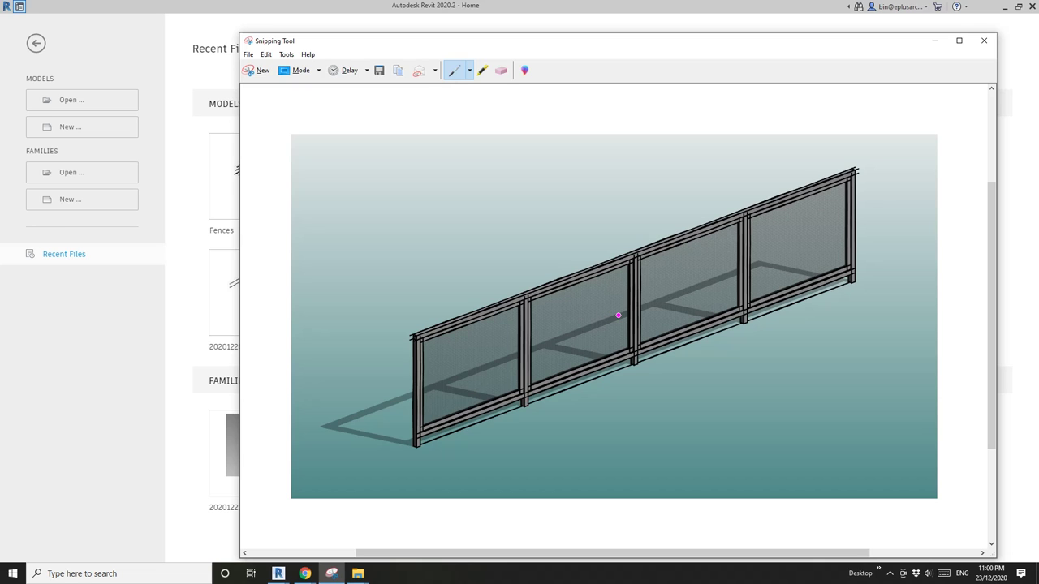
Create a new project, Project1, from the Construction Template, opening its Ground Floor plan
click(146, 186)
click(114, 128)
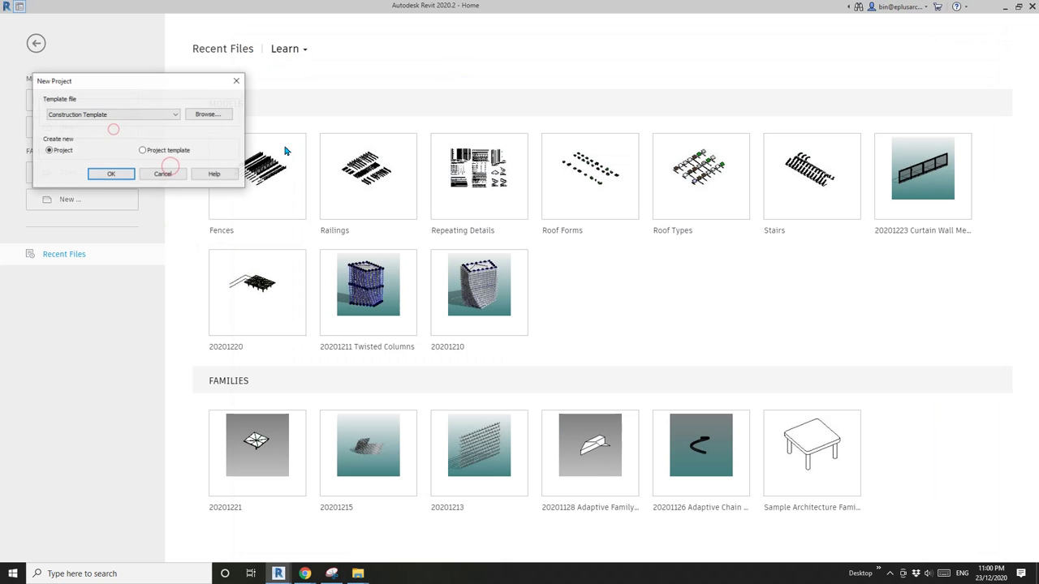
click(128, 113)
click(100, 136)
click(119, 177)
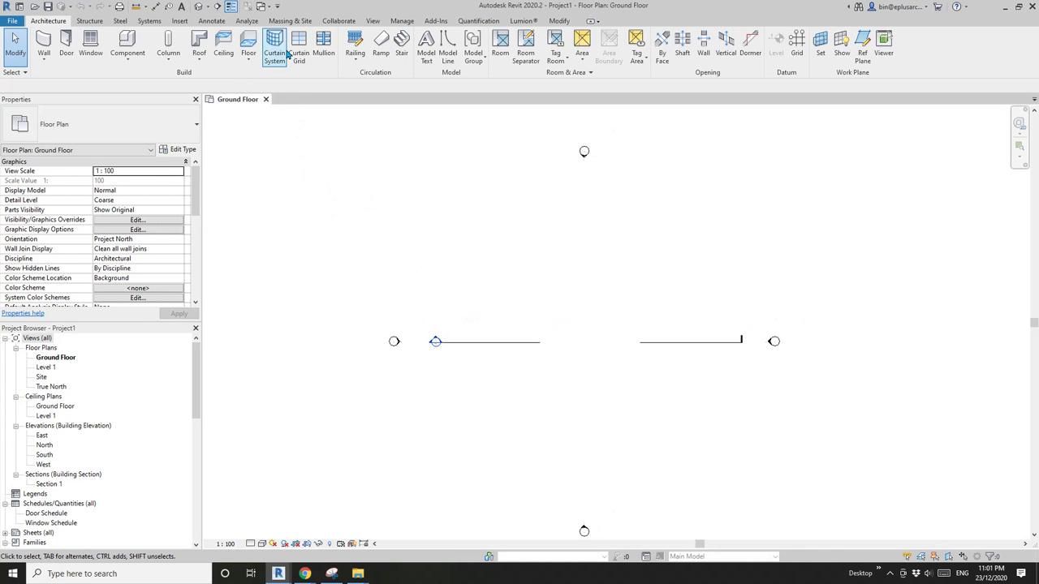
Sketch a straight railing path on the Ground Floor and set its type to Glass Panel - Bottom Fill
click(358, 57)
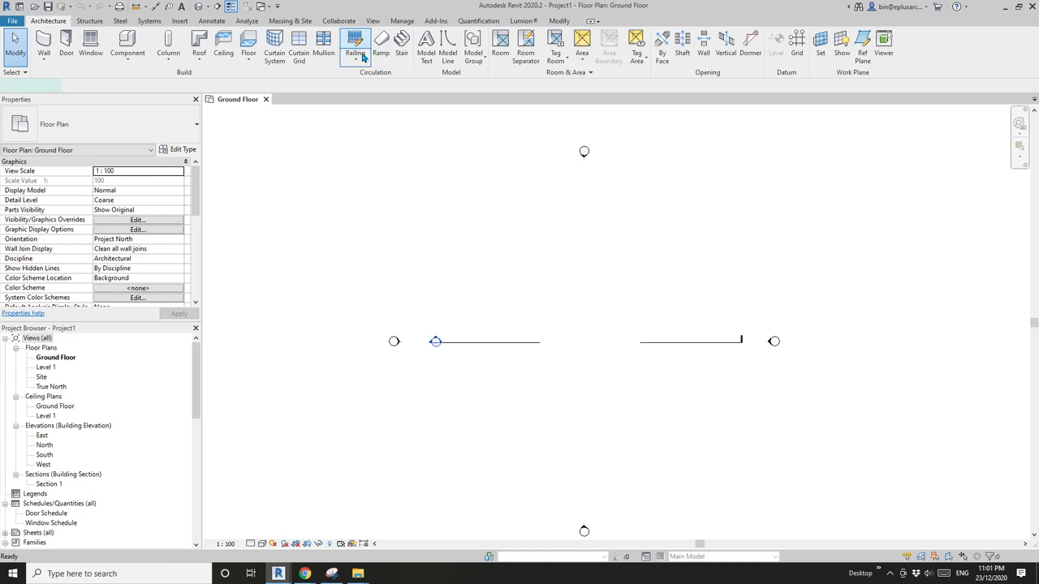
click(533, 293)
click(639, 294)
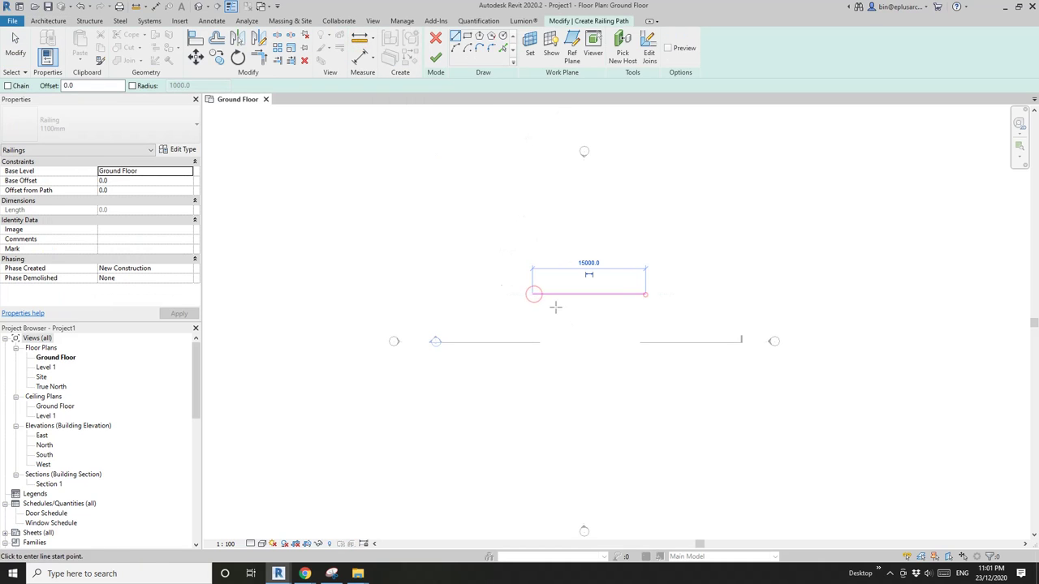
click(150, 136)
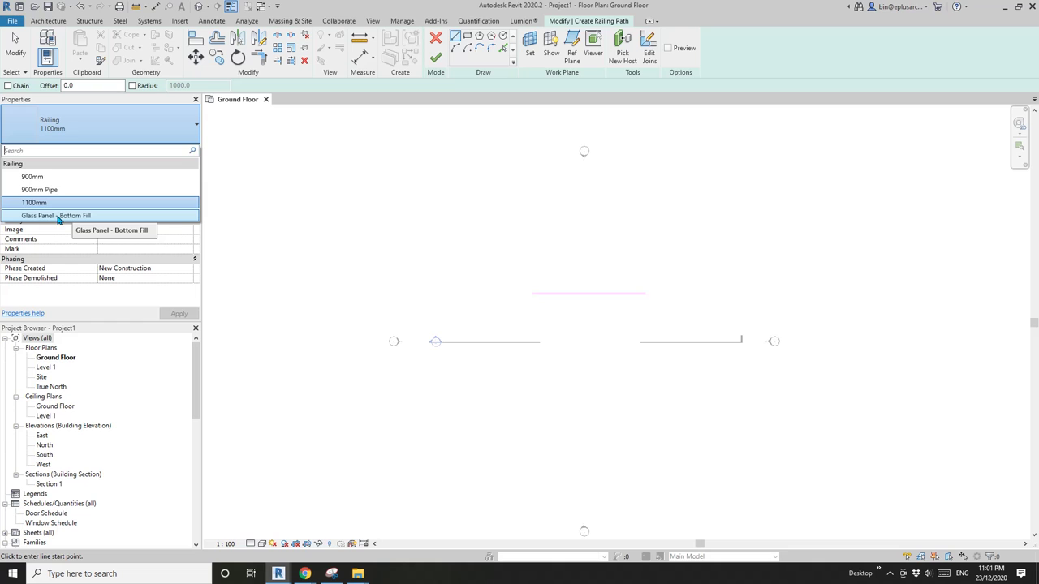
click(57, 216)
middle_drag(593, 232, 550, 240)
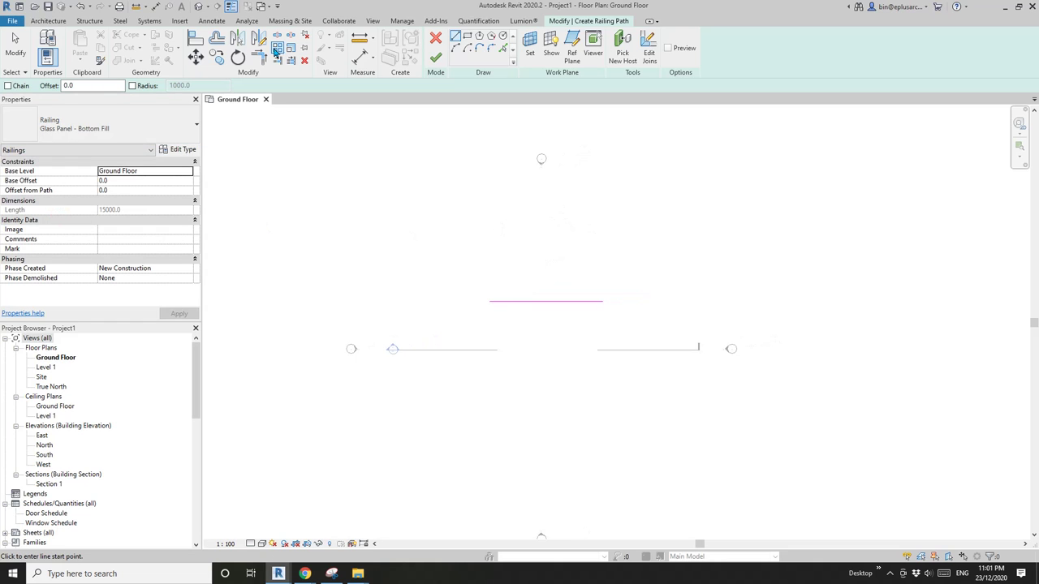
Finish the 15000 mm railing and view it in the Default 3D view
click(200, 6)
scroll(561, 322, up, 5)
middle_drag(714, 336, 531, 321)
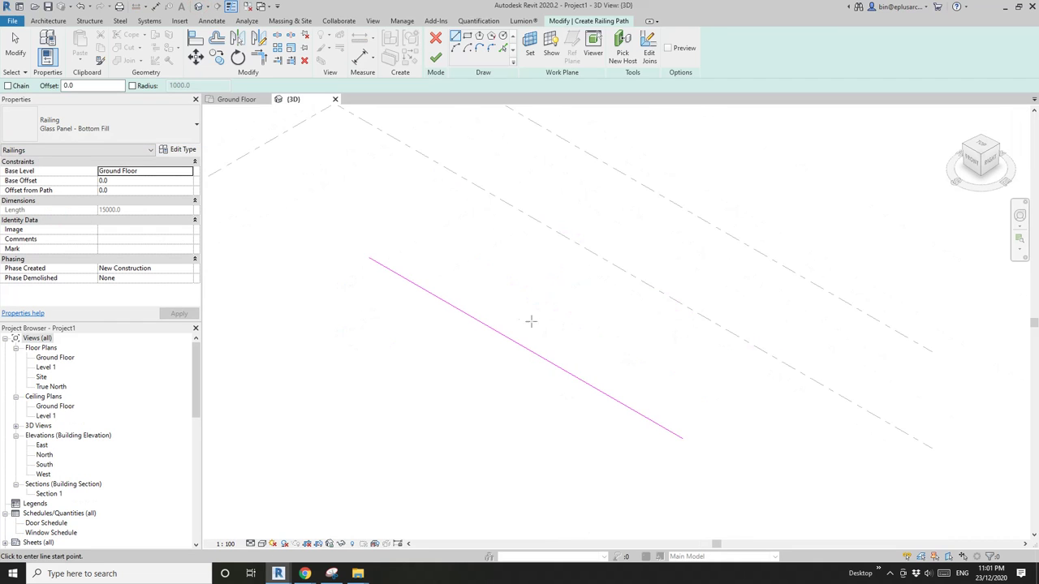
scroll(485, 297, up, 2)
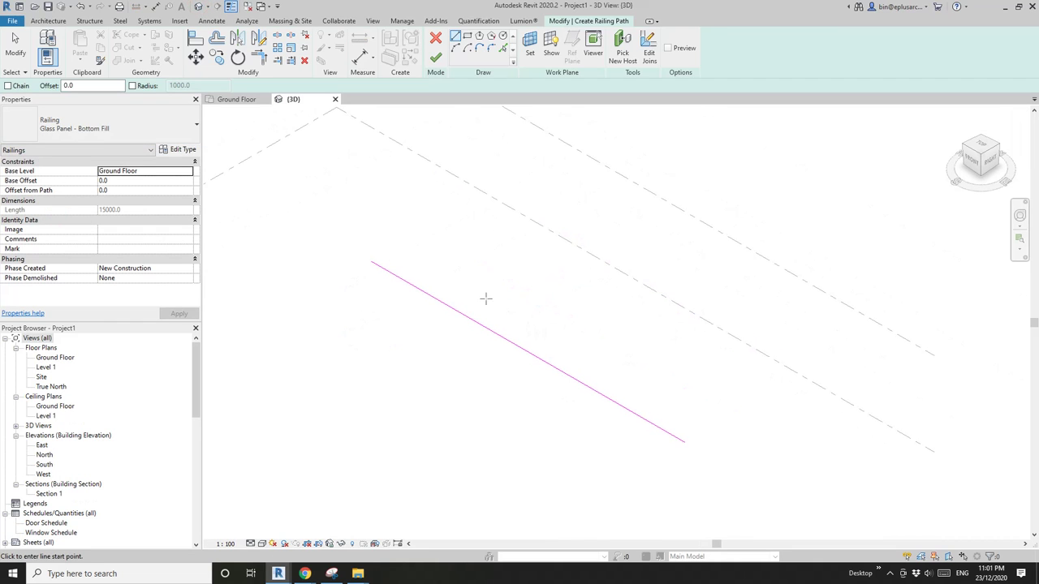
click(436, 58)
scroll(528, 361, down, 2)
Orbit and zoom around the new glass railing in 3D to inspect it
key(Escape)
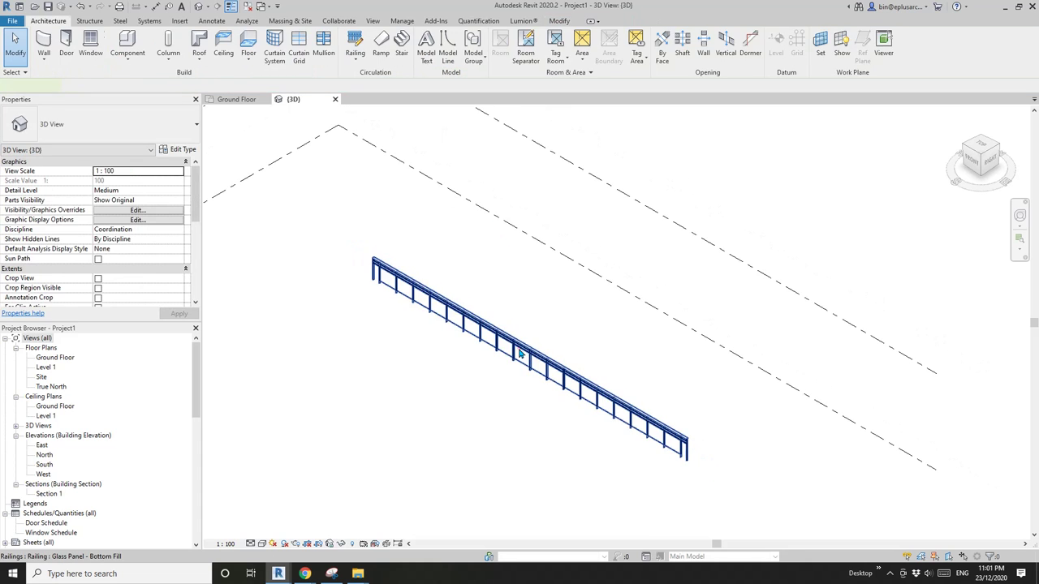
click(520, 354)
shift+middle_drag(496, 371, 559, 371)
scroll(552, 344, up, 2)
key(Escape)
scroll(594, 369, up, 2)
scroll(561, 362, down, 2)
scroll(553, 339, up, 3)
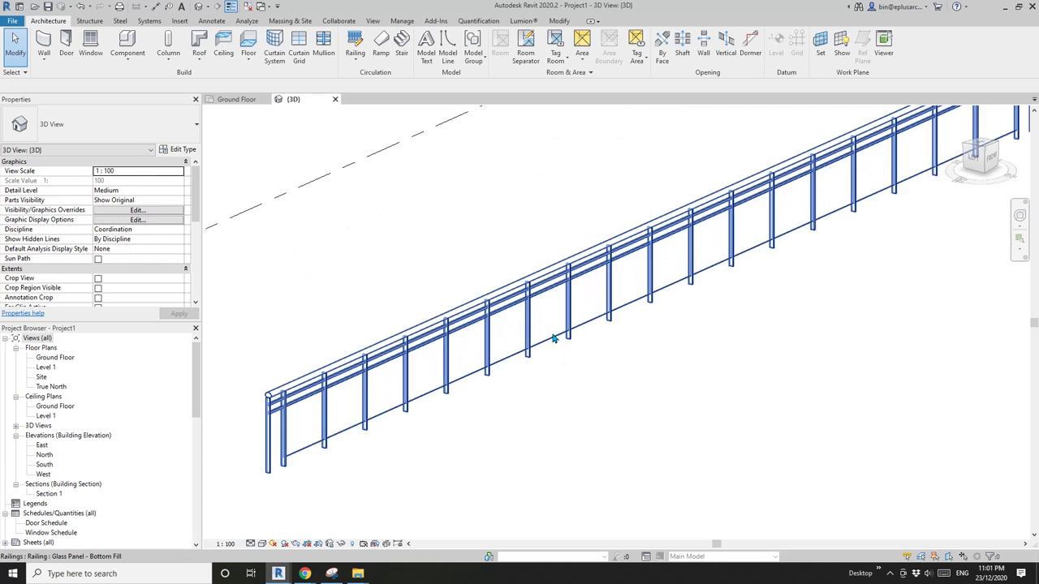
click(553, 340)
click(466, 416)
scroll(461, 422, down, 2)
scroll(297, 452, up, 3)
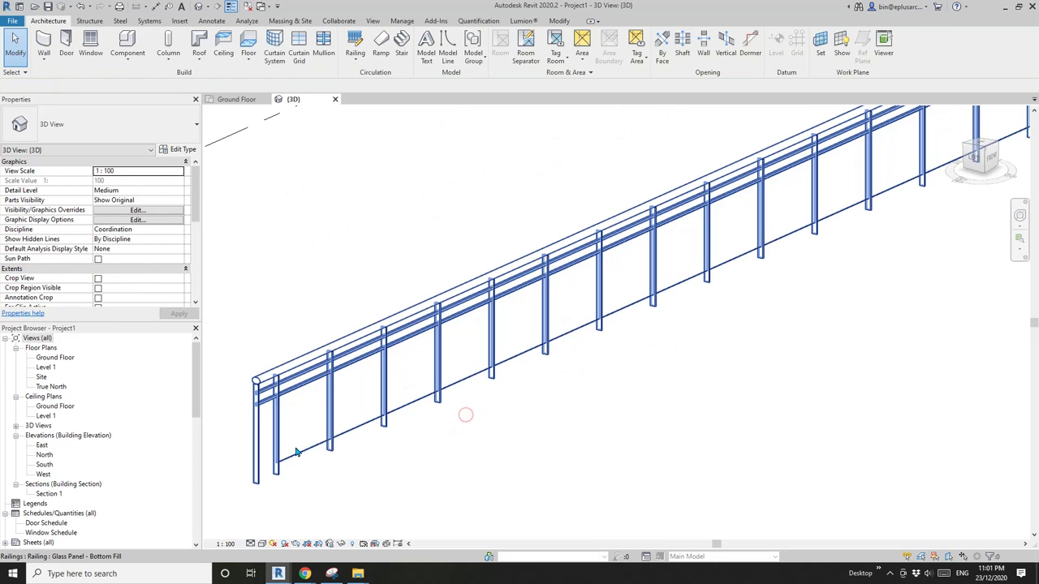
scroll(297, 452, up, 2)
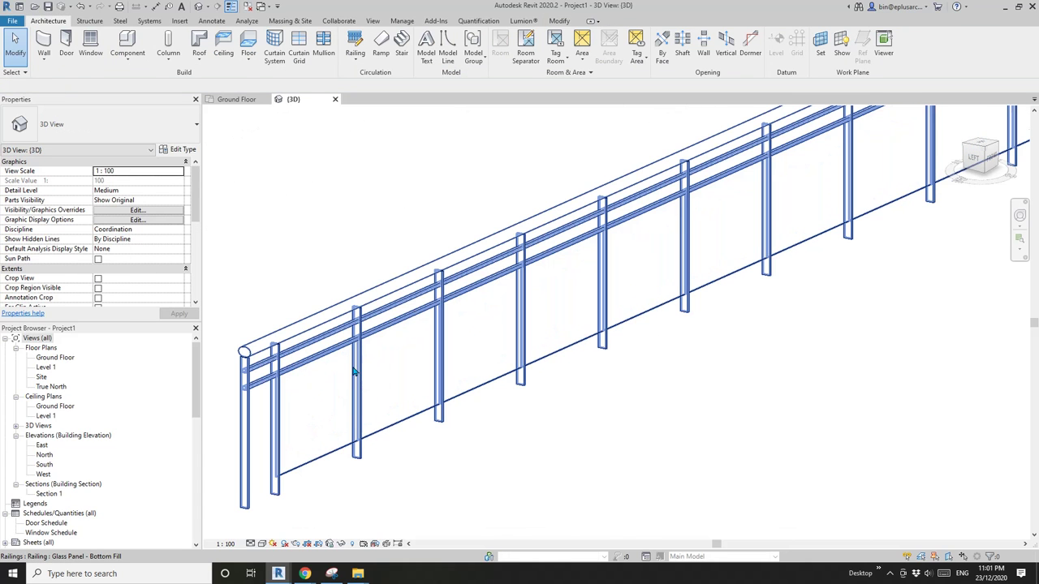
scroll(354, 371, down, 2)
Check the railing's type list, then bring up Glass Panel - Bottom Fill type properties
click(391, 373)
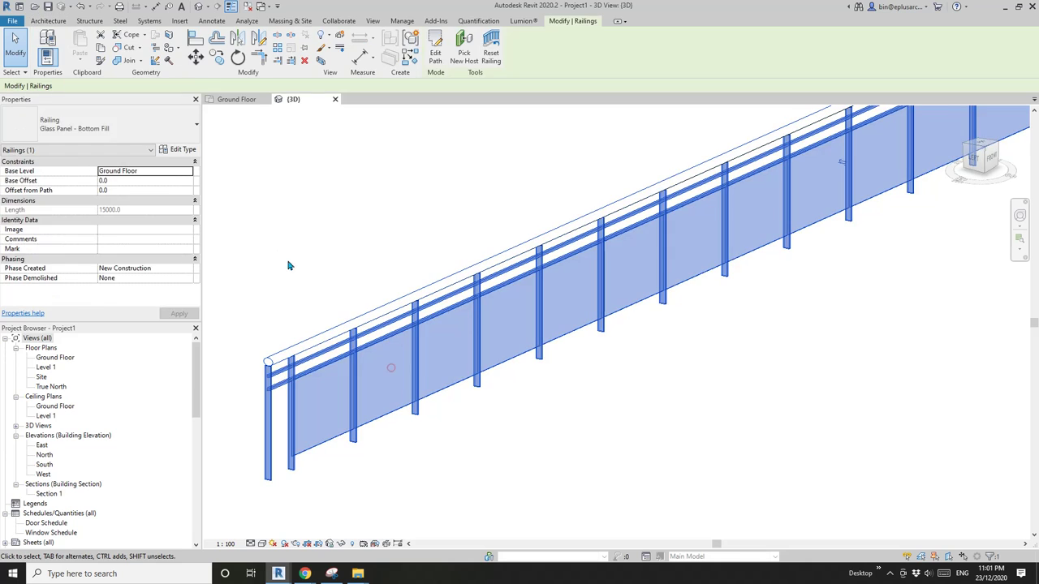
click(146, 130)
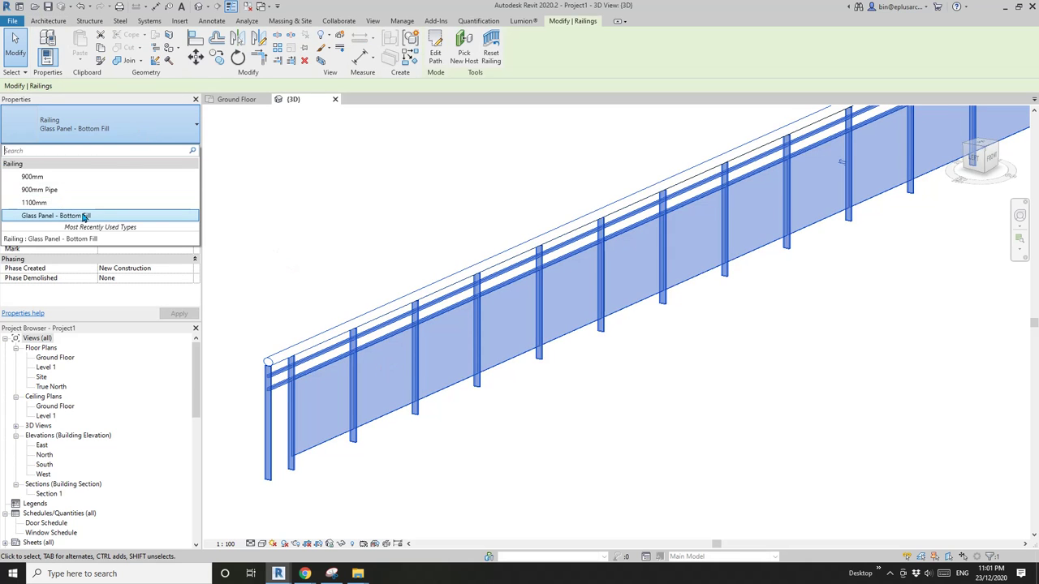
click(355, 239)
middle_drag(437, 227, 431, 232)
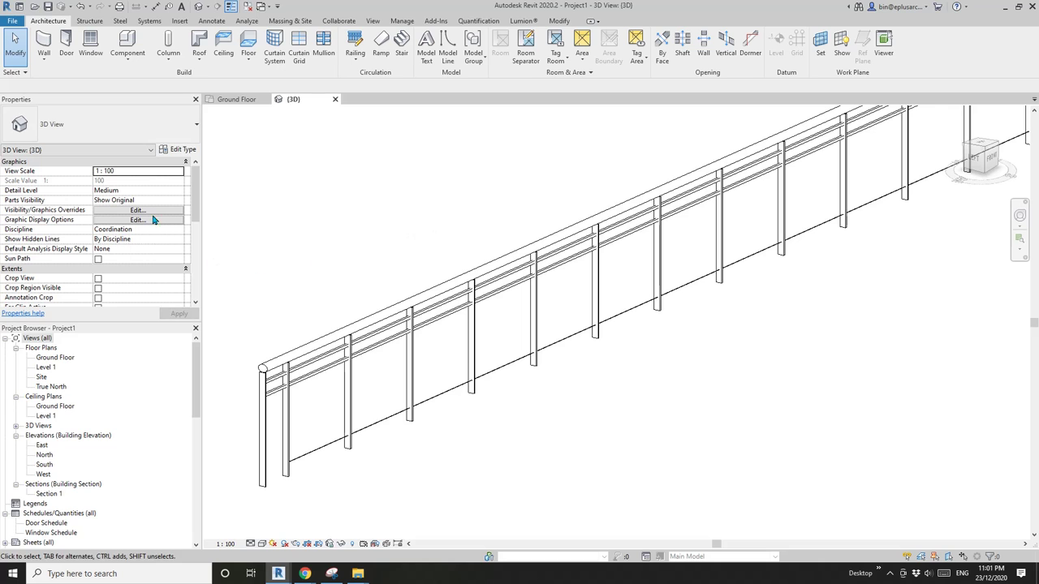
scroll(466, 216, down, 3)
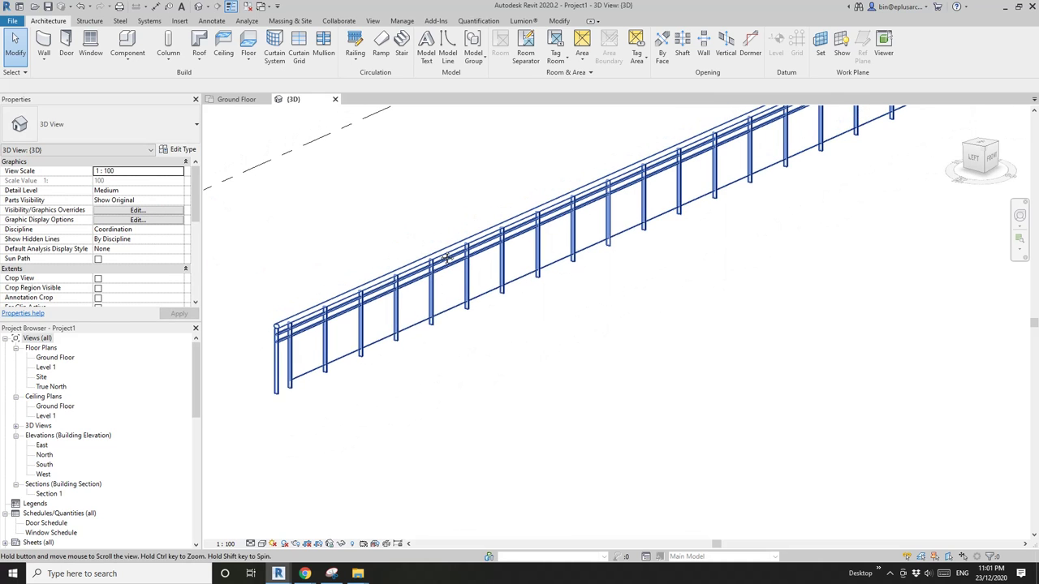
scroll(398, 336, up, 4)
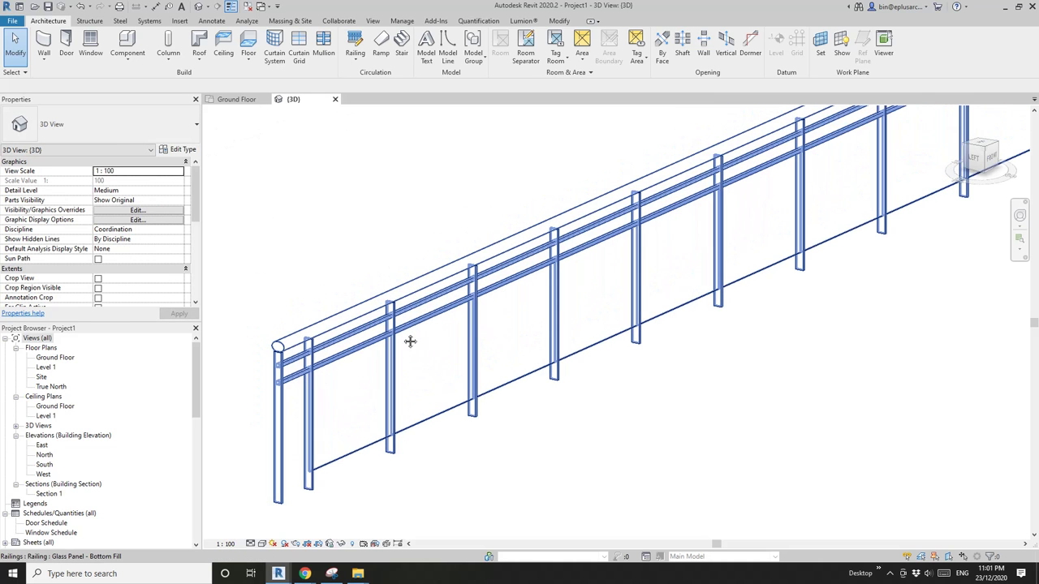
scroll(394, 373, down, 2)
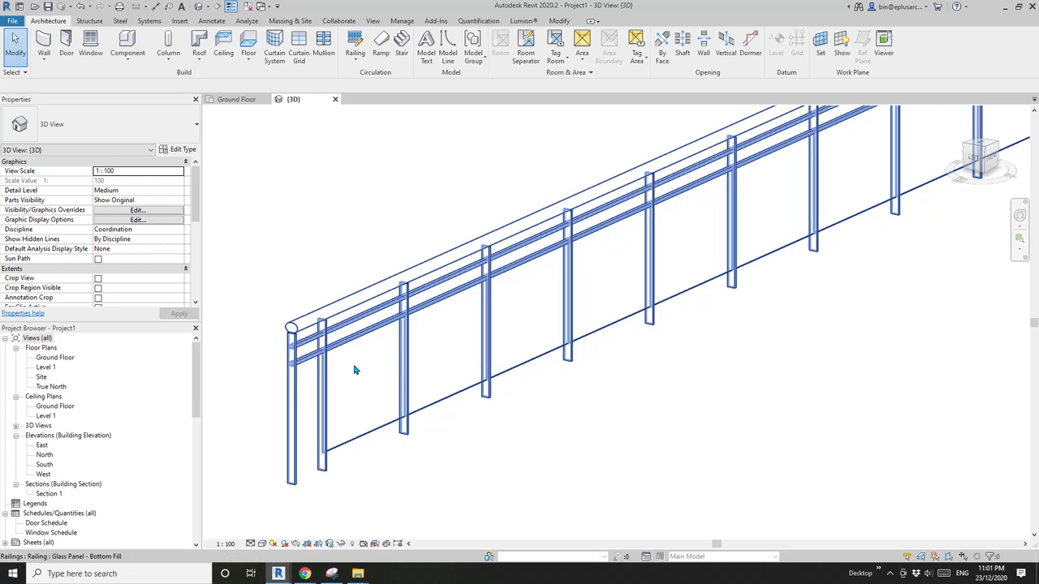
scroll(382, 367, up, 2)
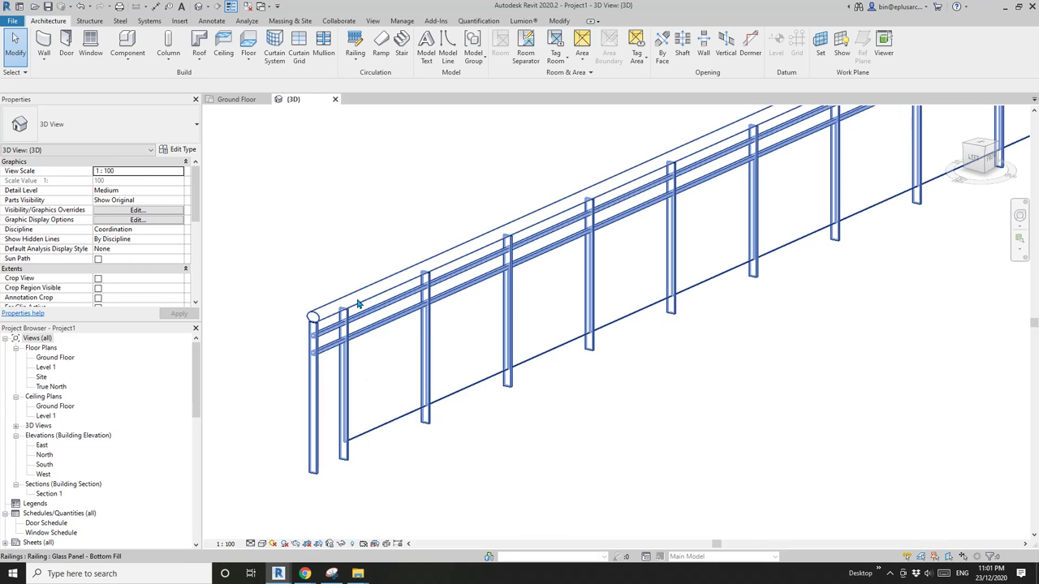
click(381, 289)
click(178, 149)
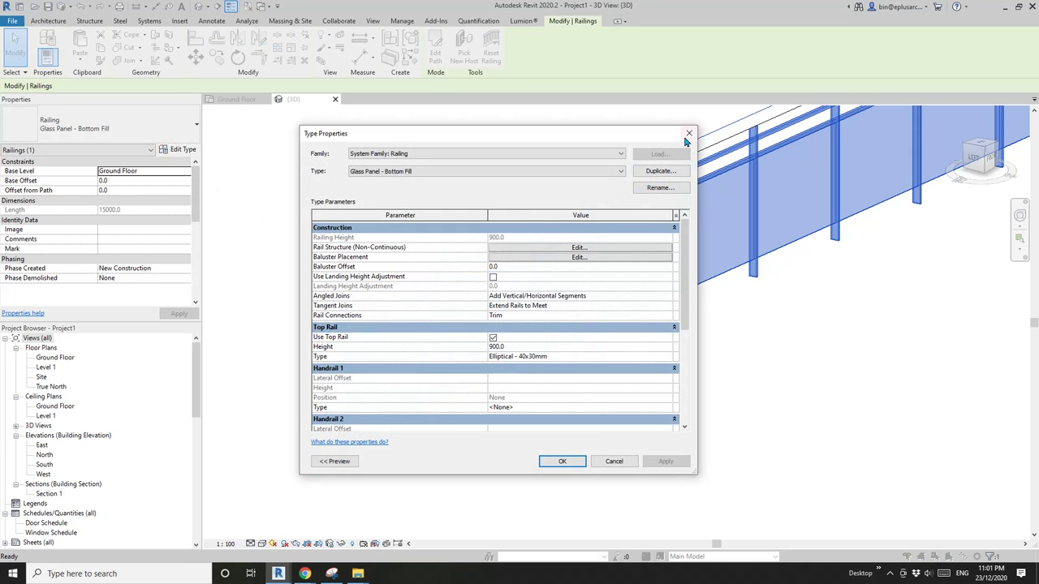
Close and reopen the Glass Panel - Bottom Fill Type Properties, moving the dialog aside
click(688, 133)
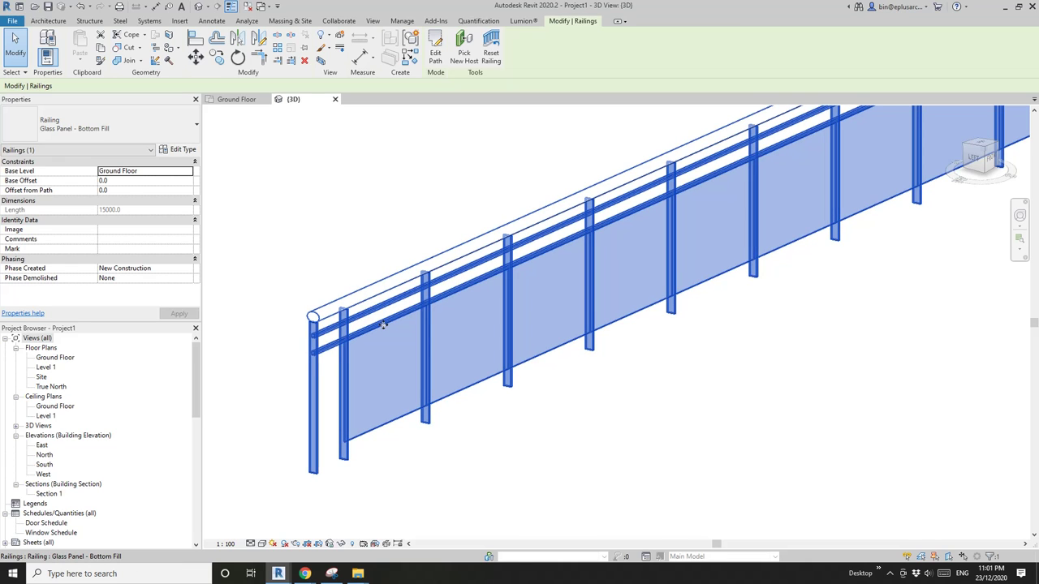
click(178, 149)
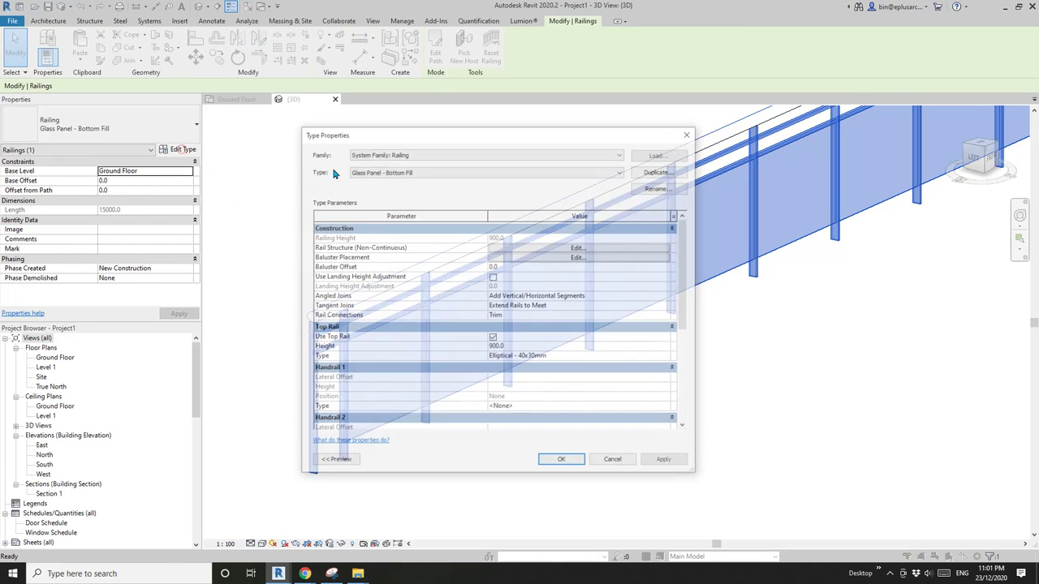
drag(502, 134, 632, 148)
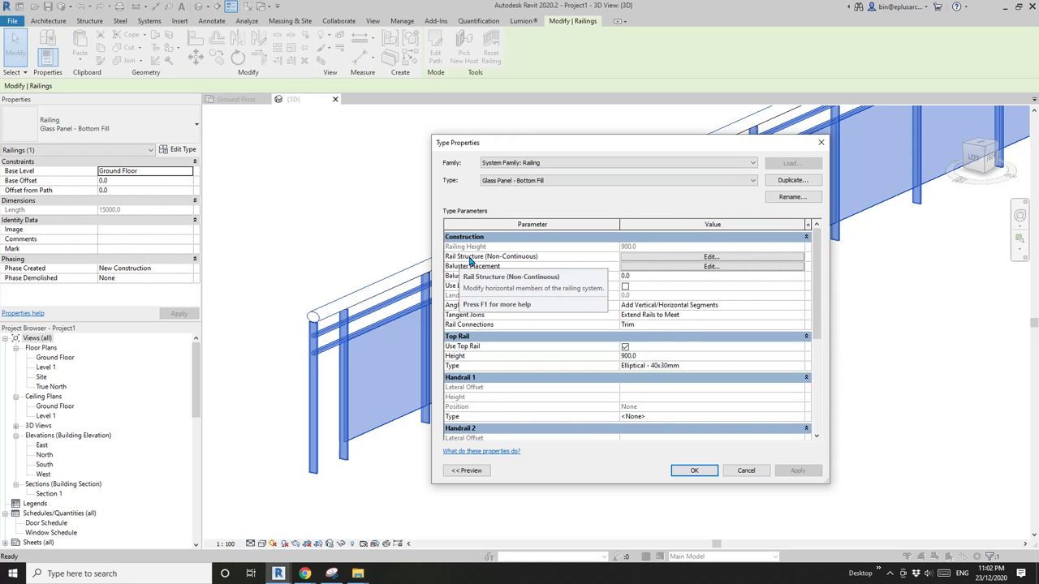
click(677, 256)
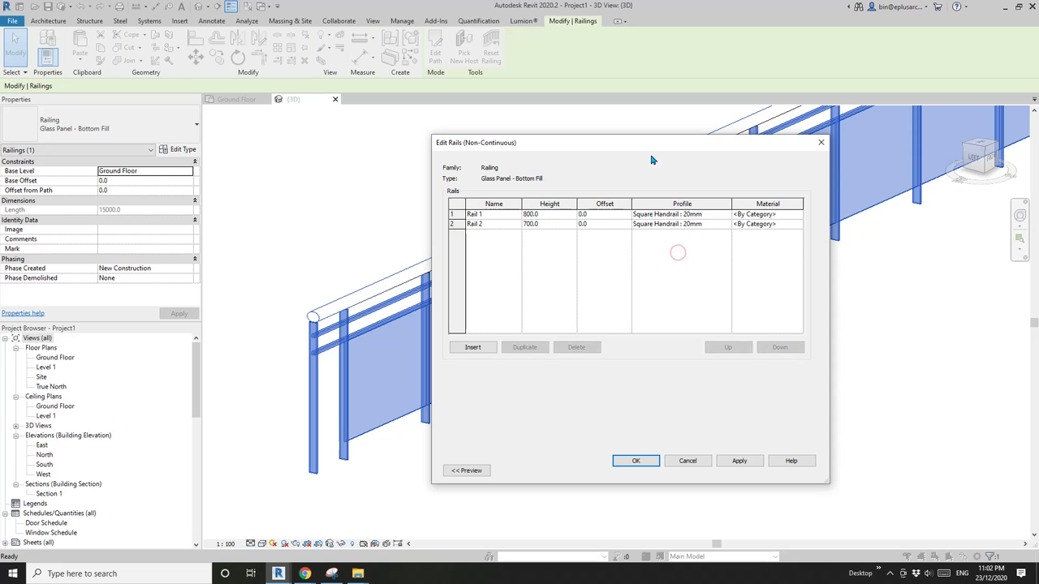
drag(651, 160, 728, 181)
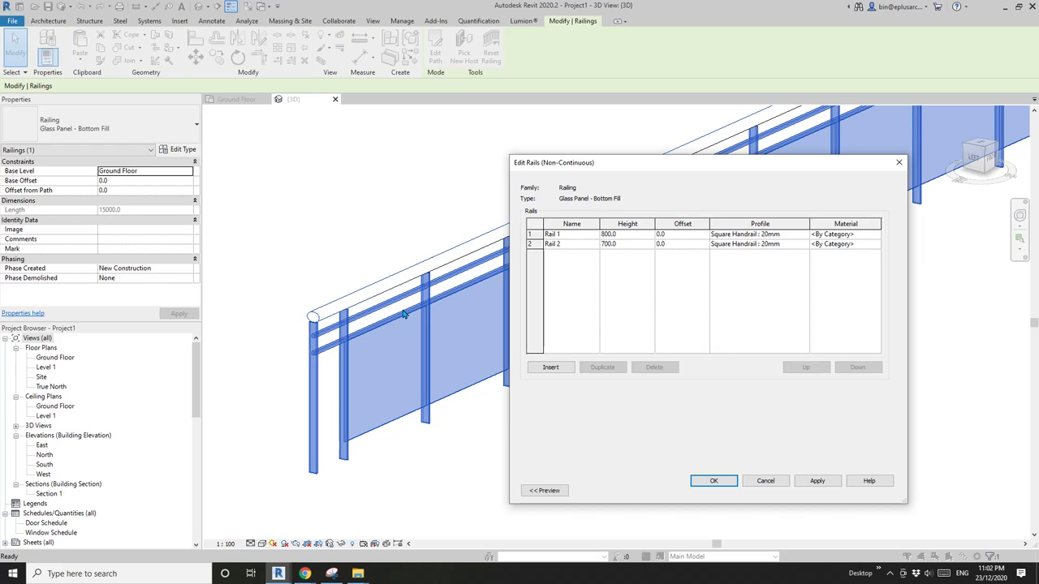
click(332, 574)
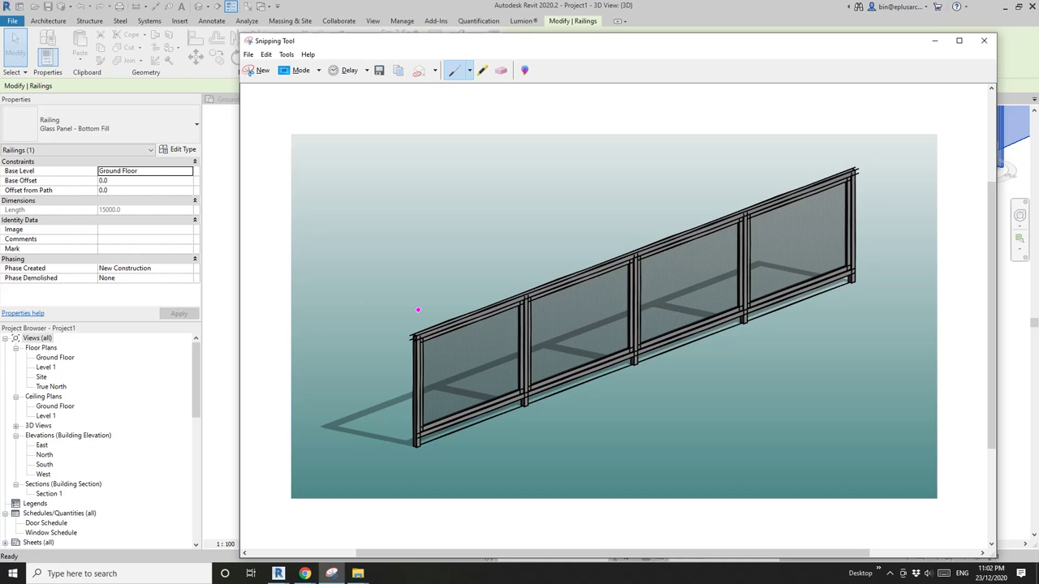
click(232, 219)
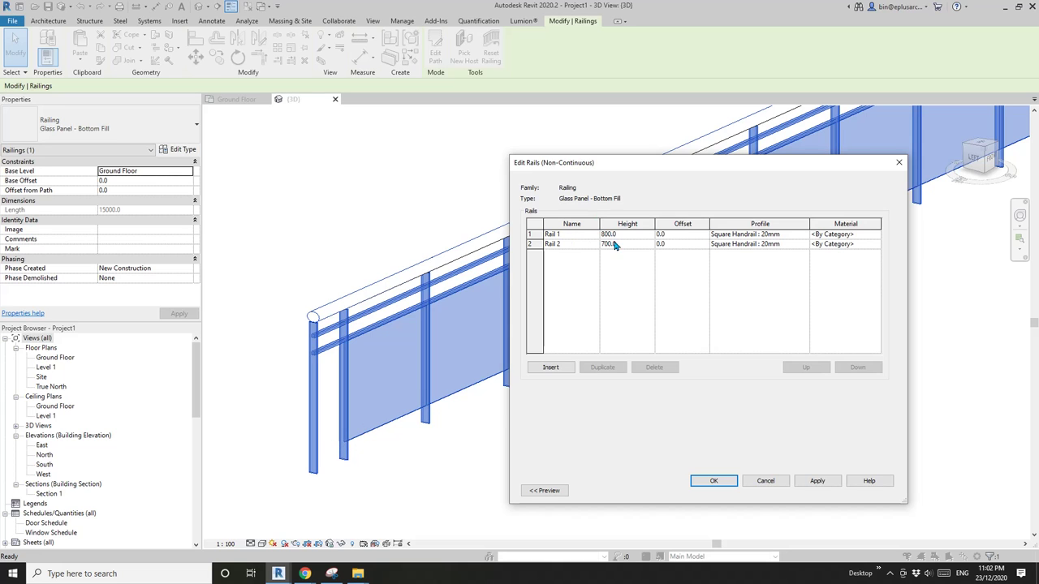
Delete Rail 1 from the rail structure, accepting removal of the height reference rail
click(542, 234)
click(654, 366)
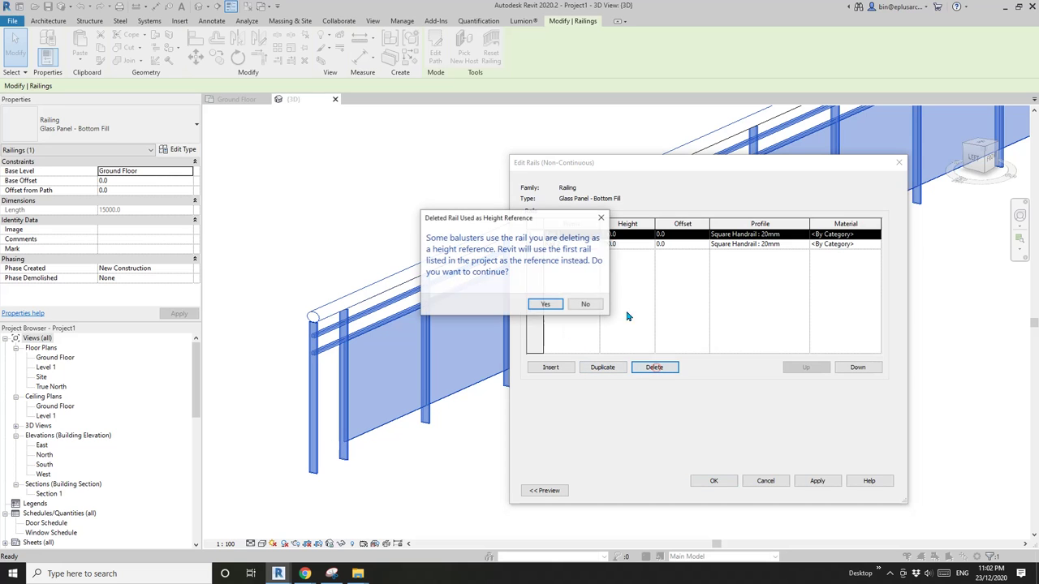
click(543, 306)
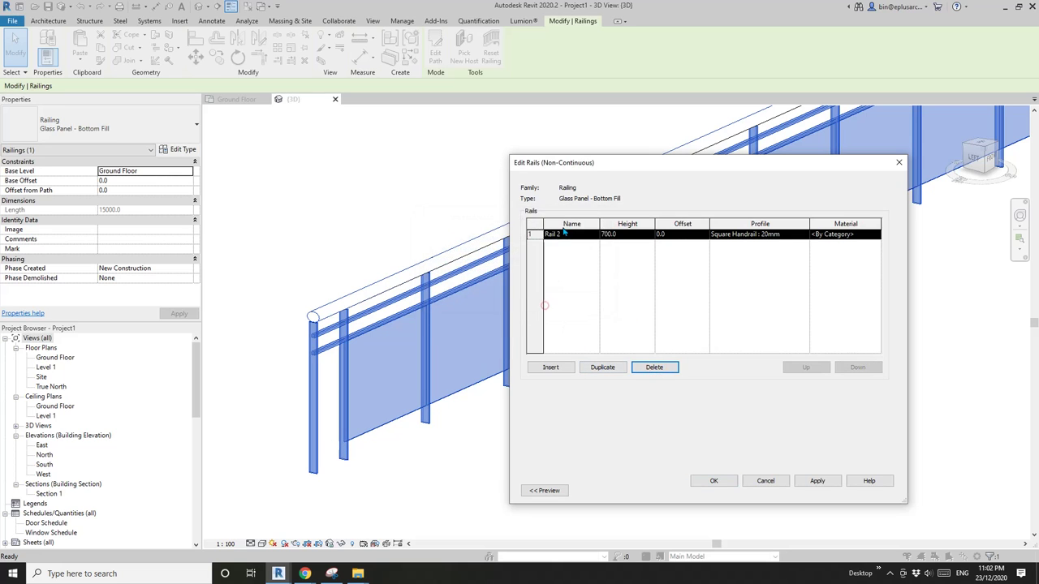
Set Rail 2 to 100 mm height with the Square Handrail : 20mm profile and confirm
click(632, 234)
text(100)
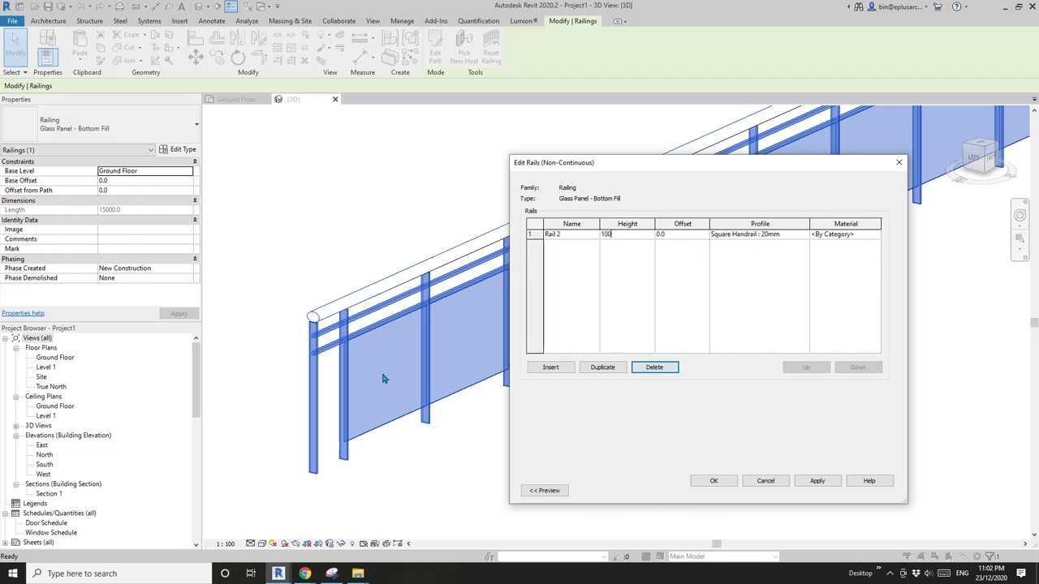
click(786, 236)
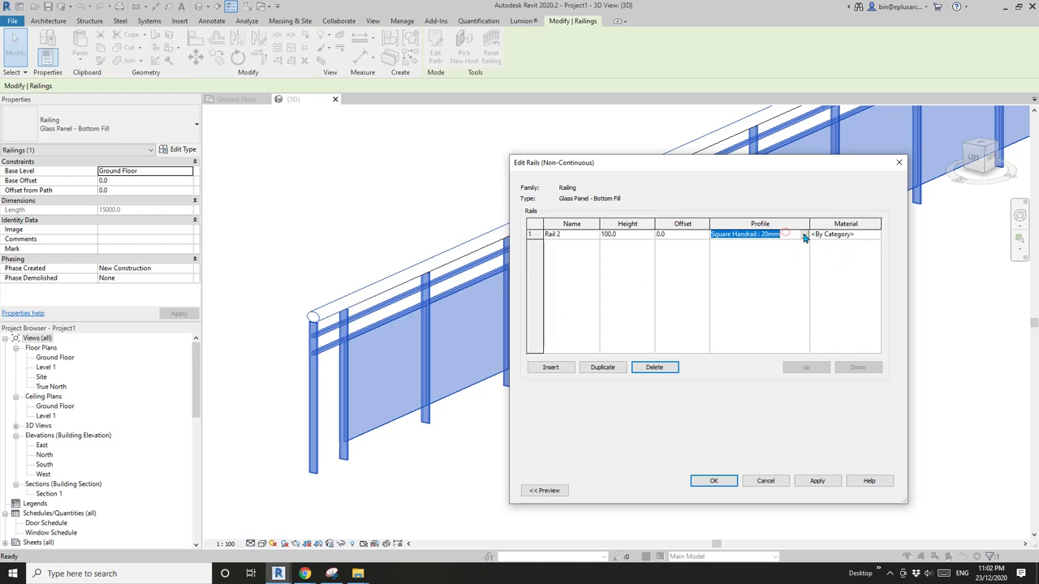
click(804, 235)
click(806, 236)
click(804, 235)
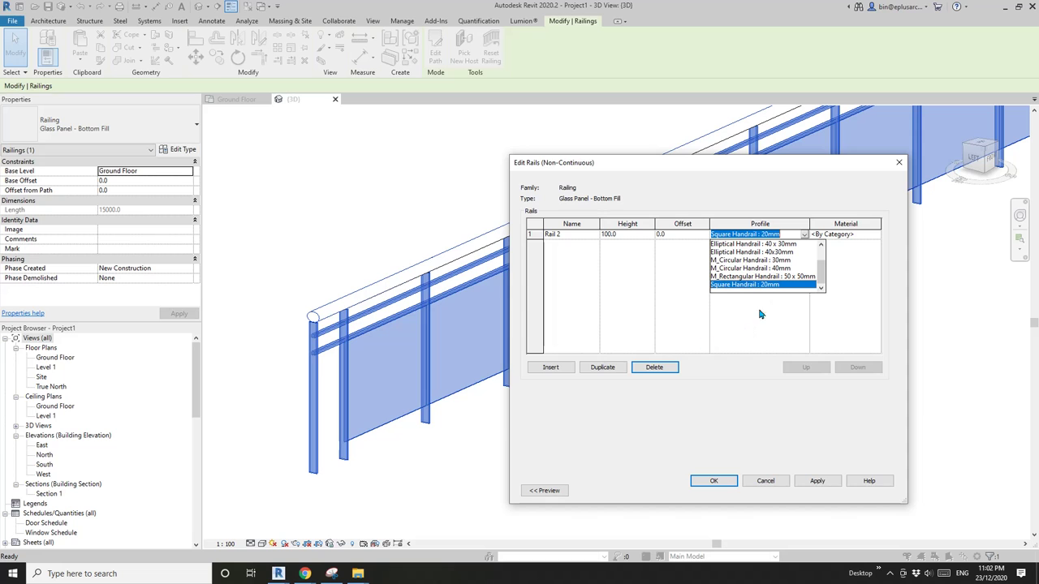
click(770, 308)
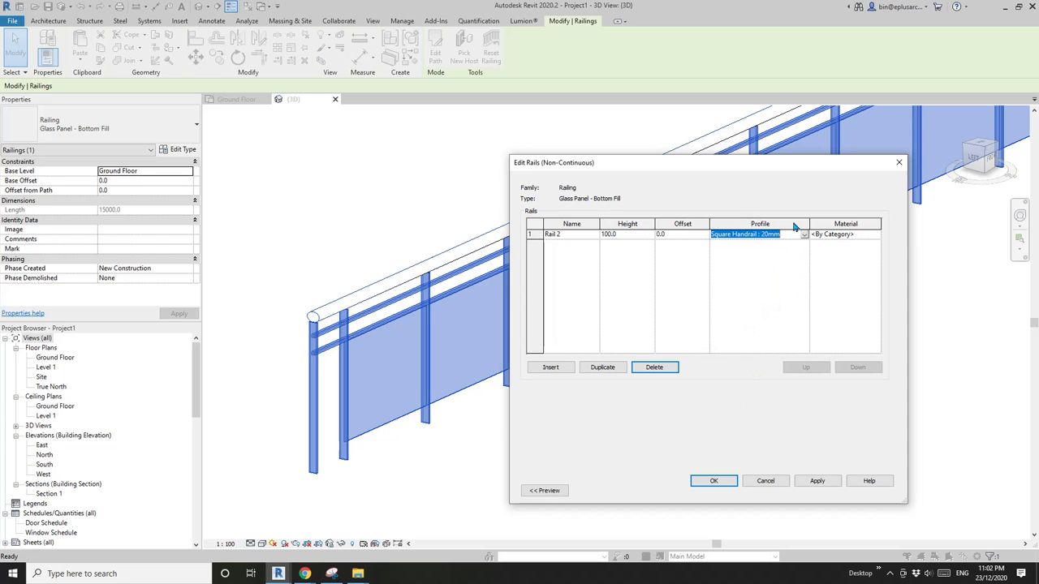
click(719, 482)
click(769, 490)
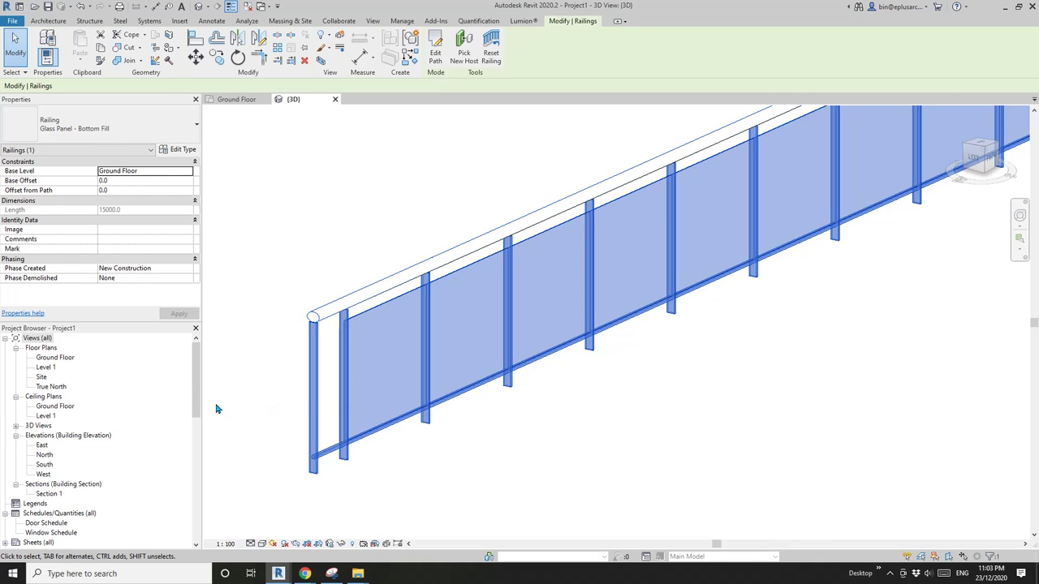
Duplicate the Square Handrail 20mm profile type in the Project Browser as 40mm
key(Escape)
drag(200, 382, 195, 452)
click(111, 440)
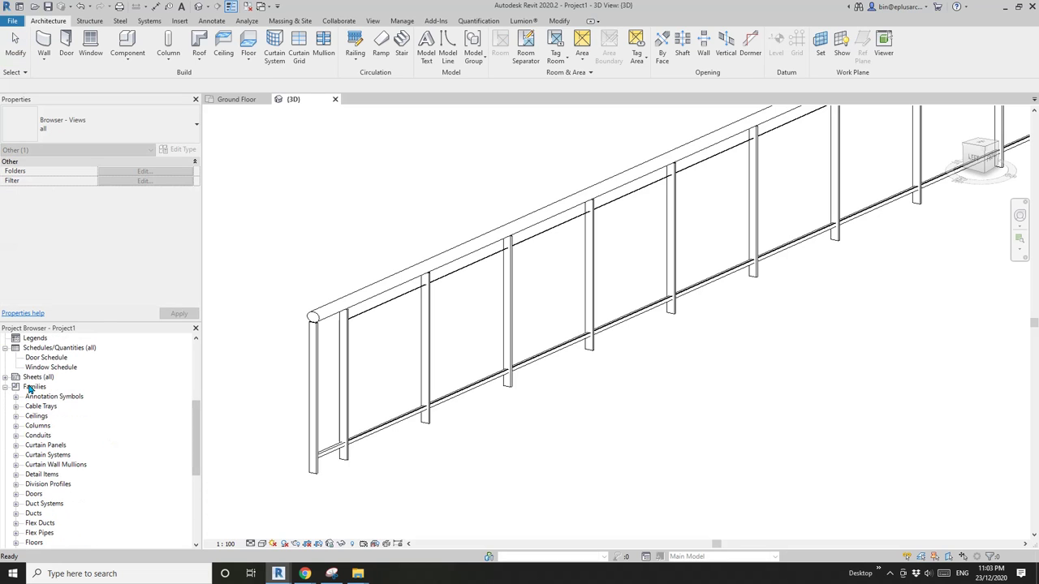
scroll(33, 421, down, 6)
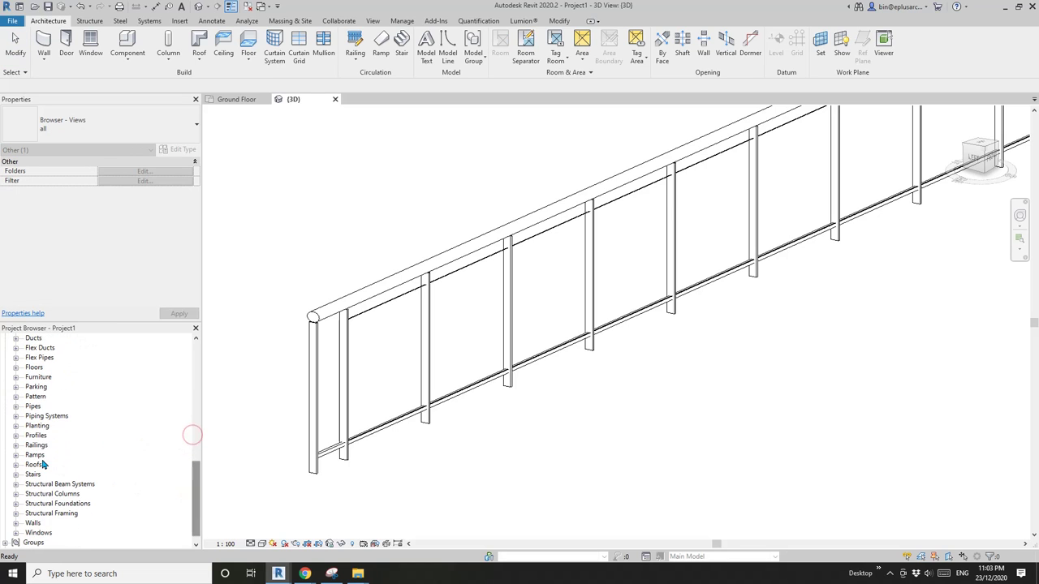
click(35, 435)
click(15, 435)
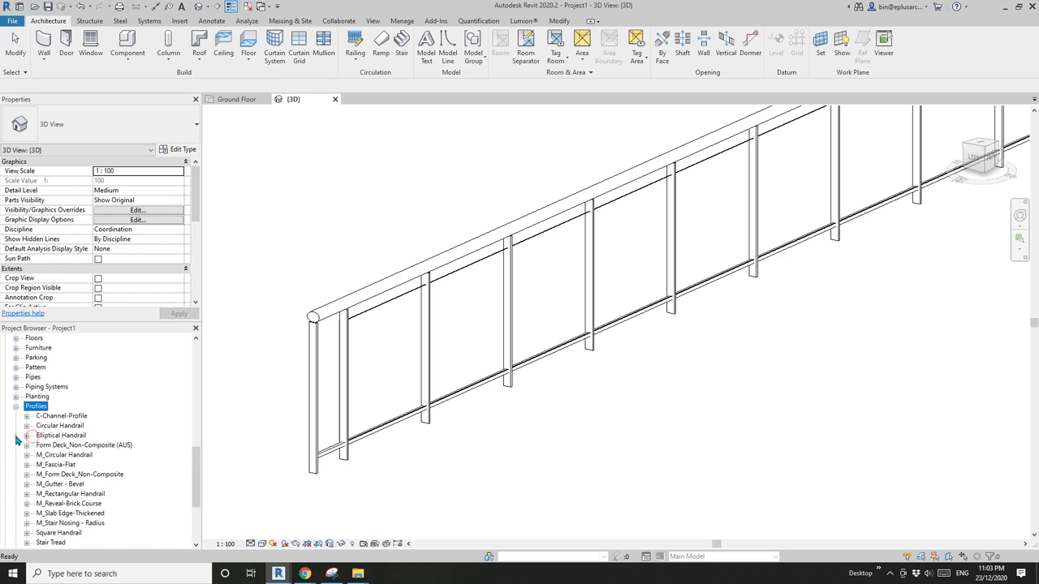
scroll(90, 465, down, 1)
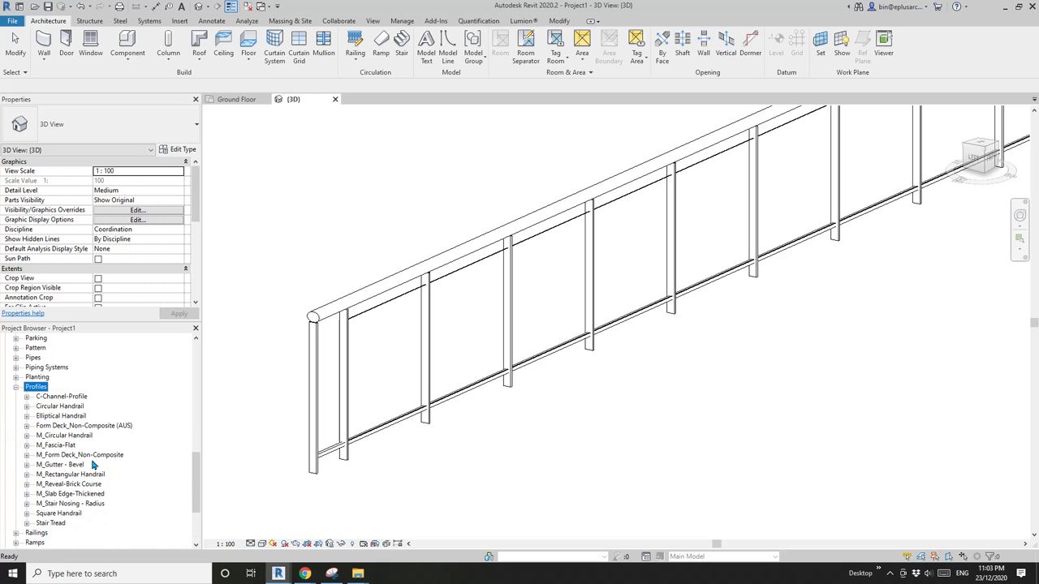
click(57, 514)
click(26, 513)
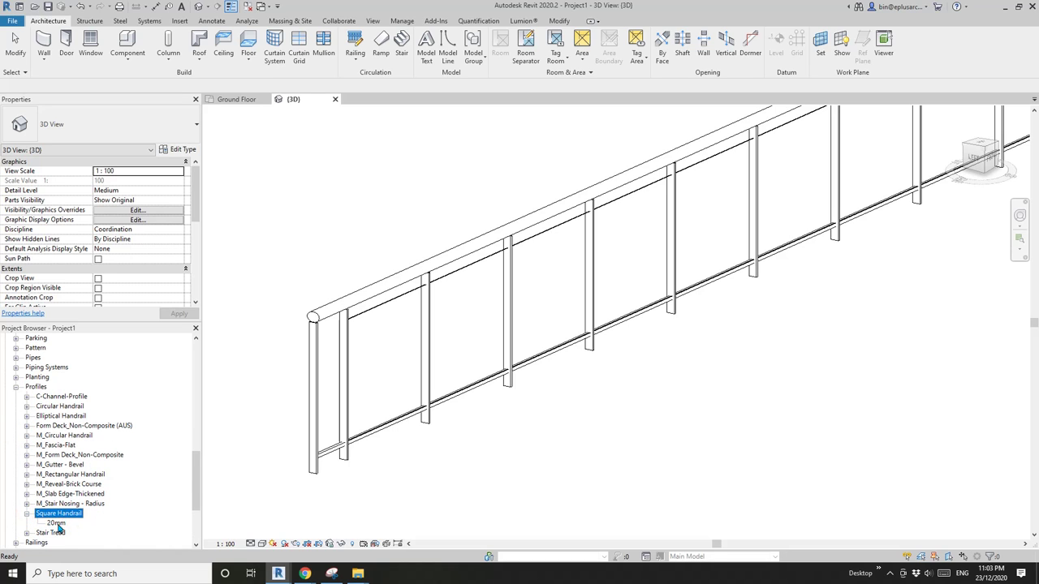
right_click(57, 525)
click(104, 391)
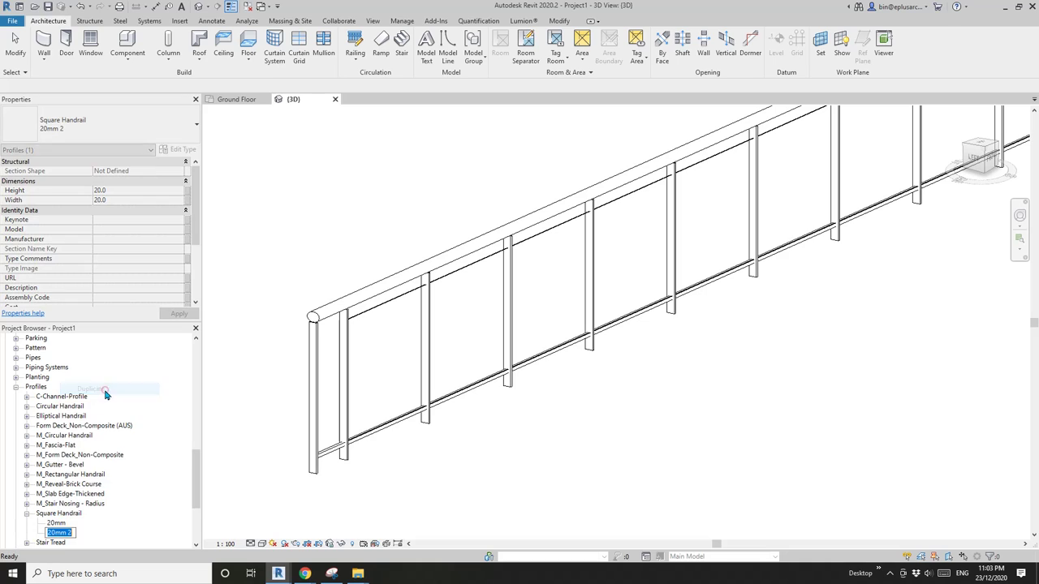
text(40)
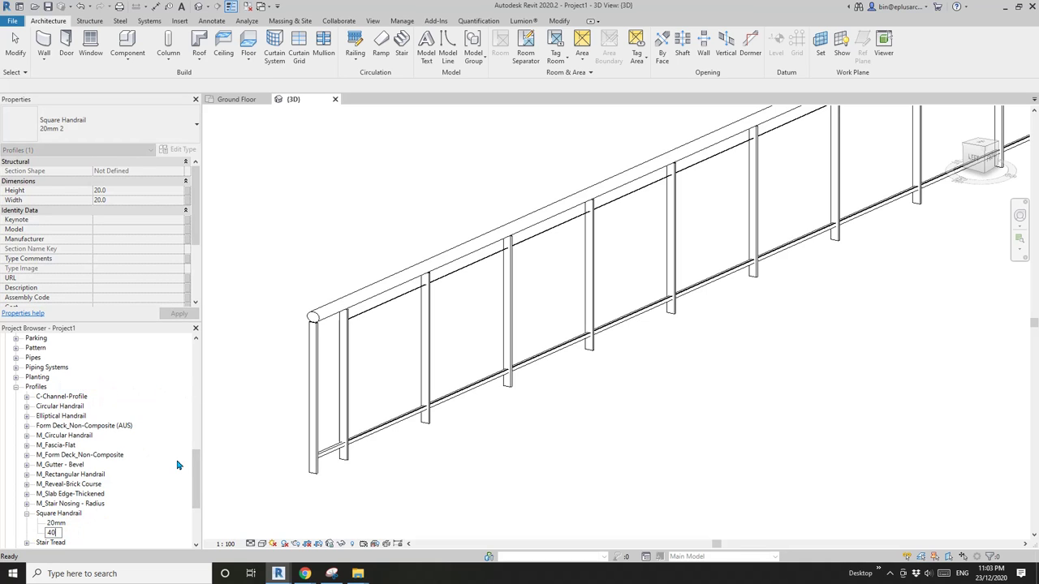
text(mm)
key(Return)
scroll(60, 504, down, 1)
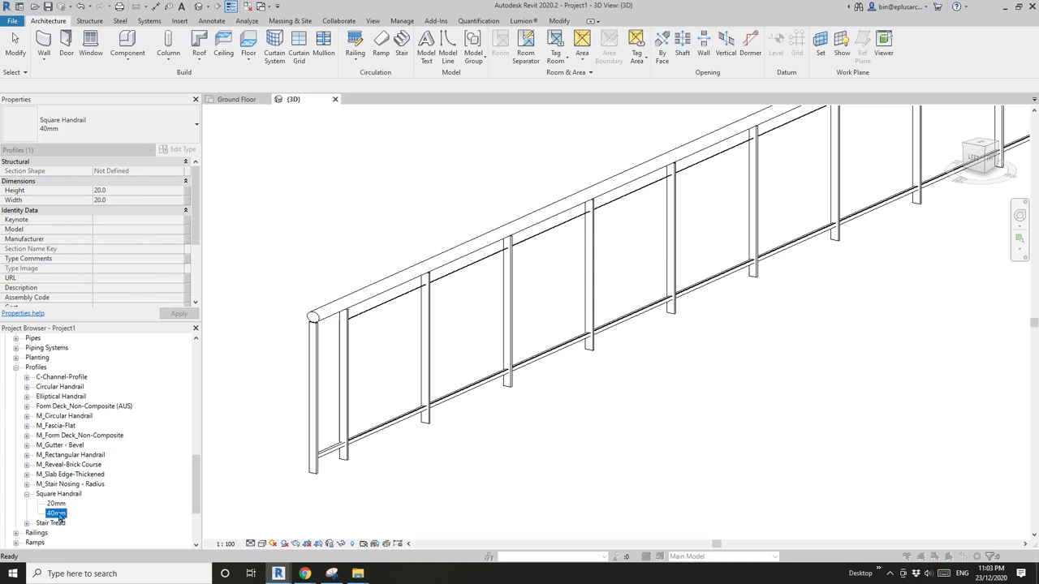
Set the 40mm profile type's Height and Width to 40 and confirm
double_click(53, 516)
drag(684, 169, 658, 164)
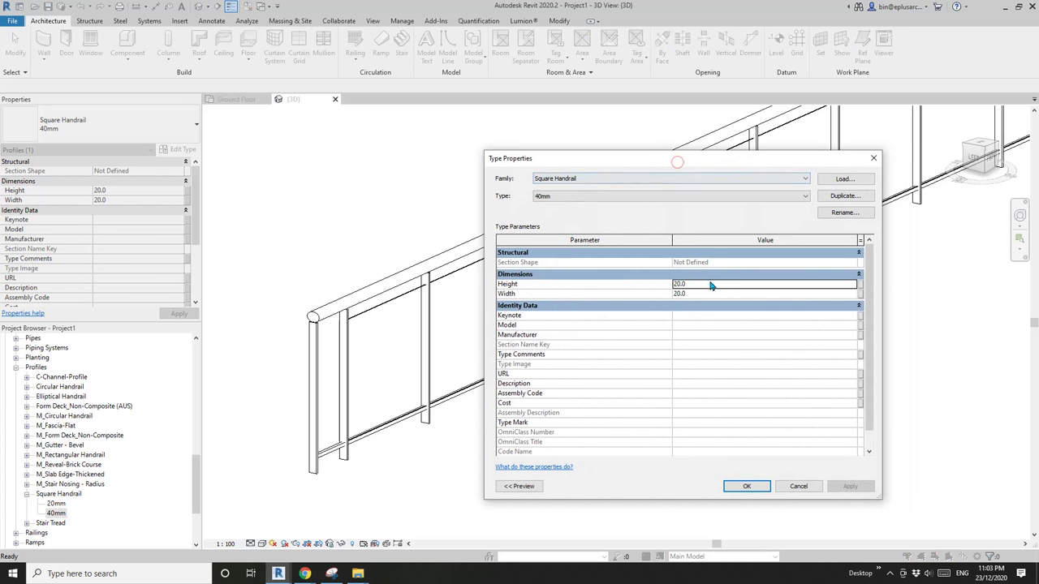
double_click(708, 284)
text(40)
key(Return)
key(Tab)
text(40)
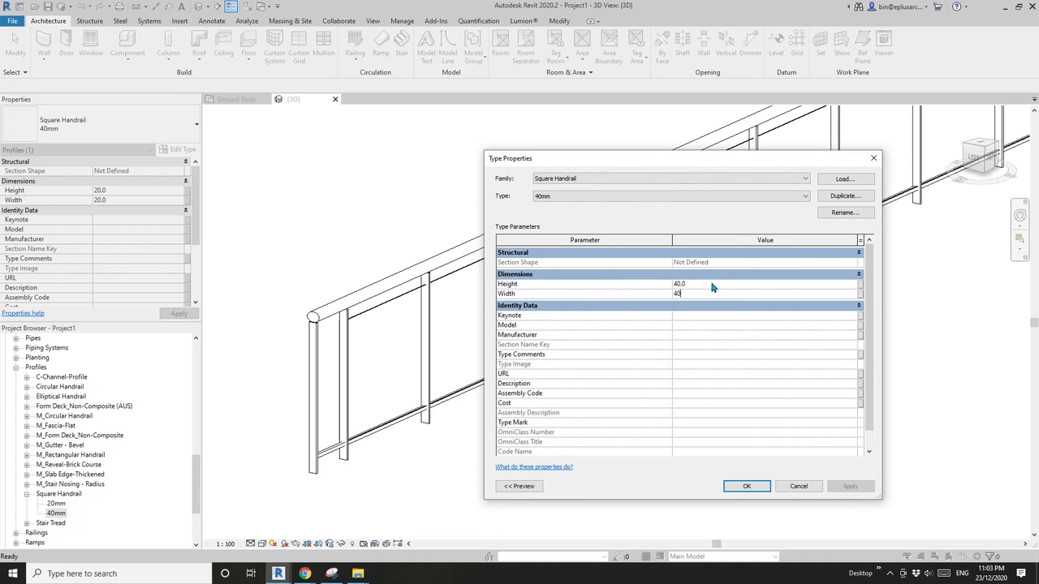
click(756, 487)
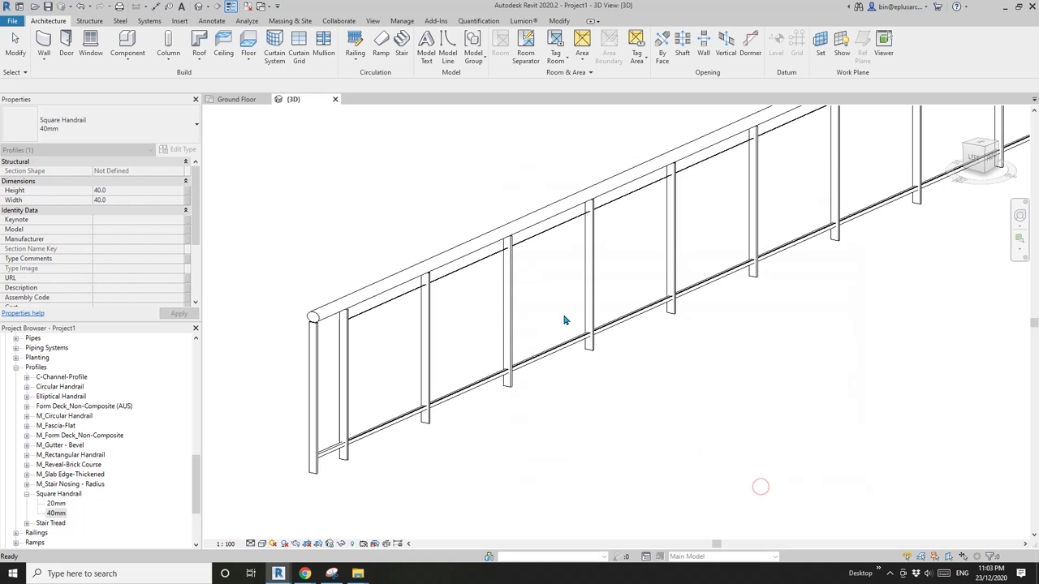
Change the railing's rail structure profile to Square Handrail : 40mm and apply it
click(507, 297)
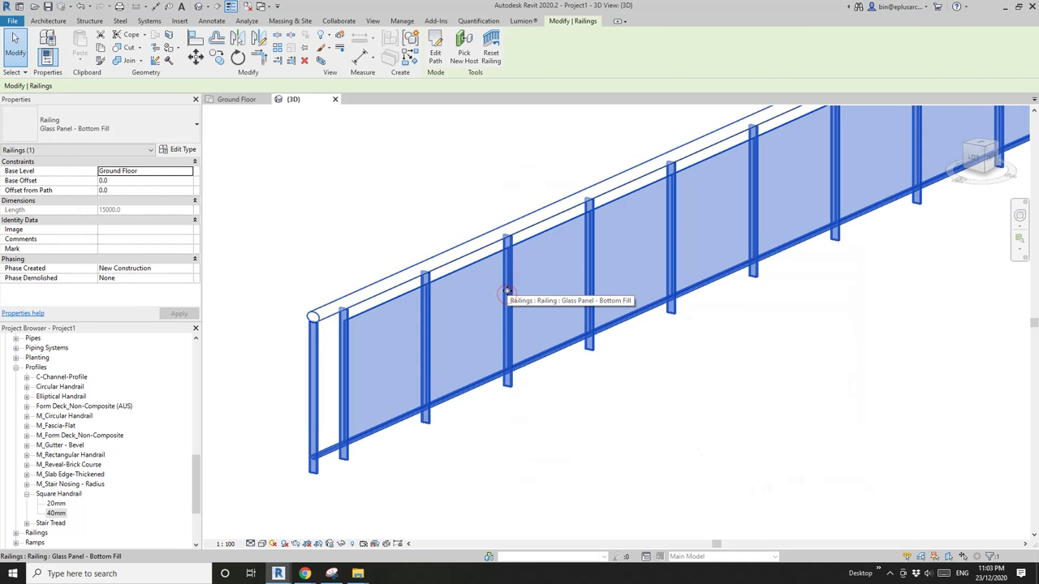
click(185, 150)
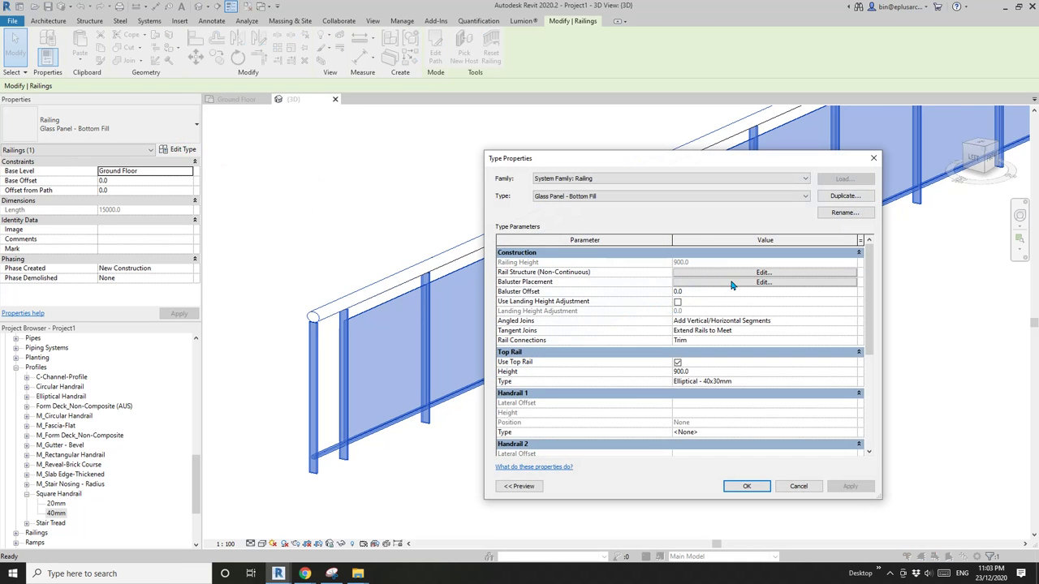
click(751, 272)
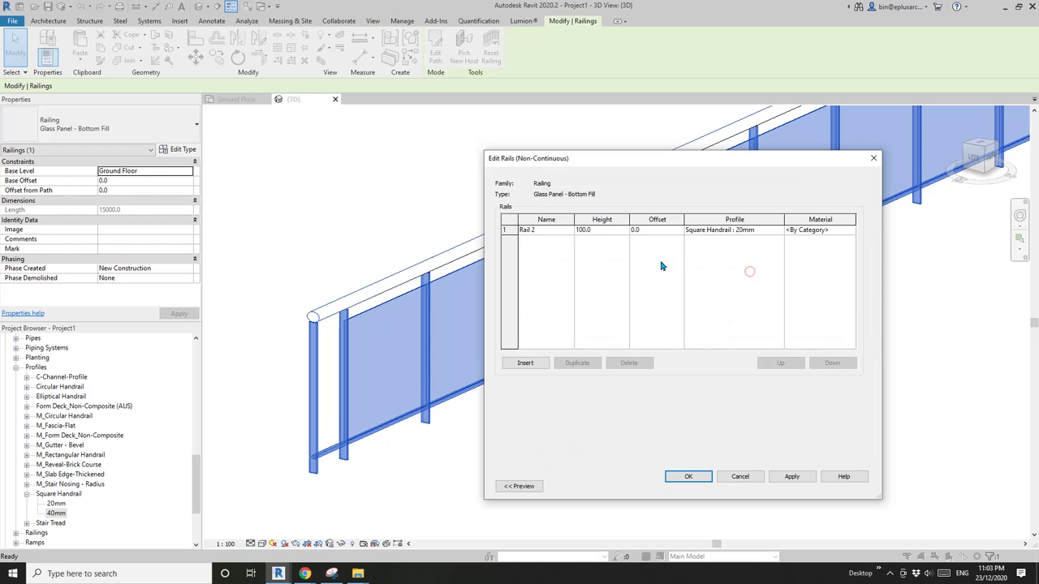
click(719, 230)
click(778, 230)
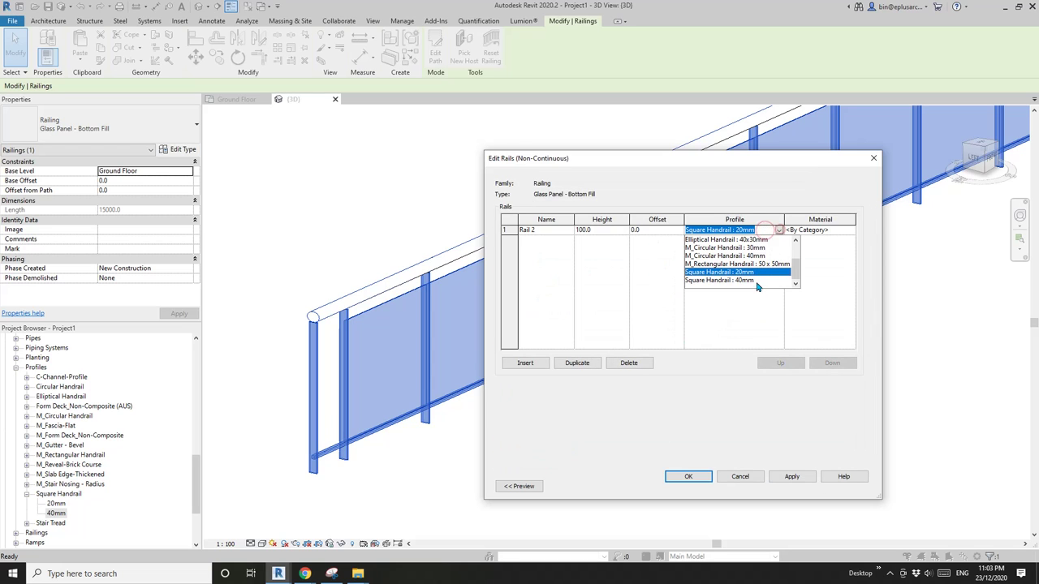
click(745, 280)
click(688, 477)
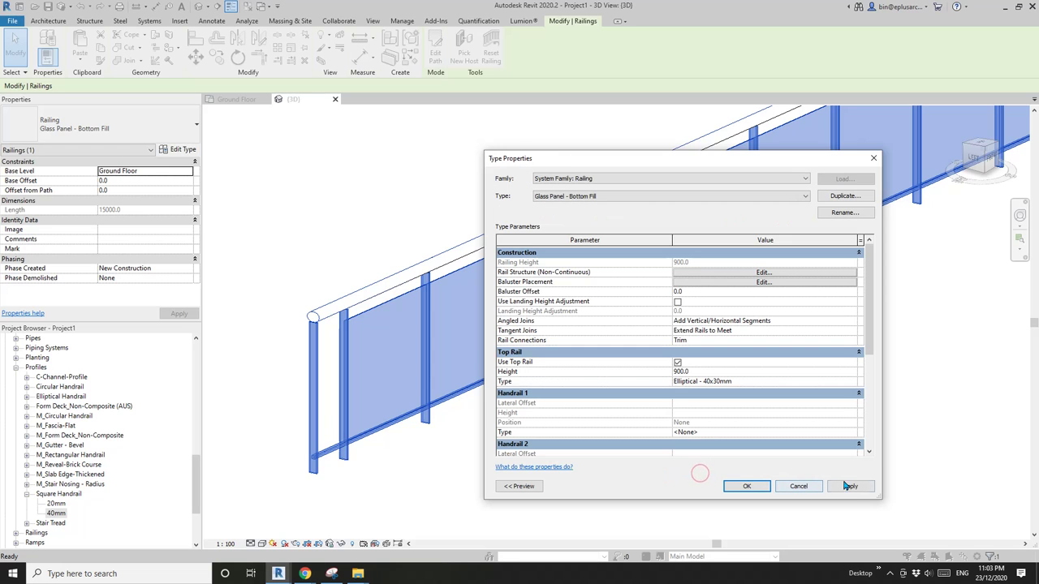
click(850, 486)
click(746, 486)
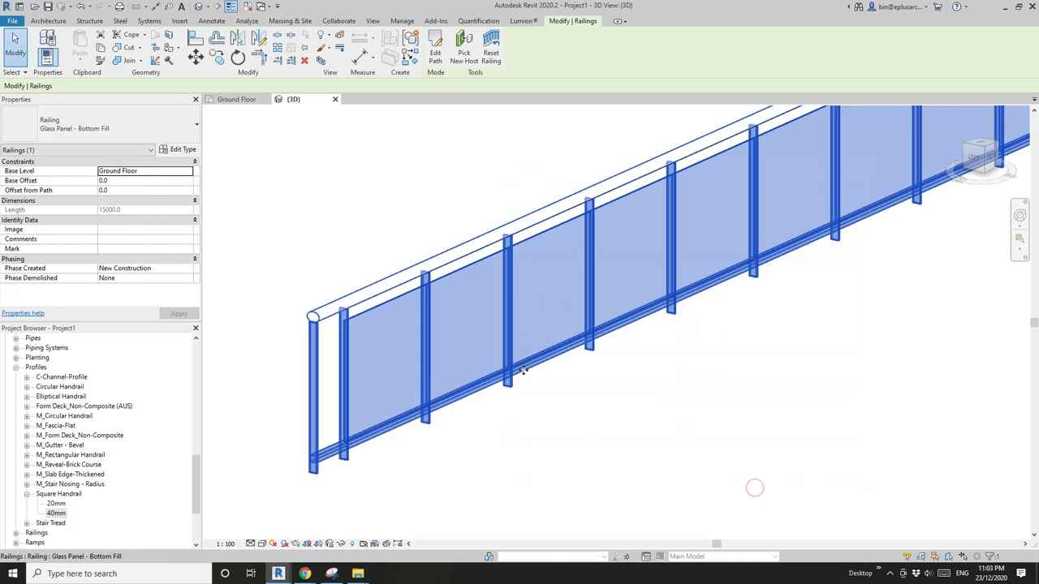
click(525, 437)
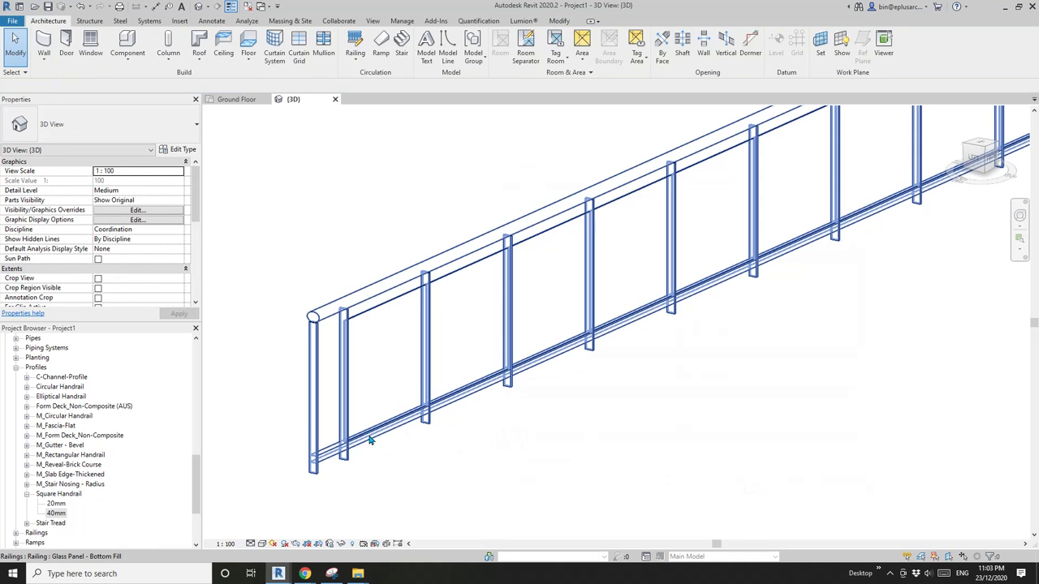
click(355, 303)
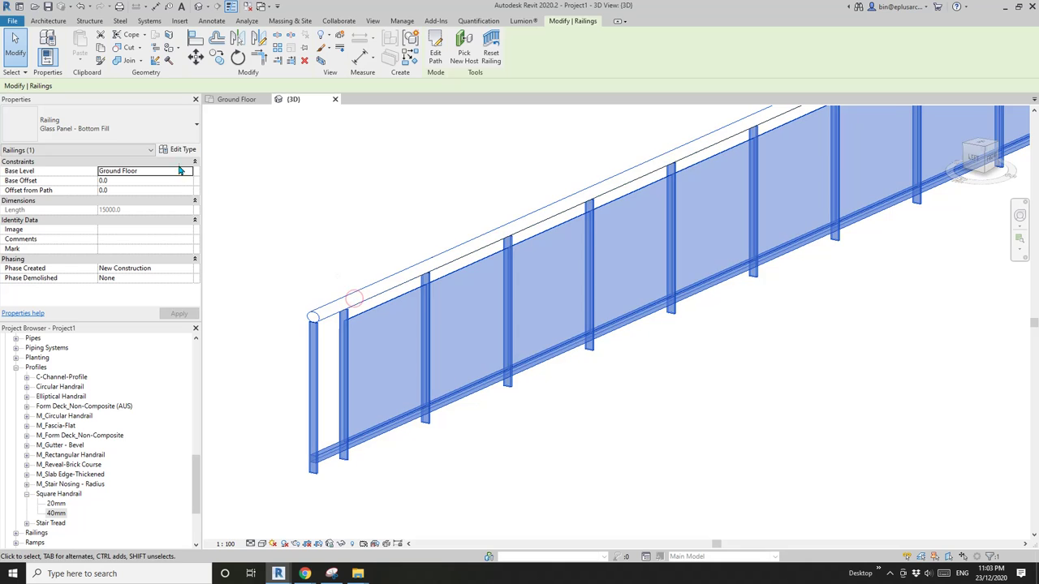
Open the top rail type's properties and switch it to the Rectangular - 50x50mm type
click(183, 149)
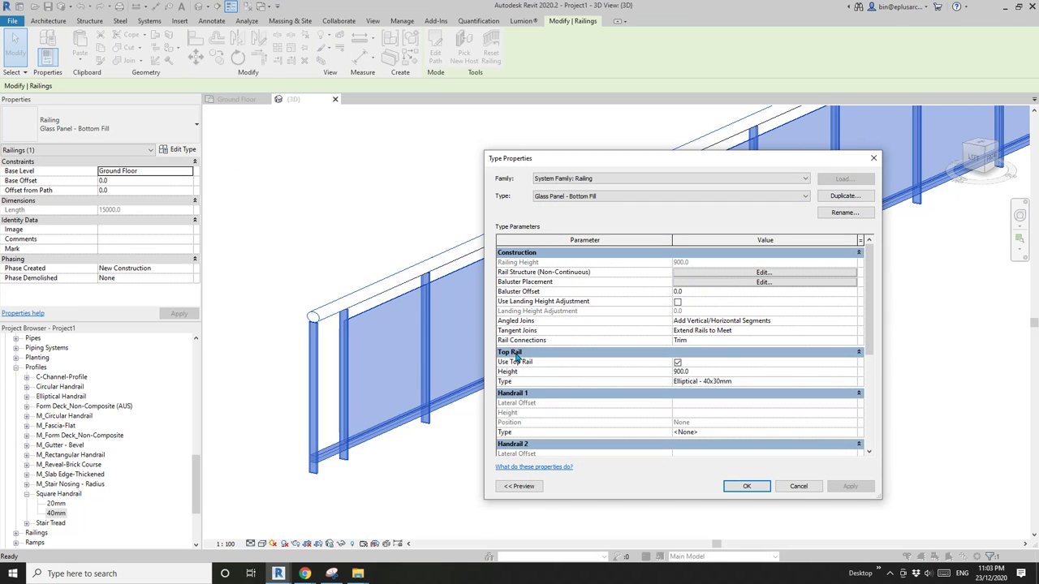
click(769, 383)
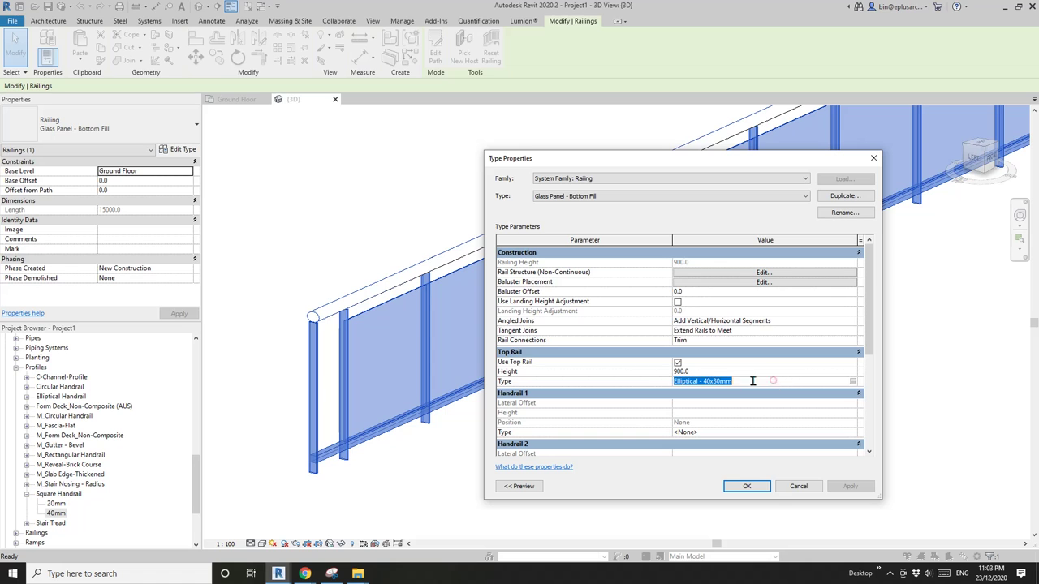
click(854, 383)
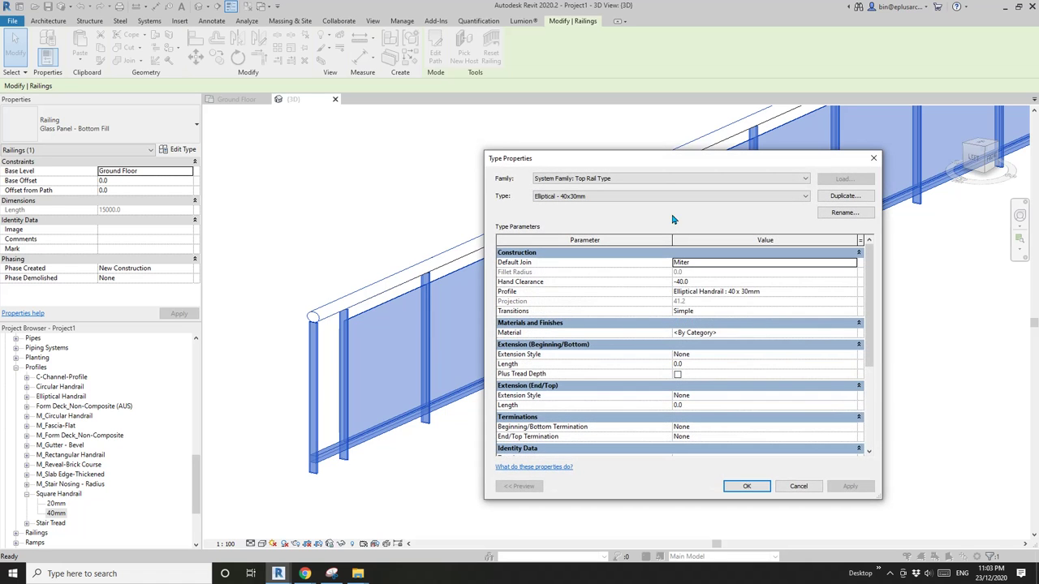
drag(669, 165, 520, 122)
click(520, 154)
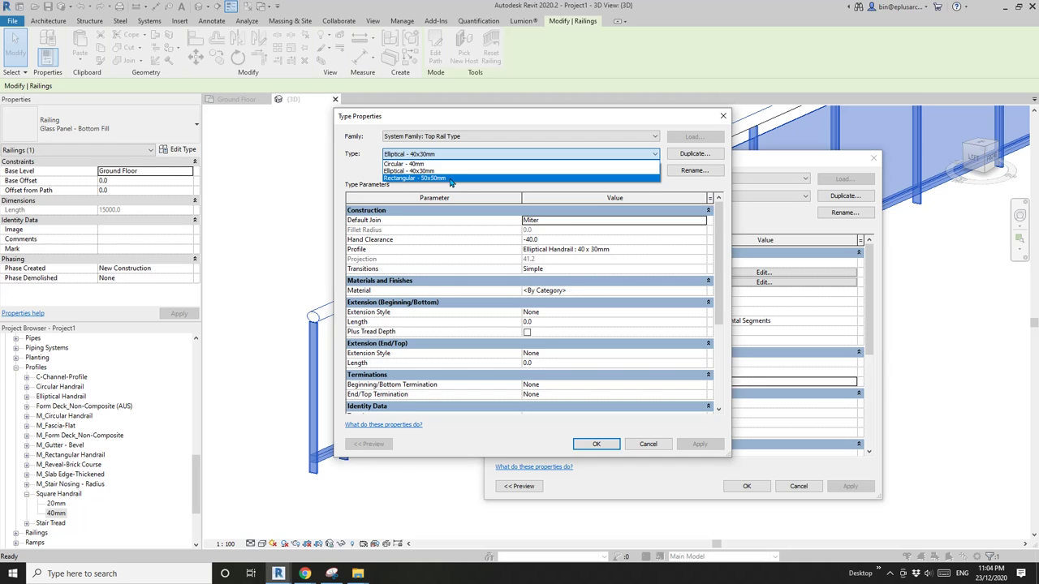
click(503, 129)
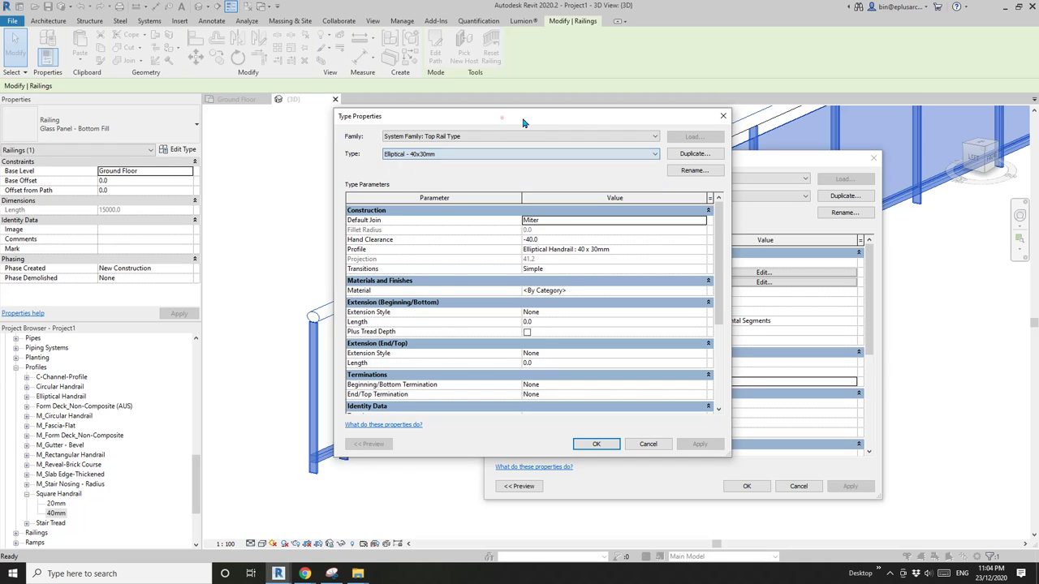
drag(497, 118, 533, 111)
click(529, 149)
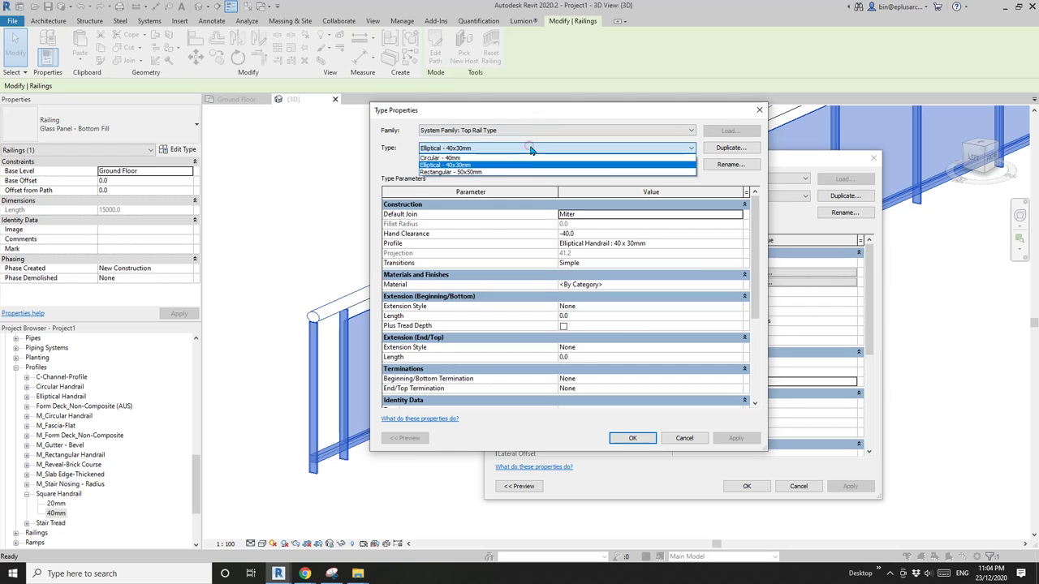
click(464, 172)
Duplicate it as Rectangular - 40x40 using the Square Handrail : 40mm profile and confirm
click(731, 148)
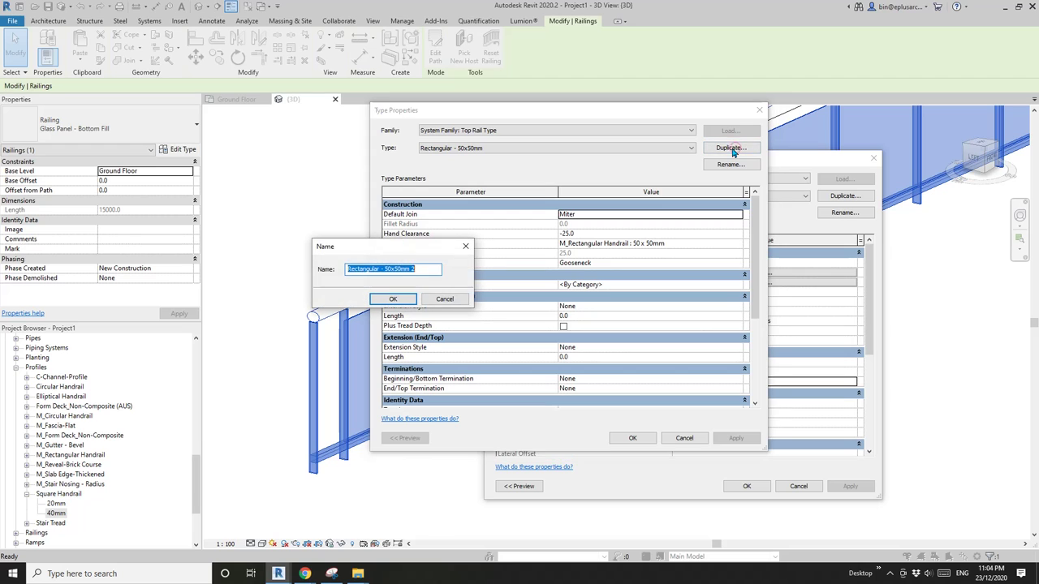
drag(437, 268, 382, 268)
text(40x4)
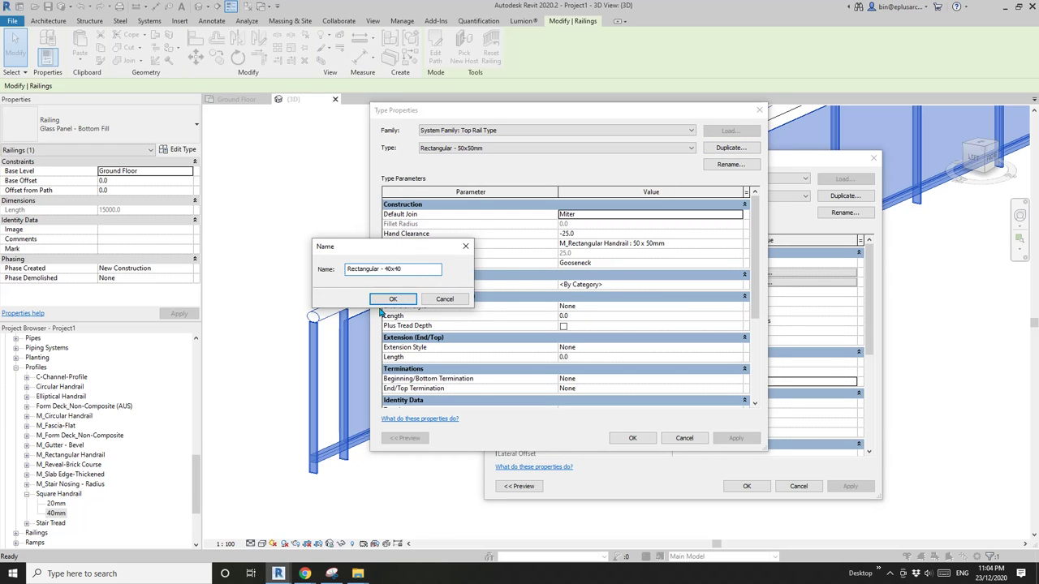
click(391, 299)
click(701, 243)
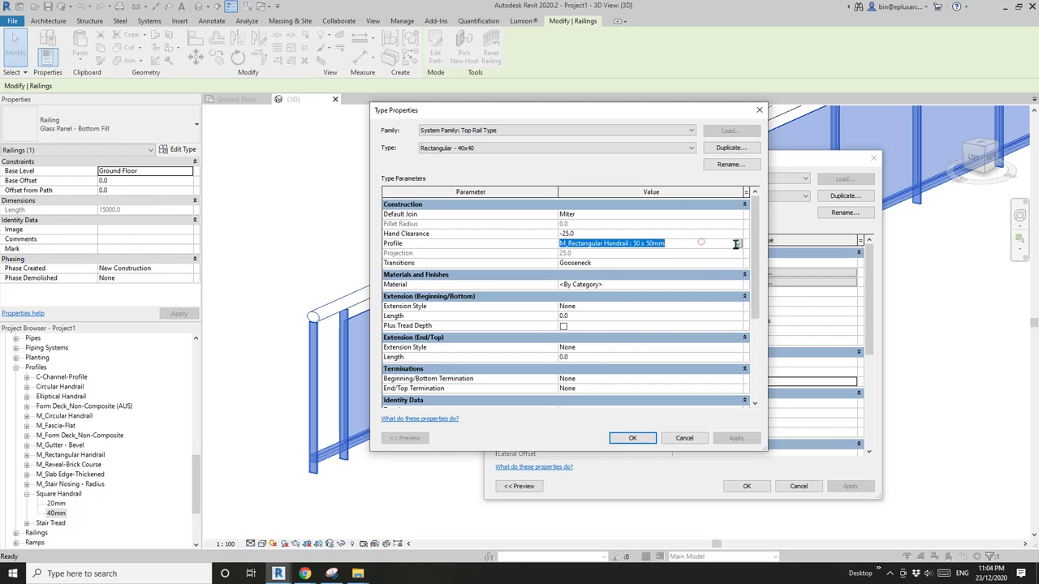
click(737, 243)
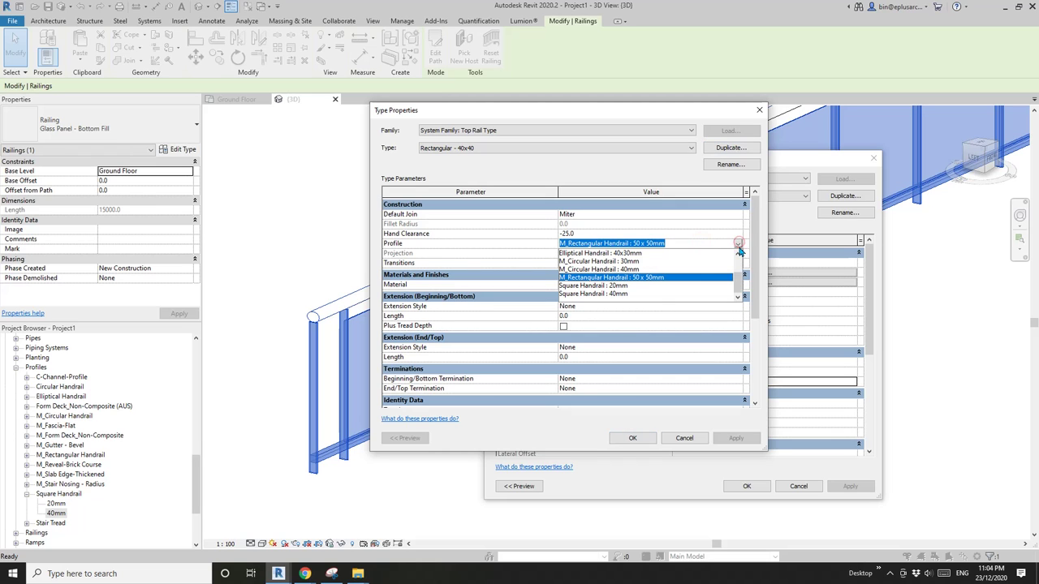
click(618, 295)
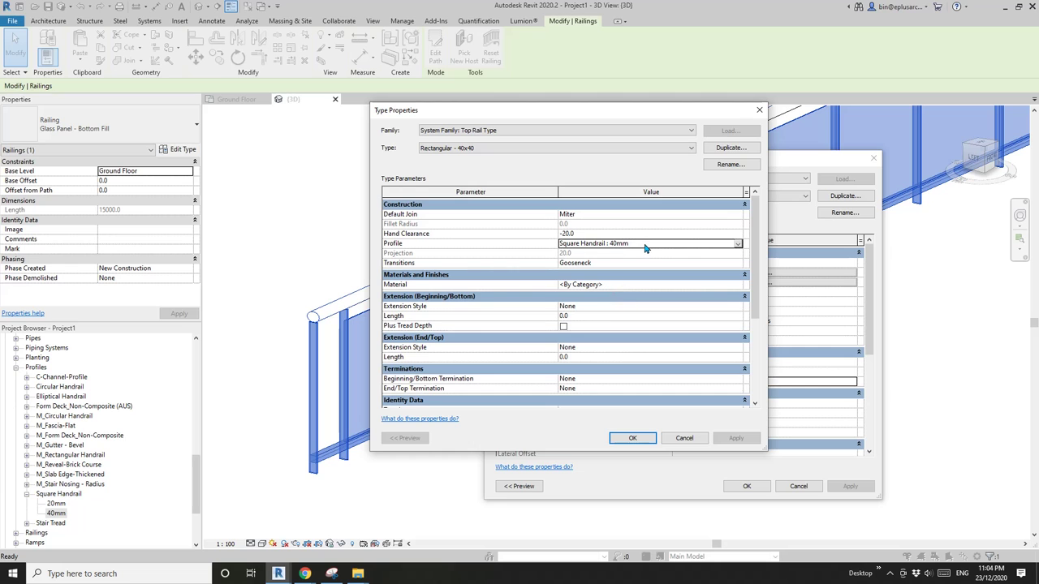
drag(519, 109, 400, 81)
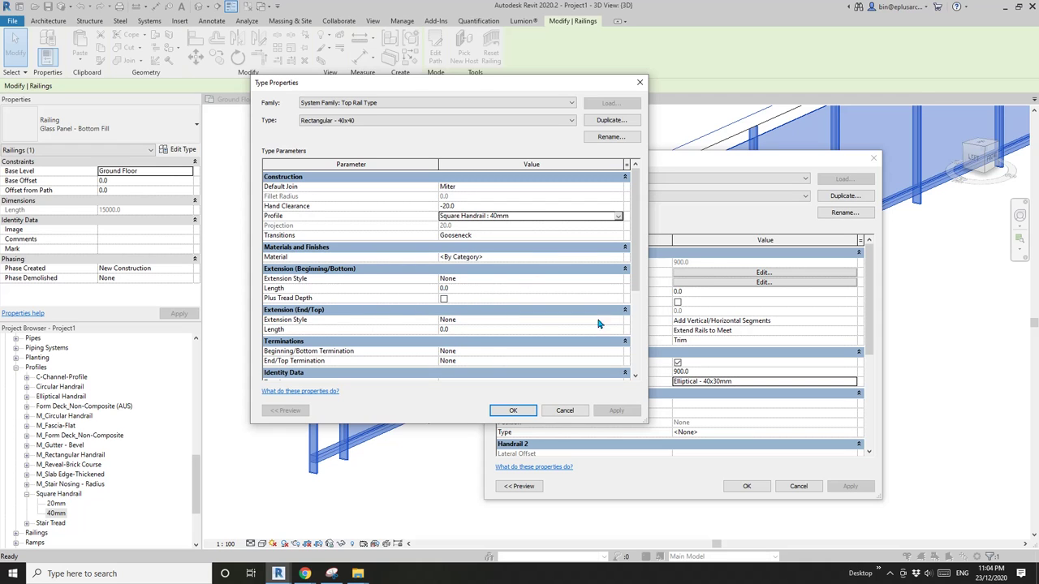
scroll(632, 276, down, 3)
click(513, 410)
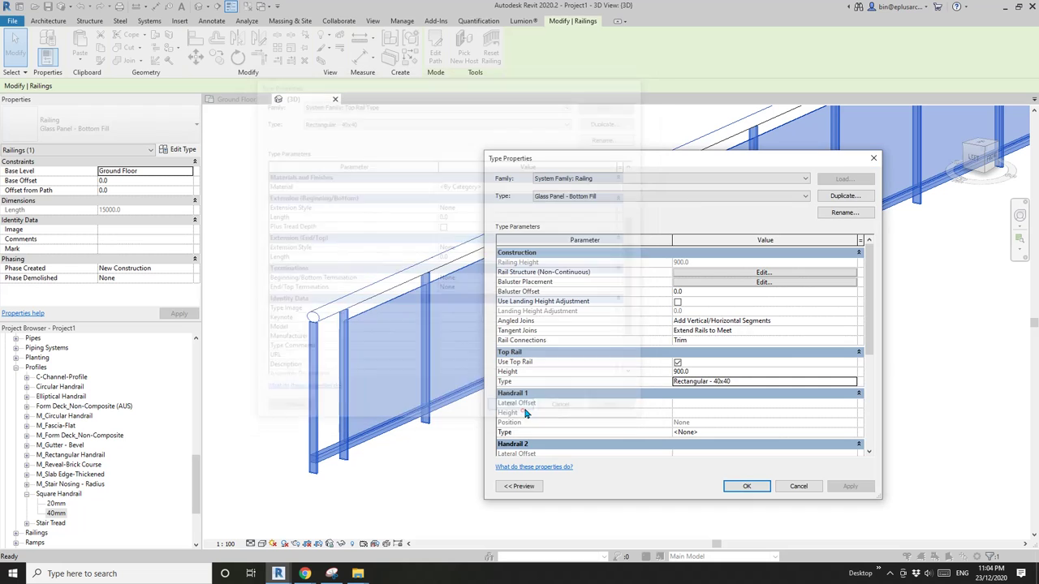
Apply the Rectangular - 40x40 top rail and close the type settings, adjusting the 3D view
click(850, 486)
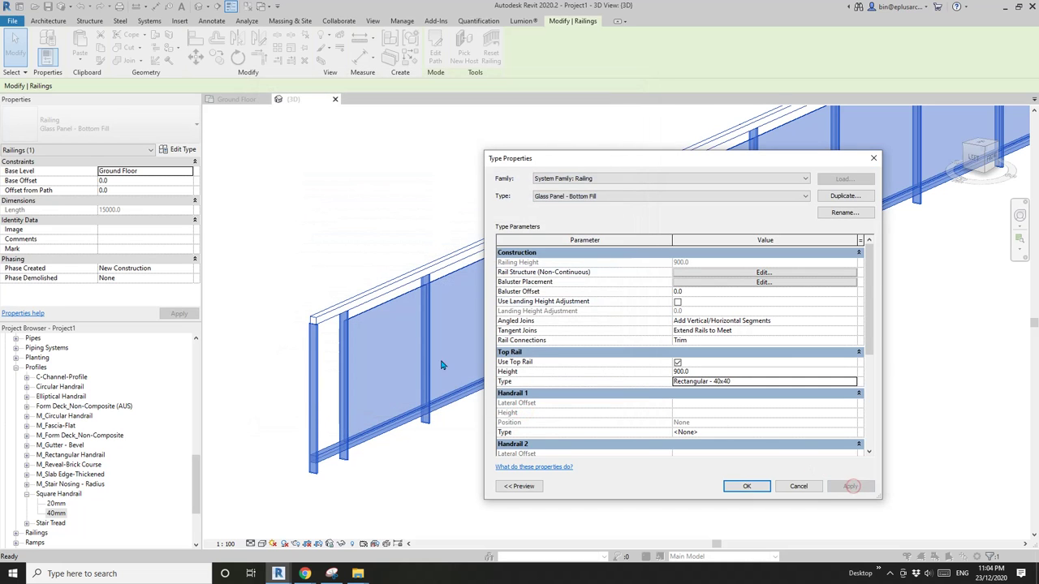
click(747, 486)
shift+middle_drag(346, 301, 259, 271)
click(279, 318)
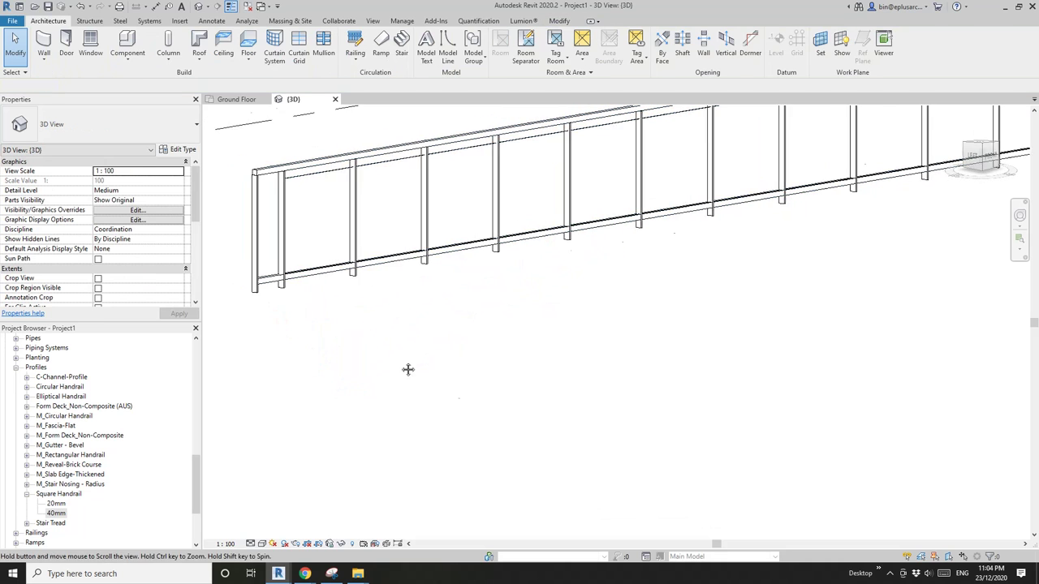
middle_drag(408, 369, 489, 404)
scroll(493, 398, up, 5)
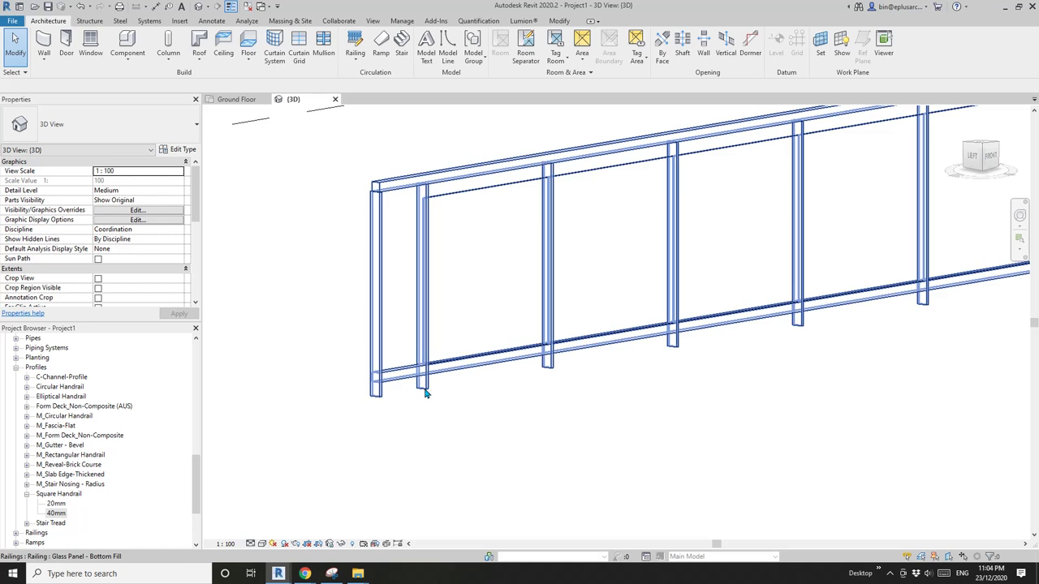
Reselect the glass-panel railing and reopen its Type Properties
click(426, 372)
middle_drag(387, 317, 413, 274)
click(177, 149)
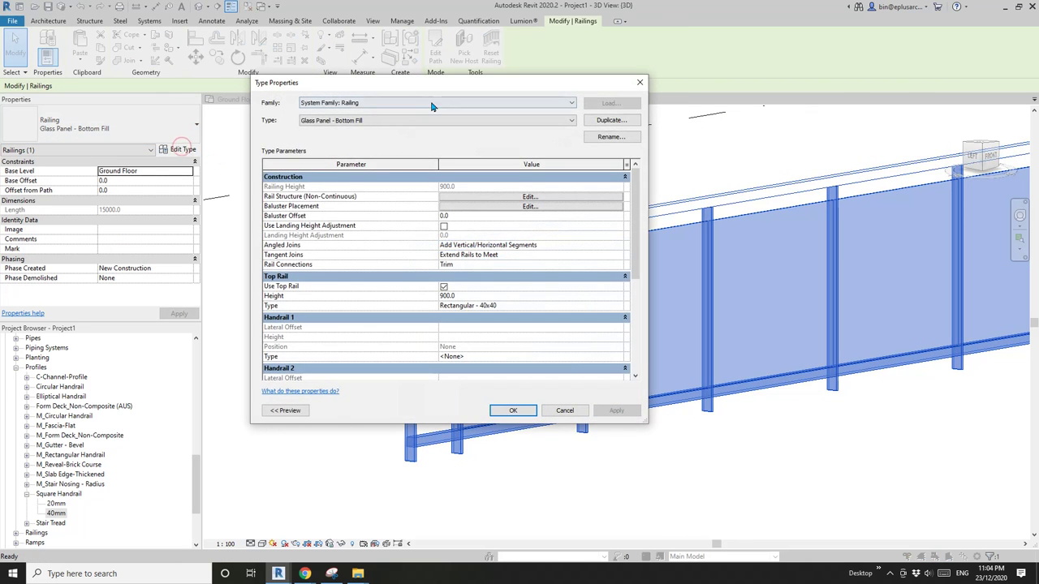
Review the baluster family choices for pattern row 2, then cancel both dialogs unchanged
drag(581, 120, 647, 152)
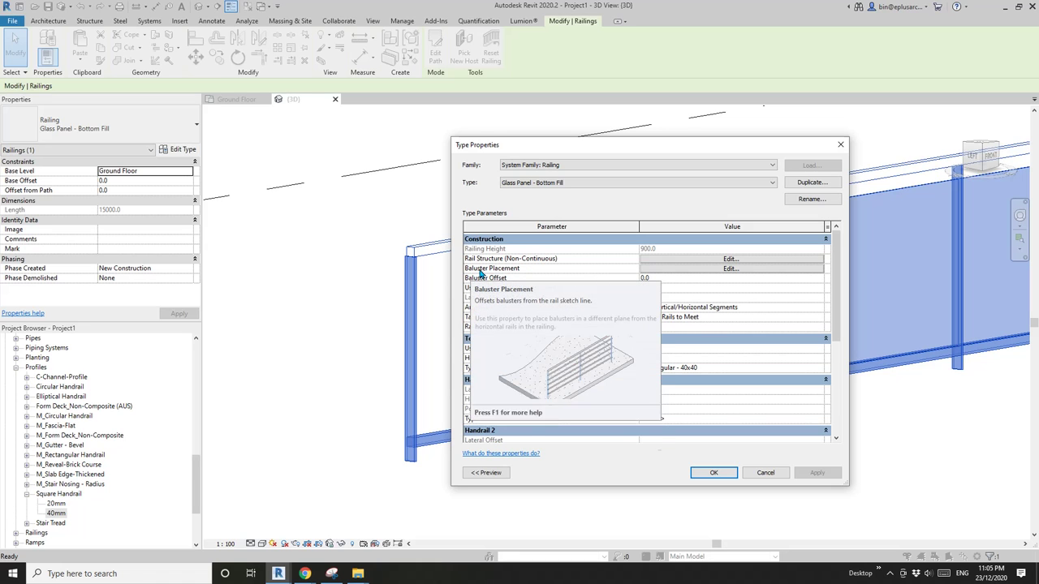
click(730, 269)
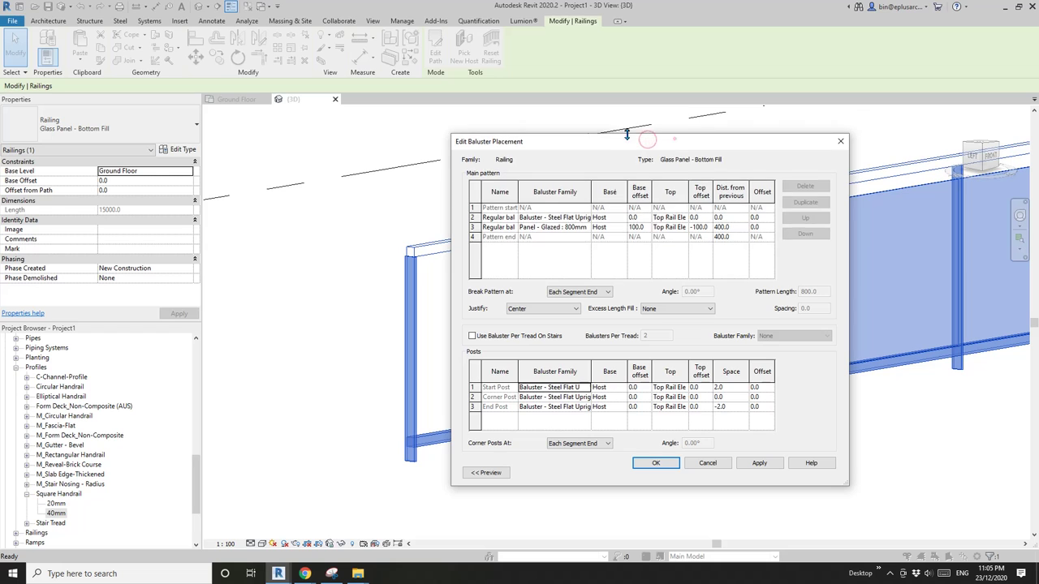
drag(596, 150, 202, 97)
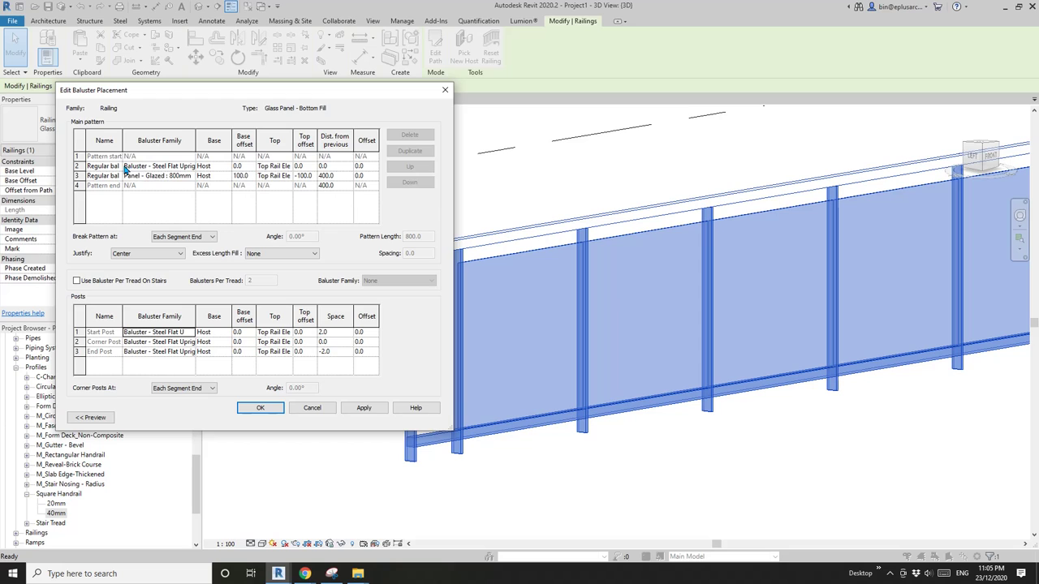
click(155, 169)
click(191, 167)
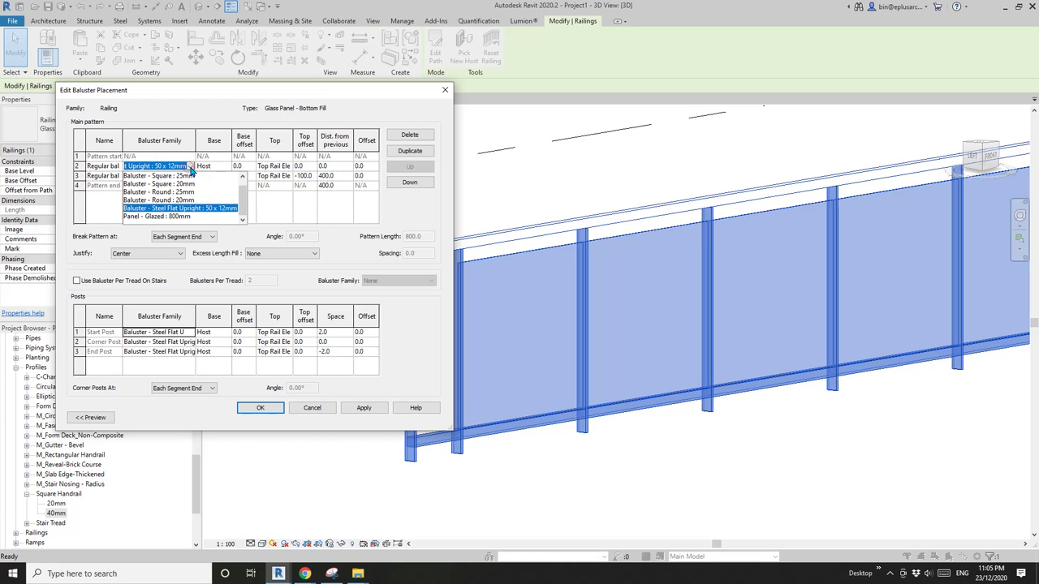
scroll(244, 191, up, 1)
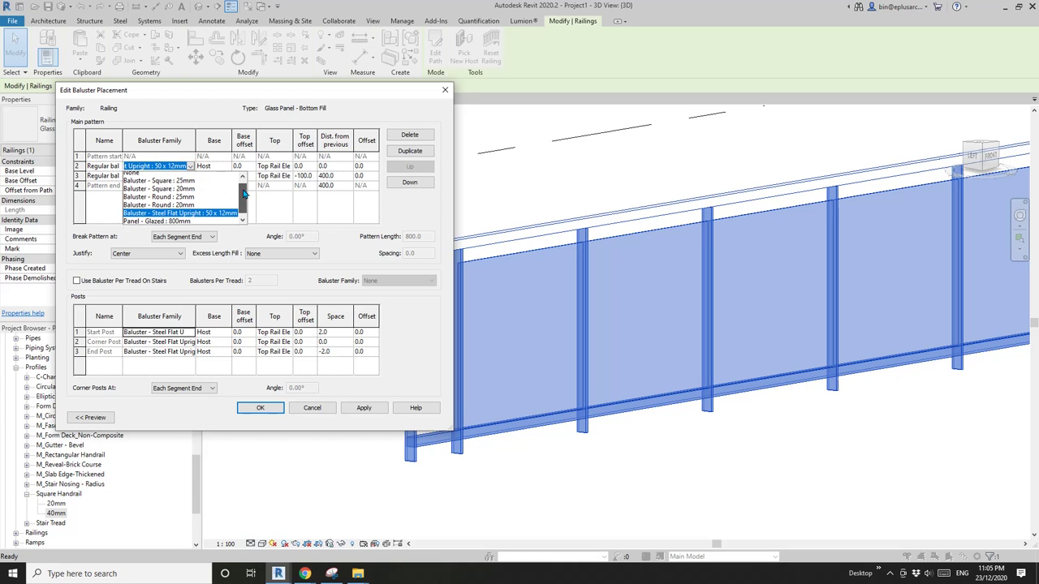
scroll(243, 198, down, 1)
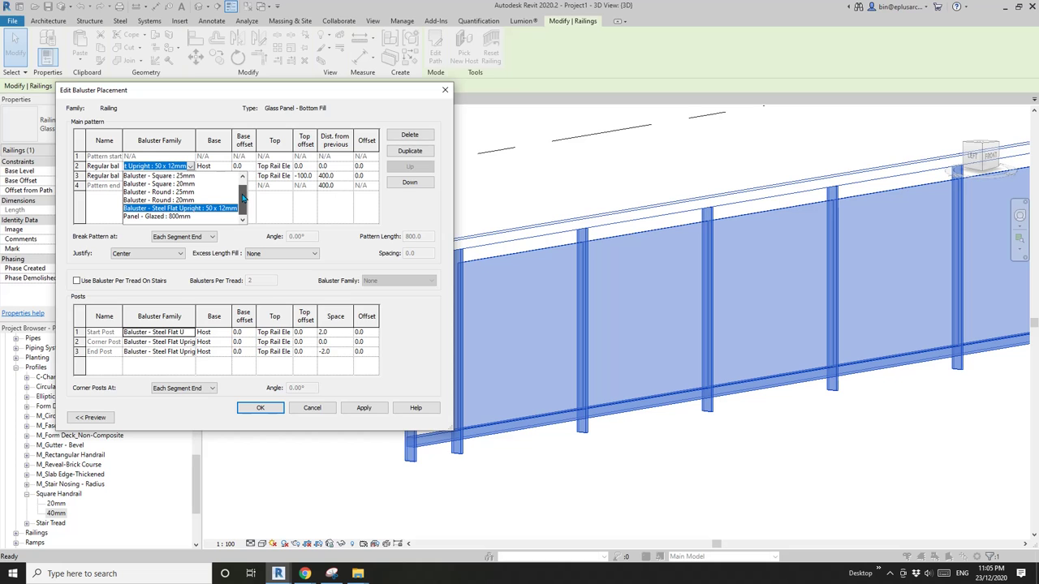
click(318, 408)
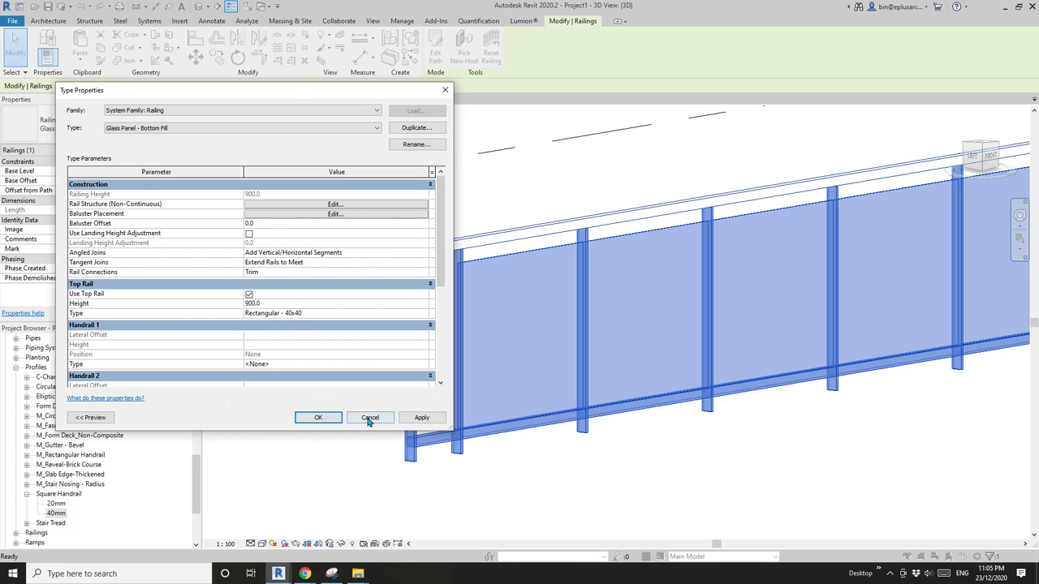
click(370, 417)
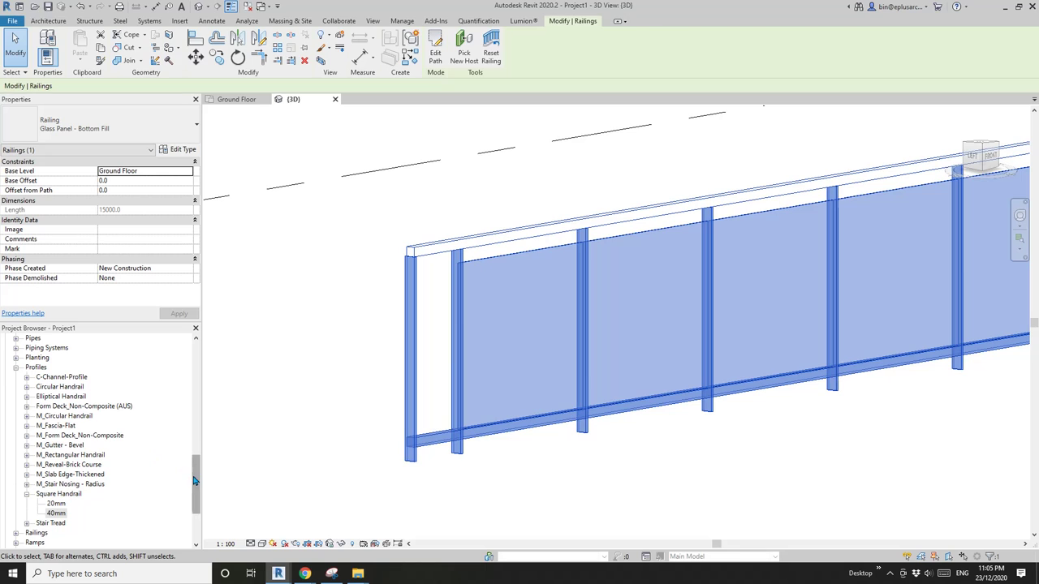
Duplicate the Baluster - Square 20mm type as a new type named 40mm
drag(194, 481, 195, 462)
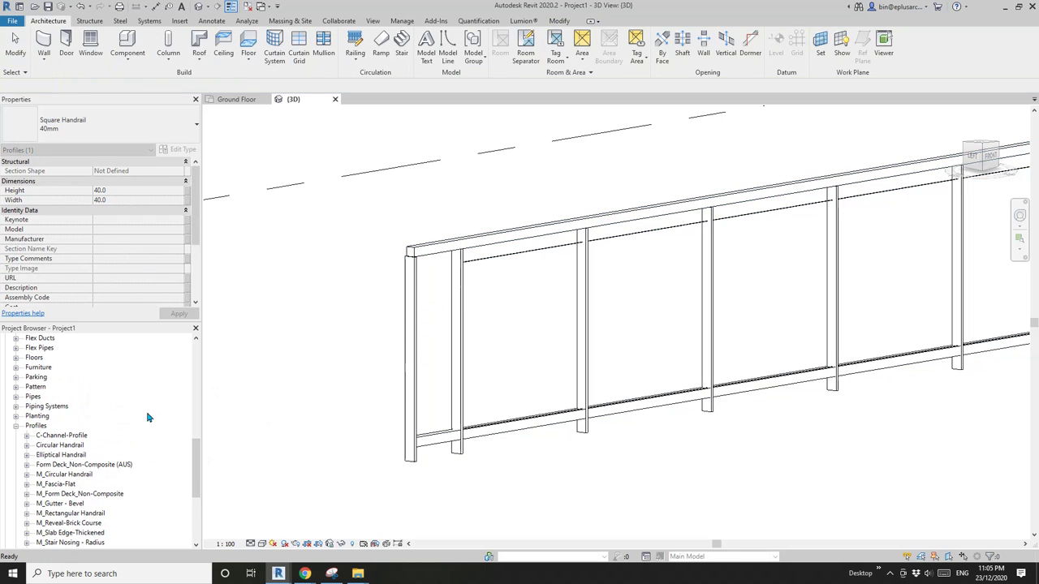
click(17, 426)
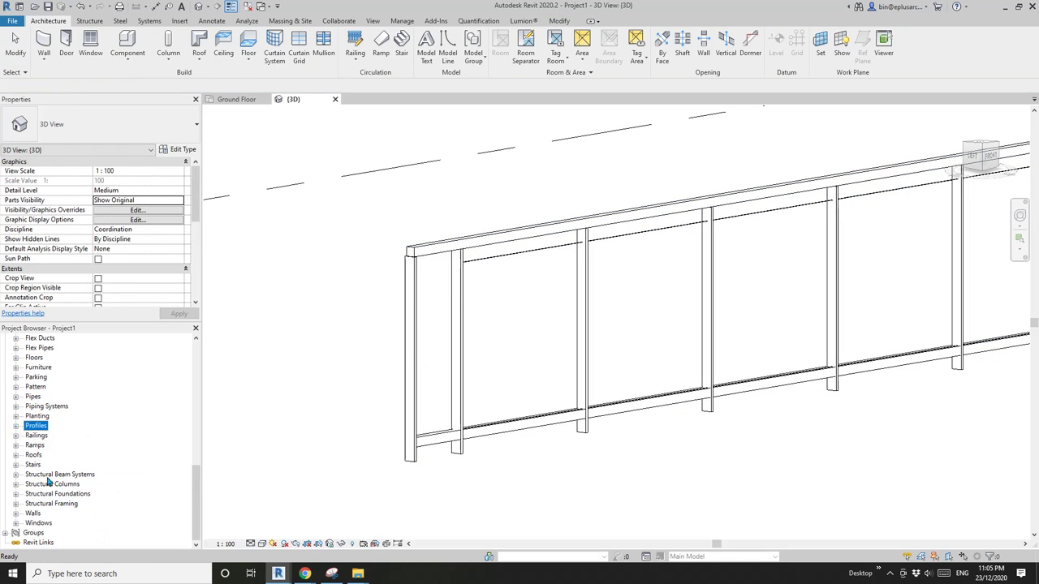
click(42, 436)
click(15, 436)
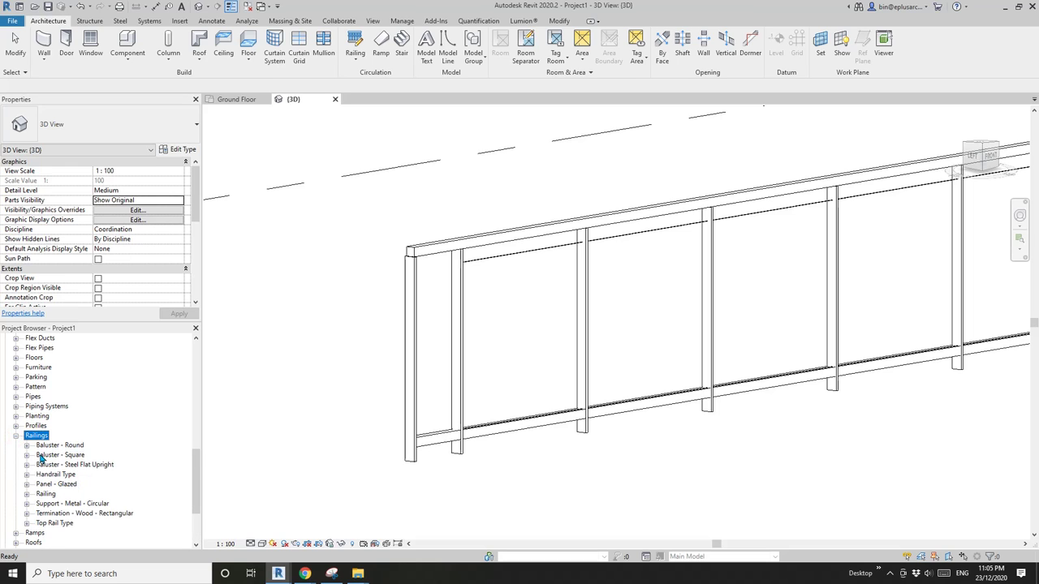
click(70, 456)
click(27, 455)
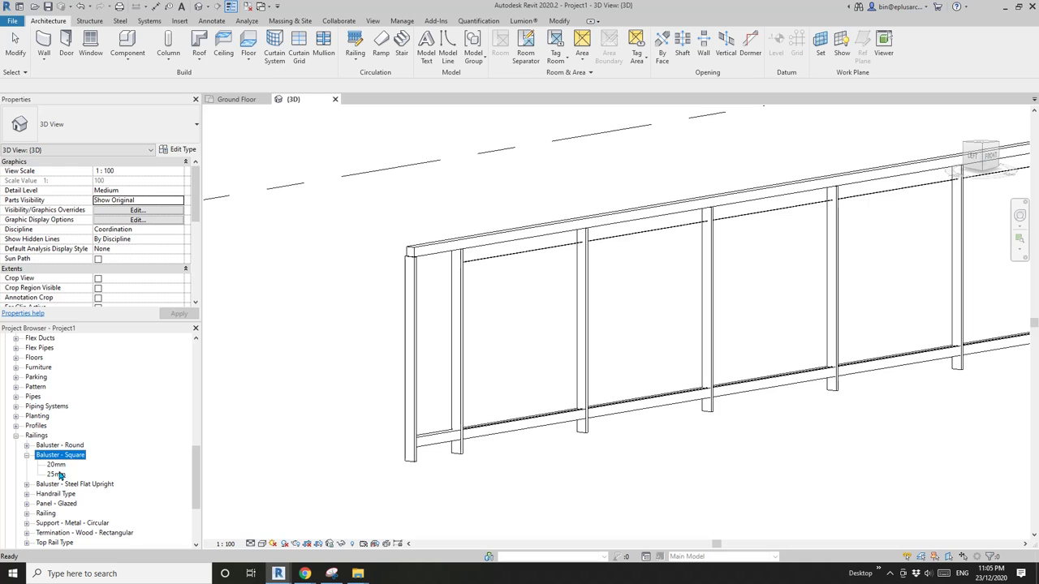
scroll(173, 471, down, 2)
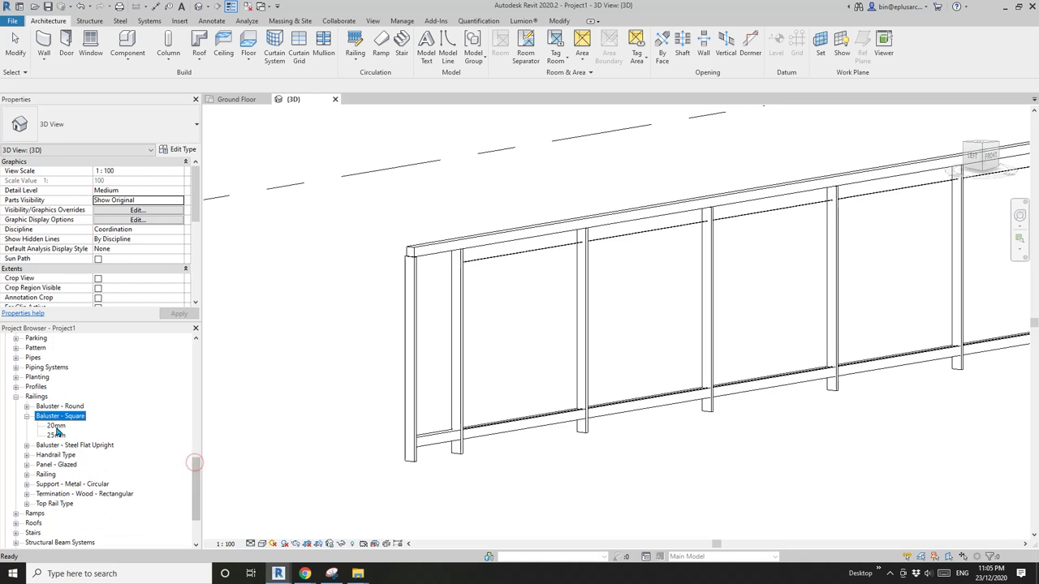
right_click(55, 426)
click(89, 292)
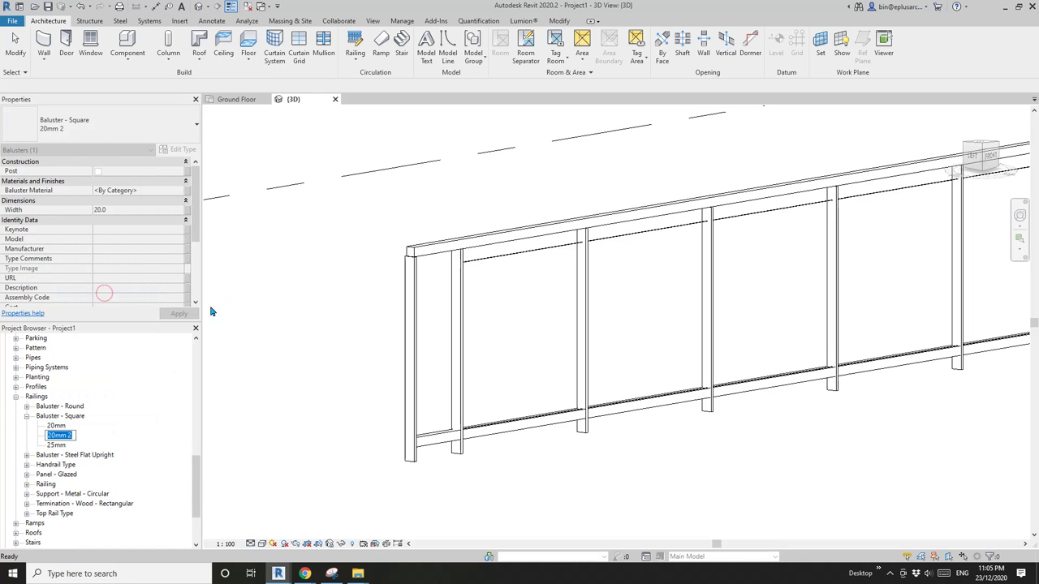
text(4)
key(Return)
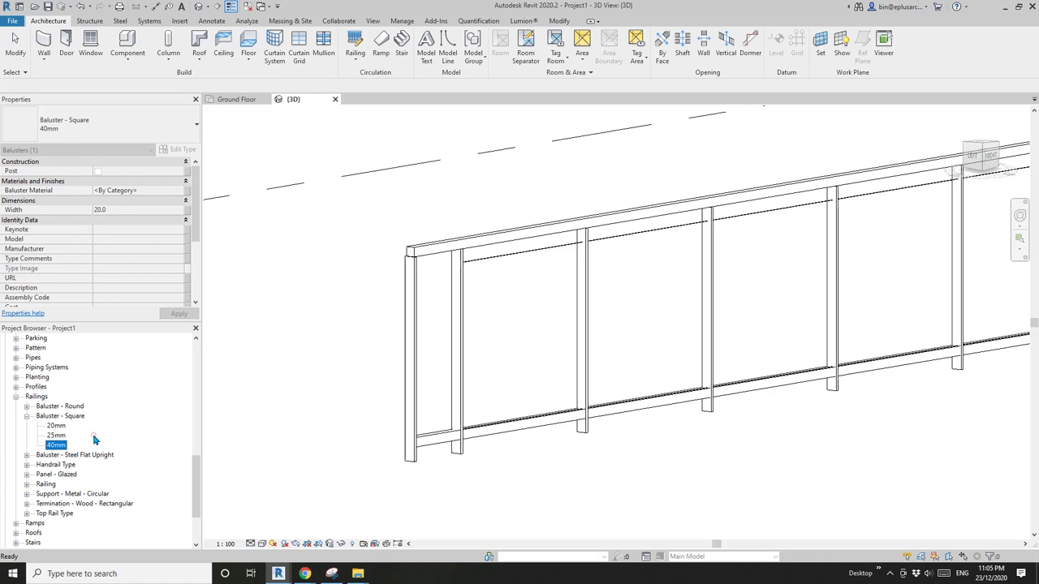
Set the 40mm baluster type's width to 40
double_click(56, 445)
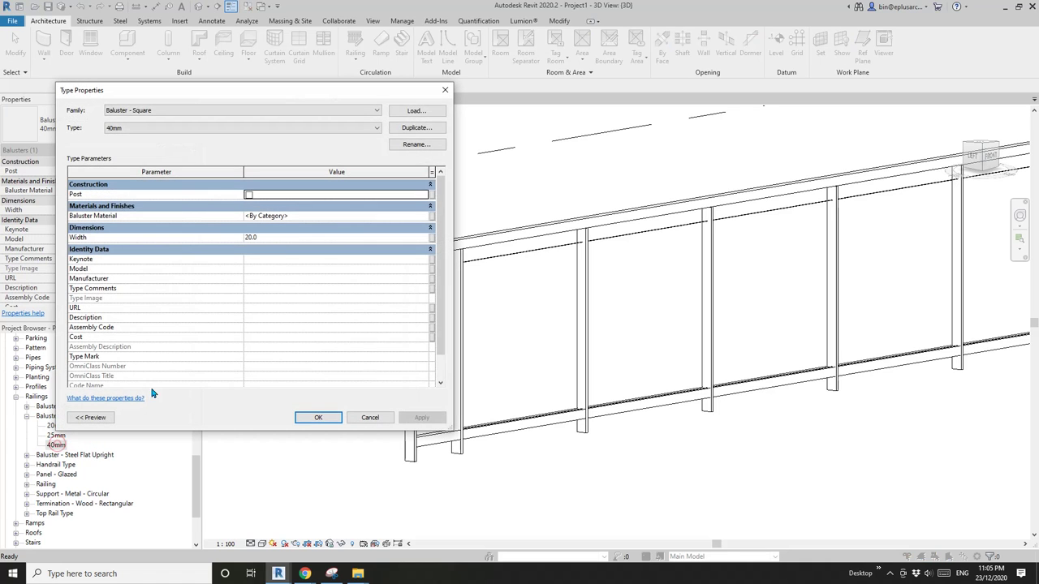
click(277, 238)
text(40)
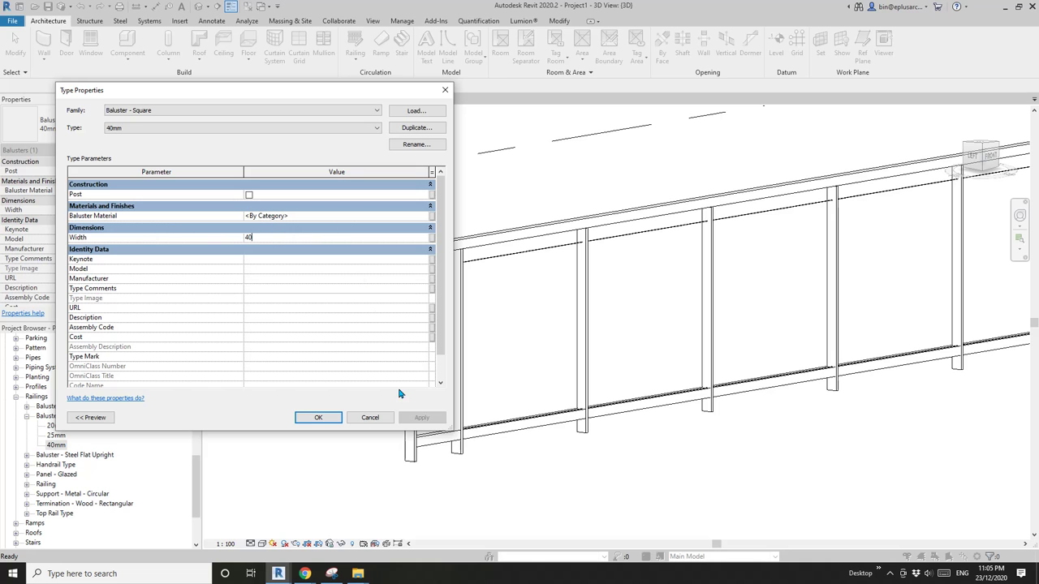
click(318, 417)
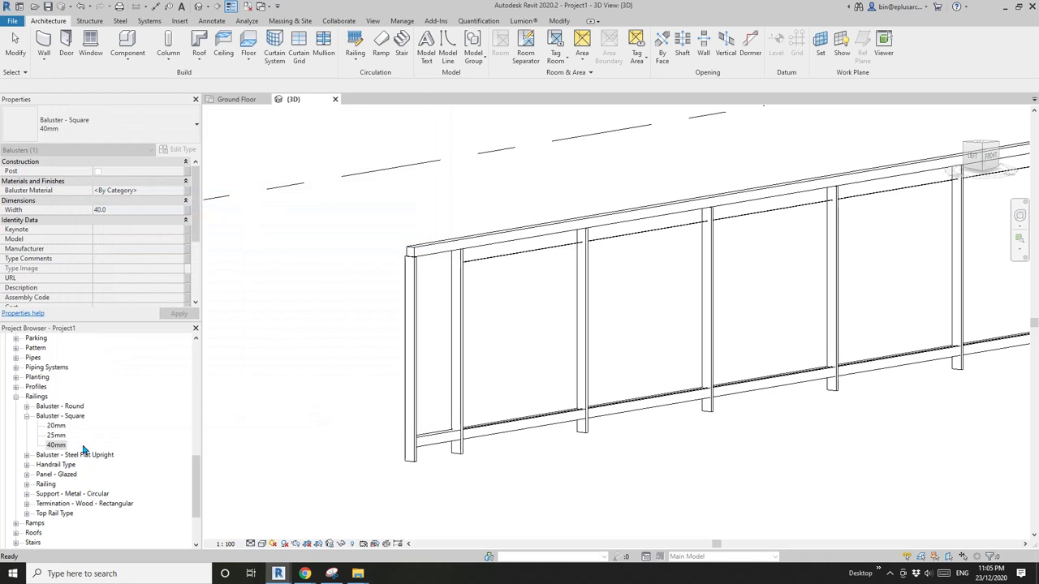
click(277, 362)
Set the glass railing's regular pattern baluster to Baluster - Square : 40mm
click(482, 246)
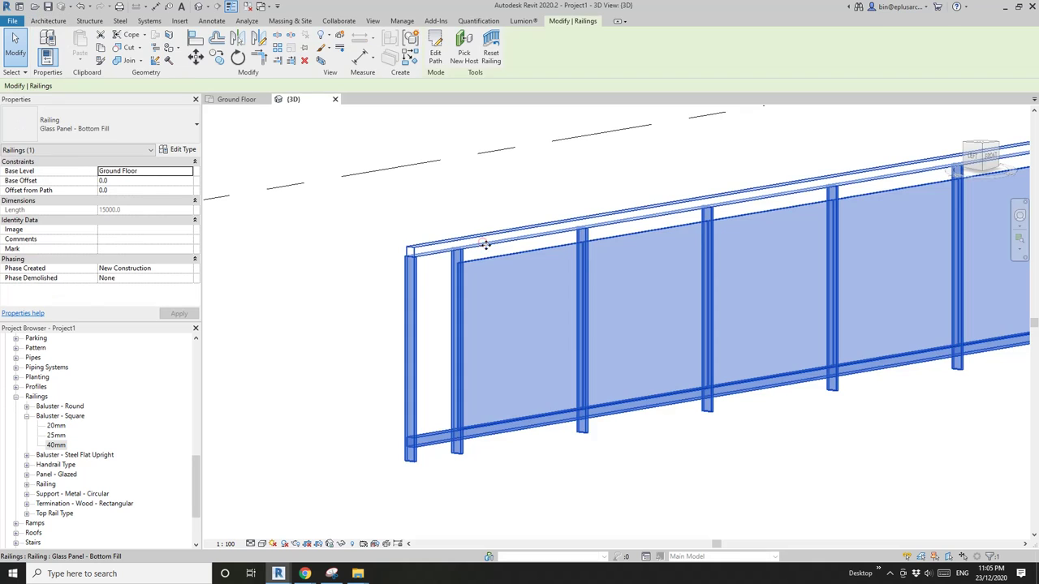
click(177, 149)
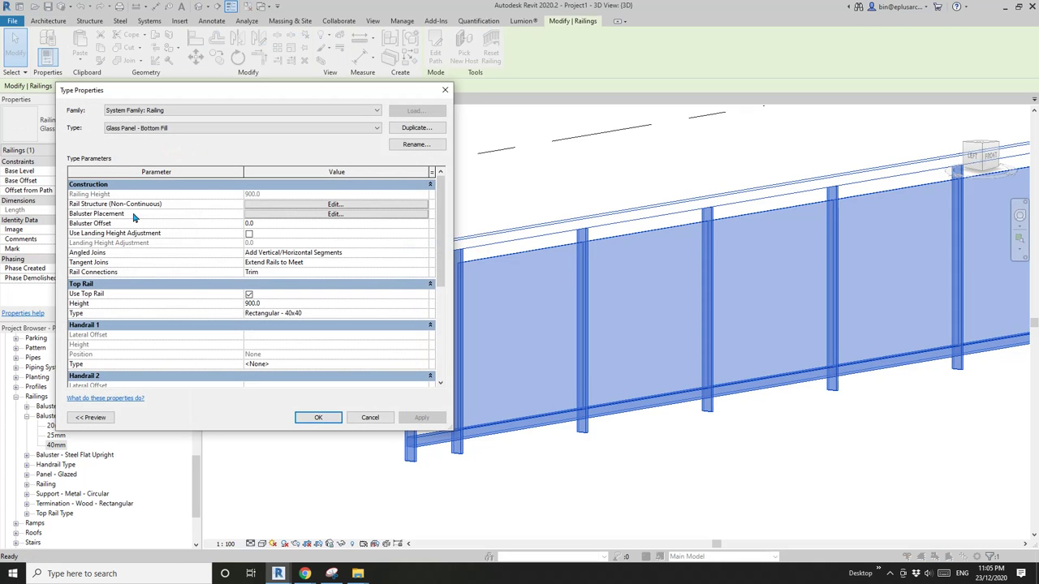
click(328, 213)
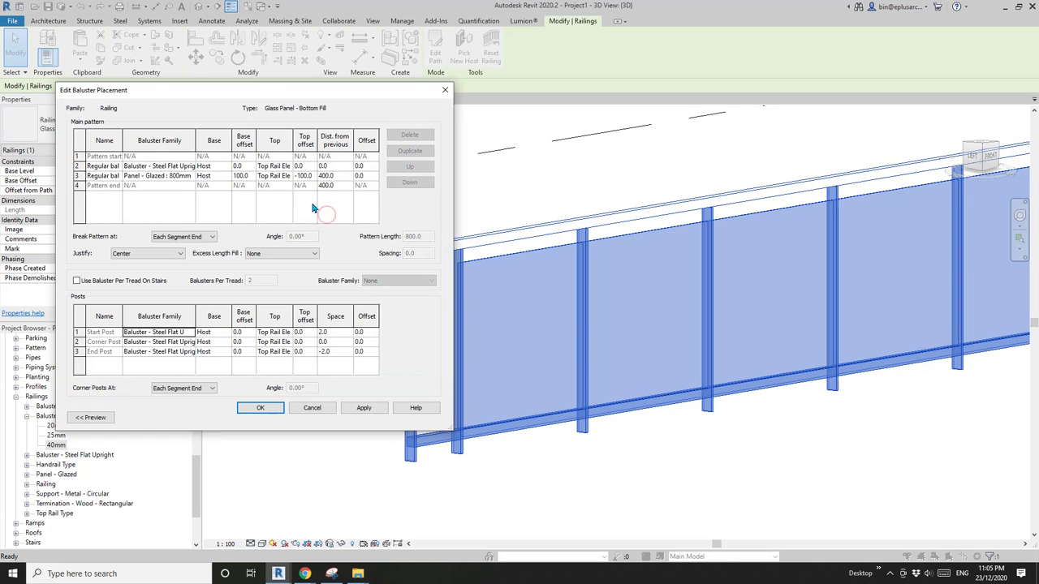
click(191, 169)
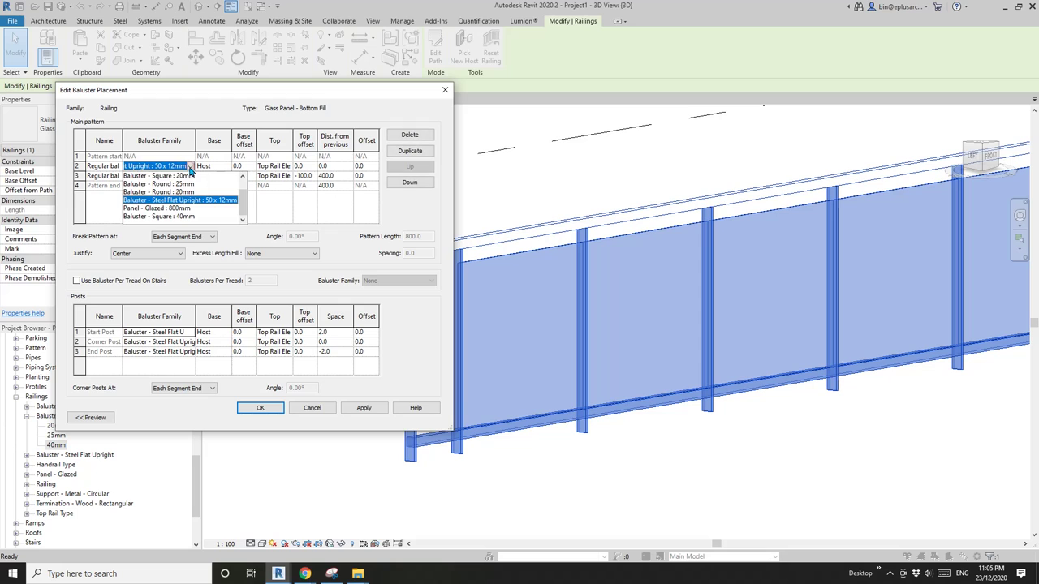
click(167, 217)
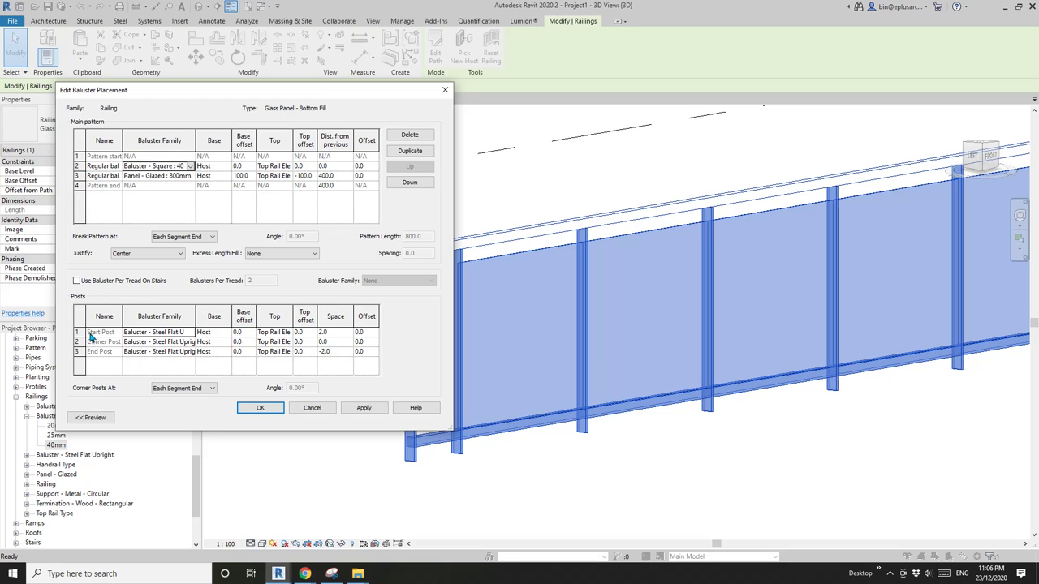
Set the start, end and corner posts to Baluster - Square : 40mm and apply the type changes
click(191, 334)
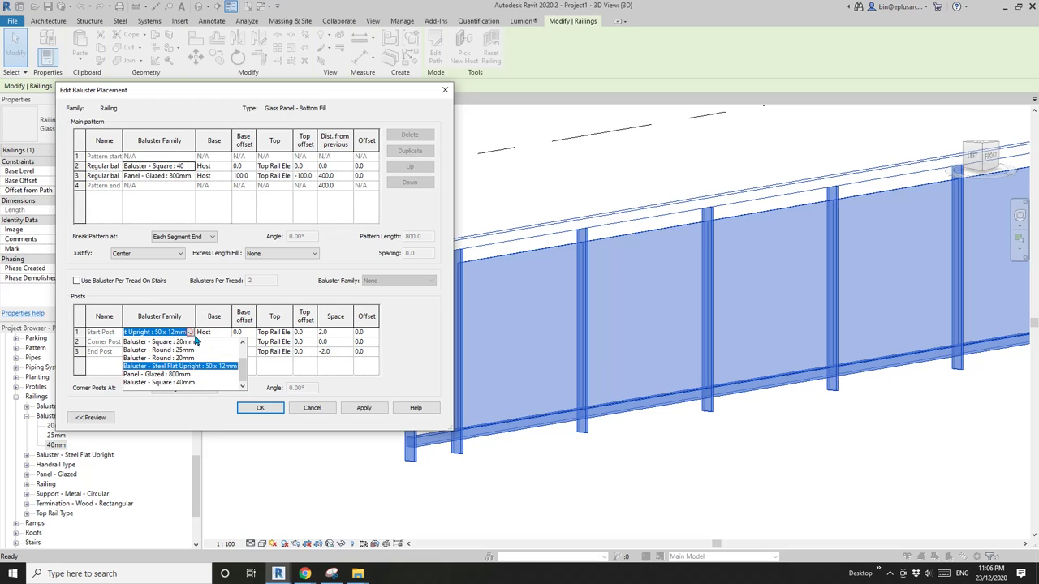
click(180, 382)
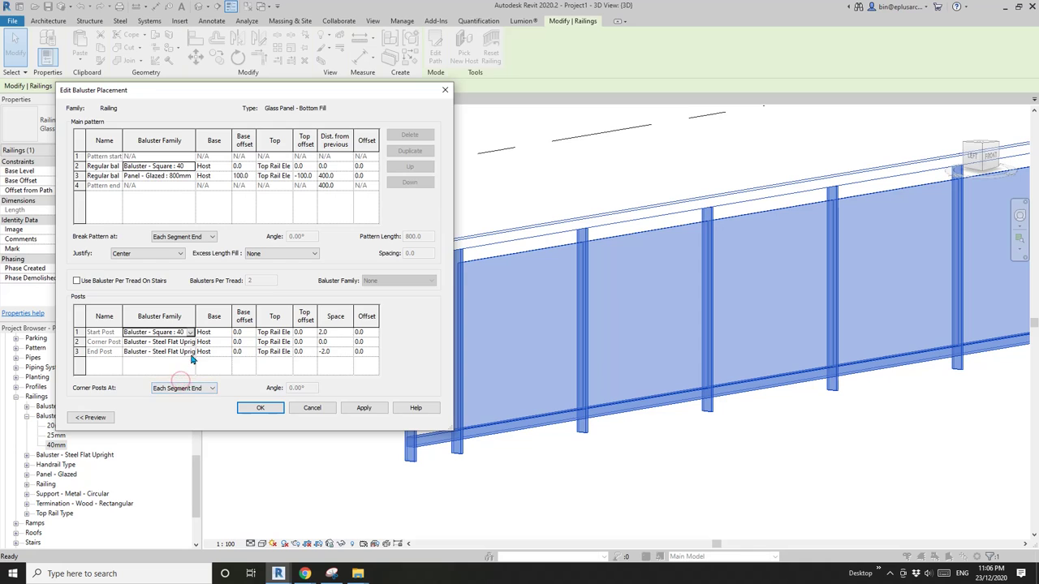
click(191, 352)
click(179, 404)
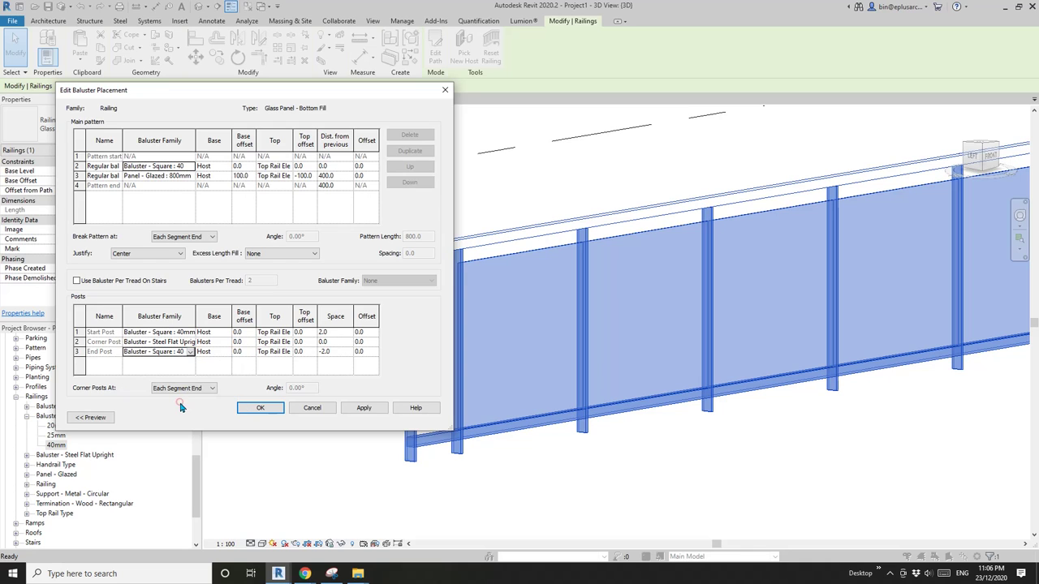
click(191, 344)
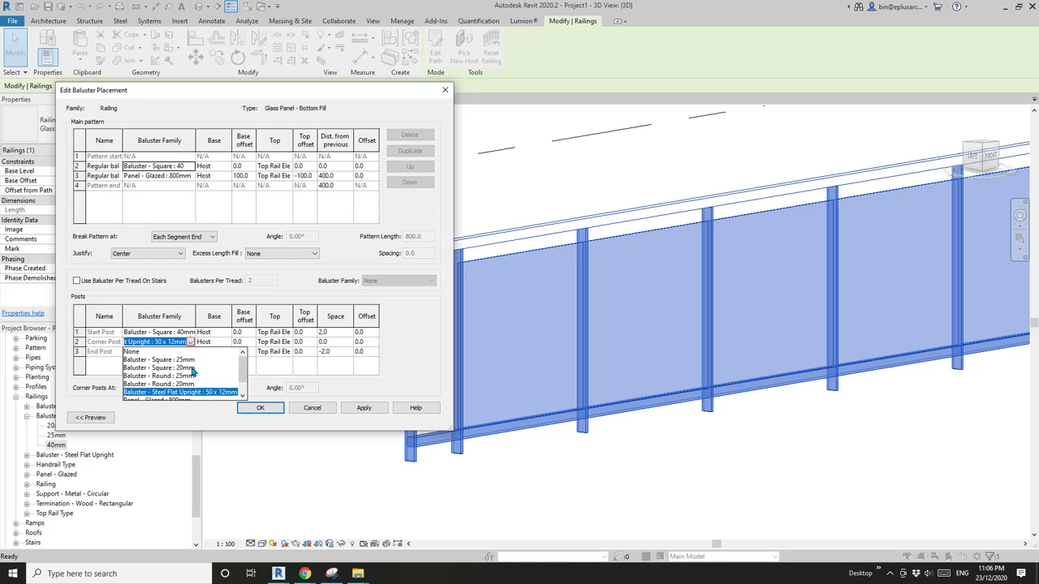
click(177, 395)
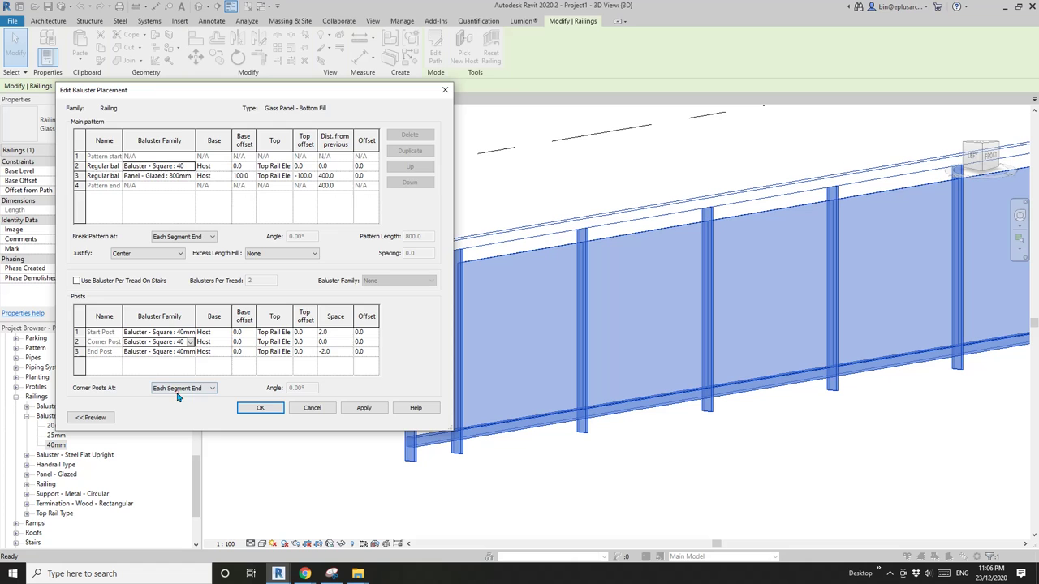
click(259, 407)
click(324, 417)
scroll(396, 414, down, 5)
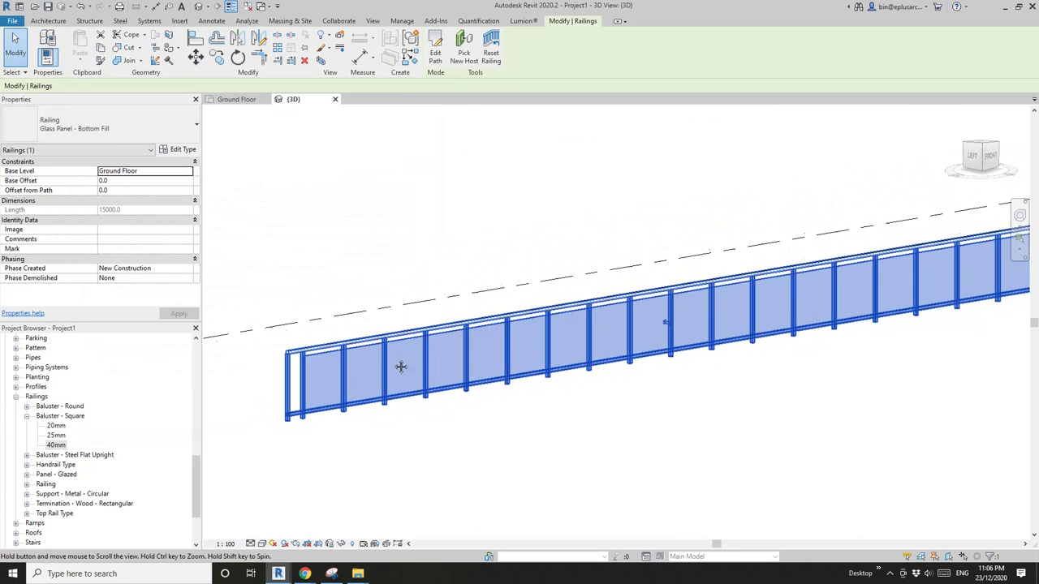
key(Escape)
click(493, 356)
double_click(493, 356)
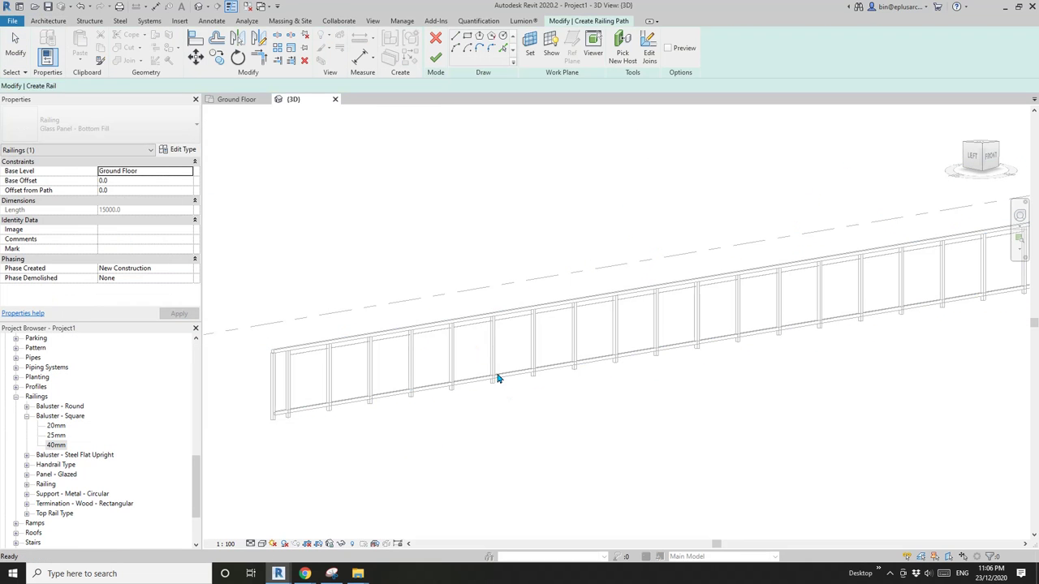
click(450, 432)
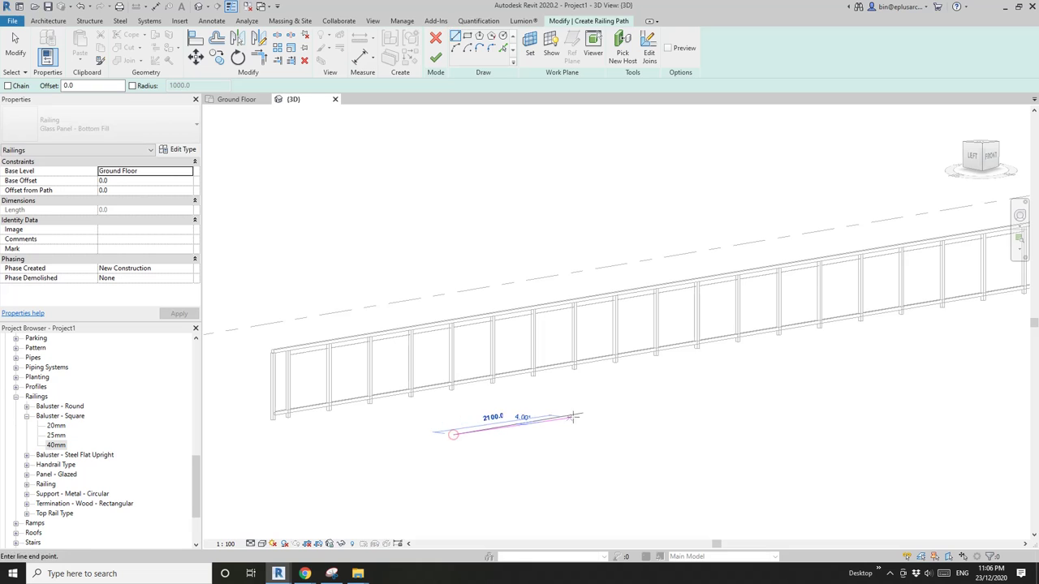
click(581, 413)
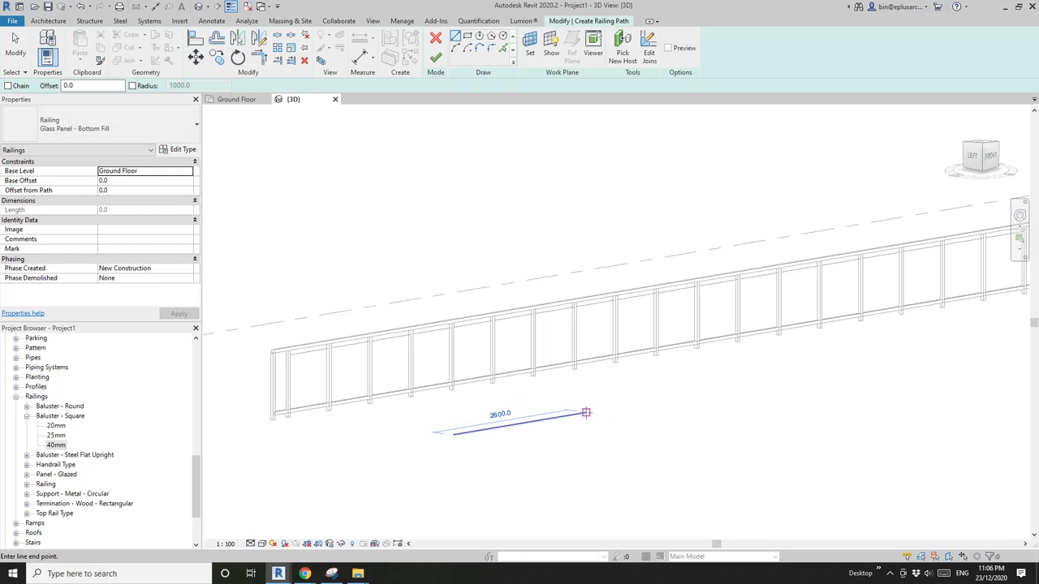
click(586, 413)
click(708, 441)
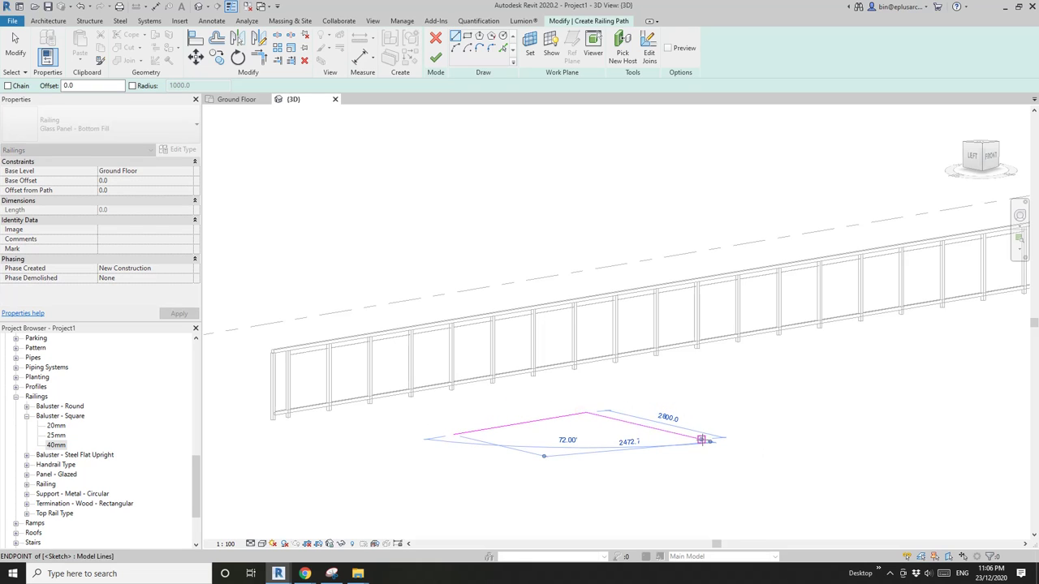
click(436, 58)
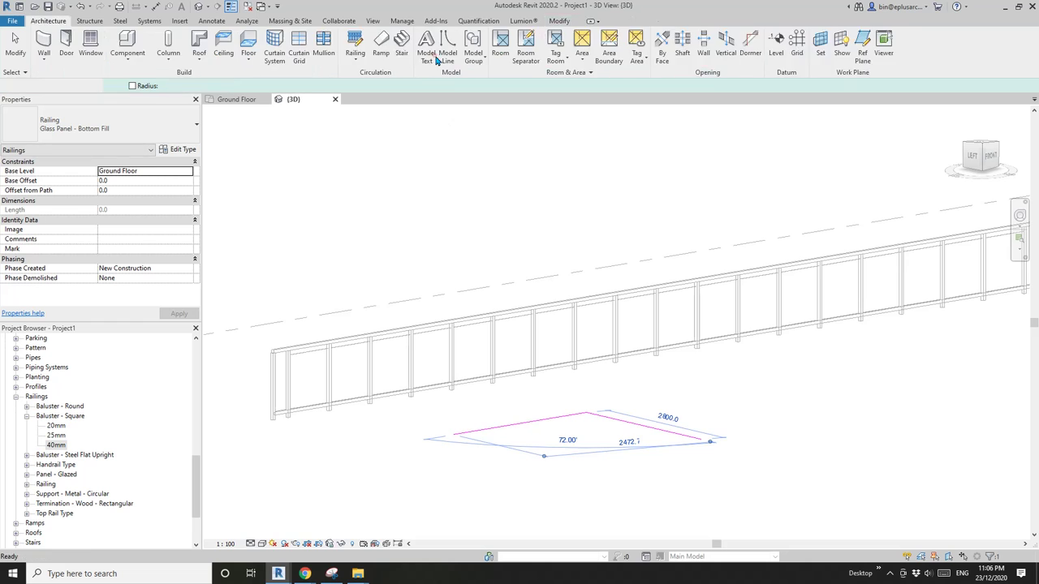
scroll(594, 383, up, 5)
key(Escape)
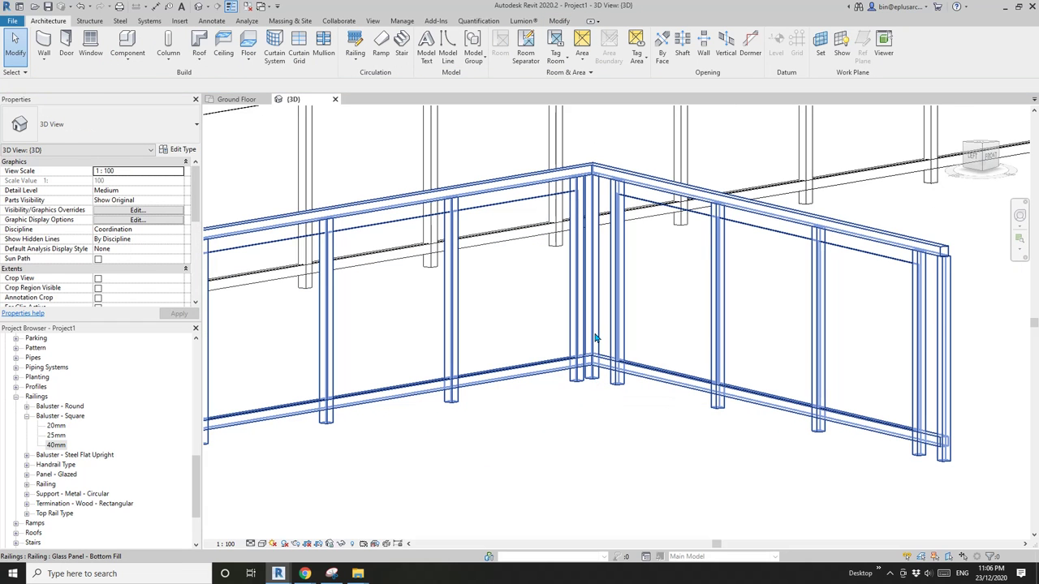
scroll(597, 345, down, 5)
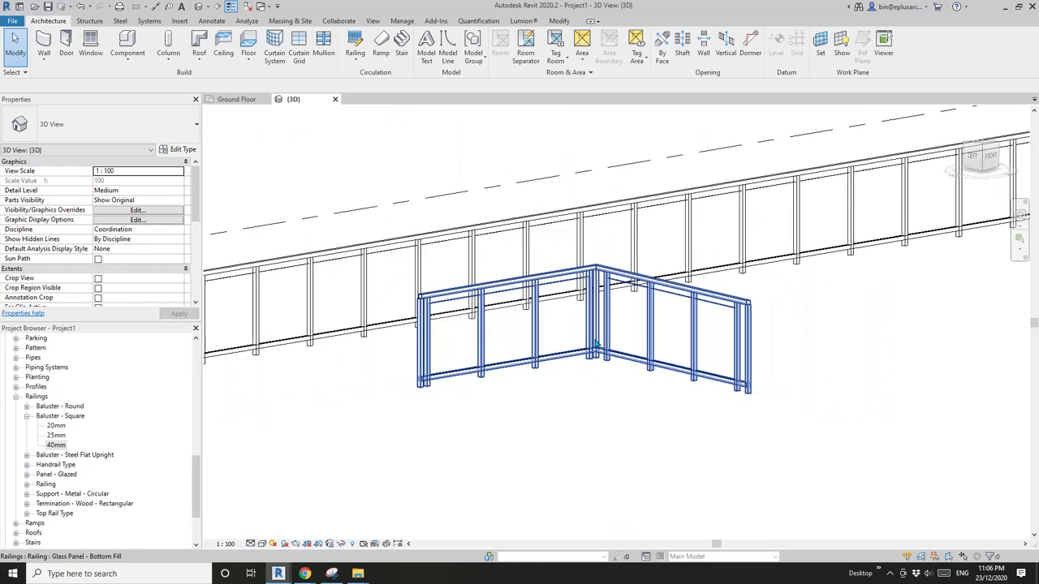
scroll(603, 375, up, 3)
scroll(603, 374, down, 3)
click(615, 457)
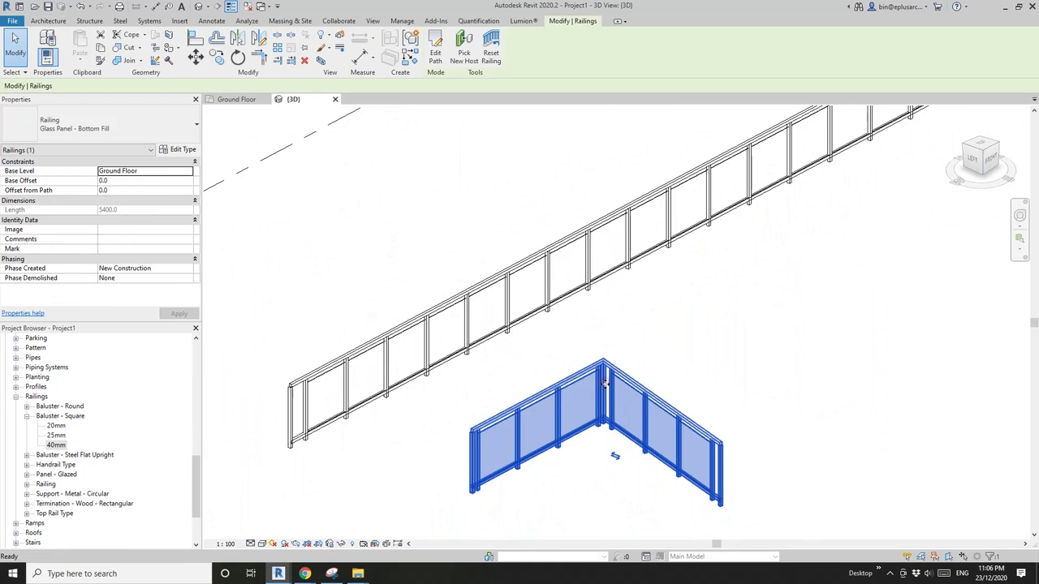
key(Delete)
shift+middle_drag(614, 457, 398, 348)
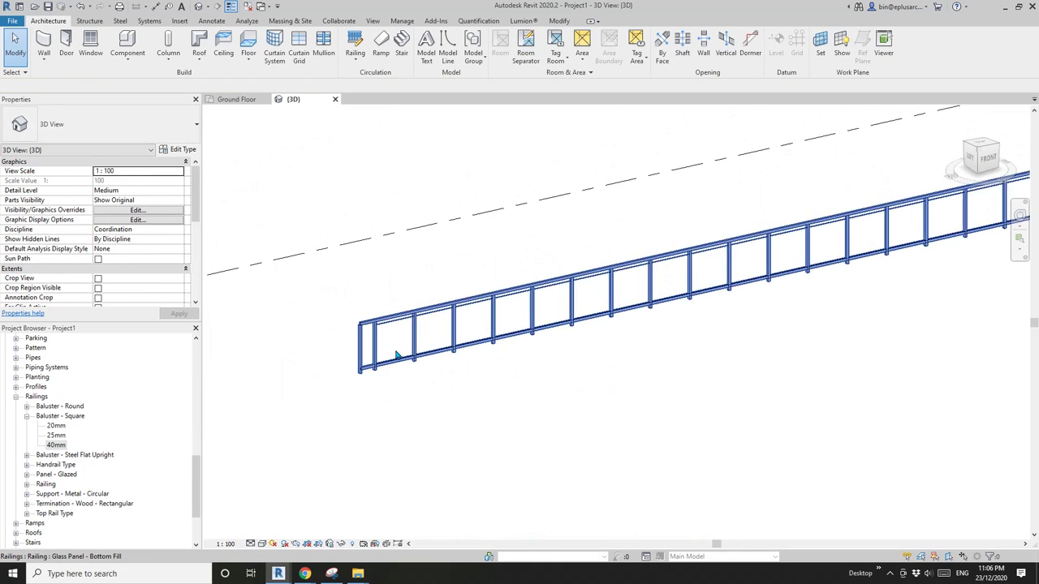
scroll(393, 345, up, 4)
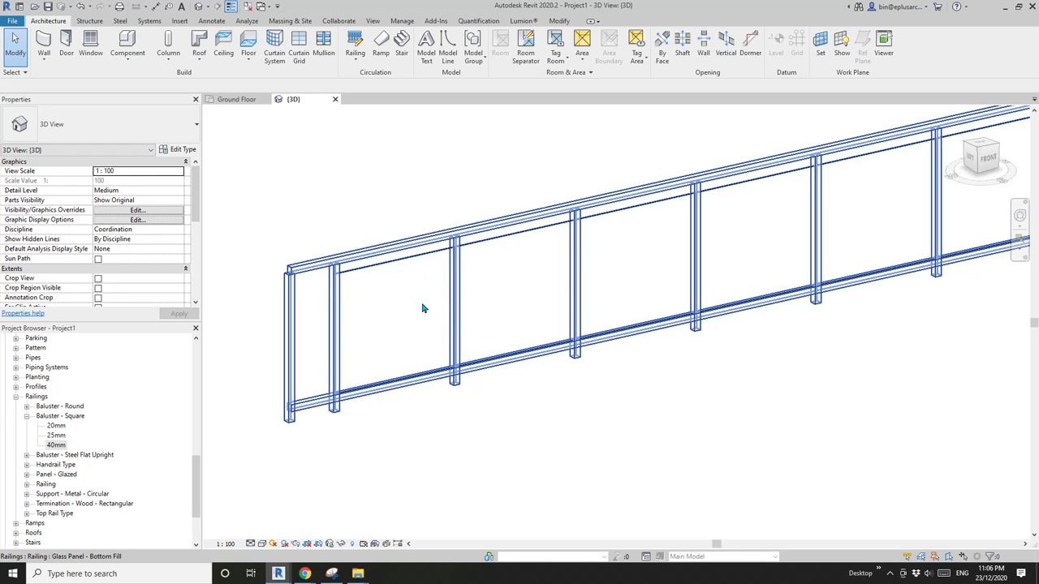
Find Railings > Panel - Glazed in the Project Browser and edit that family
click(399, 311)
click(81, 455)
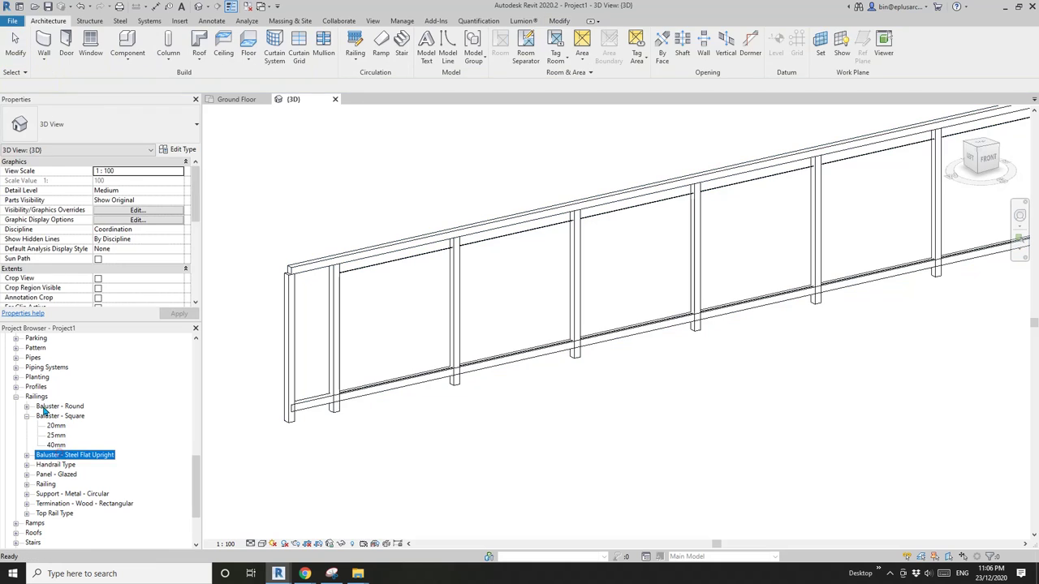
scroll(32, 404, up, 1)
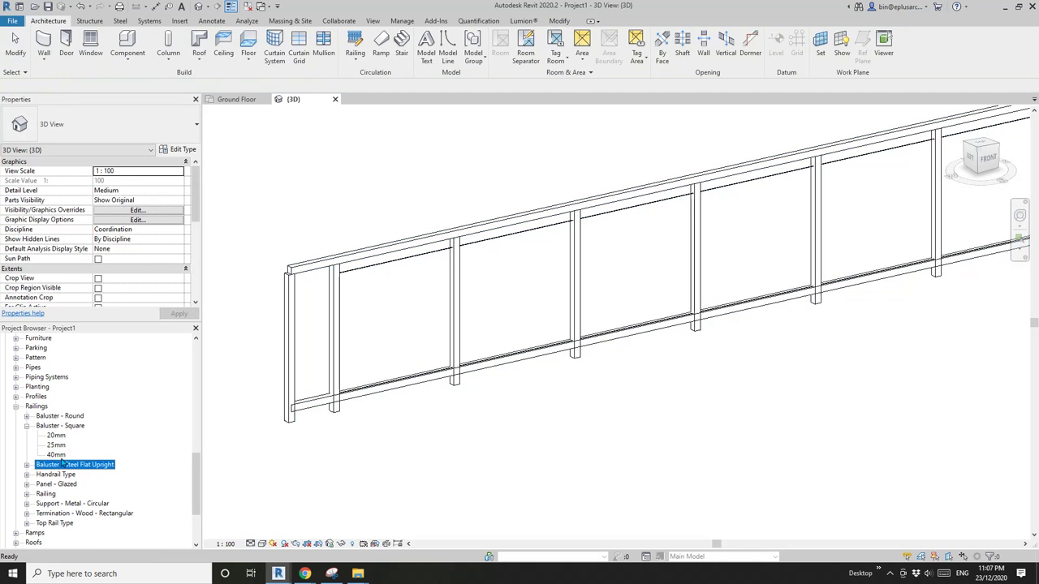
double_click(62, 485)
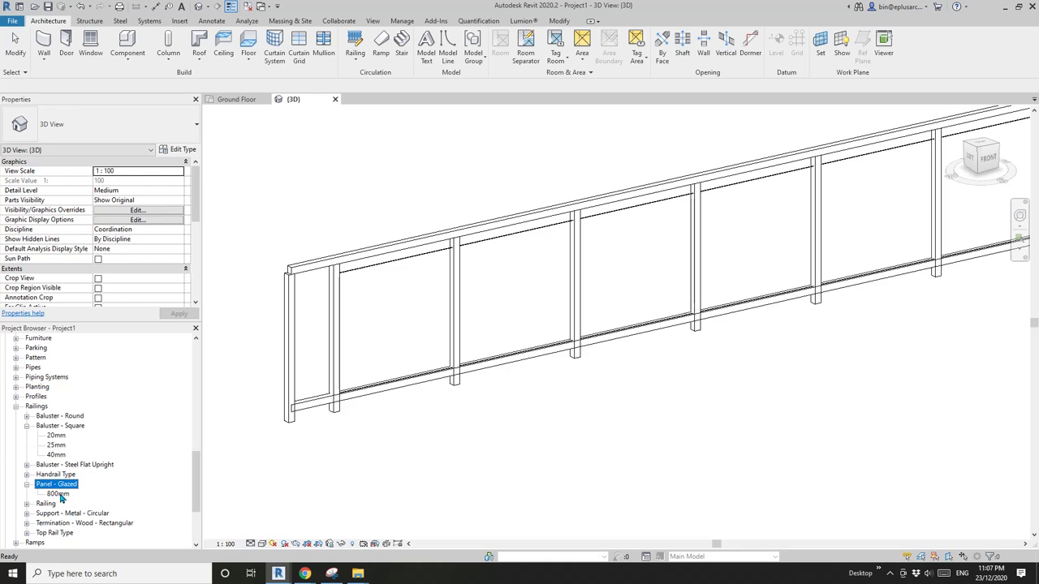
click(59, 494)
right_click(51, 494)
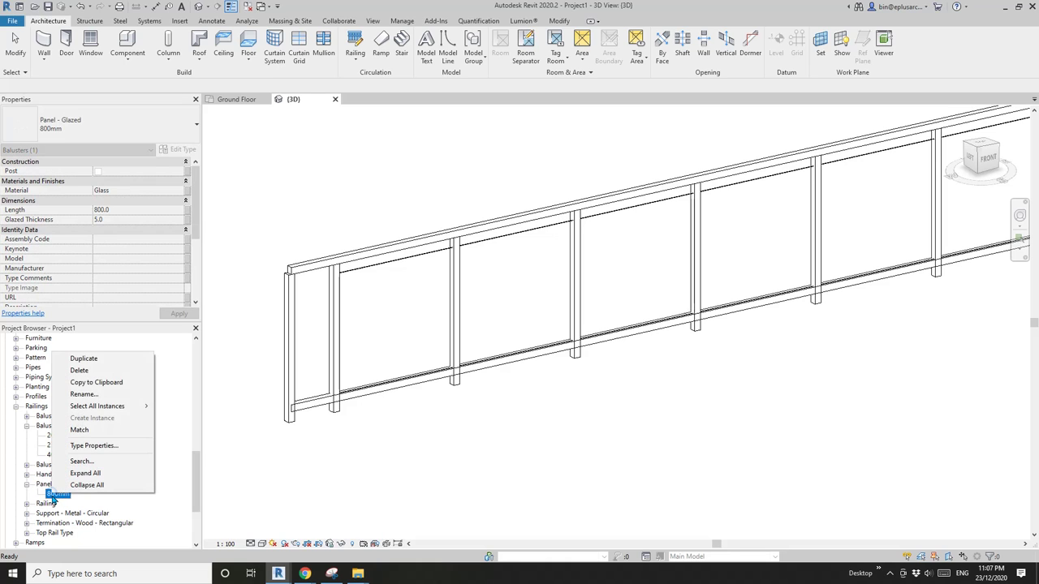
right_click(42, 485)
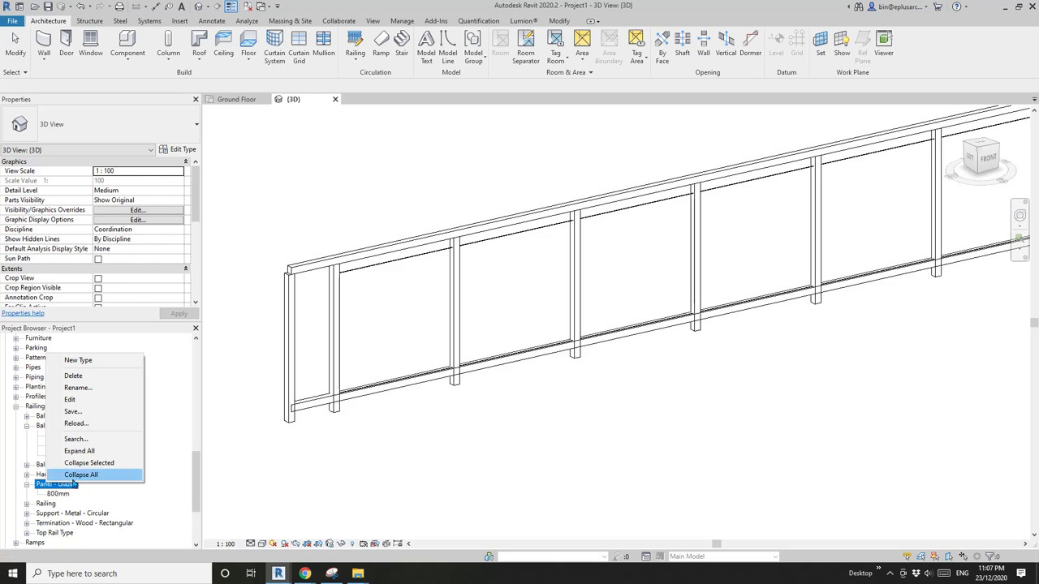
click(71, 399)
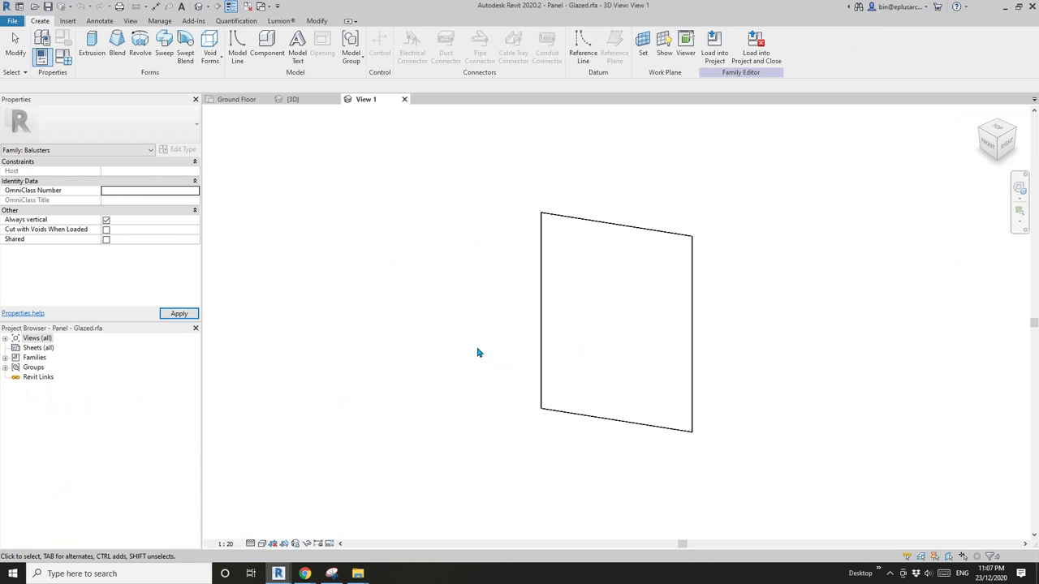
shift+middle_drag(476, 352, 515, 357)
click(520, 310)
click(514, 357)
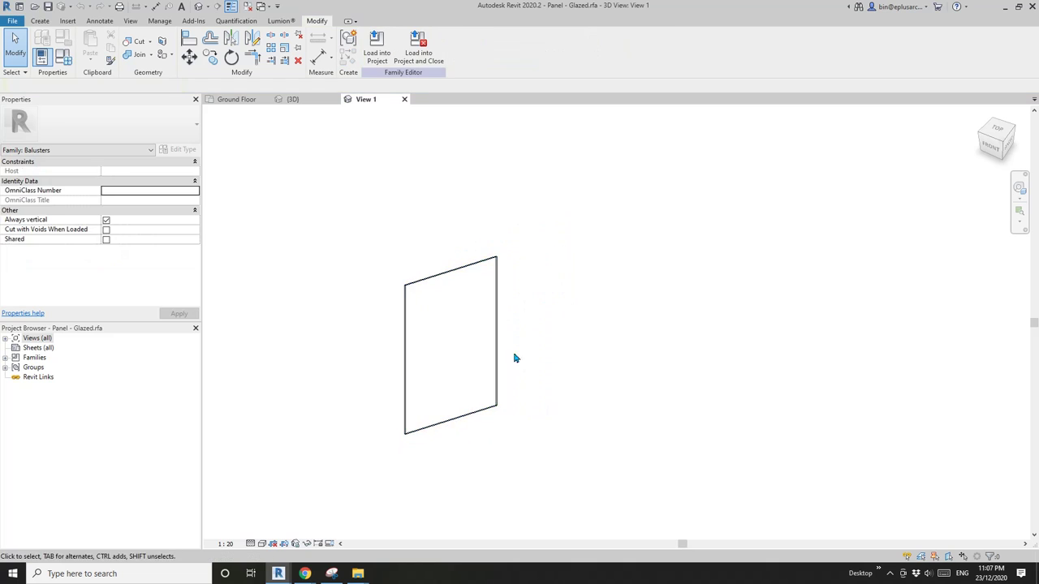
click(331, 574)
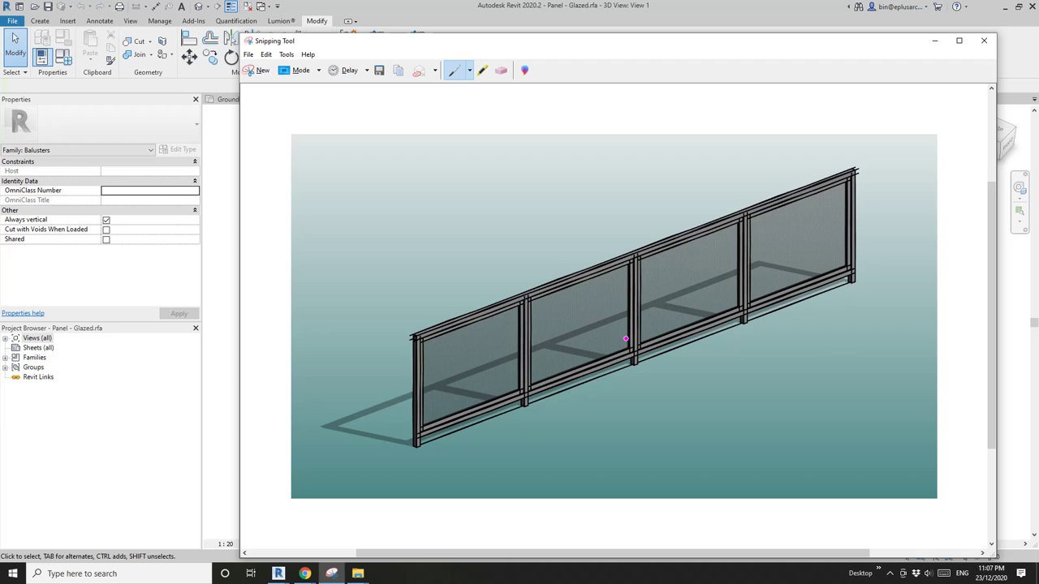
mouse_move(279, 574)
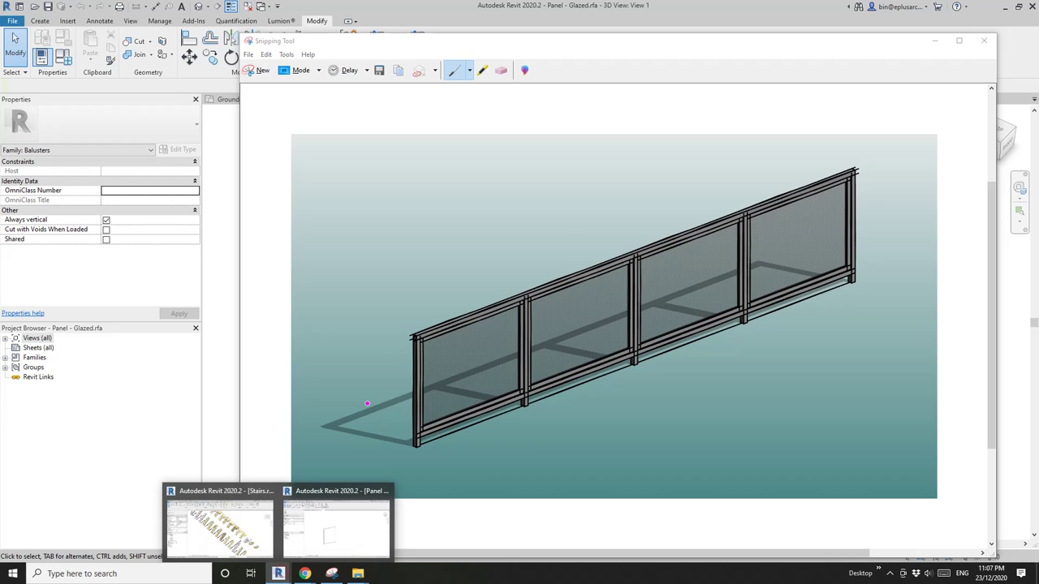
click(341, 519)
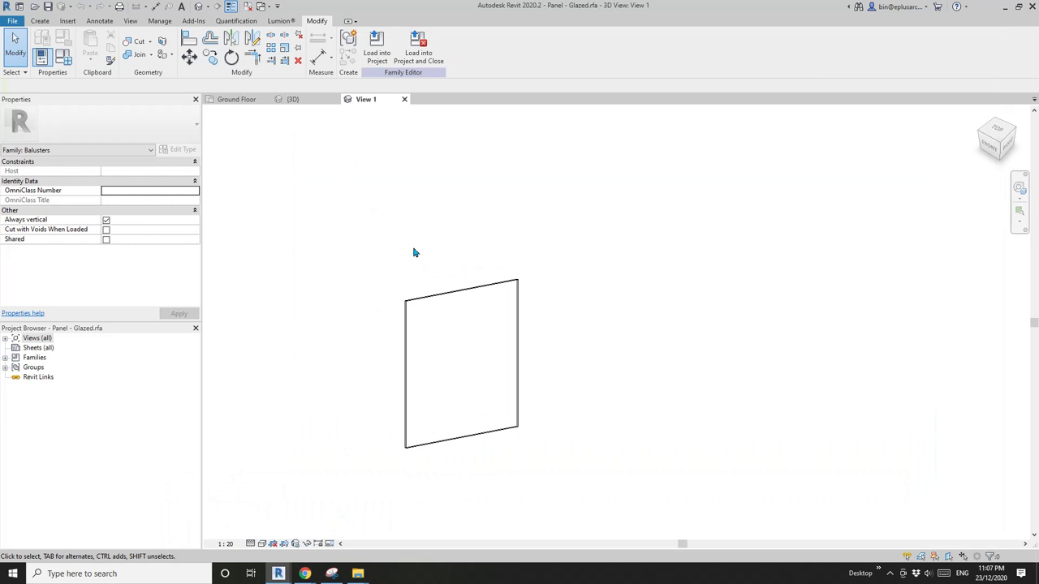
shift+middle_drag(413, 253, 419, 336)
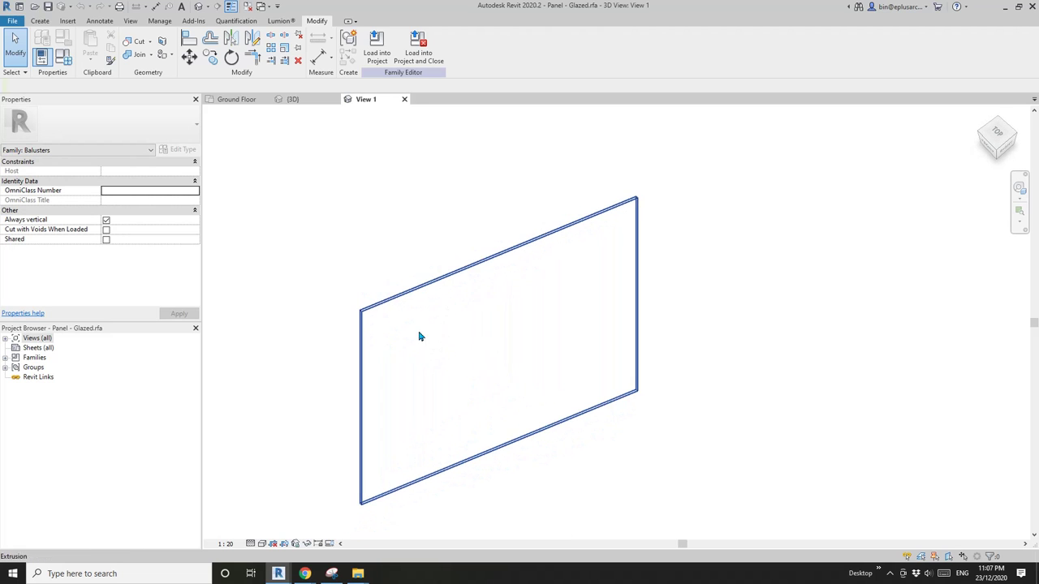
Start a sweep whose path picks the glass panel's top, right, bottom and left edges
click(40, 21)
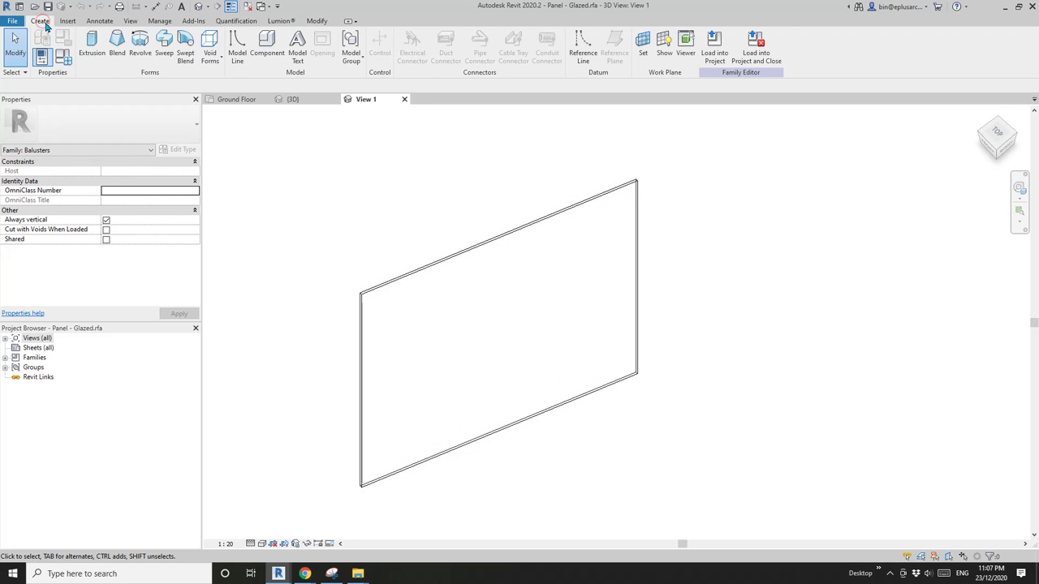
click(164, 42)
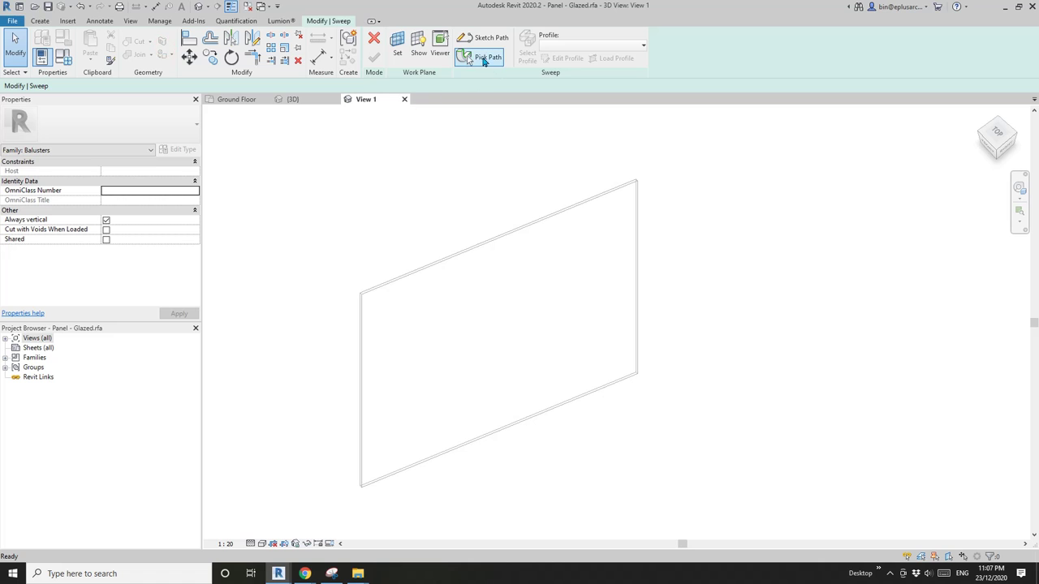
click(483, 62)
scroll(553, 221, up, 2)
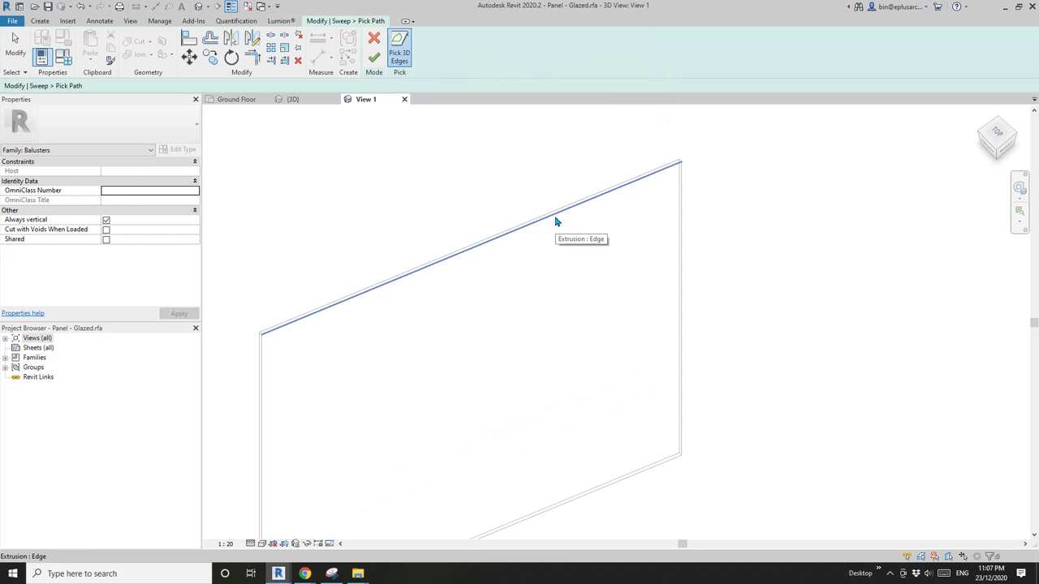
click(556, 220)
click(684, 190)
scroll(614, 341, down, 2)
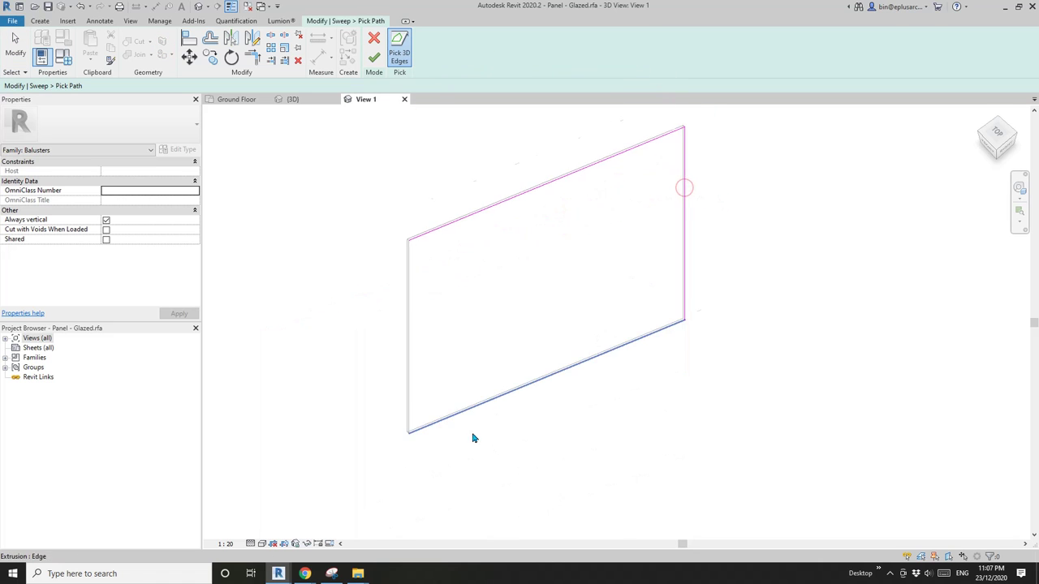
scroll(474, 438, up, 1)
click(447, 417)
click(399, 340)
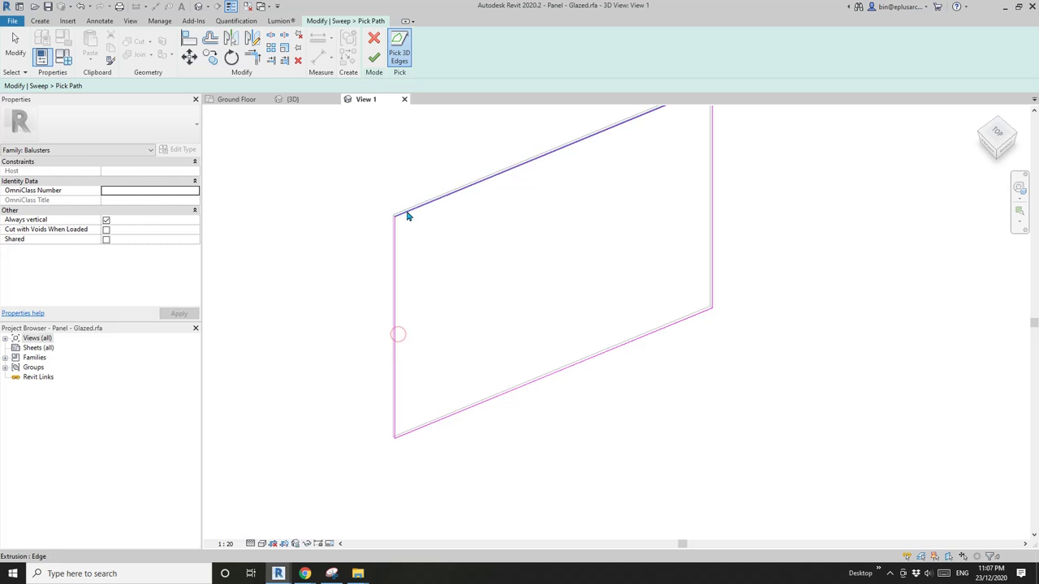
middle_drag(408, 217, 497, 251)
key(l)
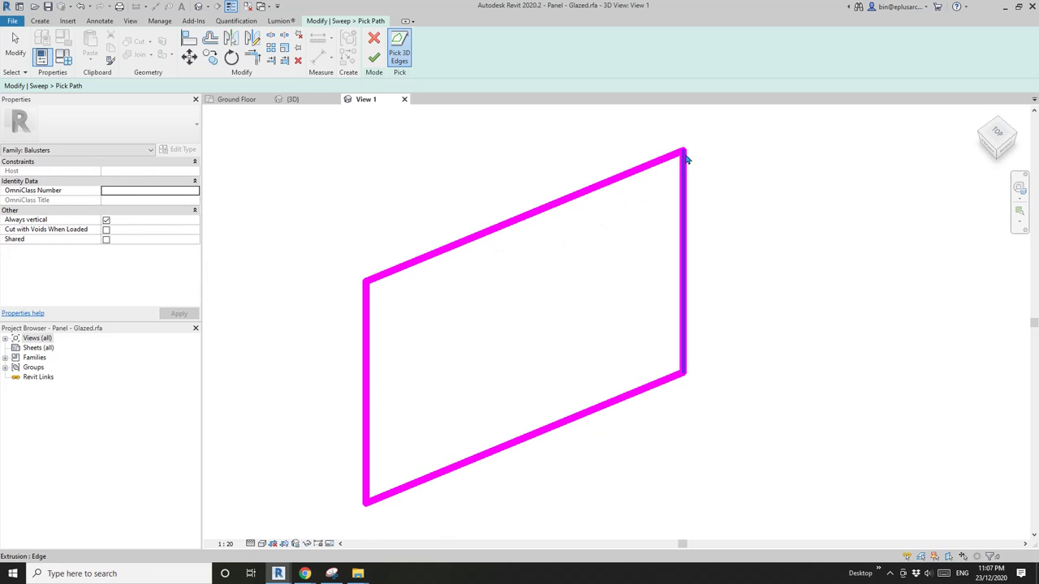
scroll(499, 256, up, 1)
middle_drag(479, 260, 515, 247)
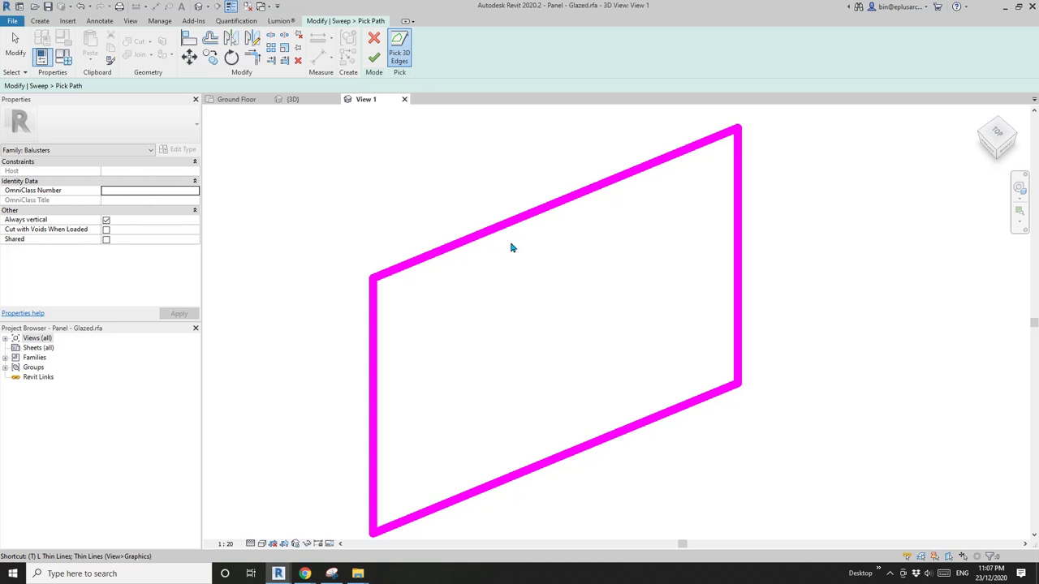
key(l)
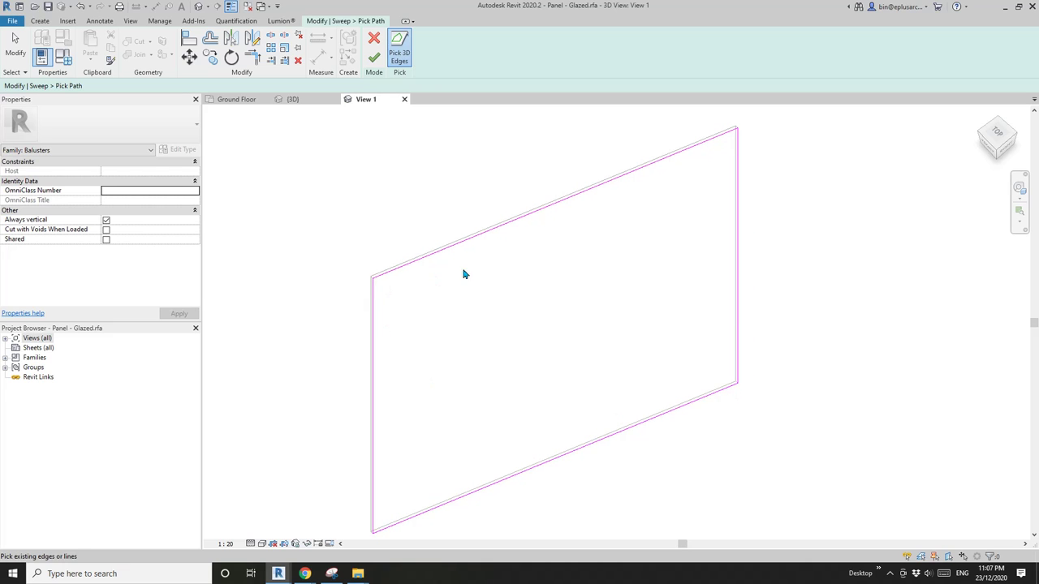
scroll(450, 235, up, 2)
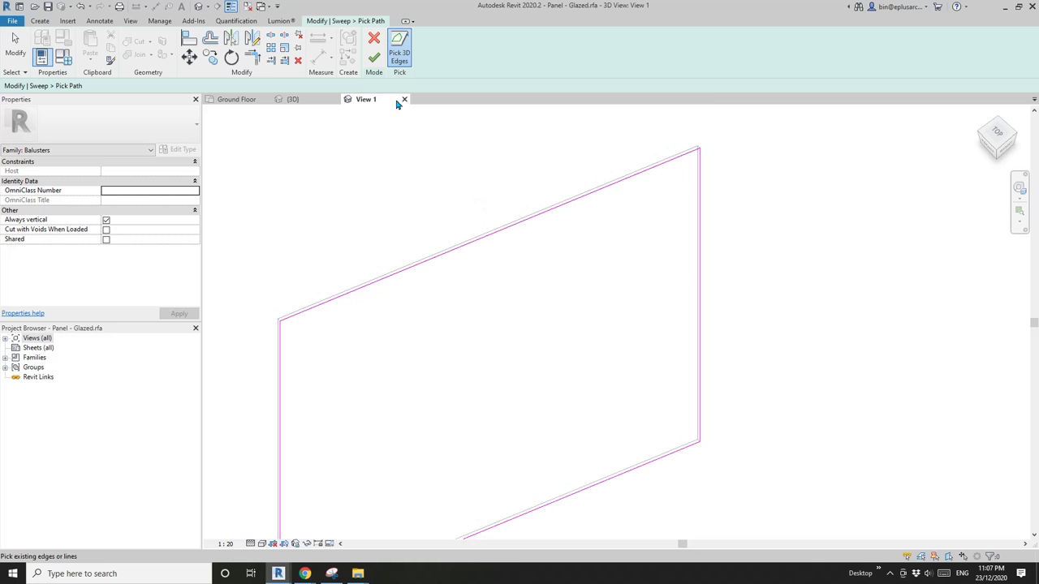
Finish the sweep path and begin drawing the sweep's profile lines
click(374, 58)
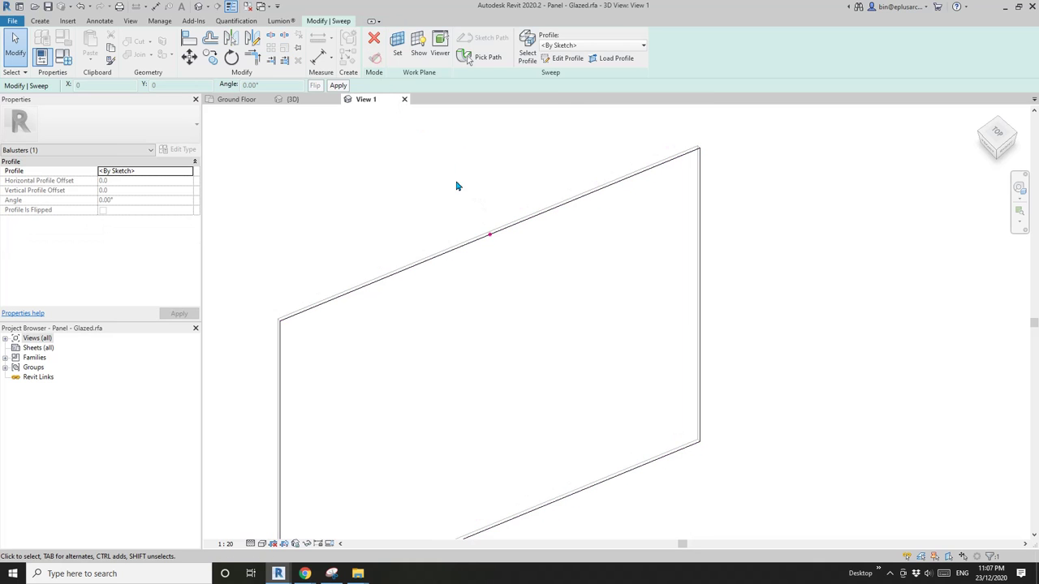
click(568, 57)
click(394, 38)
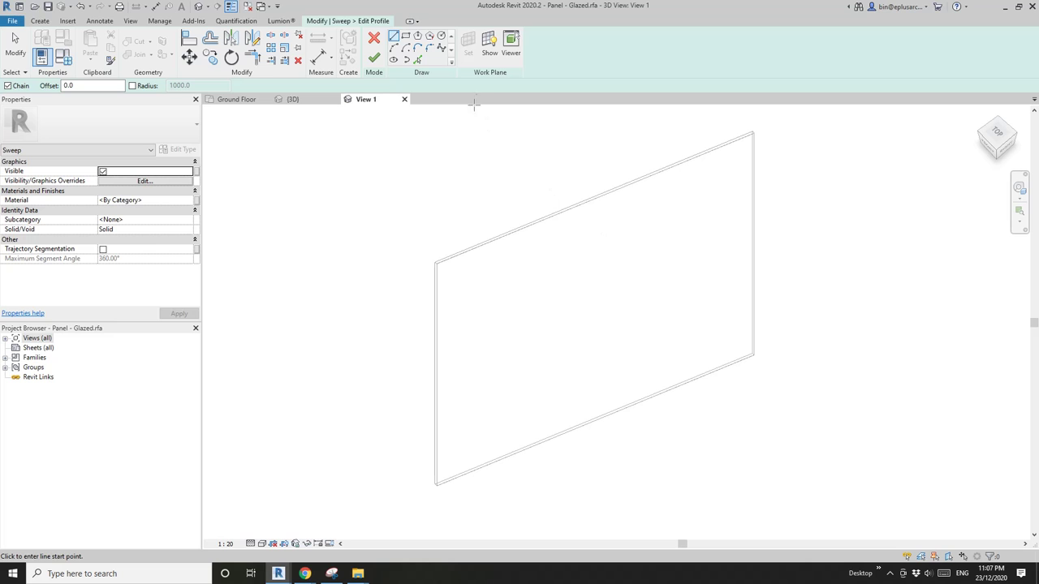
shift+middle_drag(552, 212, 499, 211)
Re-pick the panel edge as the sweep path, finish it and reopen profile editing
click(373, 38)
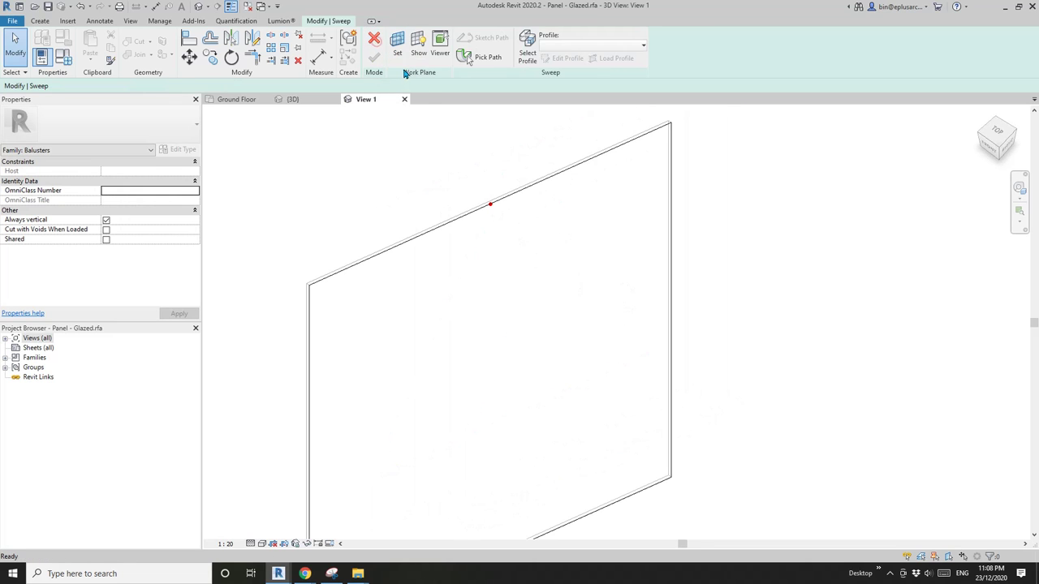
scroll(489, 199, down, 5)
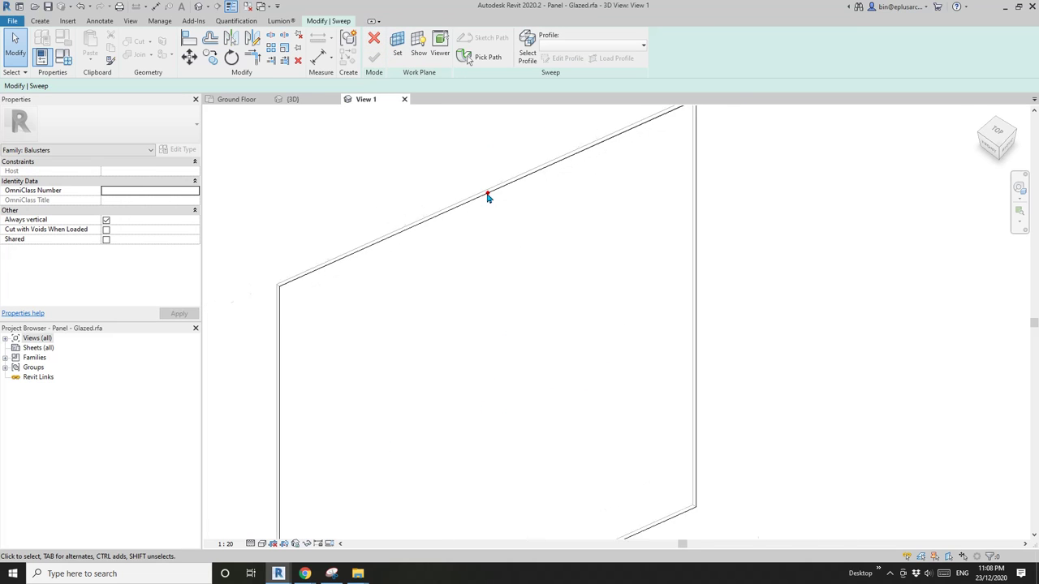
click(472, 58)
click(520, 179)
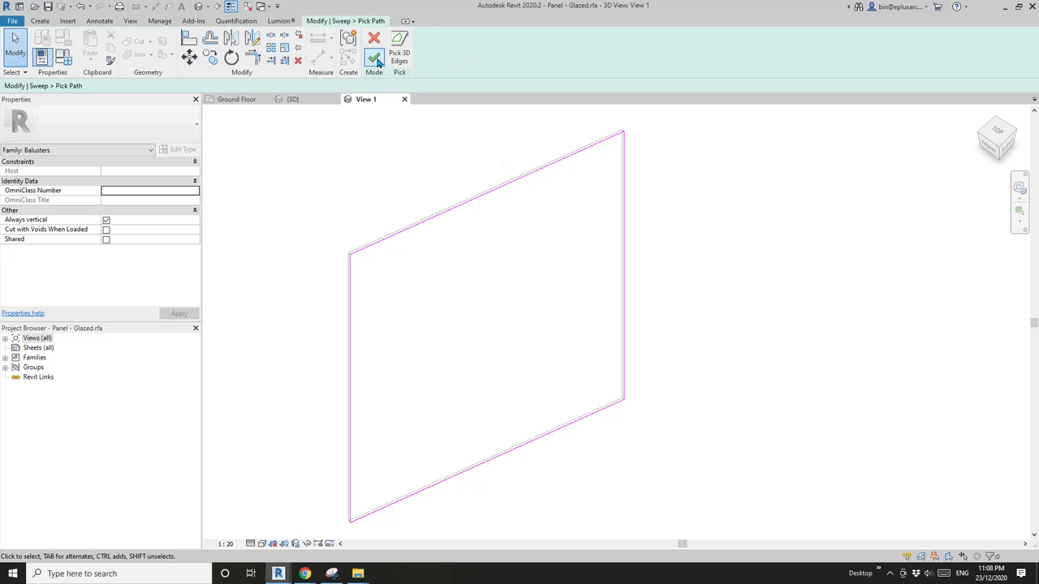
click(374, 57)
click(527, 57)
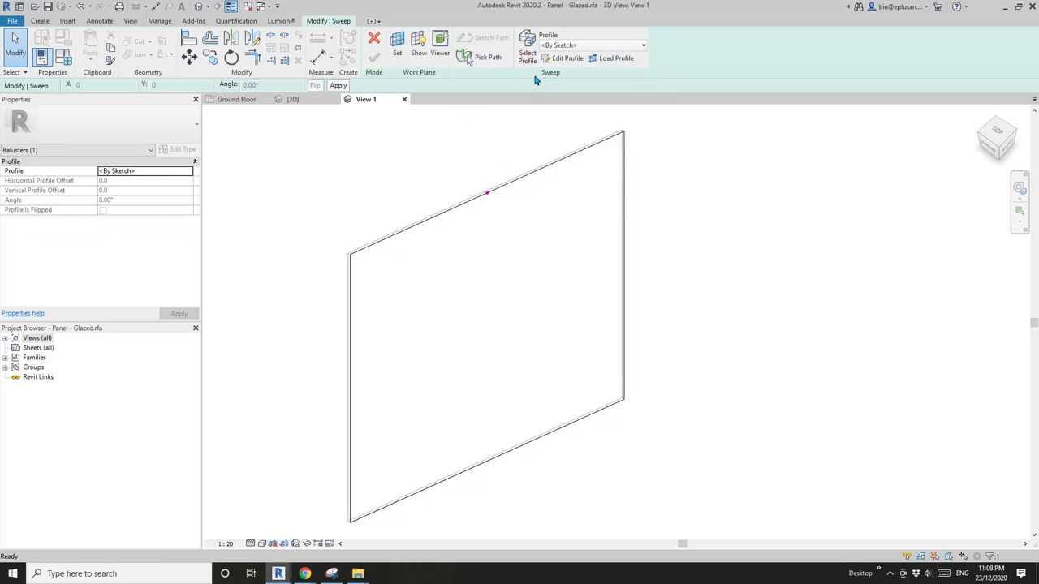
click(565, 59)
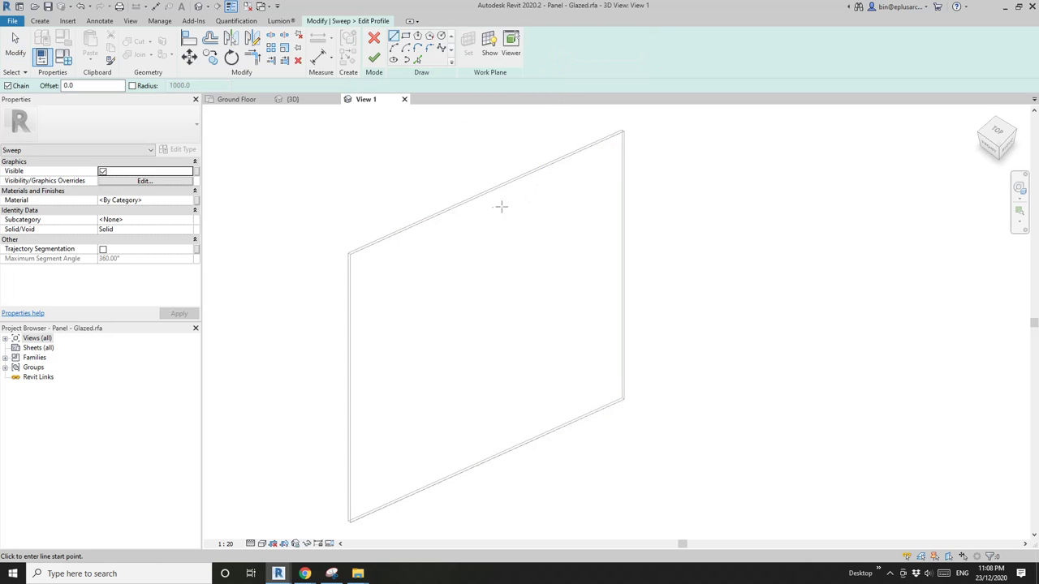
Orbit around the panel's top edge and expand the Project Browser's views list
scroll(487, 193, up, 5)
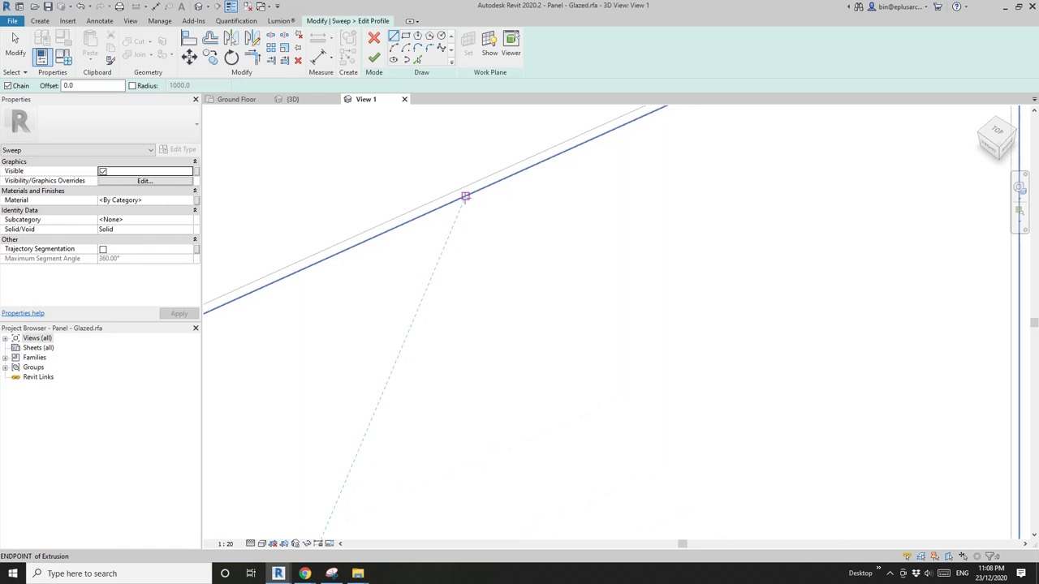
shift+middle_drag(465, 196, 188, 341)
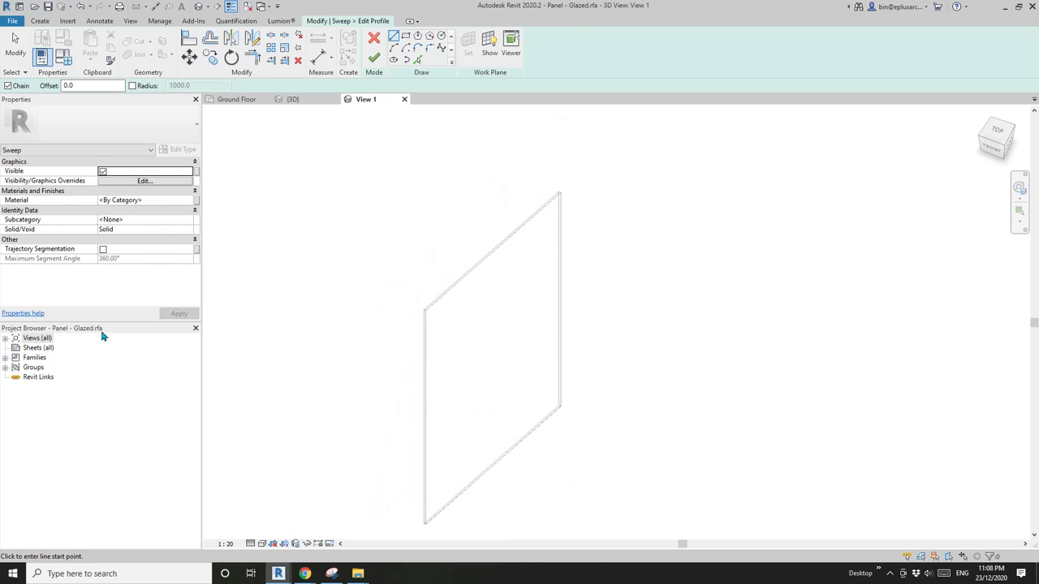
click(37, 337)
click(6, 339)
Check the Front elevation, then return to the 3D view oriented on the panel edge
click(37, 357)
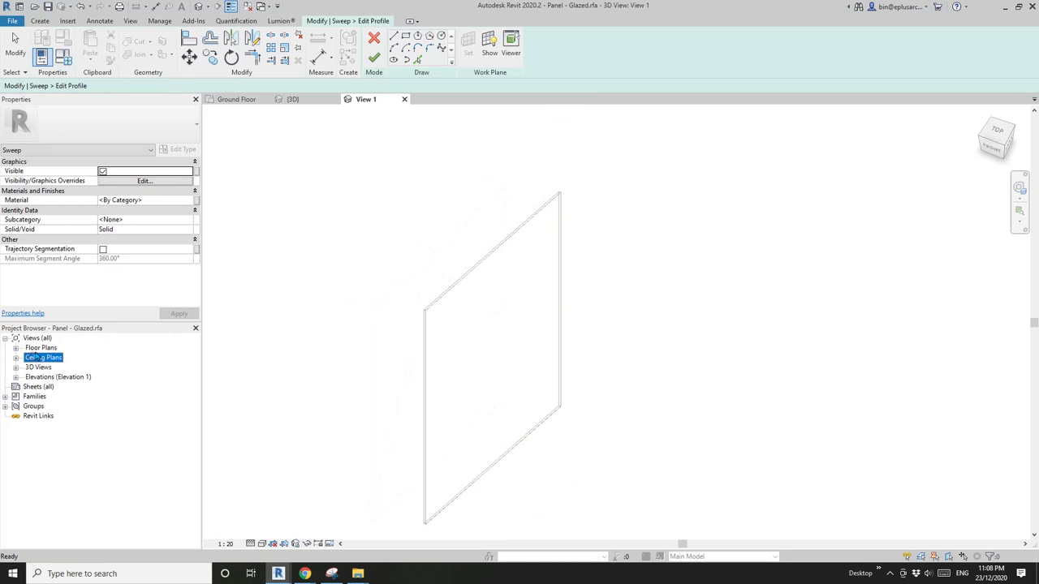
click(38, 375)
click(15, 377)
double_click(50, 397)
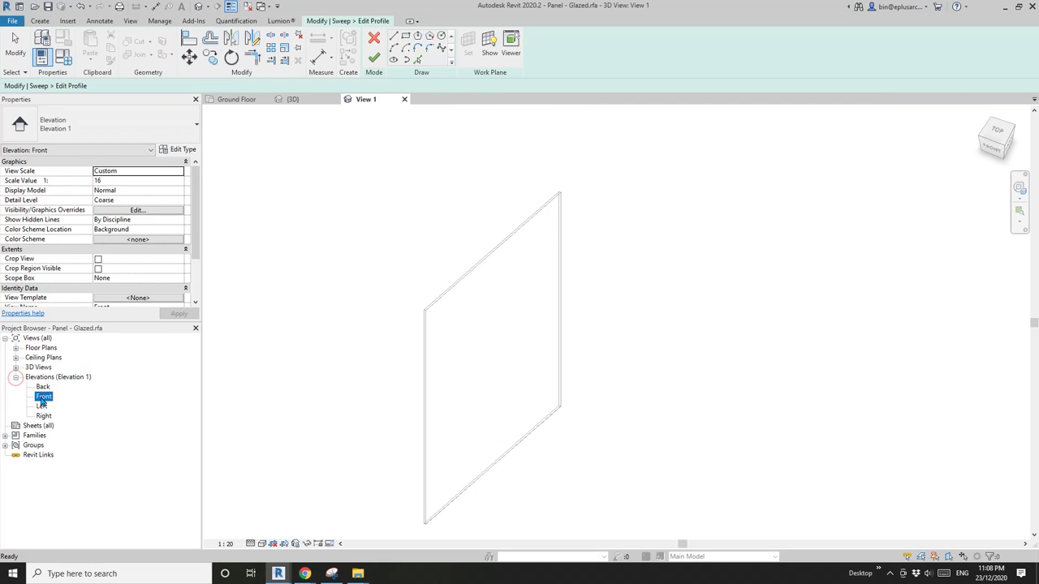
scroll(547, 341, up, 3)
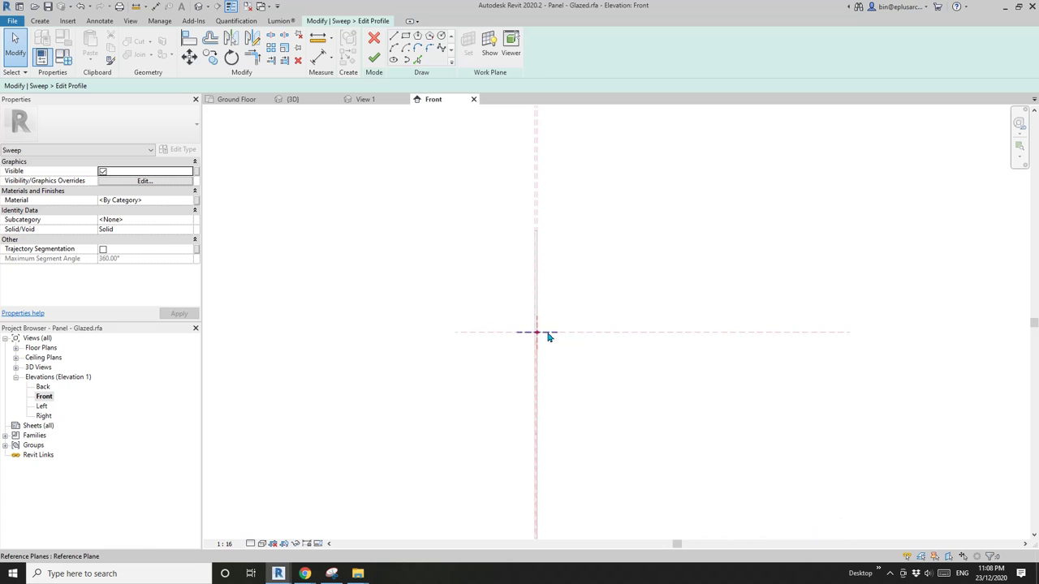
click(198, 7)
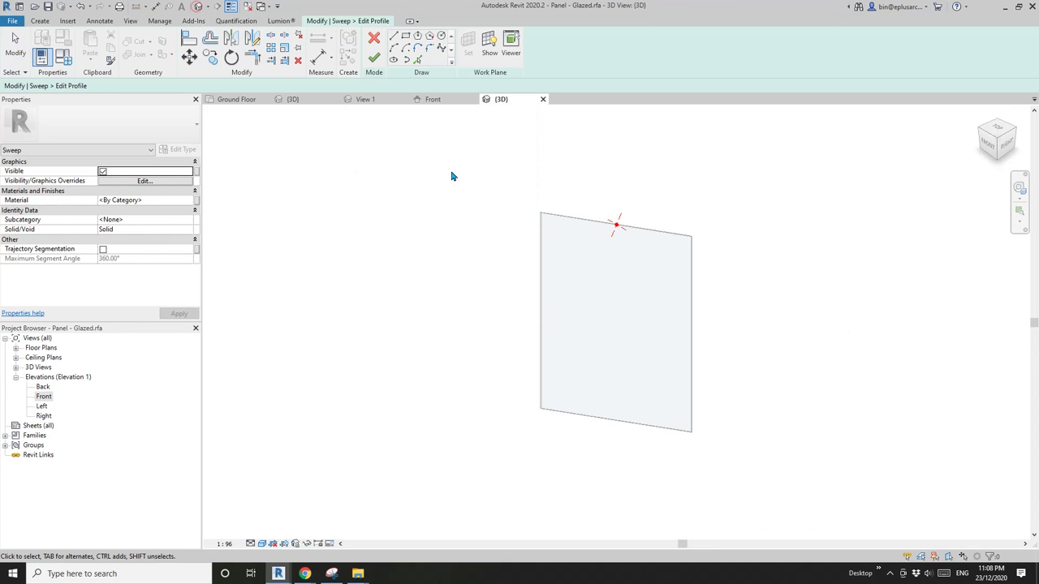
shift+middle_drag(577, 269, 549, 274)
scroll(559, 243, up, 2)
shift+middle_drag(563, 229, 505, 316)
scroll(524, 287, up, 5)
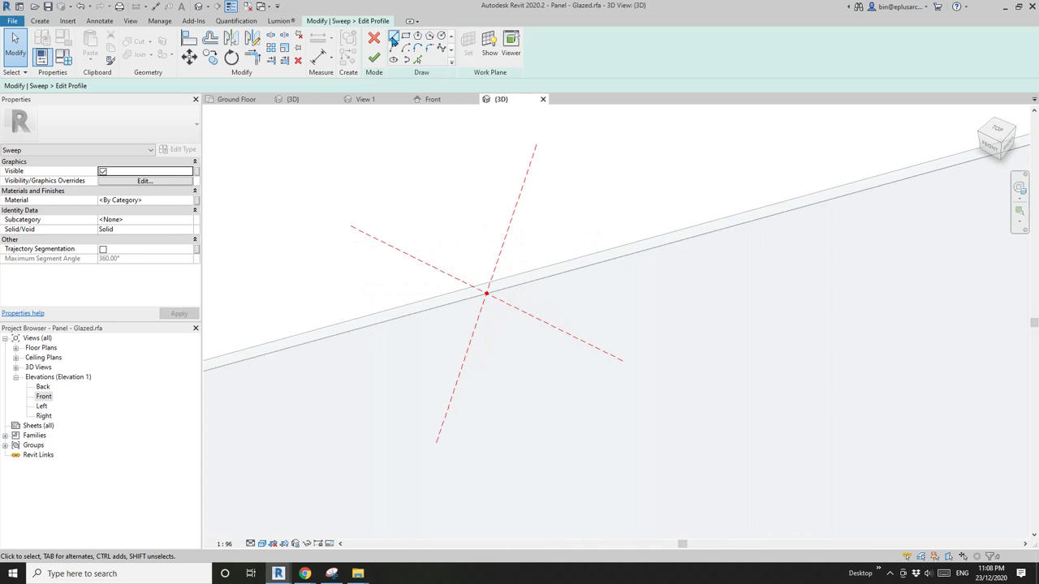
Pick the reference line, the panel's upper edge and its side as profile lines
click(417, 60)
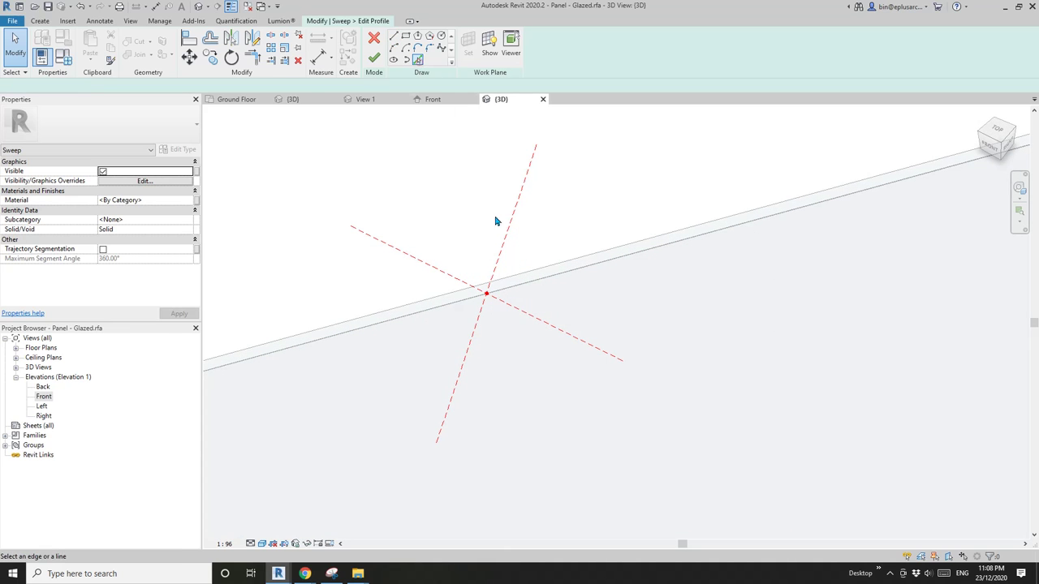
click(500, 343)
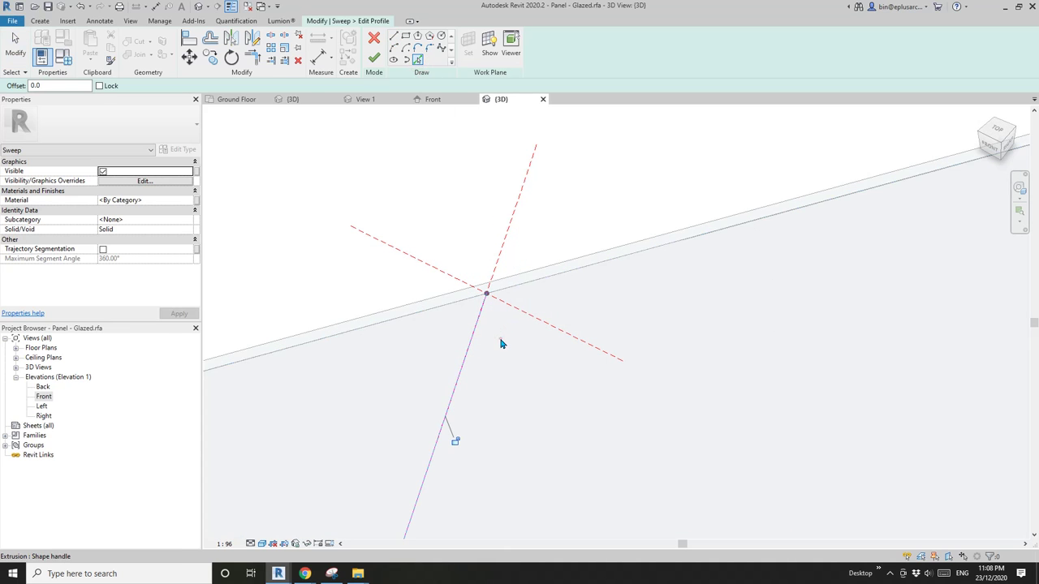
click(509, 278)
click(444, 297)
key(Escape)
key(Escape)
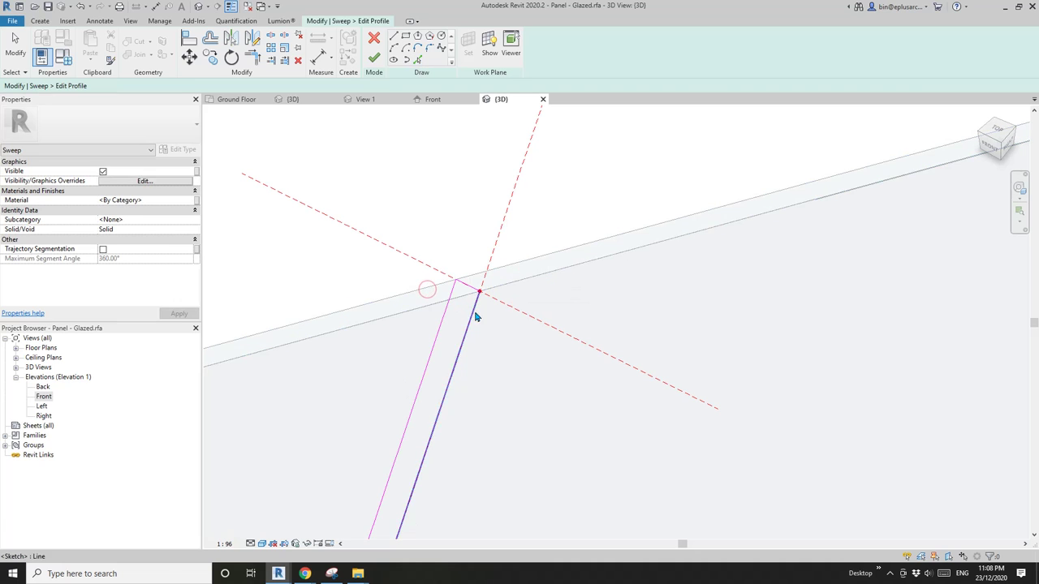
Copy the short 5.0 profile line a distance of 40
click(467, 292)
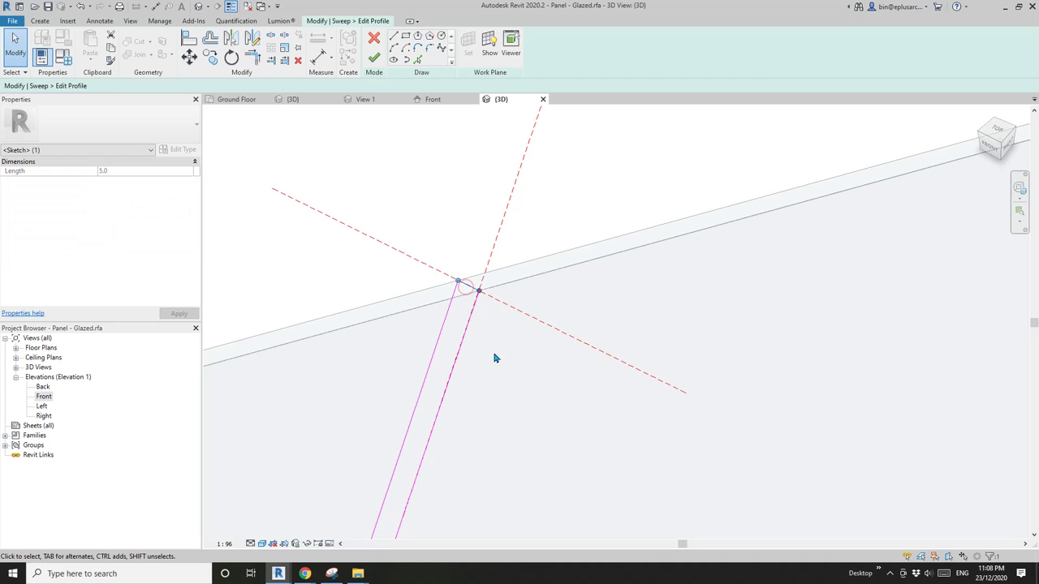
key(c)
key(o)
click(498, 325)
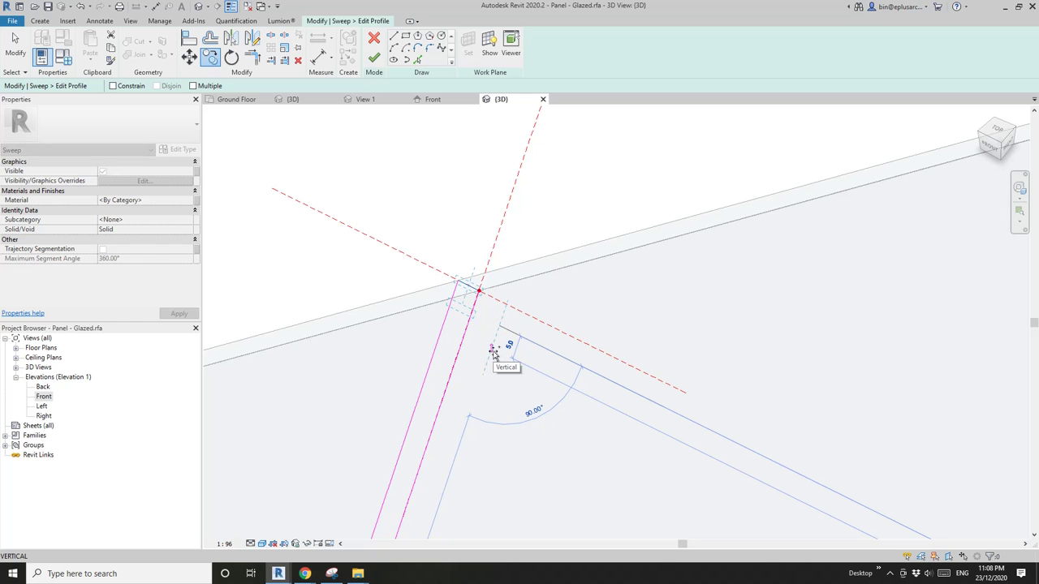
text(40)
key(Return)
key(Escape)
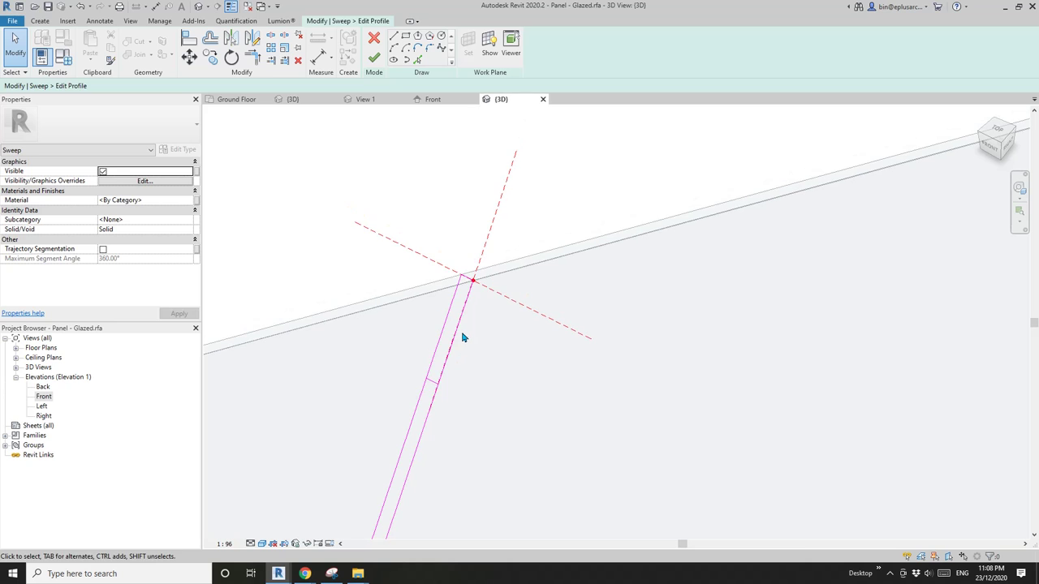
Move the long sketch line and another profile line into position for the frame rectangle
click(448, 341)
key(m)
key(v)
click(485, 350)
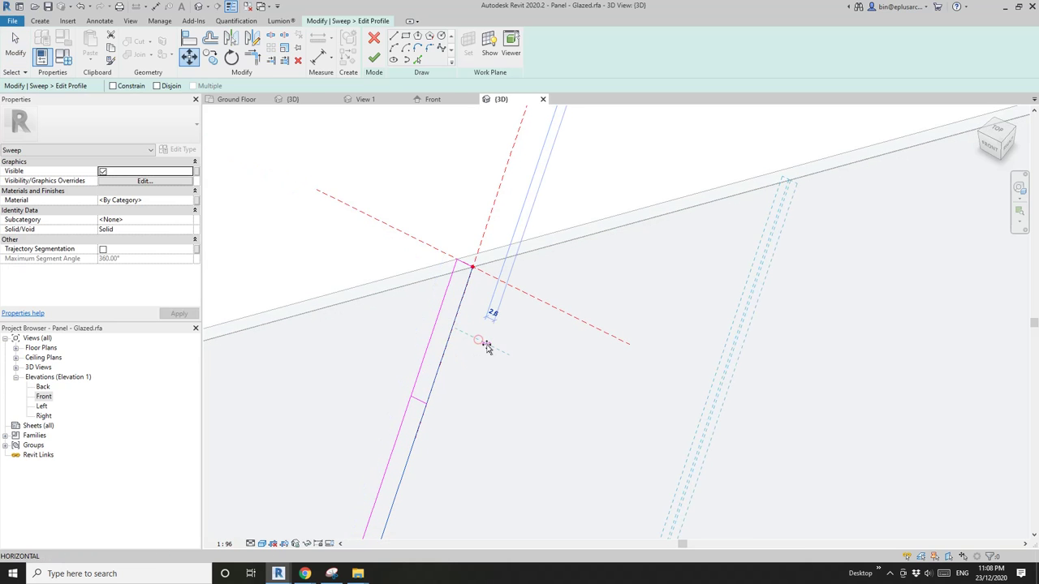
click(485, 343)
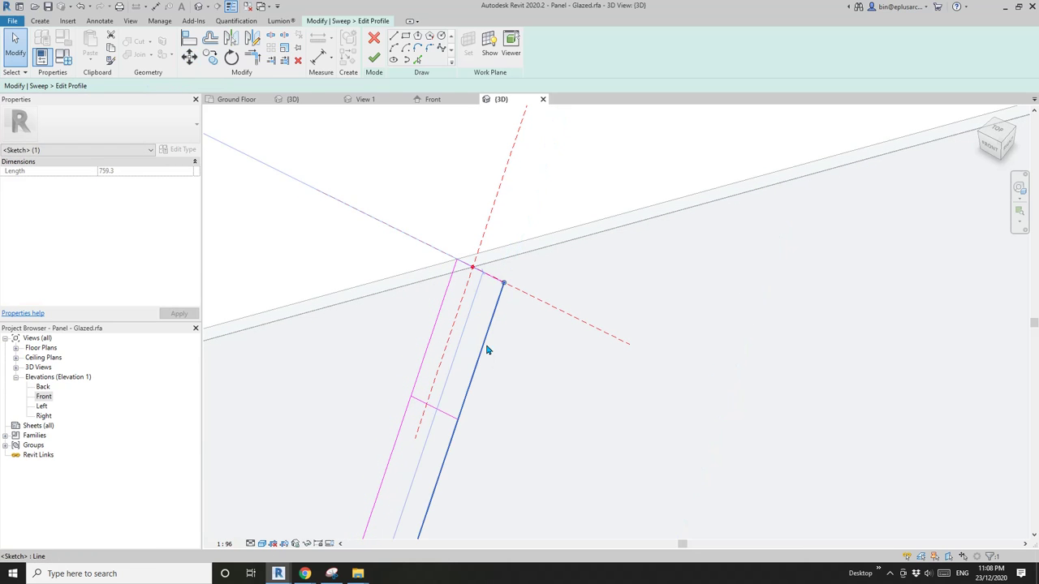
key(Escape)
shift+middle_drag(485, 344, 399, 315)
click(400, 315)
key(m)
key(v)
click(379, 321)
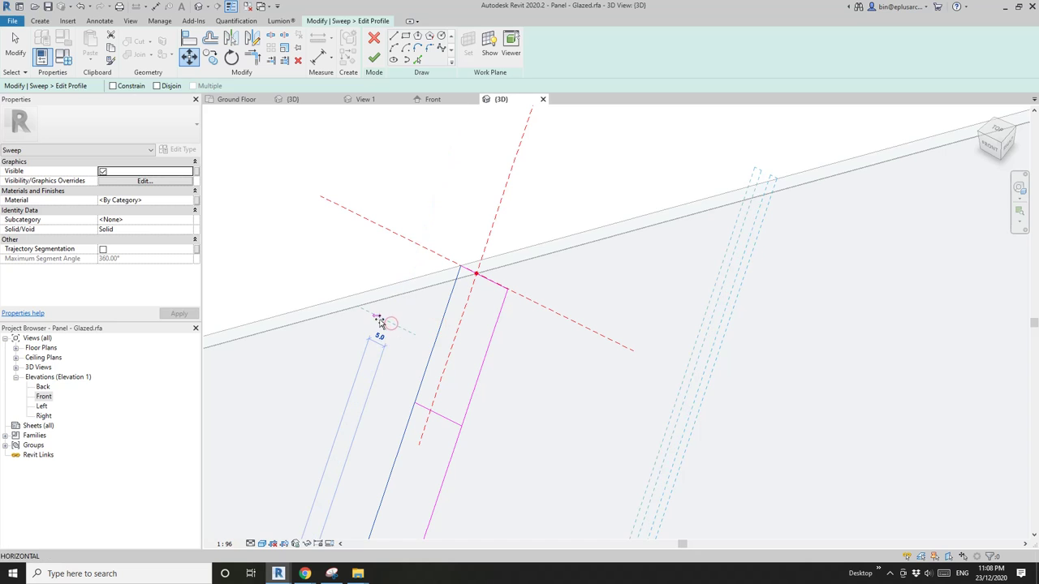
click(379, 321)
Trim both side lines to the bottom line to close the rectangle, then finish the profile
key(Escape)
key(t)
key(r)
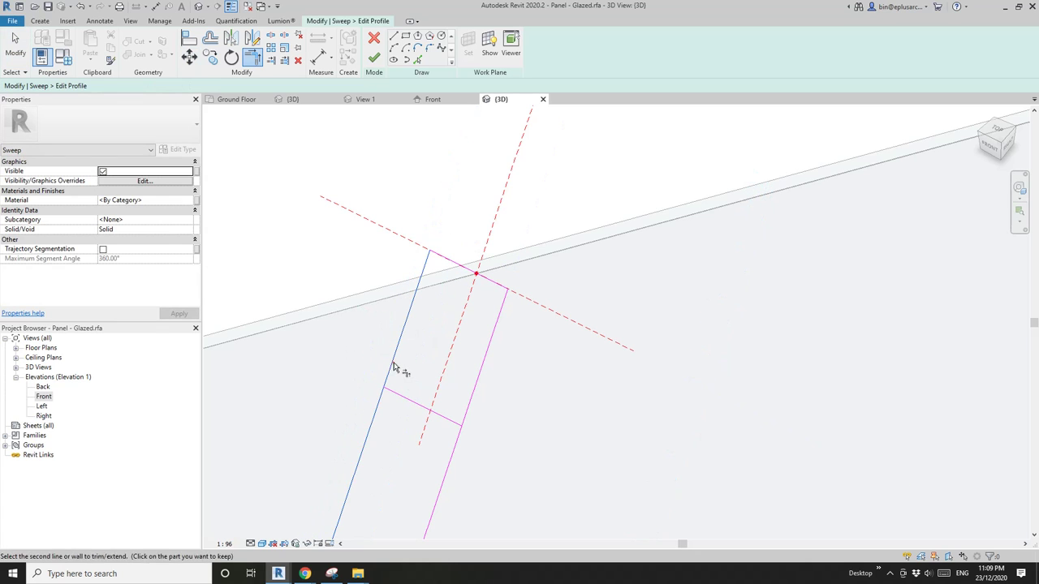
click(393, 363)
click(407, 406)
click(407, 406)
click(475, 390)
scroll(473, 357, down, 3)
key(Escape)
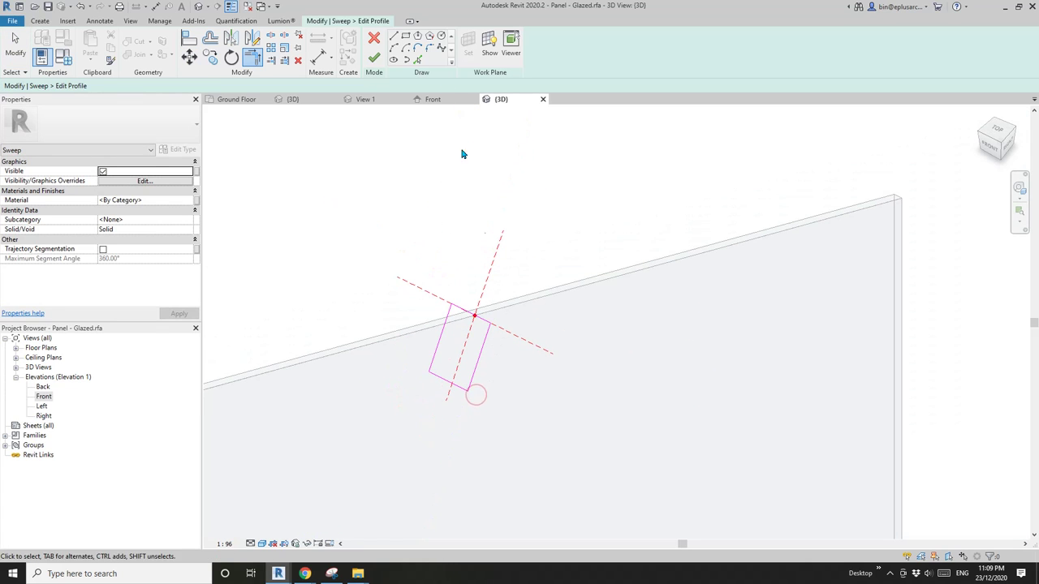
click(373, 57)
Finish the frame sweep and orbit around the panel to inspect it
click(373, 55)
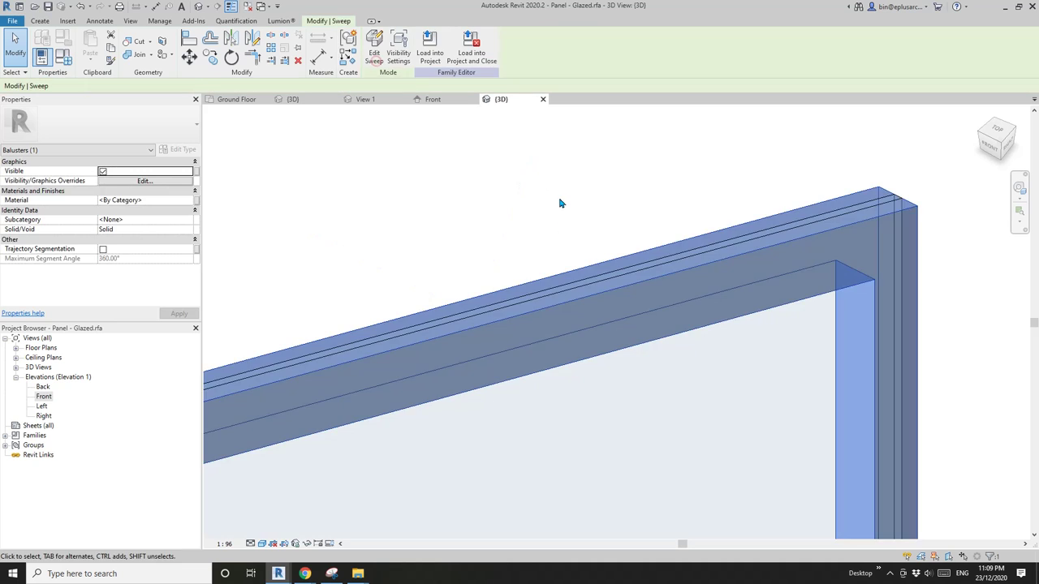
key(Escape)
scroll(569, 258, down, 5)
shift+middle_drag(594, 288, 434, 209)
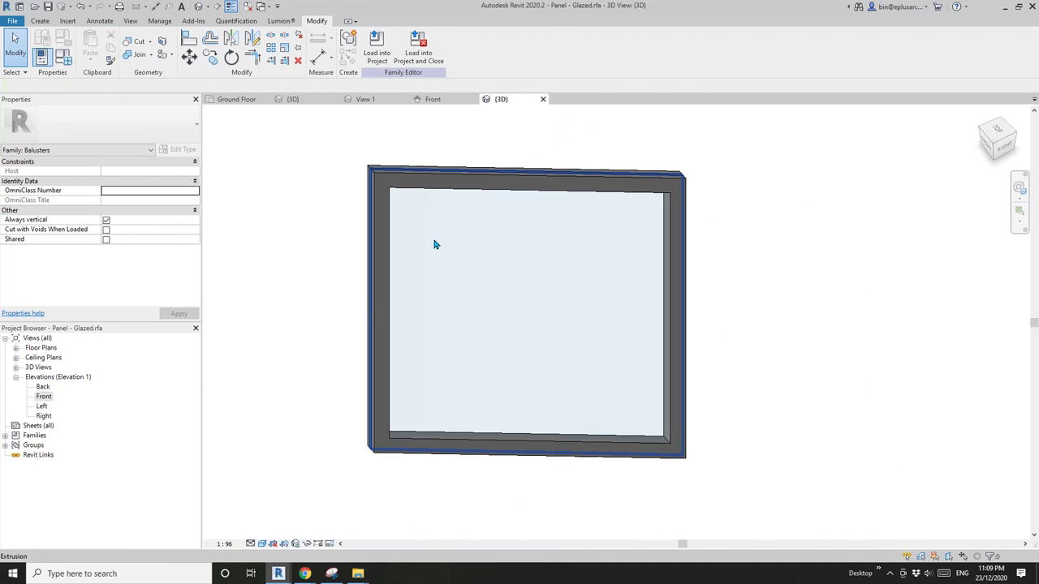
click(442, 245)
shift+middle_drag(451, 251, 577, 273)
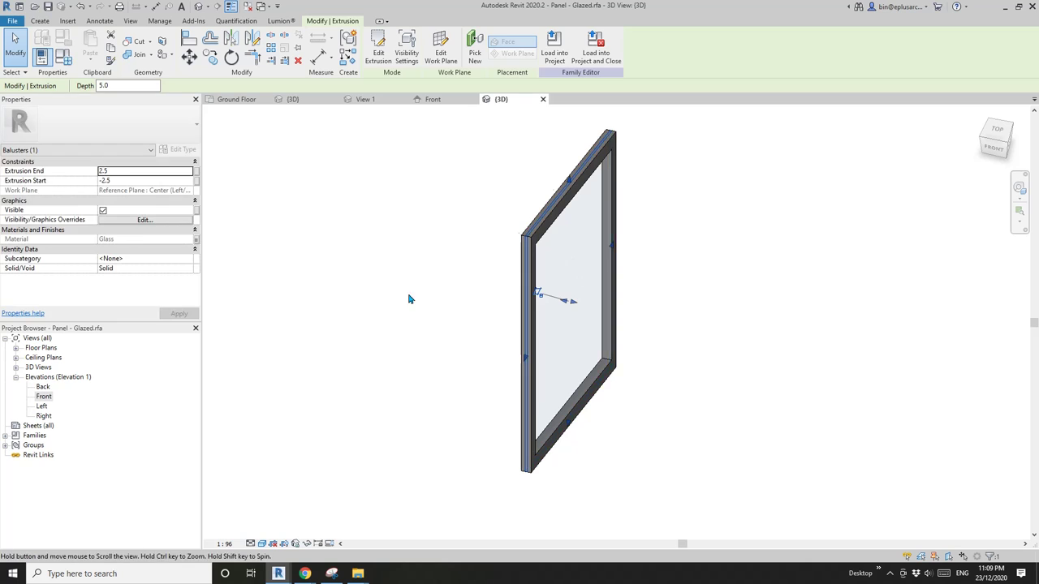
click(365, 304)
shift+middle_drag(365, 304, 478, 243)
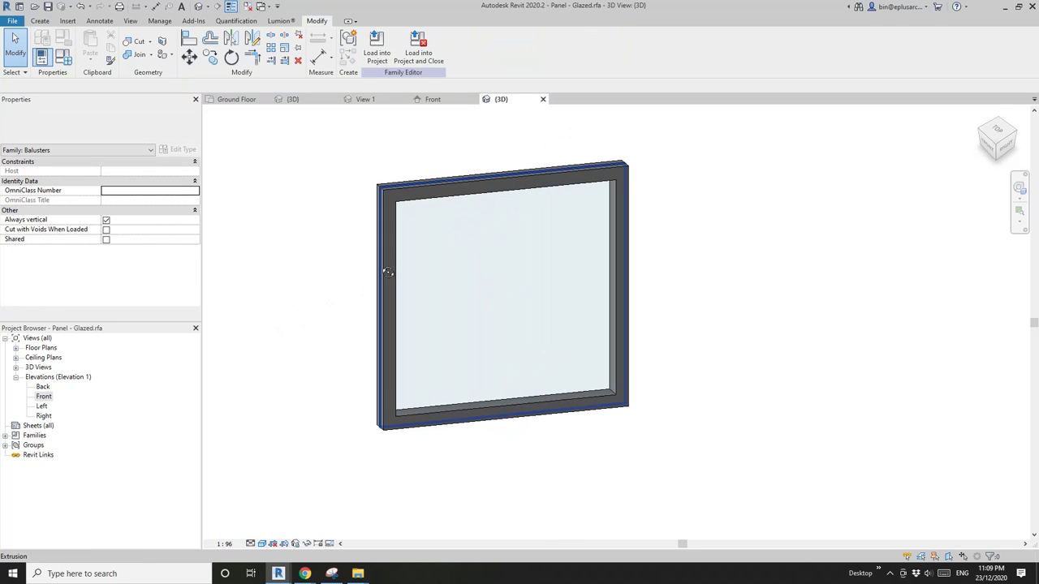
Associate the frame sweep's material with a new Frame Material family parameter
click(454, 198)
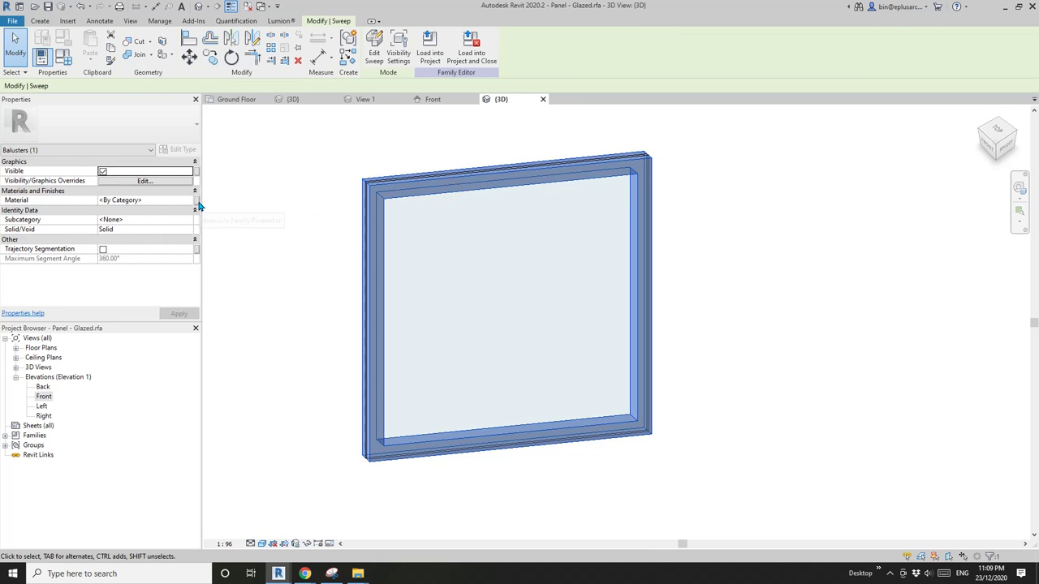
click(197, 201)
click(332, 349)
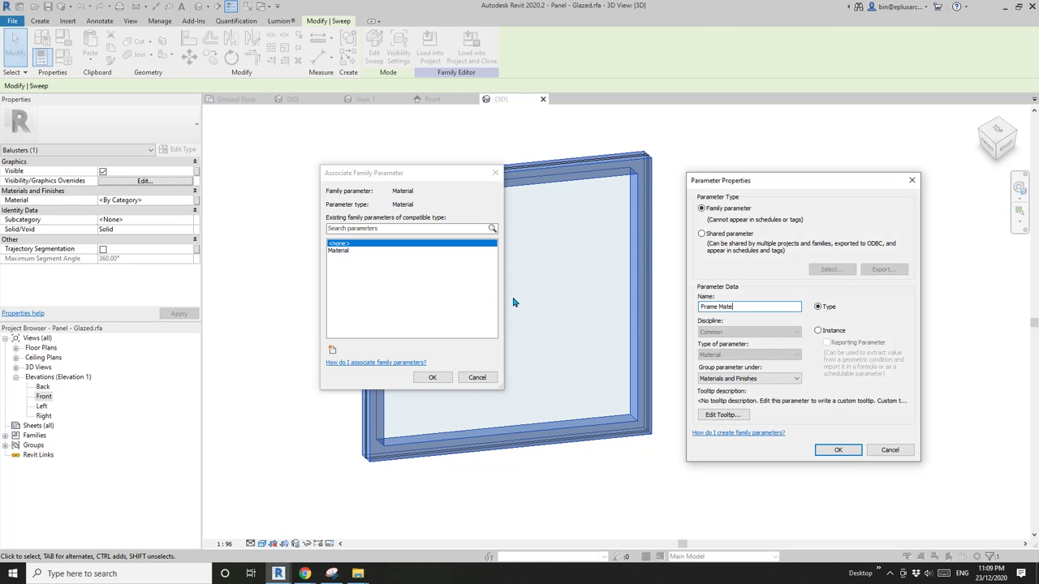
click(838, 450)
click(432, 378)
Load the panel family into the project and close the Family Editor
click(717, 250)
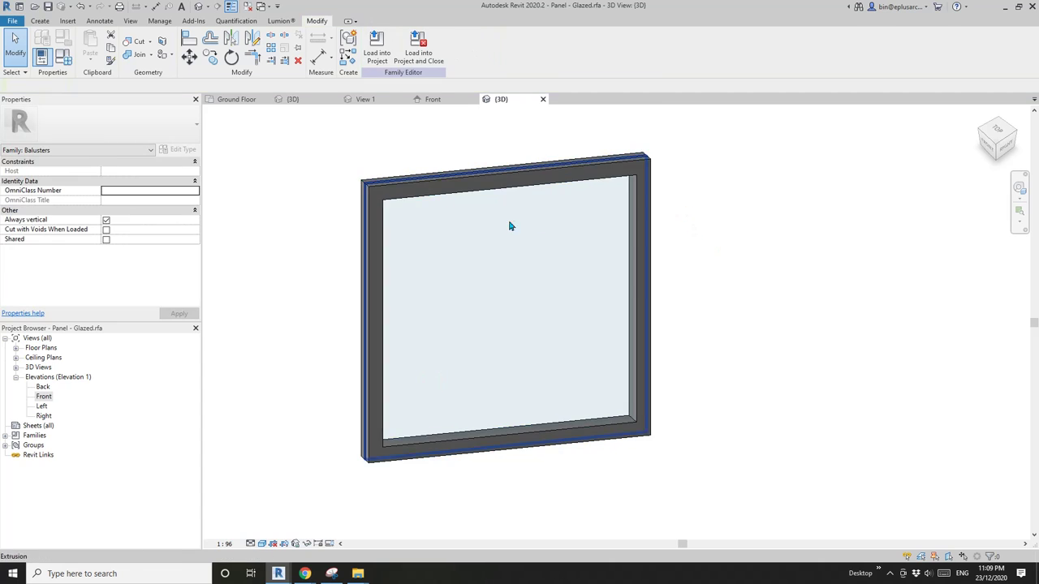
shift+middle_drag(510, 225, 462, 127)
middle_drag(412, 165, 416, 192)
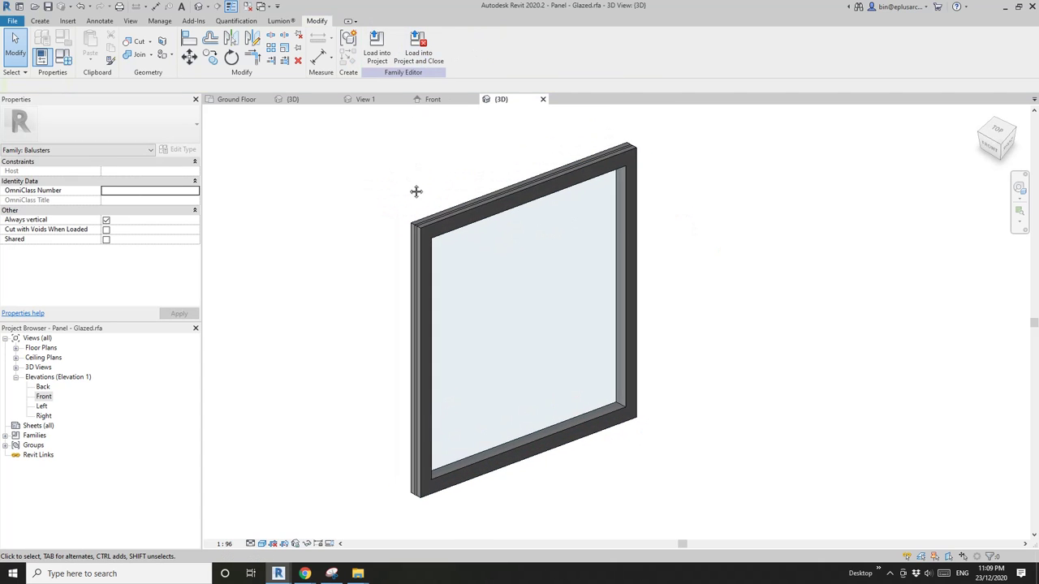
click(418, 49)
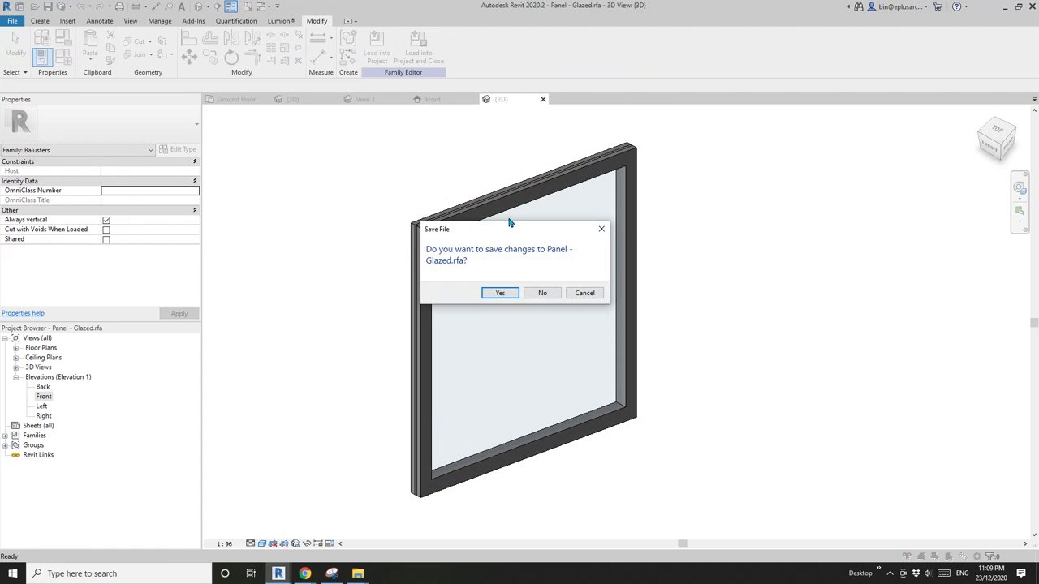
Dismiss the save-changes prompt and cancel an accidentally started new family
key(Escape)
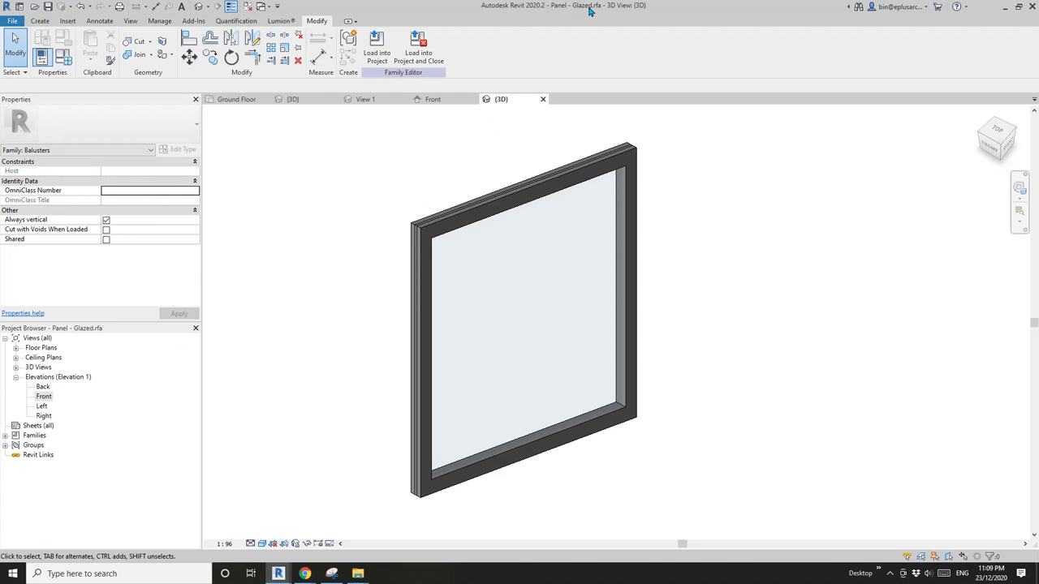
click(13, 22)
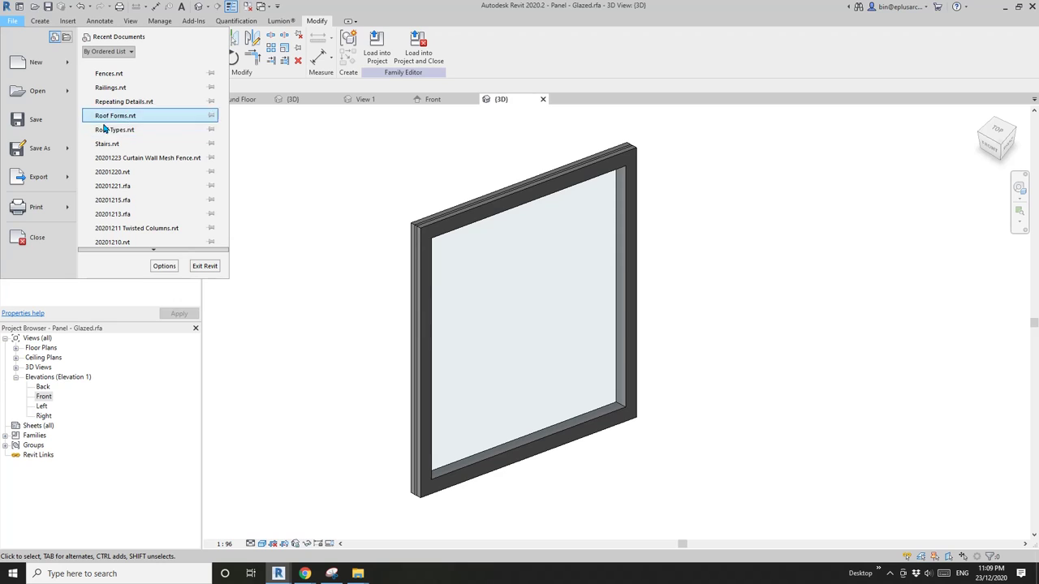
mouse_move(73, 78)
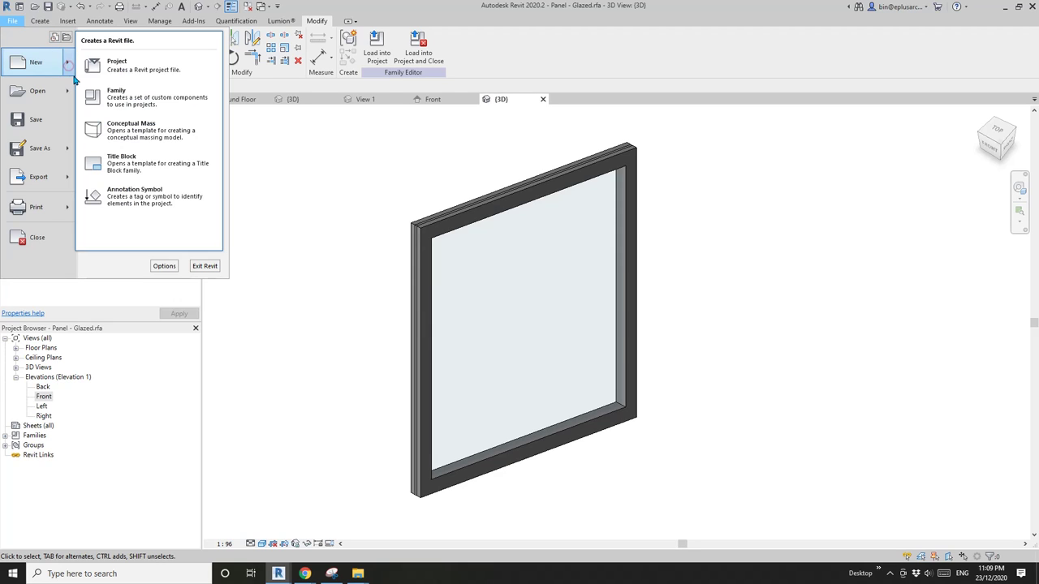
click(128, 110)
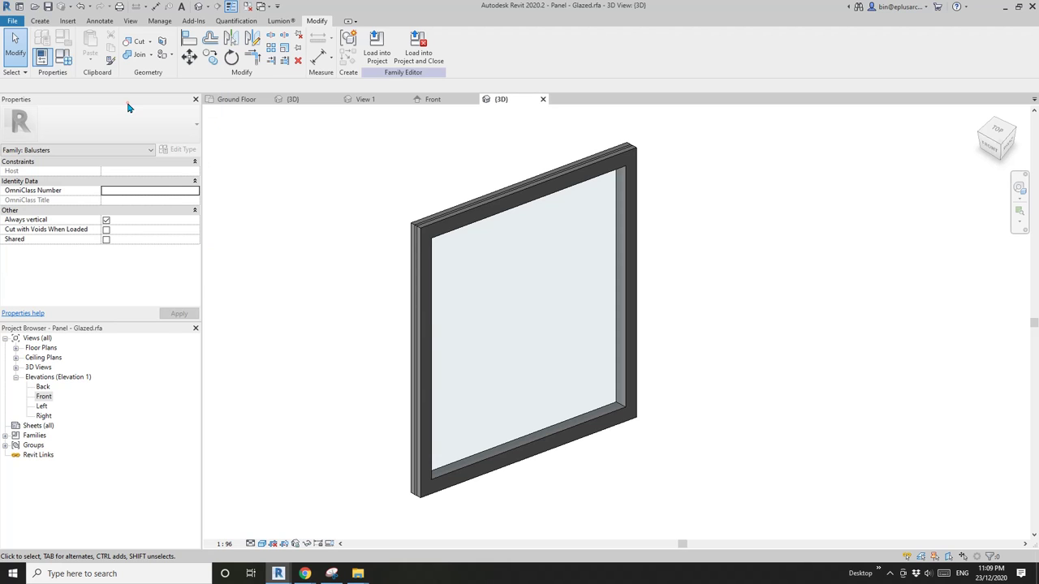
key(Escape)
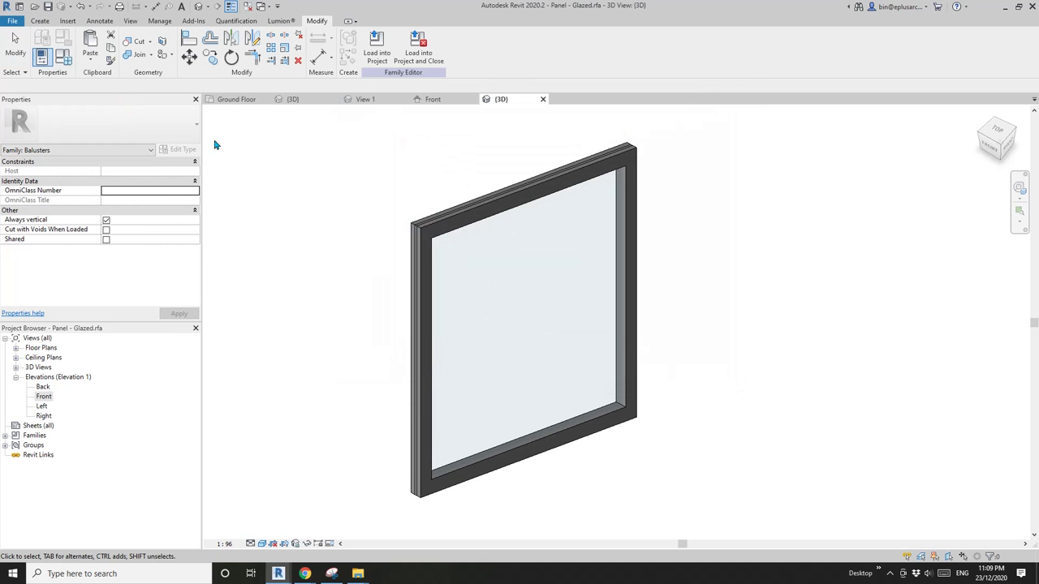
Save the family as a new file named Panel - Mesh.rfa
click(13, 23)
mouse_move(33, 150)
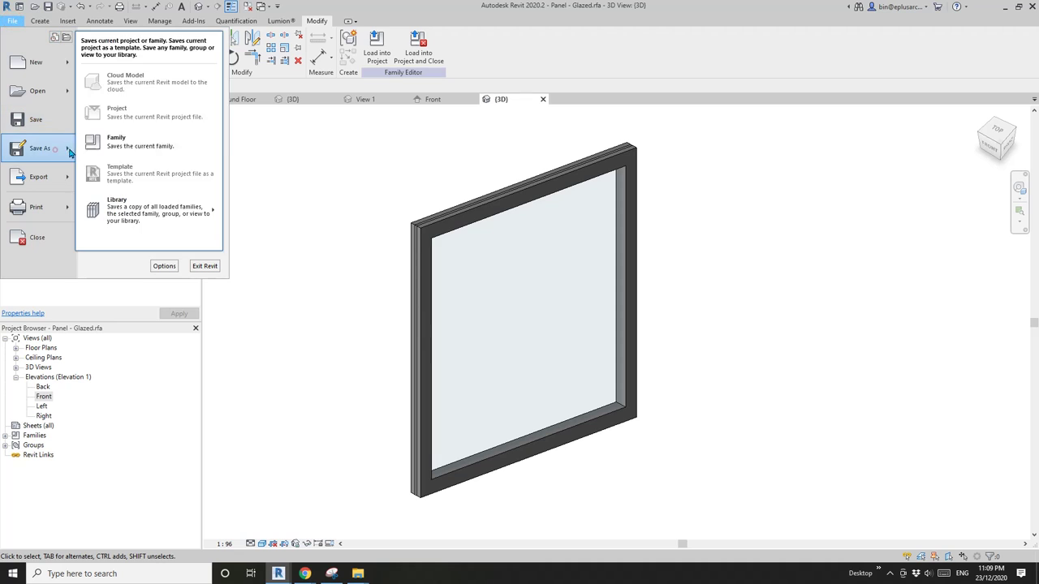
click(148, 140)
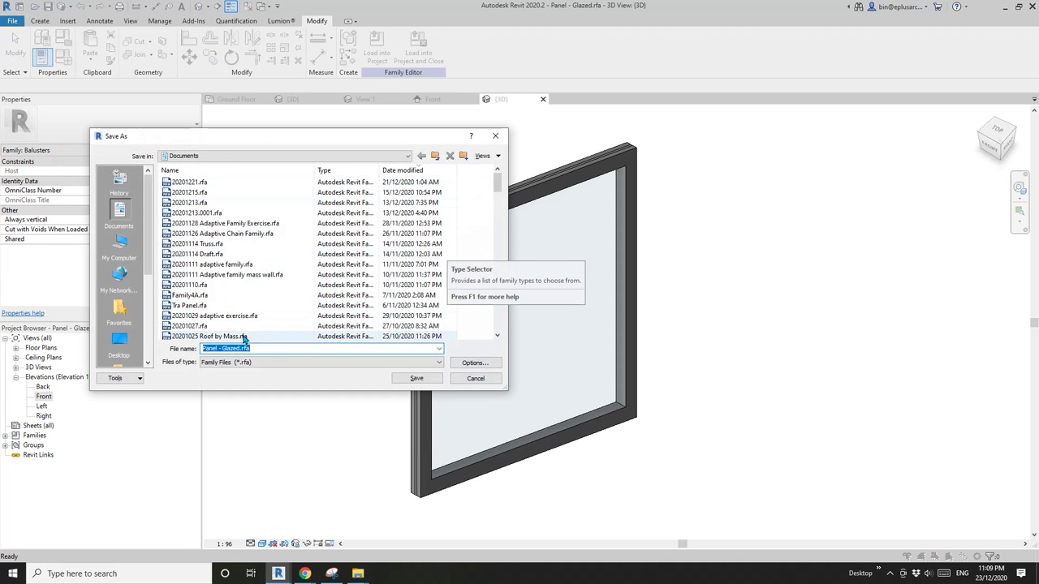
click(225, 348)
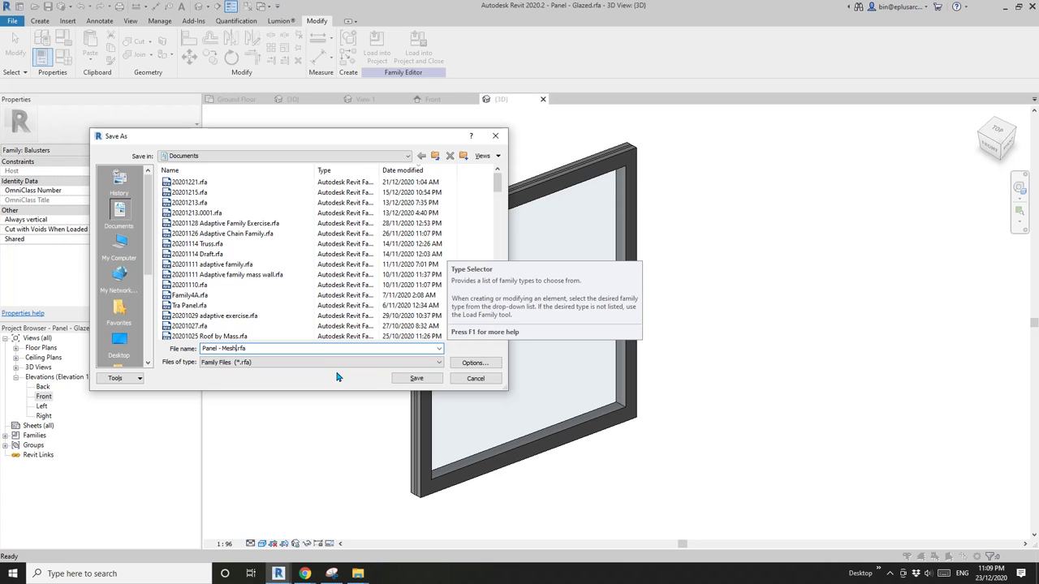
click(413, 378)
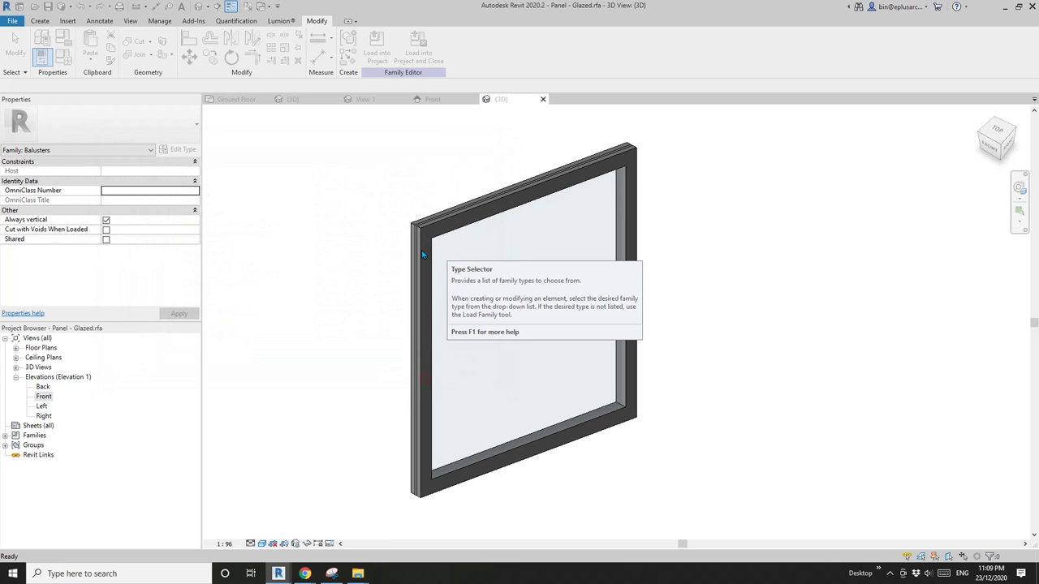
Load the mesh panel family and select the railing in the default 3D view
click(418, 47)
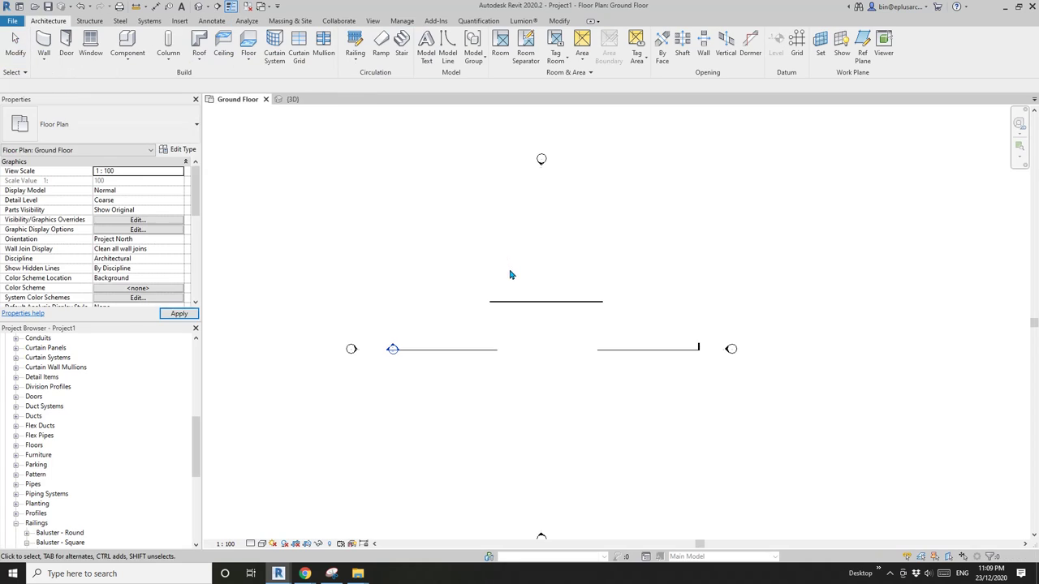
middle_drag(543, 306, 515, 316)
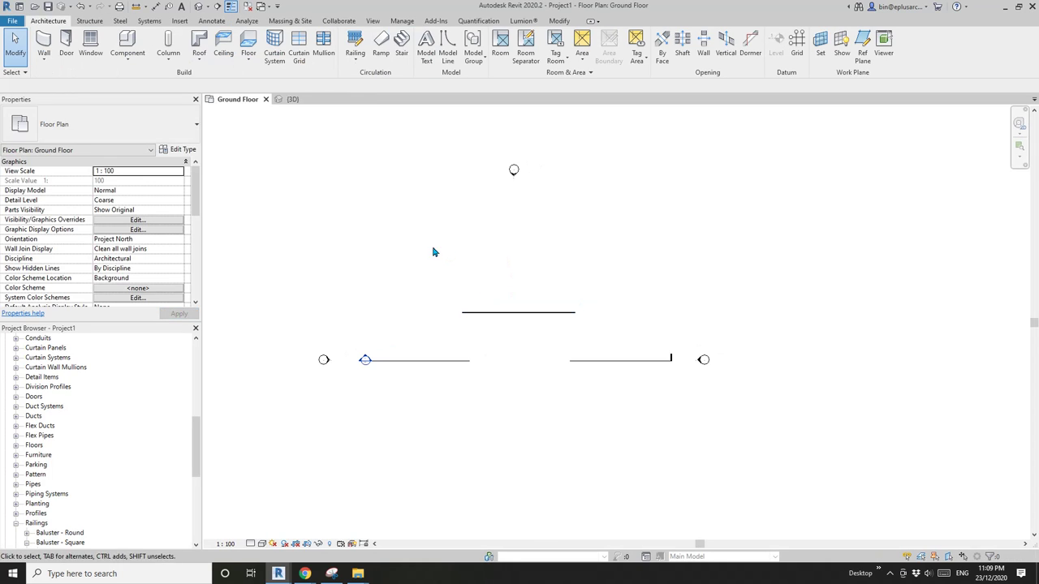
click(199, 7)
click(341, 264)
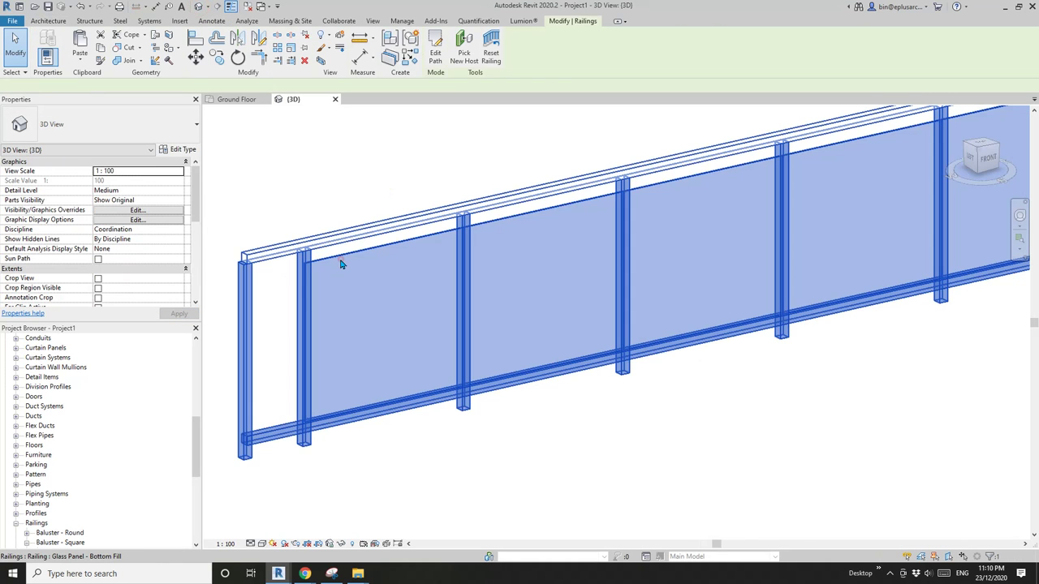
middle_drag(341, 264, 403, 272)
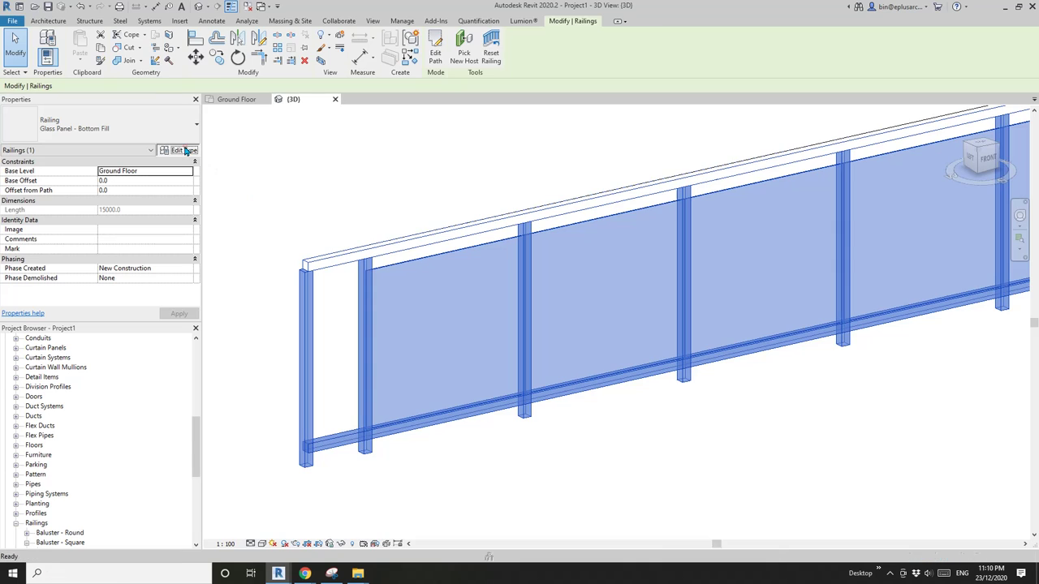
Swap baluster pattern row 3 to Panel - Mesh : 800mm and apply it to the railing type
click(180, 150)
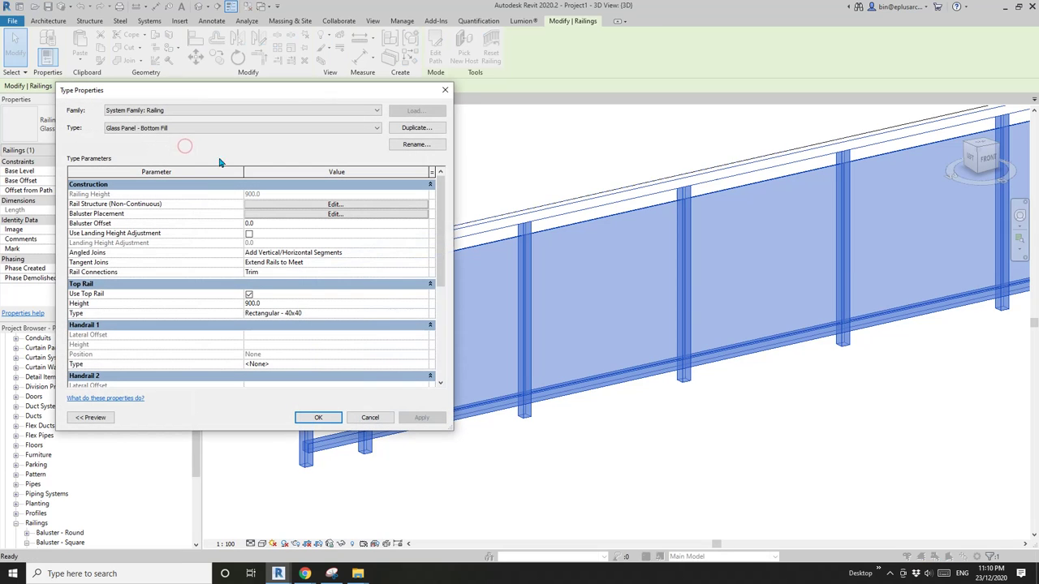
click(306, 214)
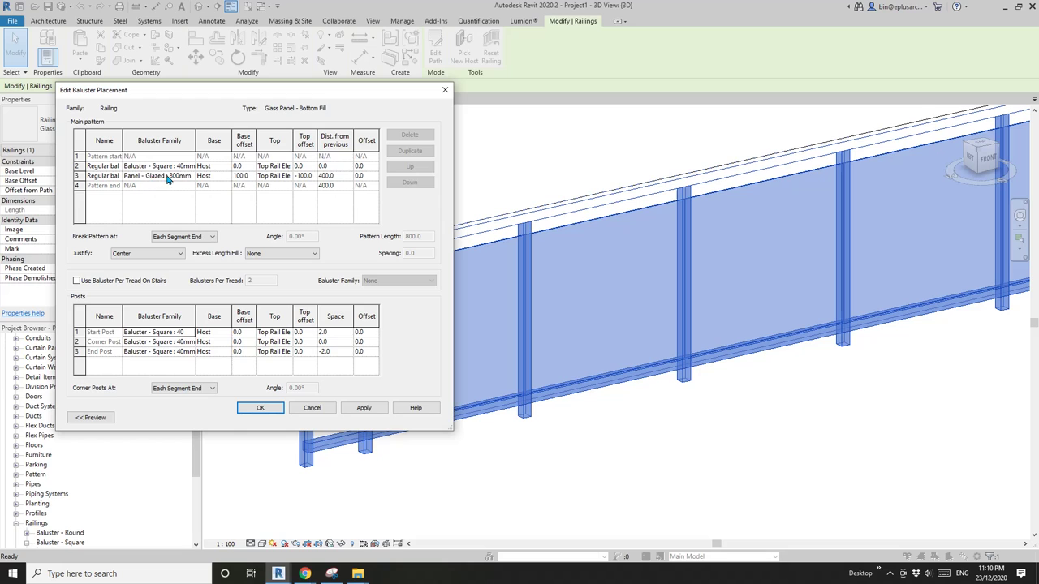
click(162, 180)
click(192, 176)
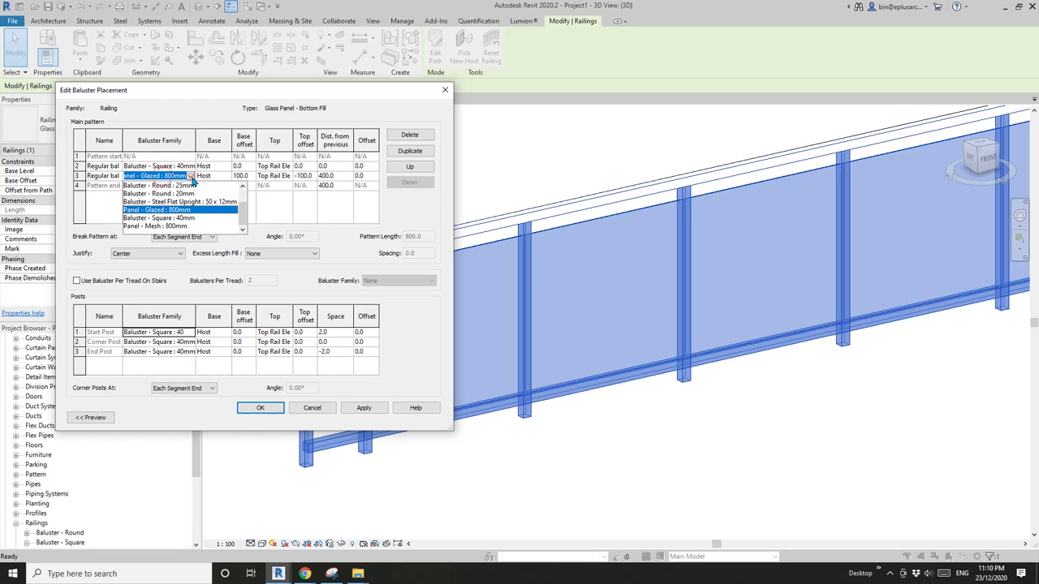
click(161, 226)
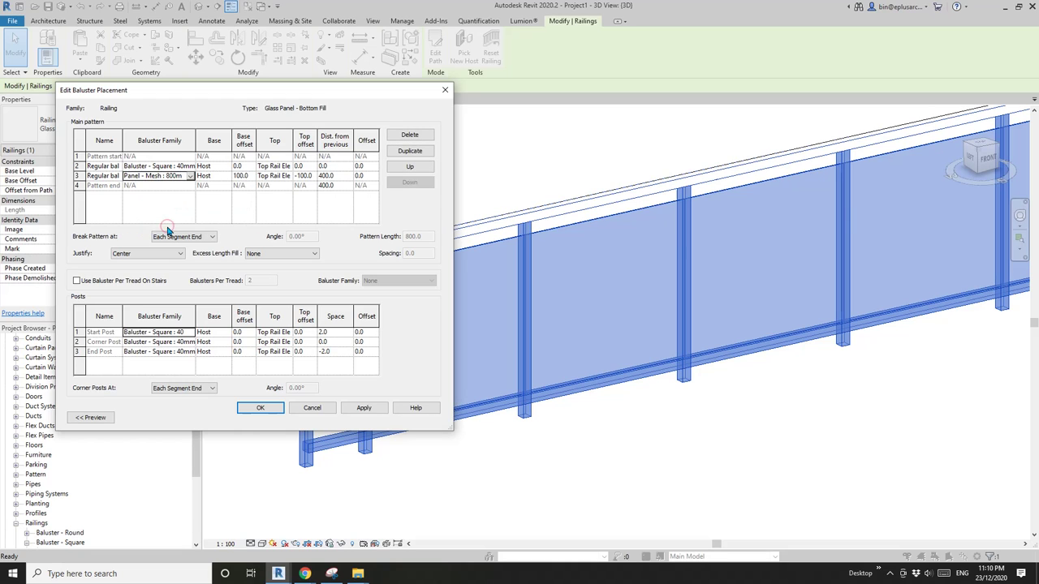
click(371, 410)
click(260, 407)
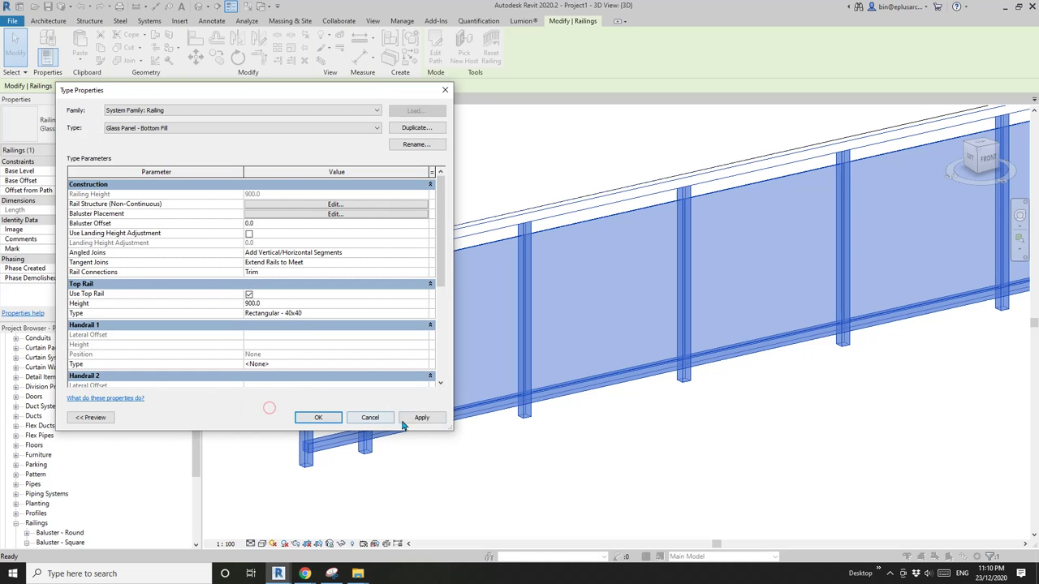
click(421, 418)
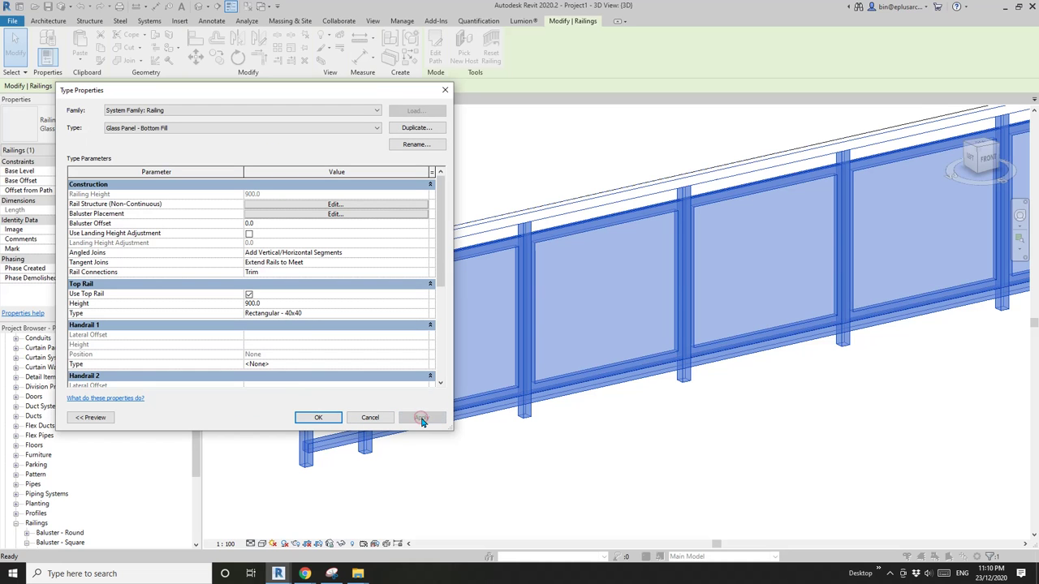
click(318, 417)
click(494, 446)
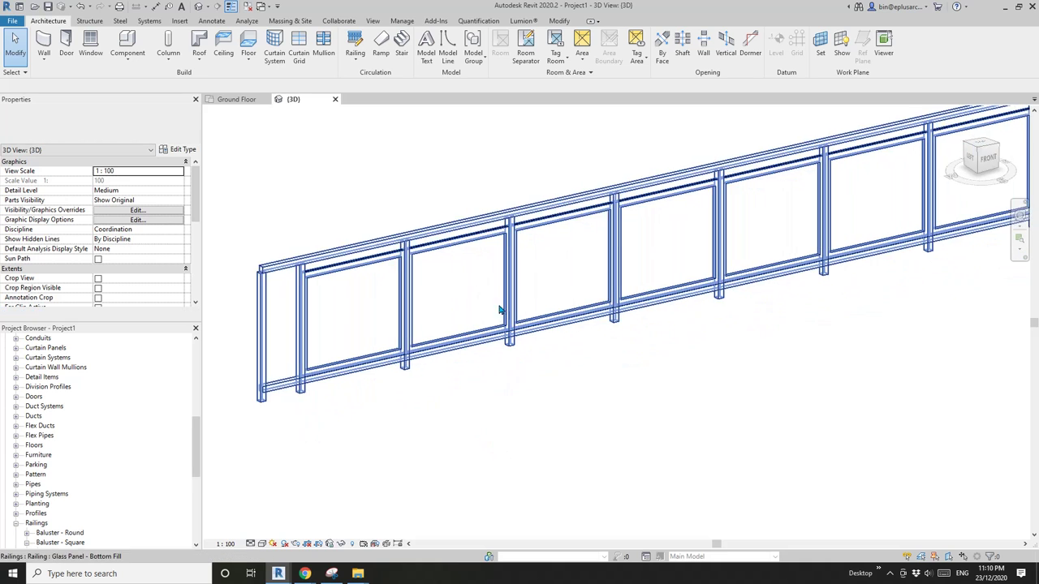
Select the railing and bring up its baluster placement settings in a widened window
scroll(499, 310, up, 5)
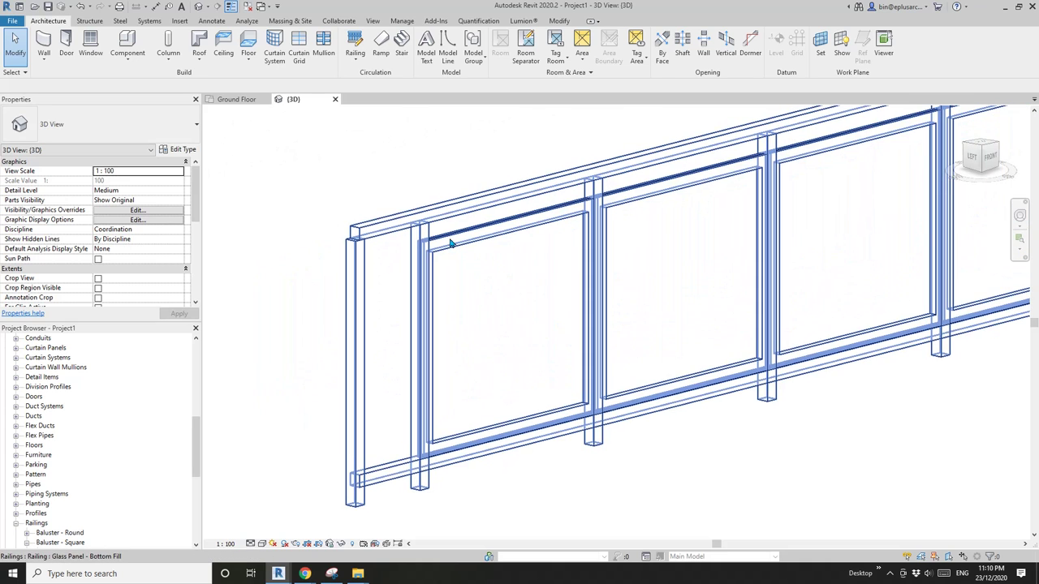
click(513, 233)
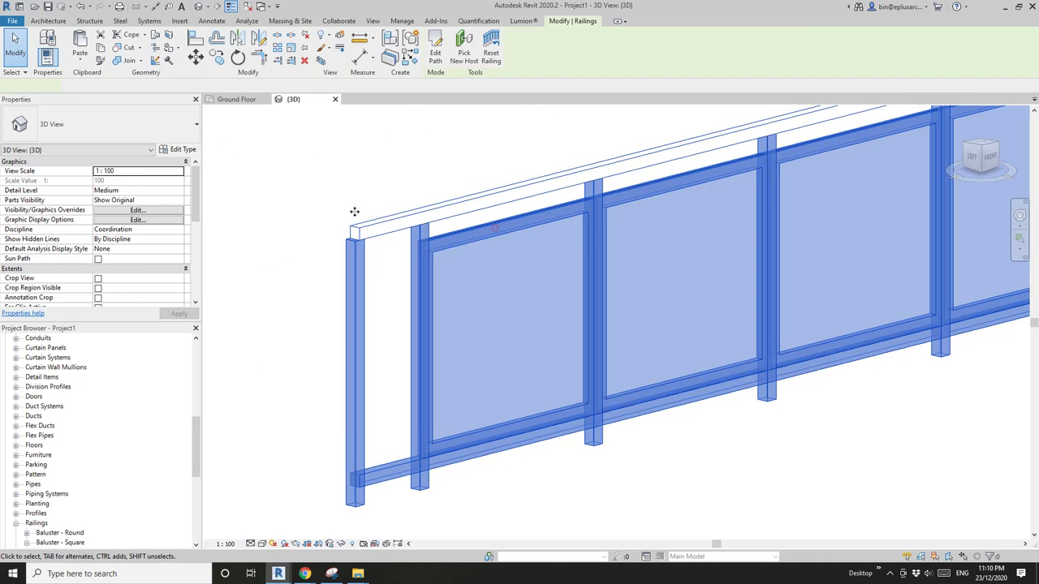
click(169, 149)
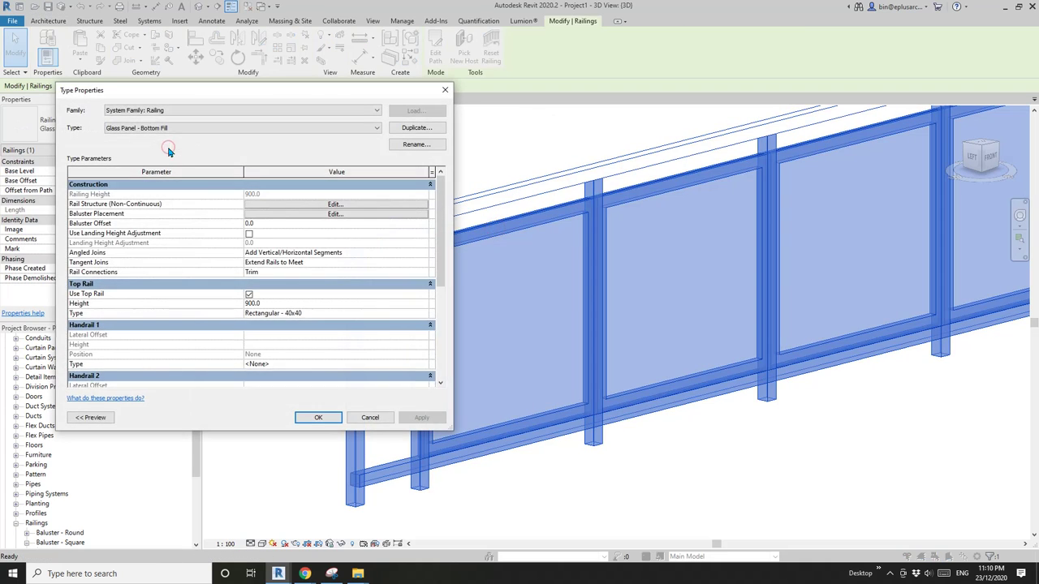
click(334, 213)
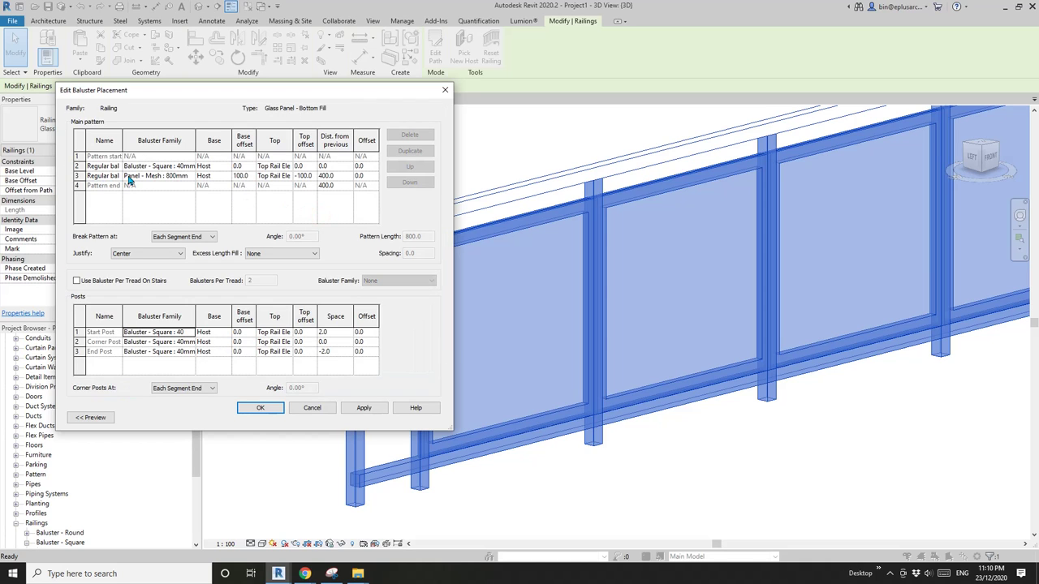
click(306, 177)
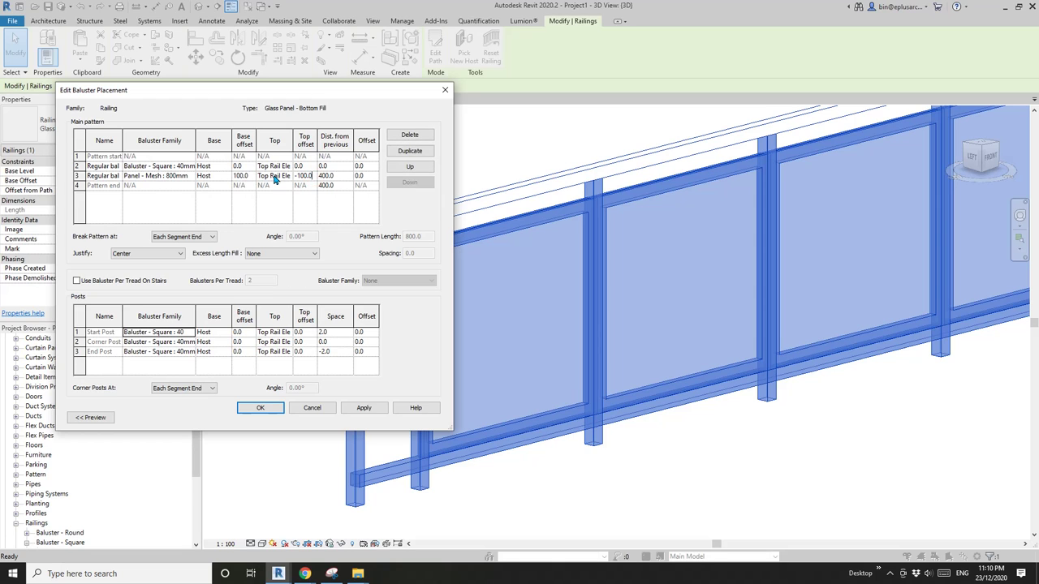
drag(293, 143, 304, 143)
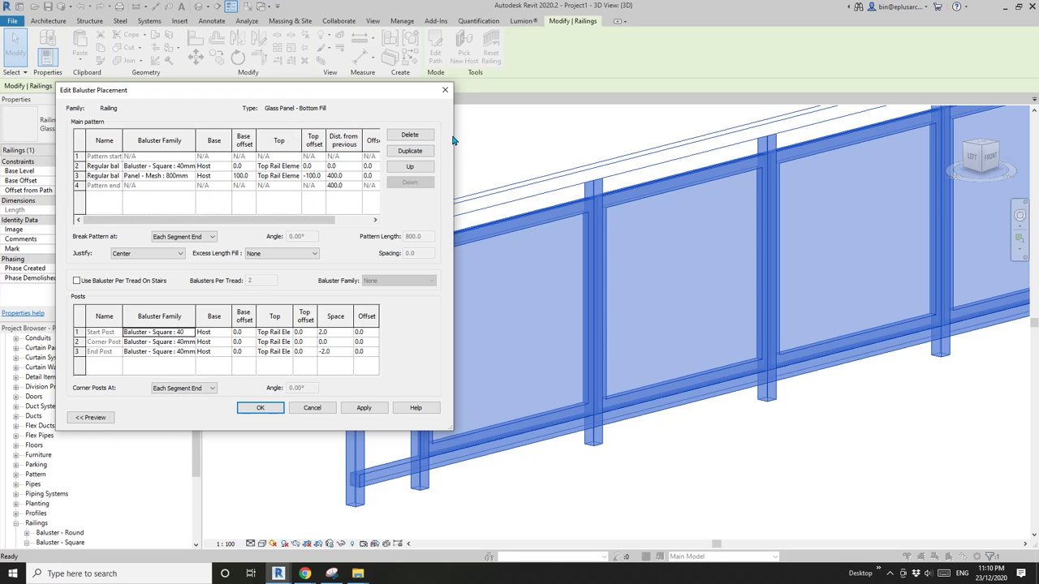
drag(453, 135, 505, 136)
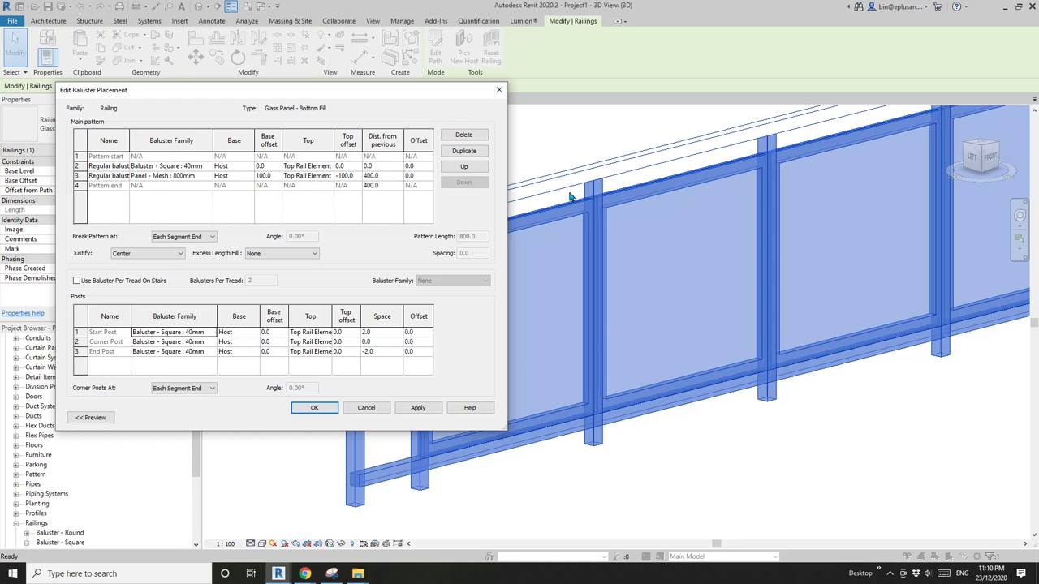
Change the mesh panel row's top offset from -100.0 to 0 and apply it to the railing
double_click(341, 176)
key(BackSpace)
click(417, 407)
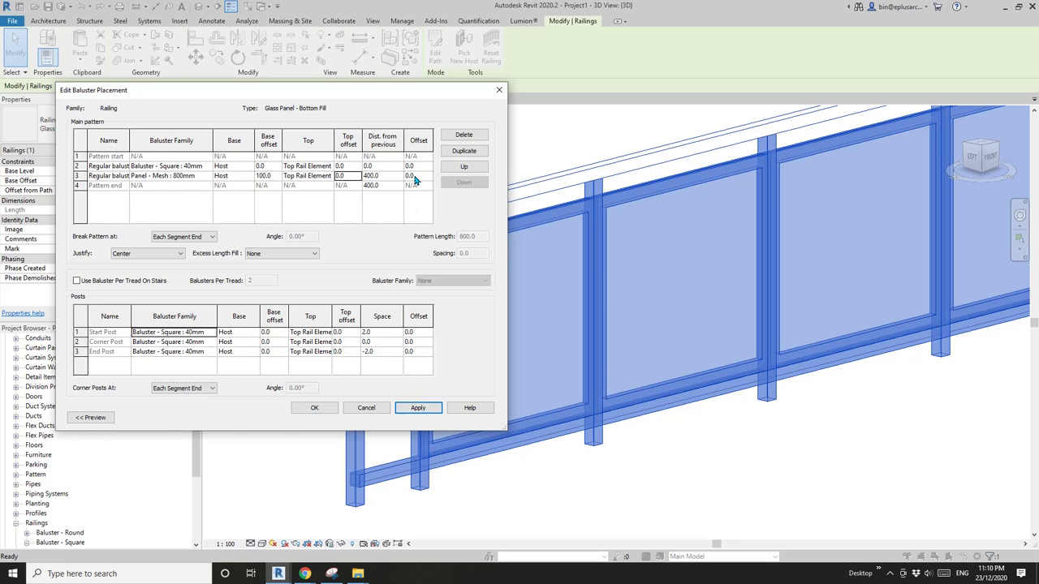
click(314, 407)
click(448, 417)
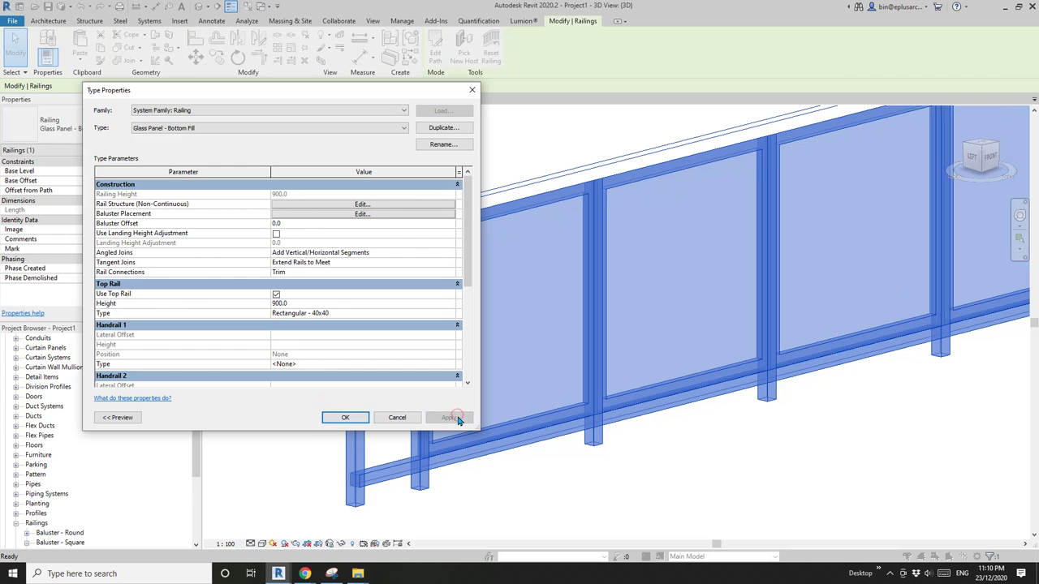
click(344, 419)
key(Escape)
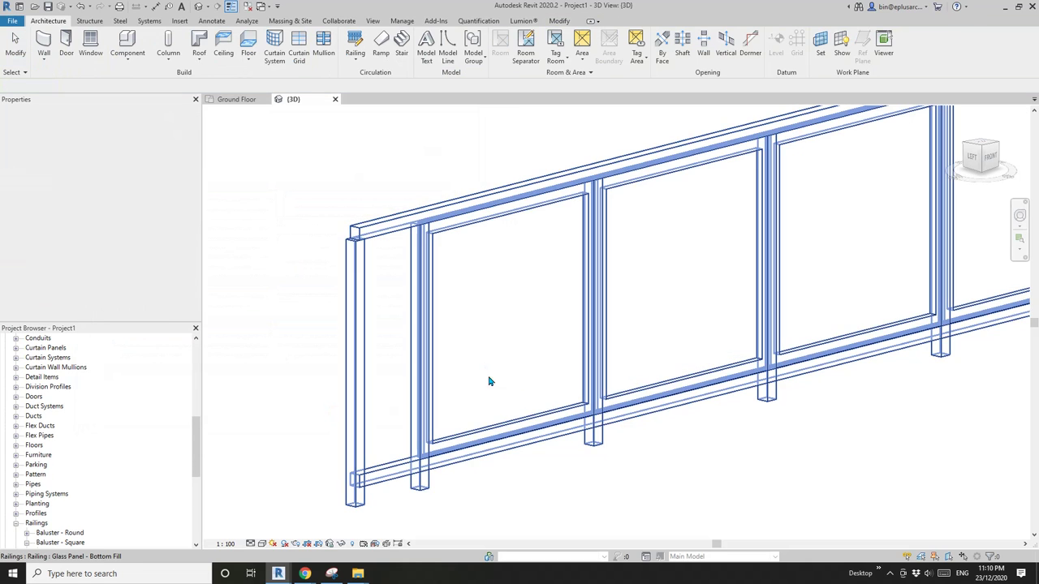
shift+middle_drag(490, 381, 505, 414)
click(387, 231)
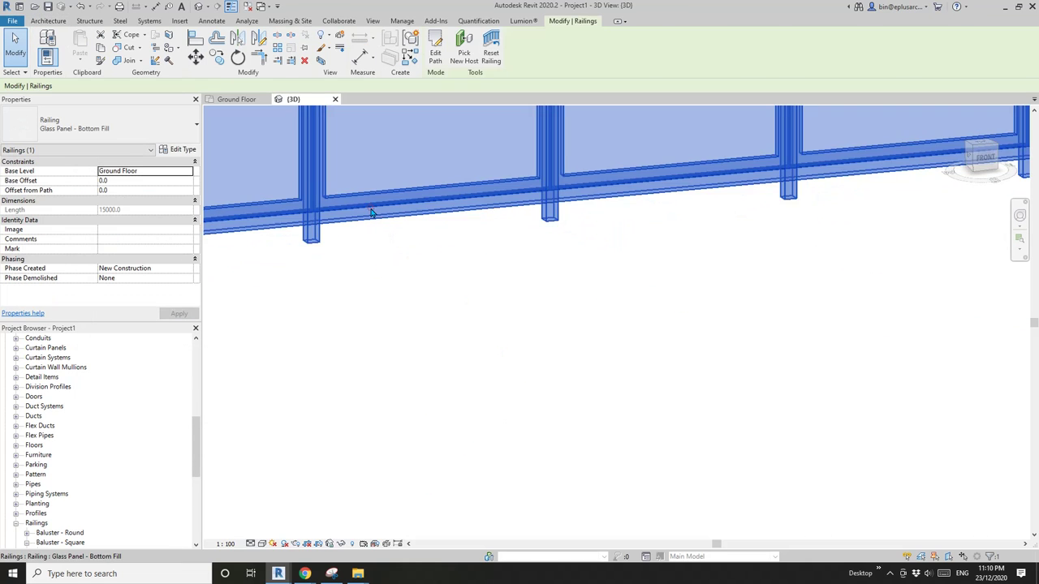
shift+middle_drag(387, 231, 429, 290)
key(Escape)
click(280, 211)
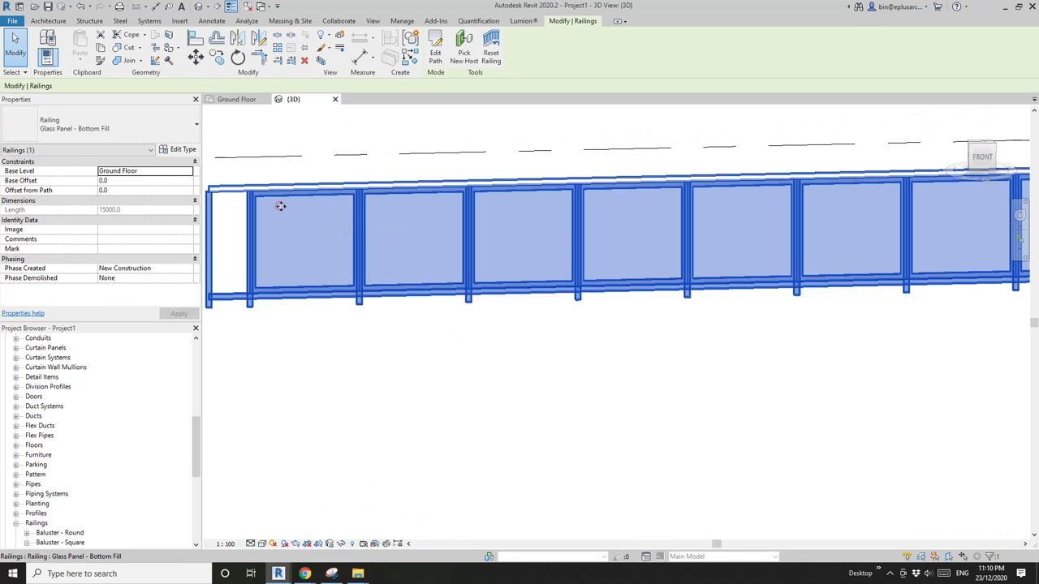
key(Escape)
shift+middle_drag(480, 249, 449, 308)
scroll(449, 308, up, 4)
scroll(449, 308, up, 3)
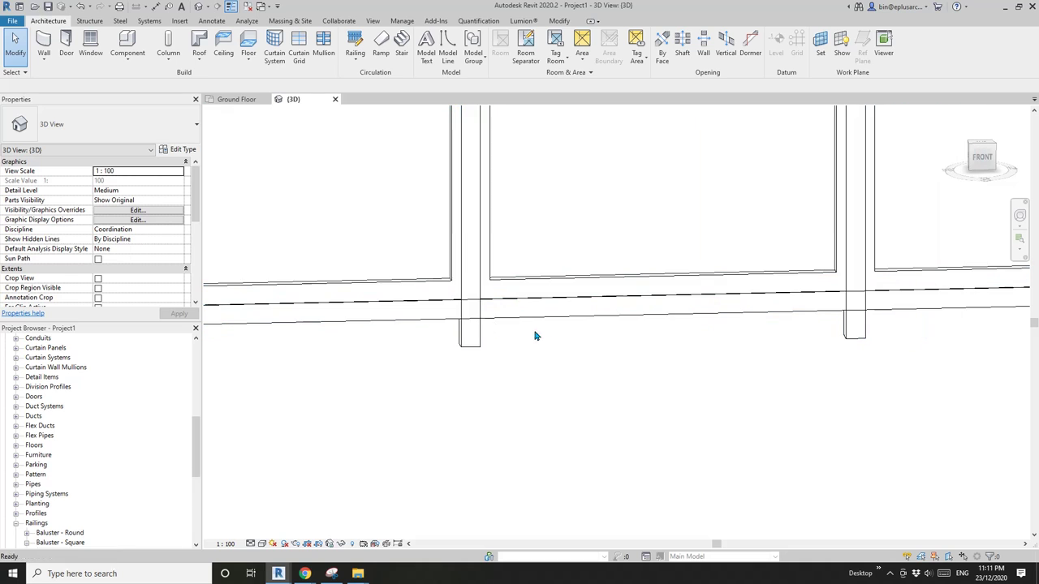
middle_drag(543, 329, 502, 342)
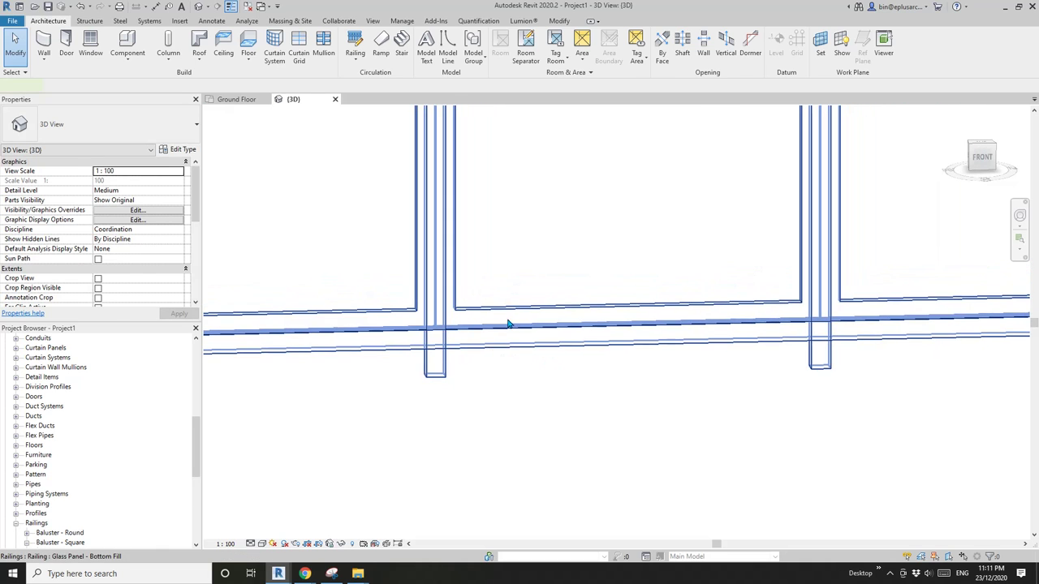
click(506, 319)
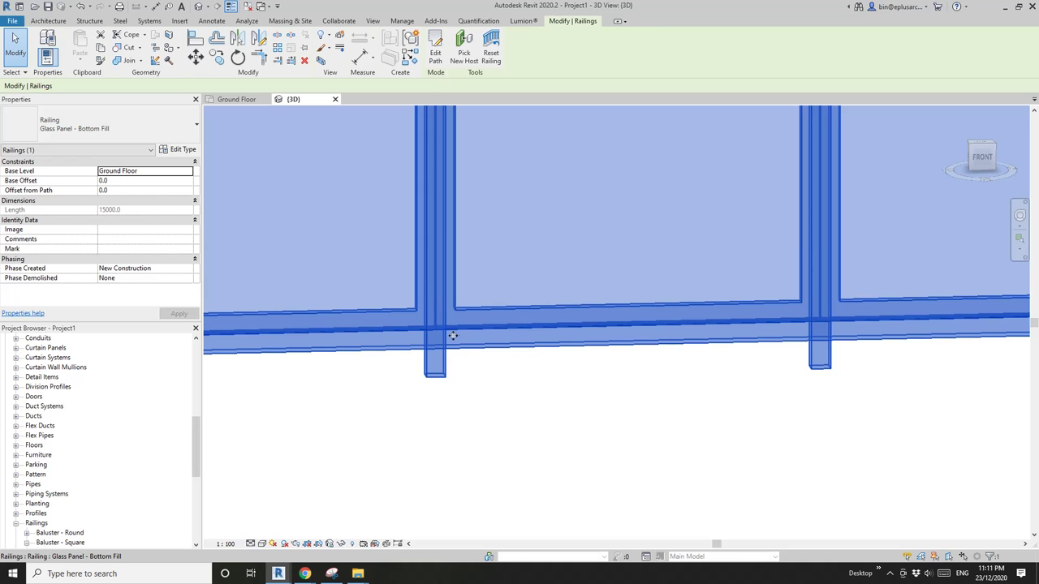
click(424, 378)
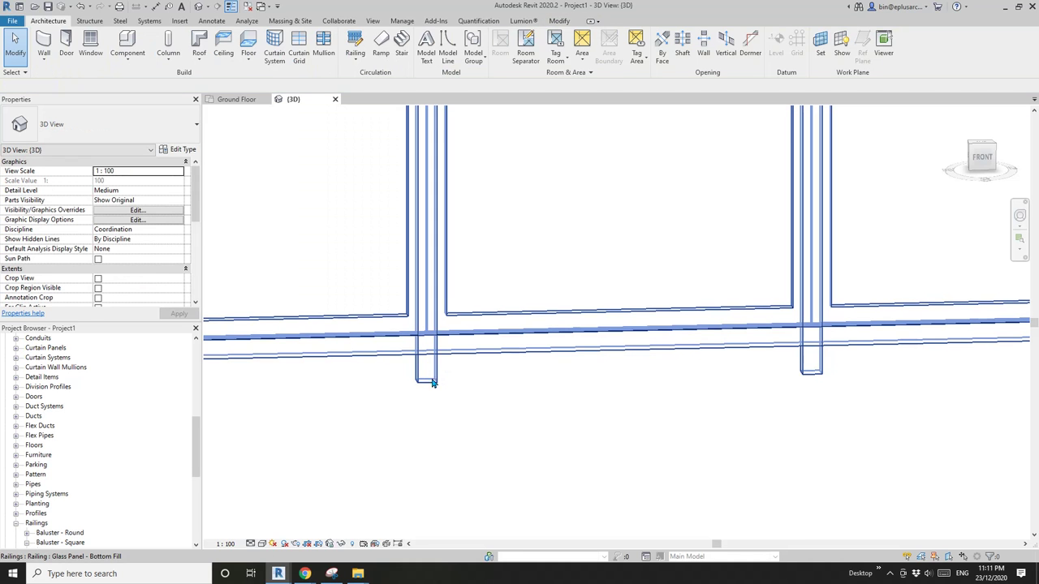
scroll(424, 349, down, 3)
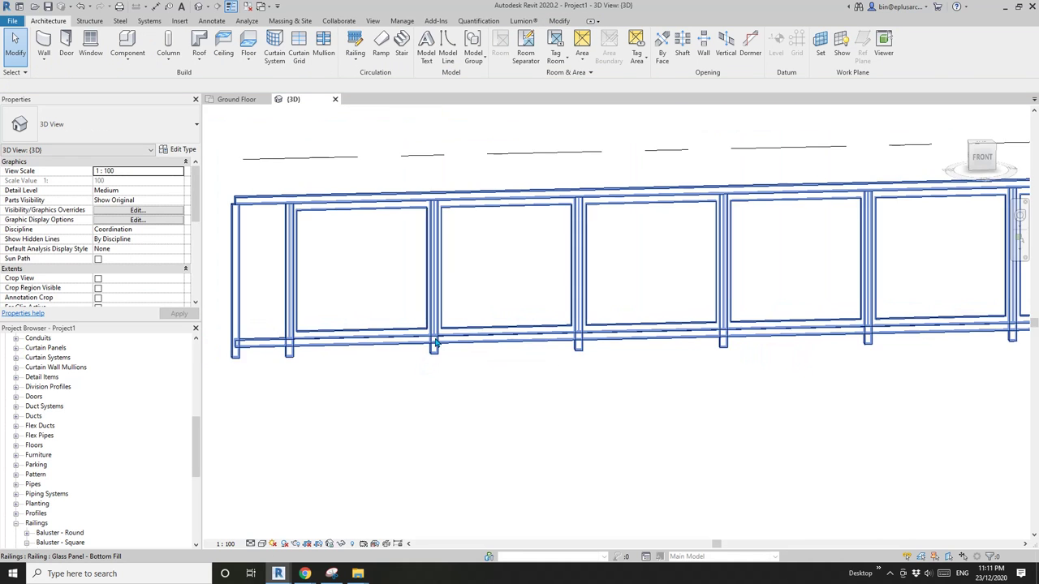
click(474, 351)
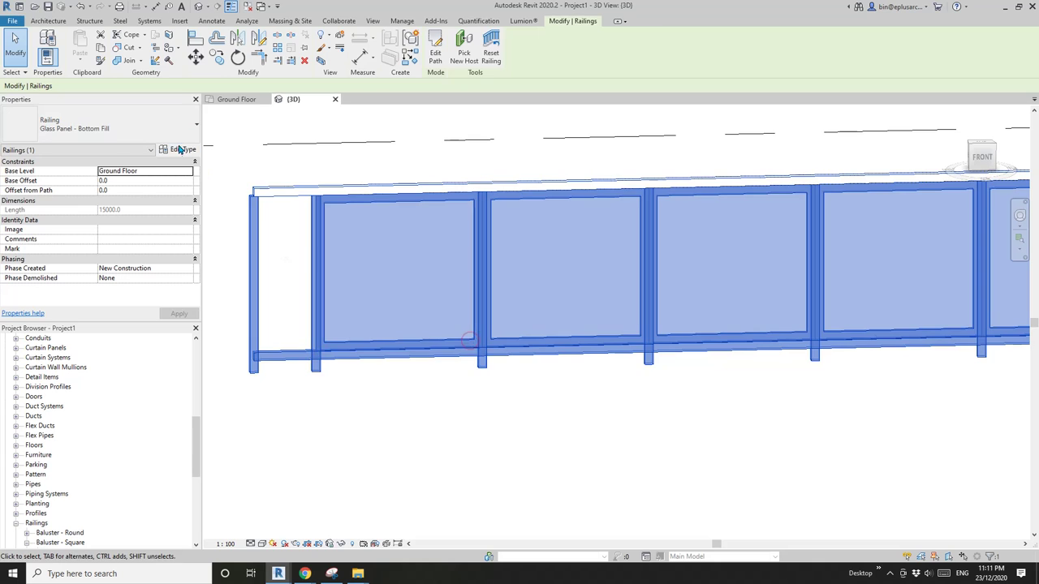
Set the mesh panel's distance from previous to 420, adjust the pattern end, and apply to the railing type
click(175, 150)
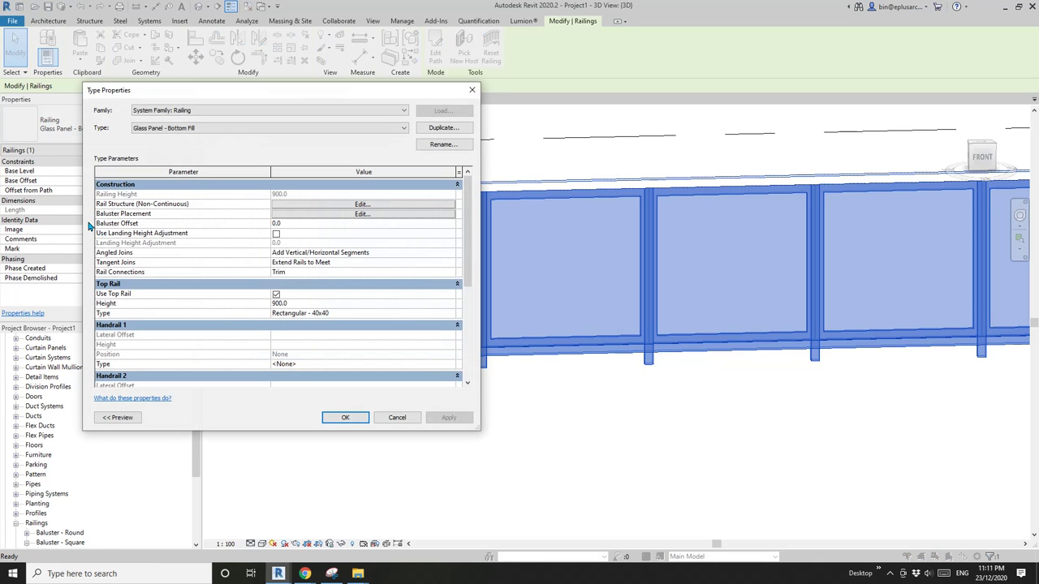
click(348, 214)
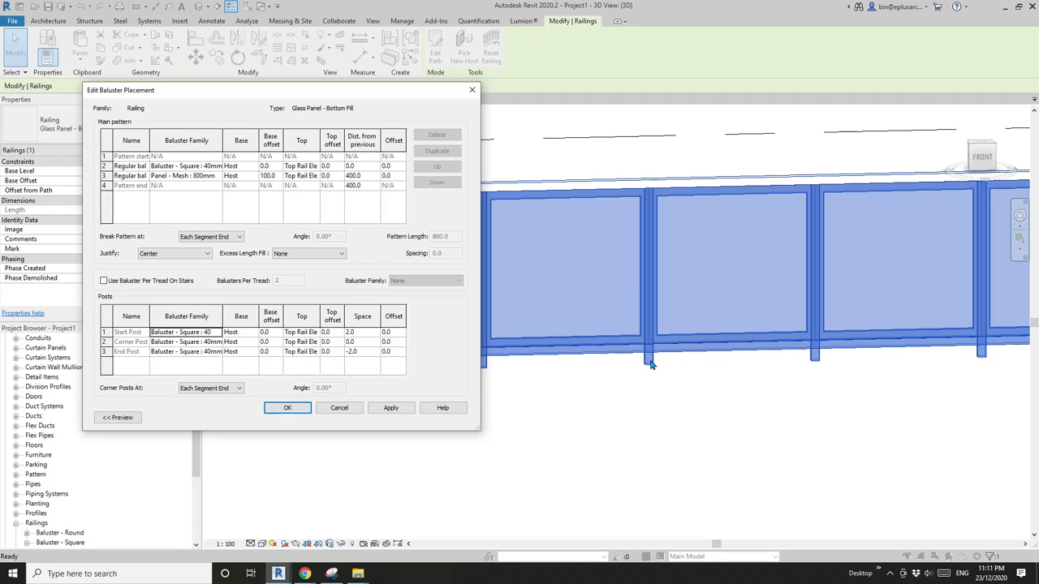
click(365, 176)
double_click(351, 176)
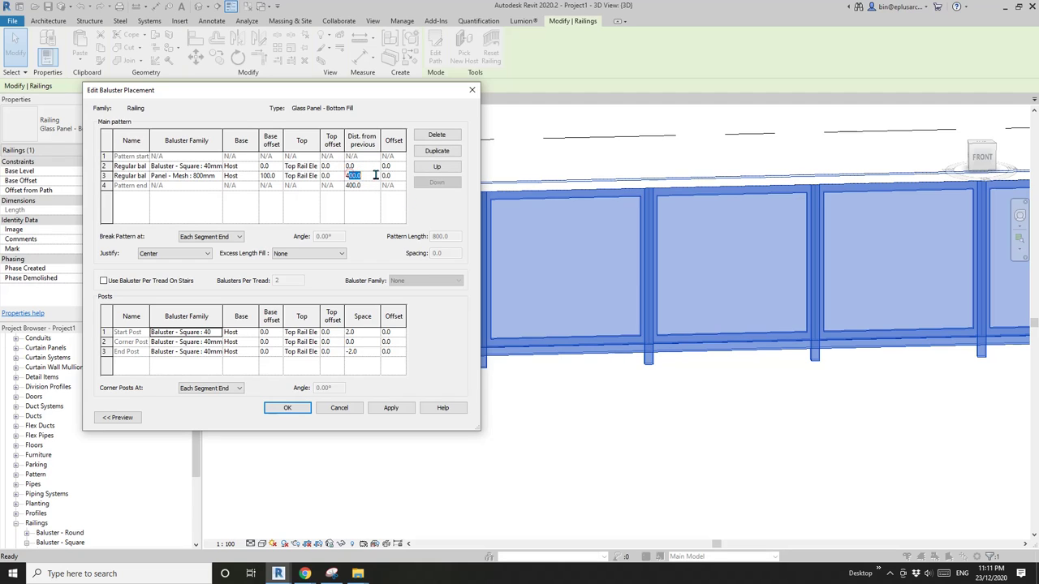
text(420)
double_click(357, 185)
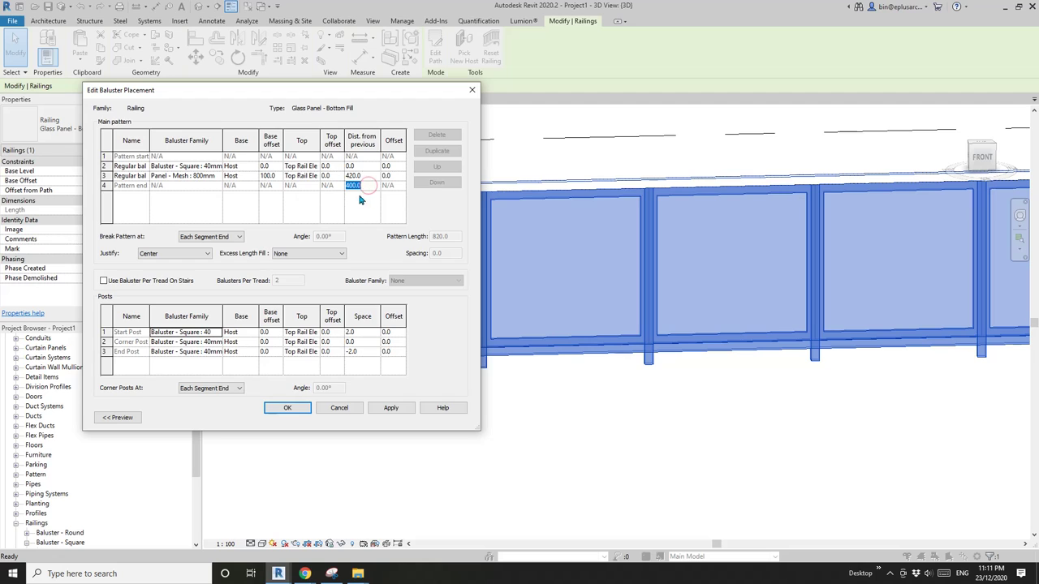
text(420)
click(295, 409)
click(448, 417)
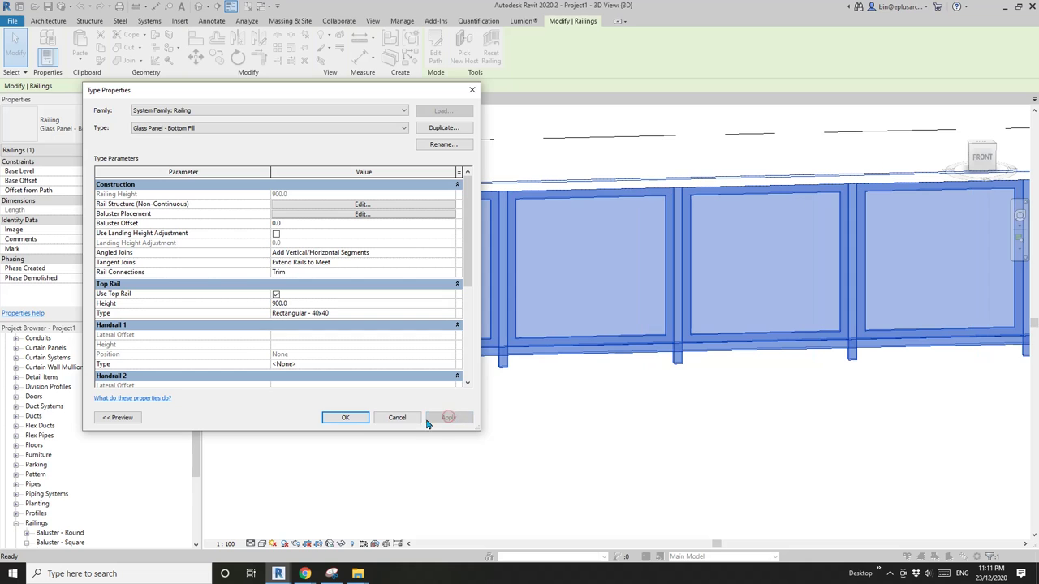
click(345, 417)
click(589, 416)
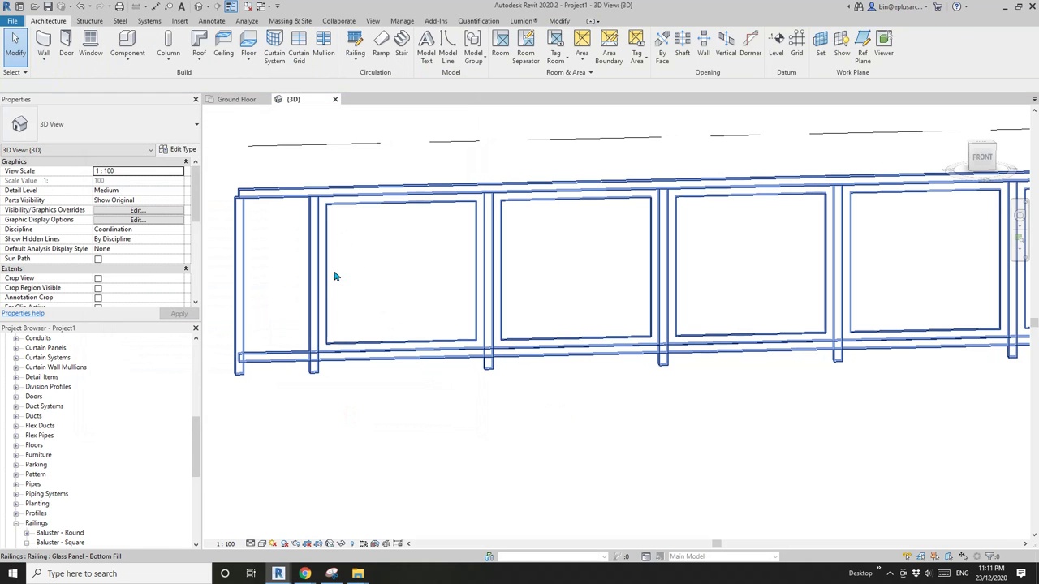
scroll(495, 296, down, 4)
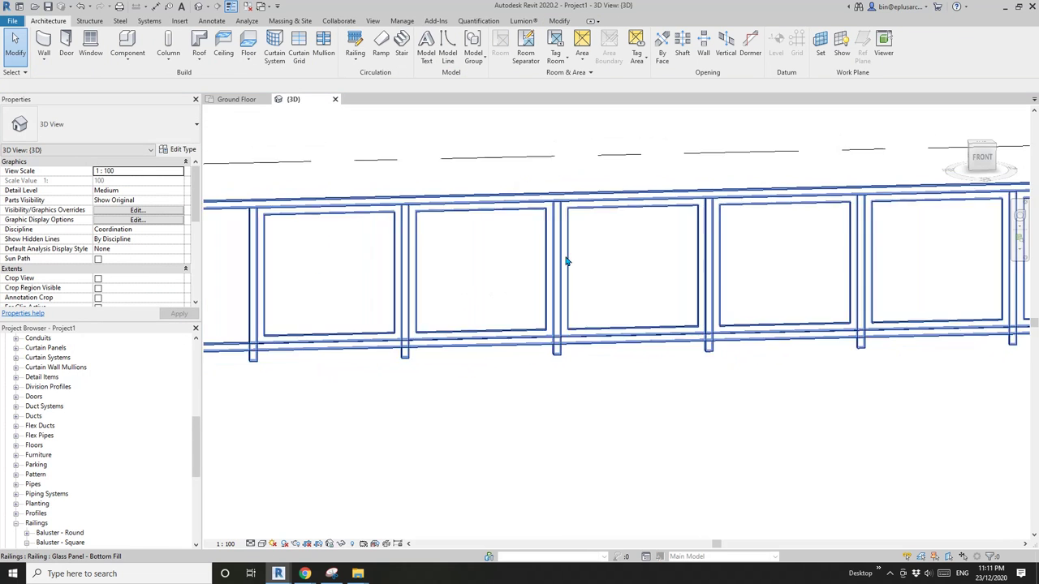
mouse_move(503, 292)
shift+middle_down()
mouse_move(481, 283)
mouse_move(517, 281)
shift+middle_up()
scroll(490, 280, up, 3)
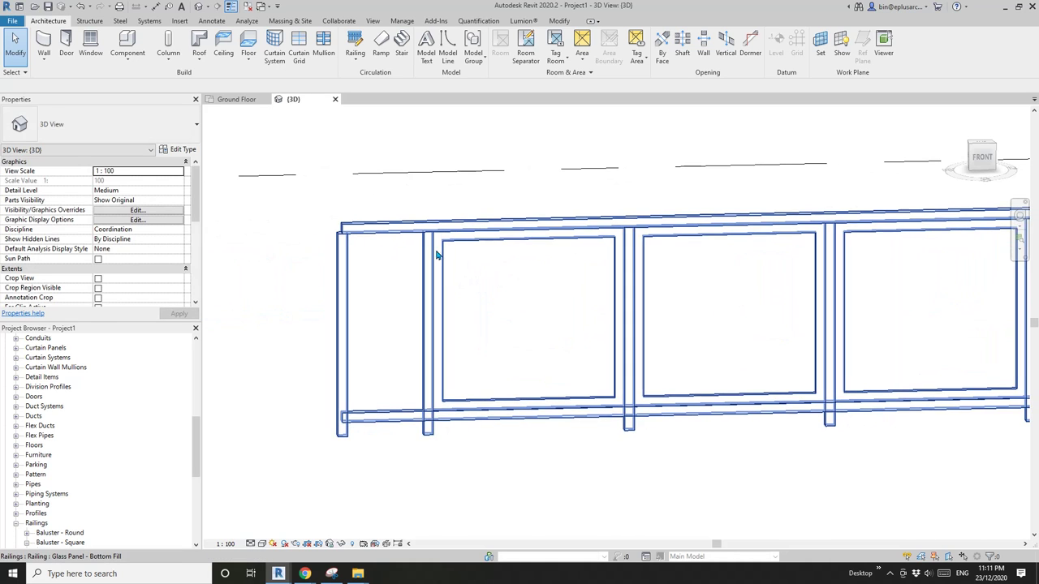
click(435, 255)
scroll(435, 259, down, 4)
shift+middle_drag(399, 287, 807, 276)
scroll(828, 259, up, 2)
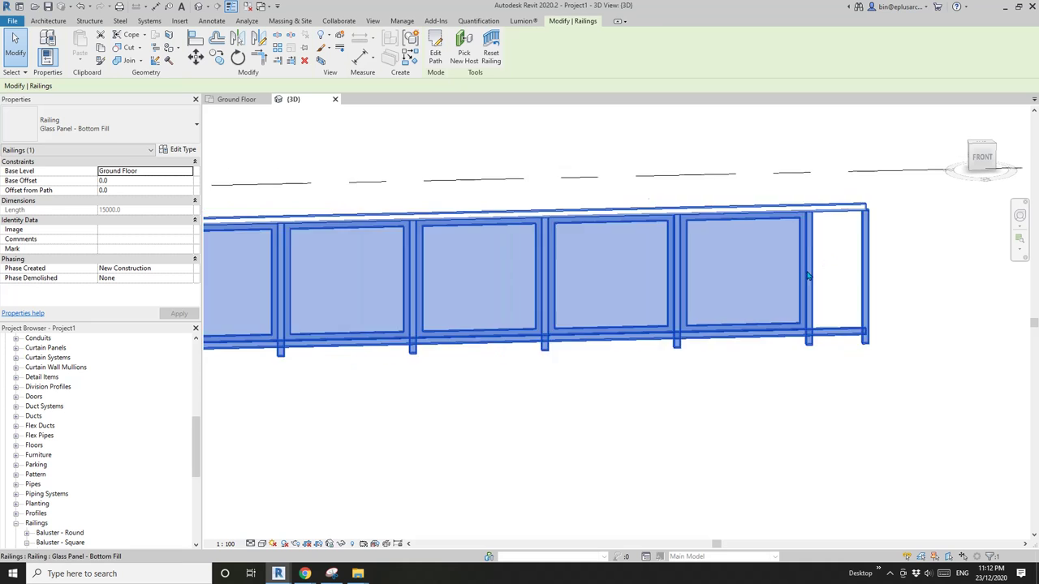
scroll(595, 274, down, 4)
middle_drag(595, 273, 839, 273)
scroll(668, 309, up, 3)
middle_drag(668, 308, 624, 323)
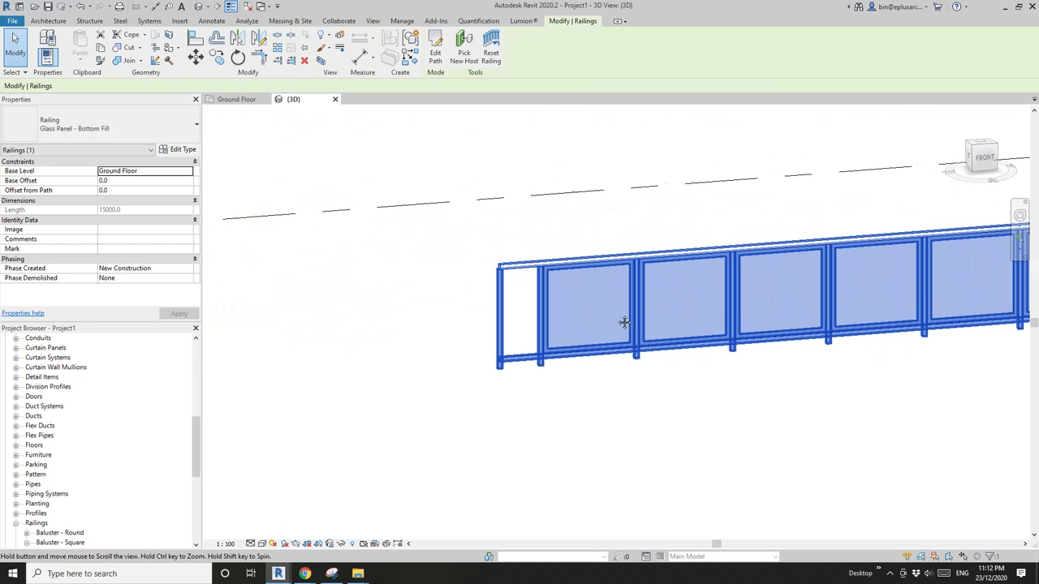
scroll(624, 323, up, 2)
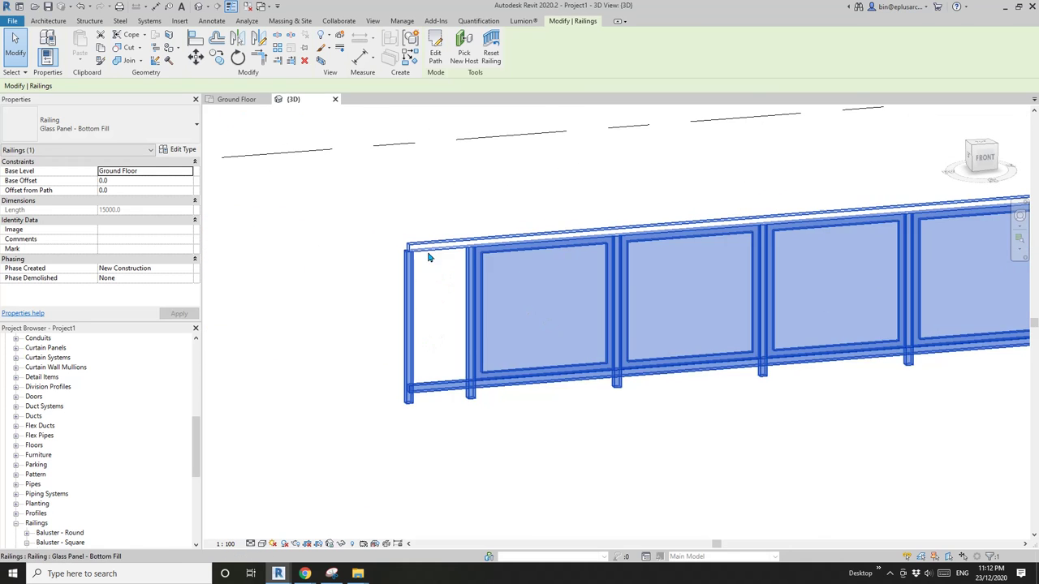
middle_drag(427, 332, 350, 284)
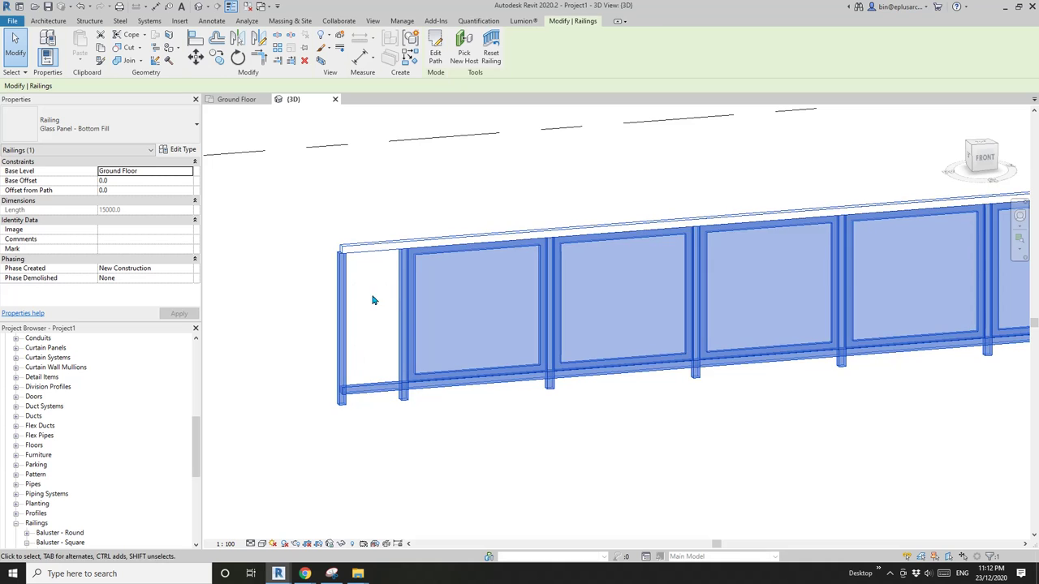
Set the baluster pattern's Justify option to Beginning and apply it to the railing type
click(179, 152)
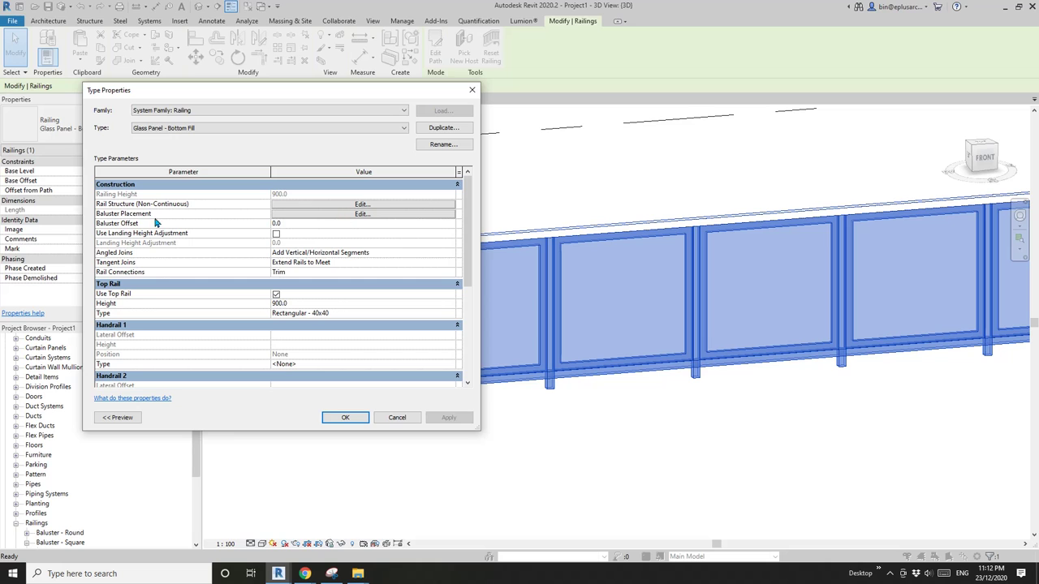
click(322, 215)
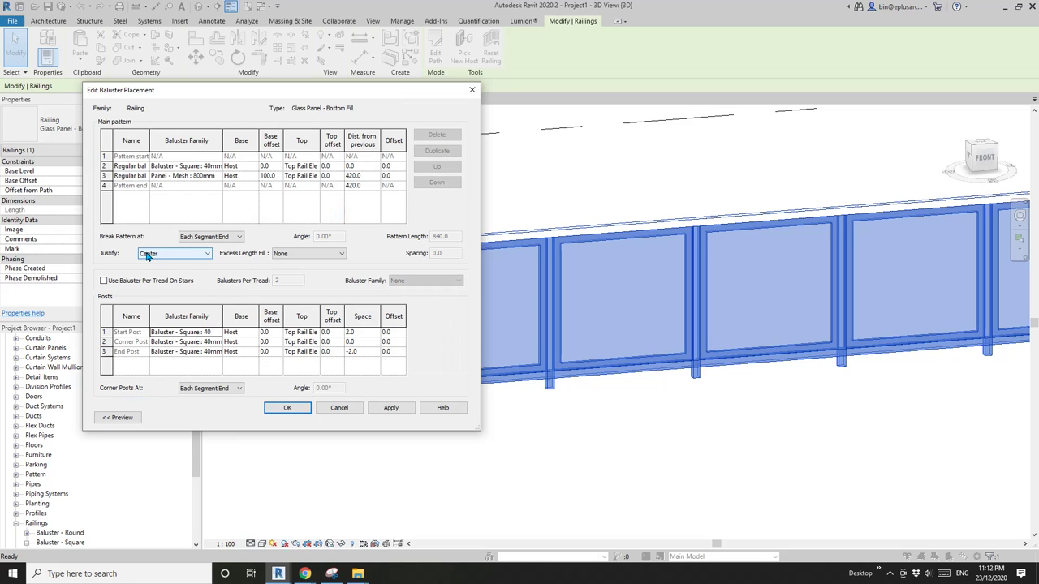
click(149, 256)
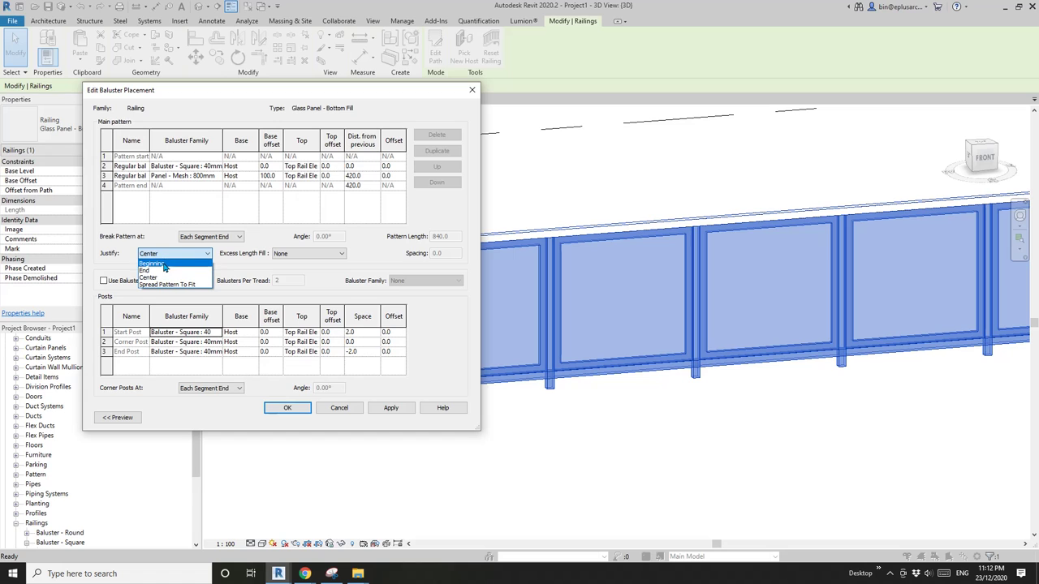
click(162, 265)
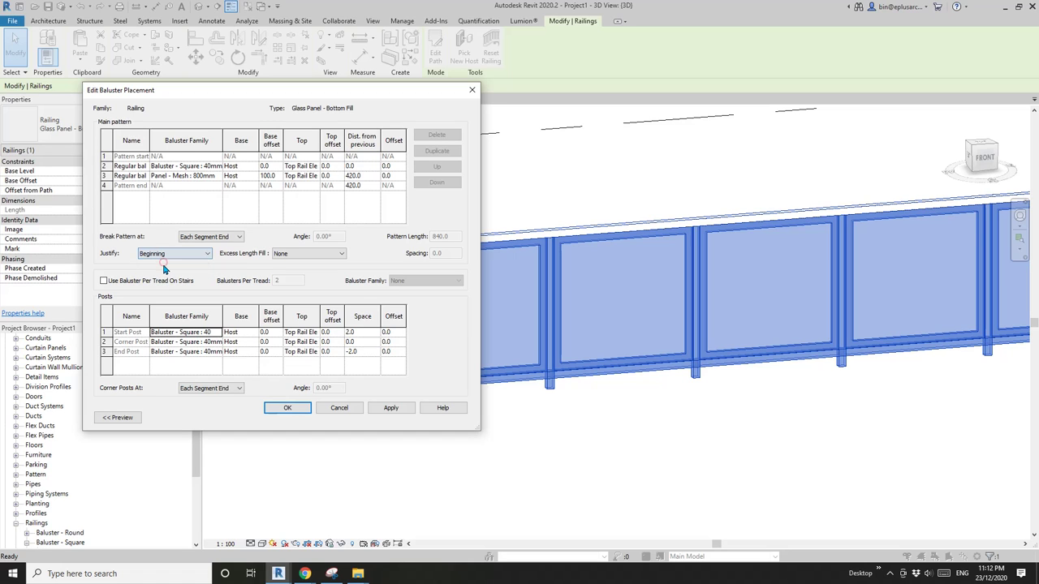
click(393, 407)
click(287, 408)
click(449, 417)
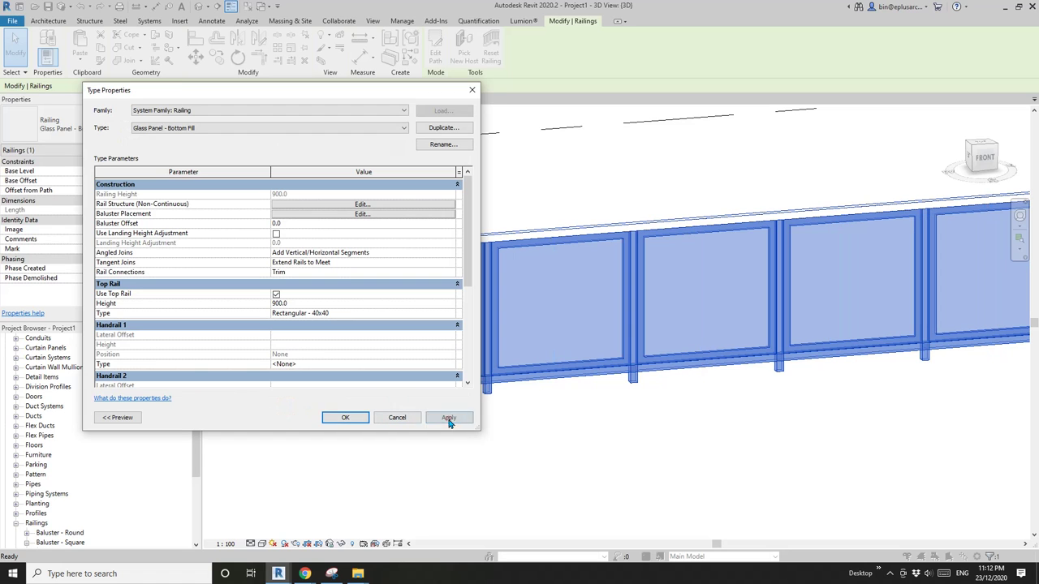
click(346, 419)
click(362, 297)
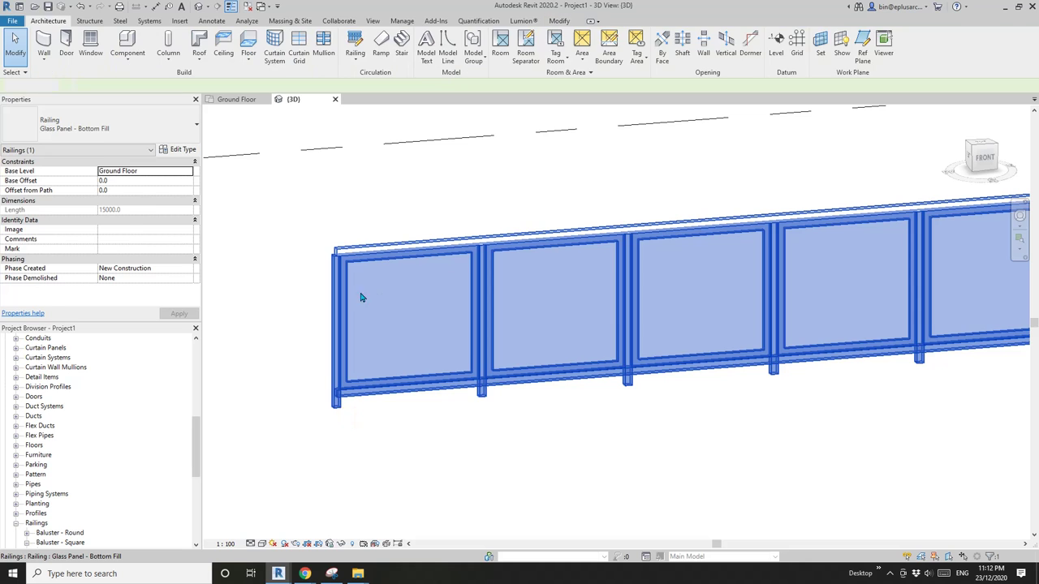
scroll(339, 341, down, 2)
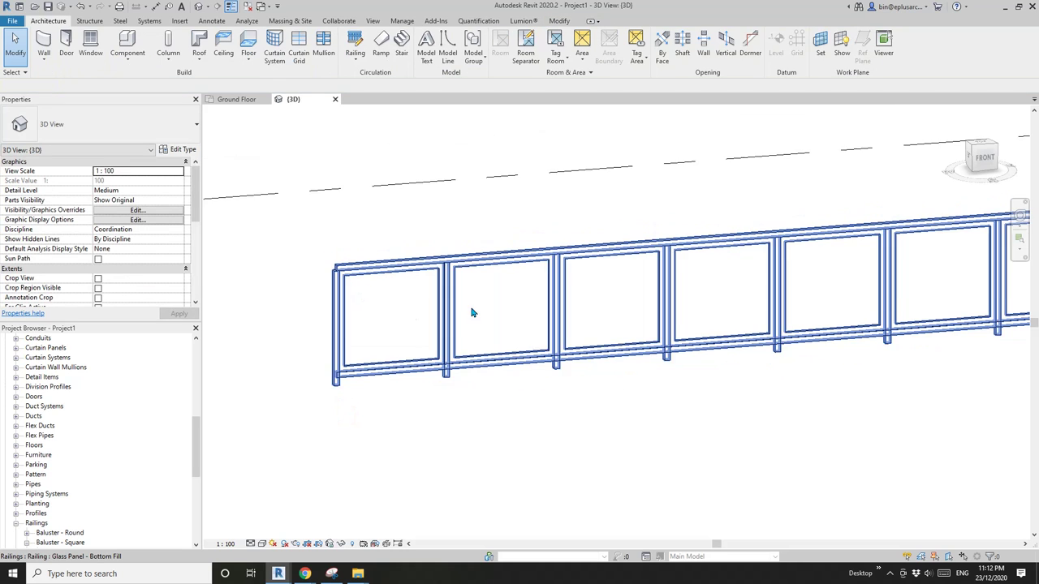
middle_drag(471, 249, 466, 309)
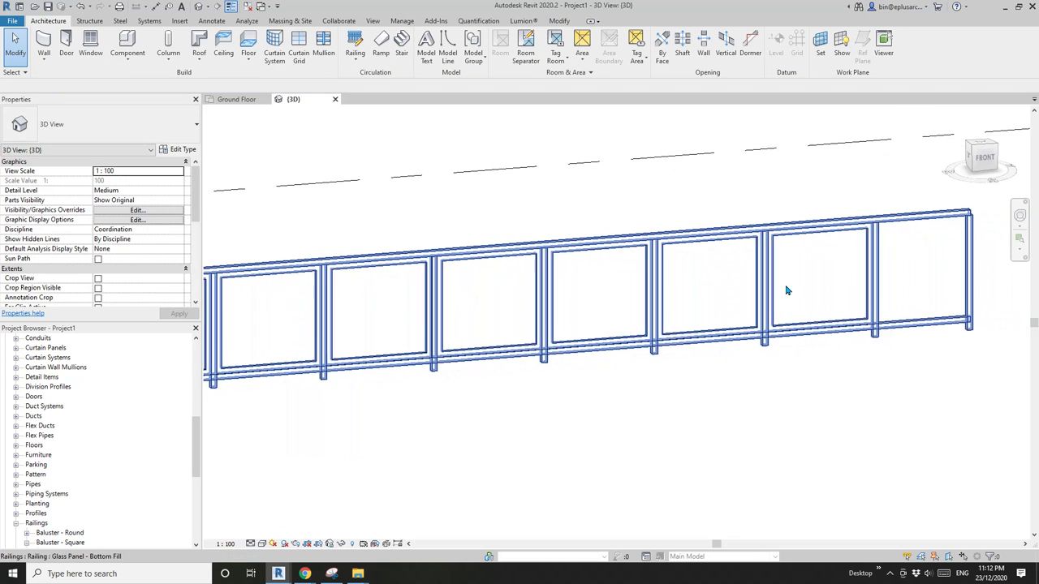
scroll(705, 287, up, 2)
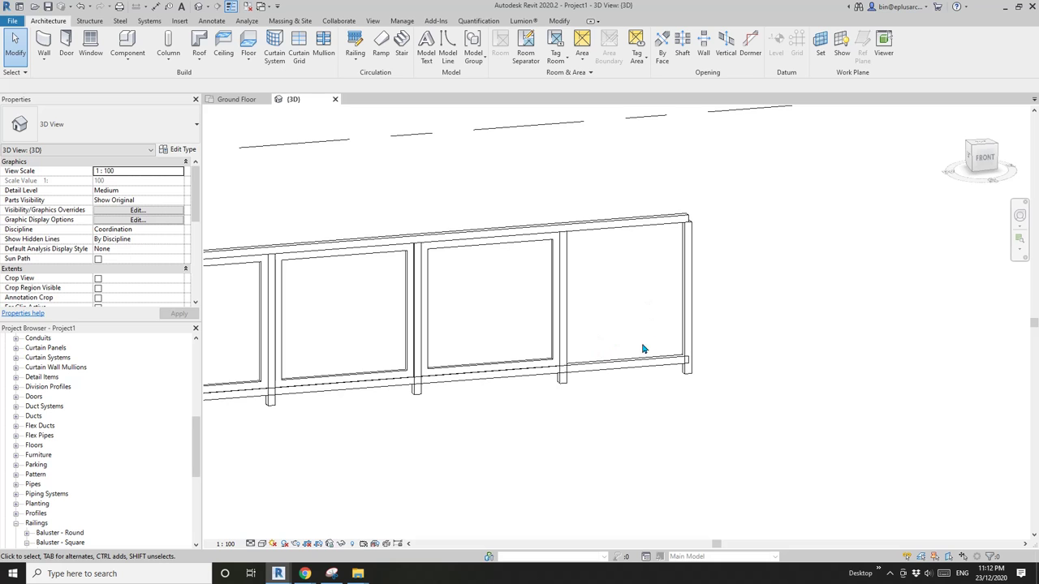
click(663, 362)
scroll(632, 345, down, 4)
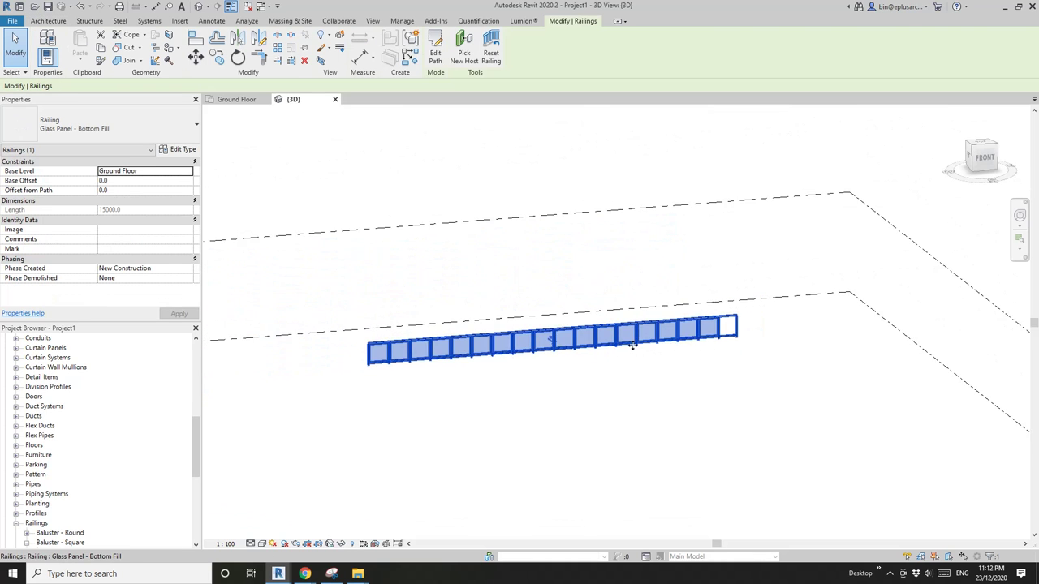
scroll(632, 346, up, 3)
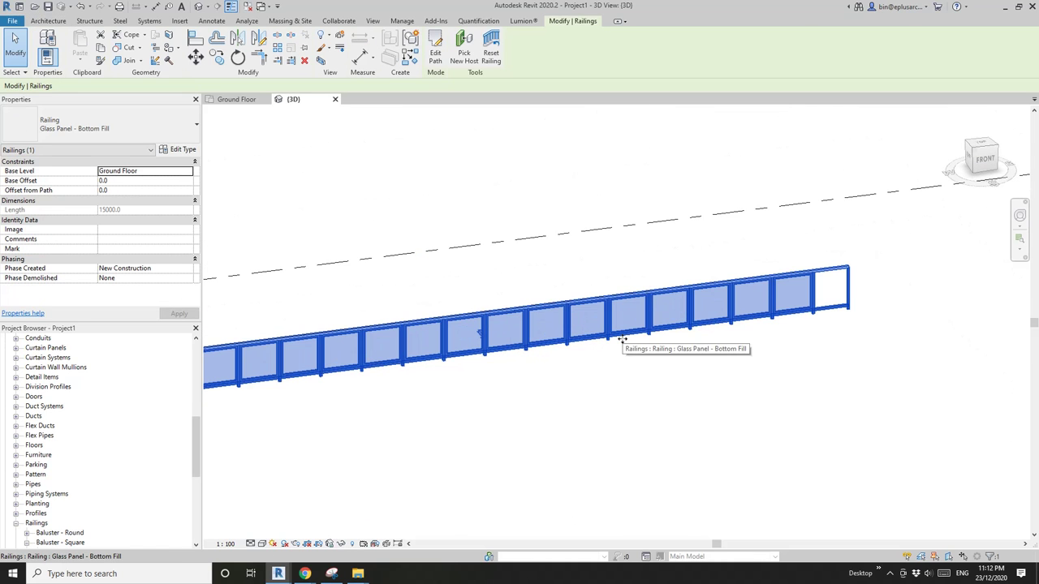
scroll(663, 348, down, 2)
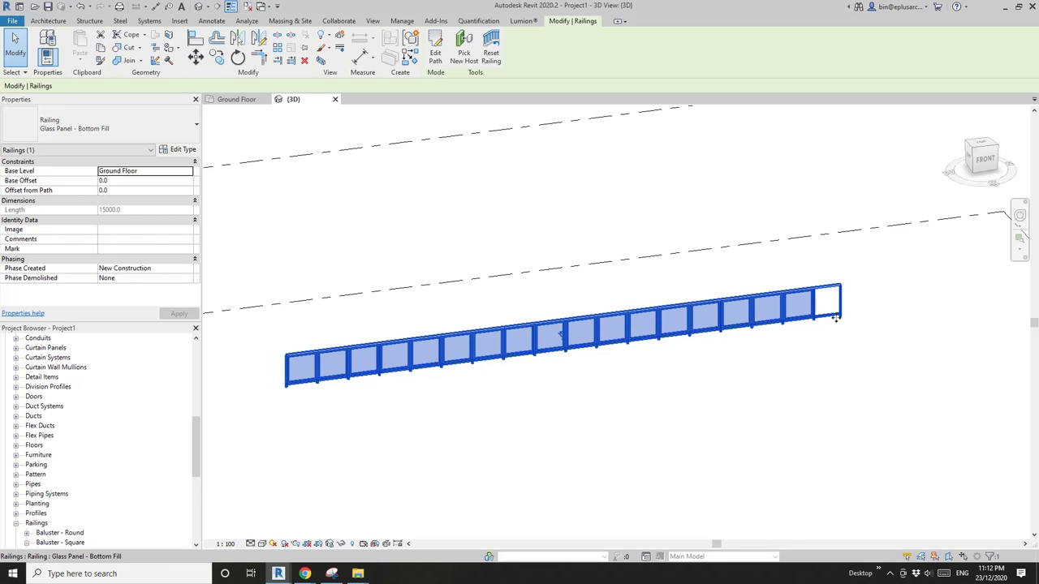
scroll(836, 318, up, 2)
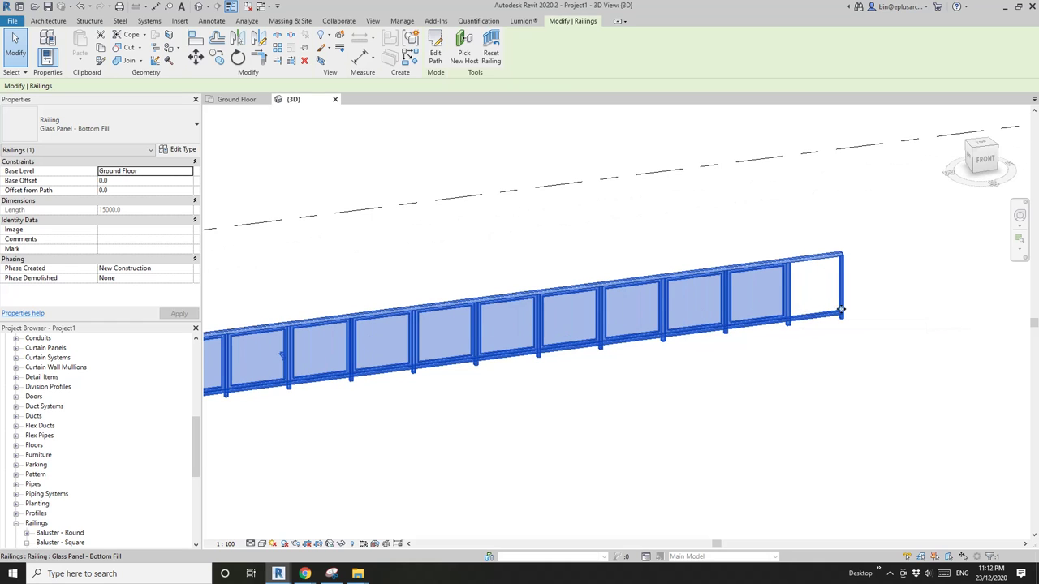
scroll(841, 313, up, 2)
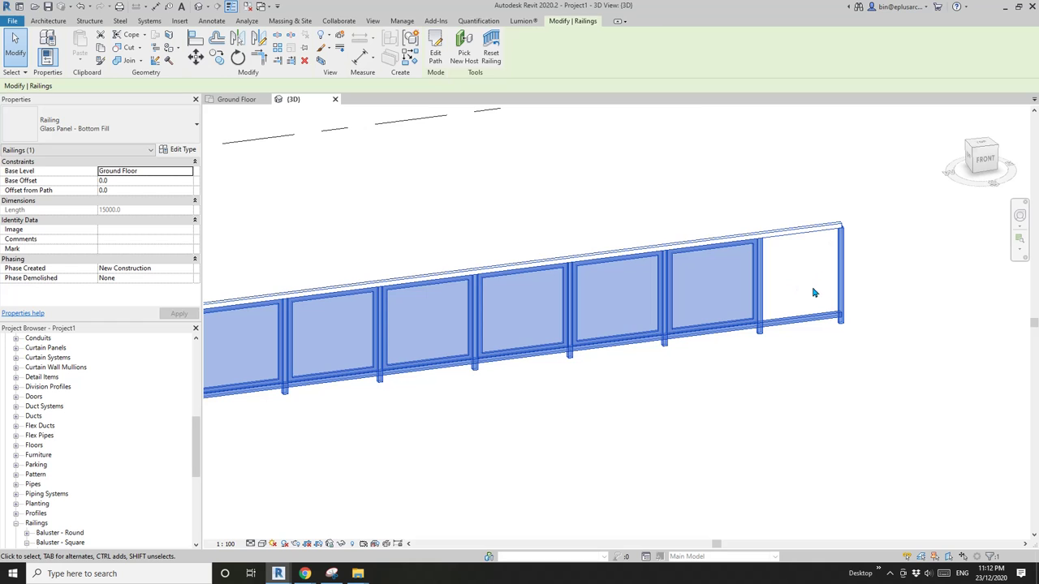
scroll(590, 325, down, 3)
Shorten the railing's path sketch line to 4000 mm and finish the sketch
double_click(682, 325)
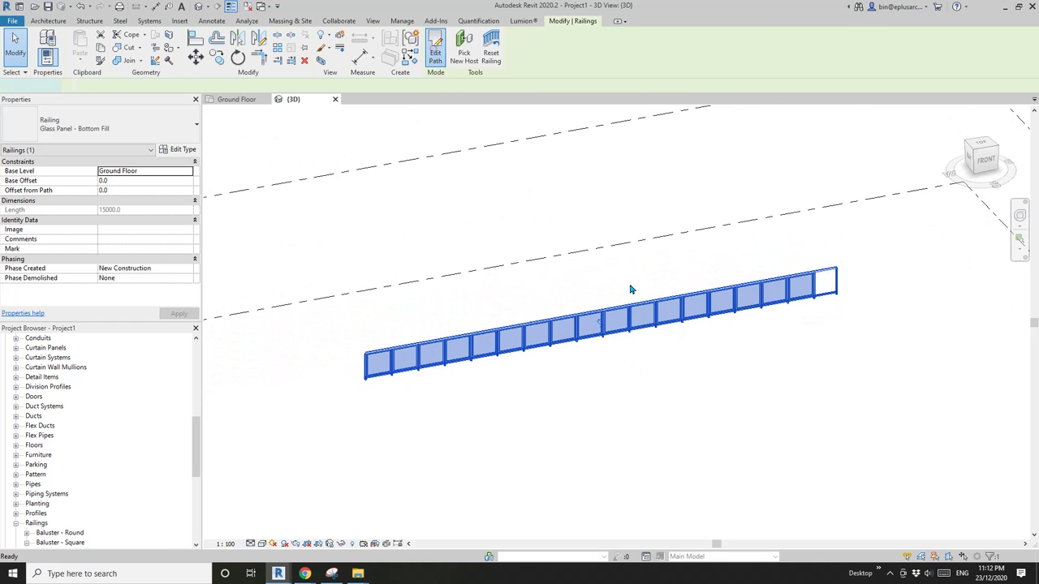
click(682, 324)
drag(834, 294, 464, 361)
scroll(398, 371, up, 5)
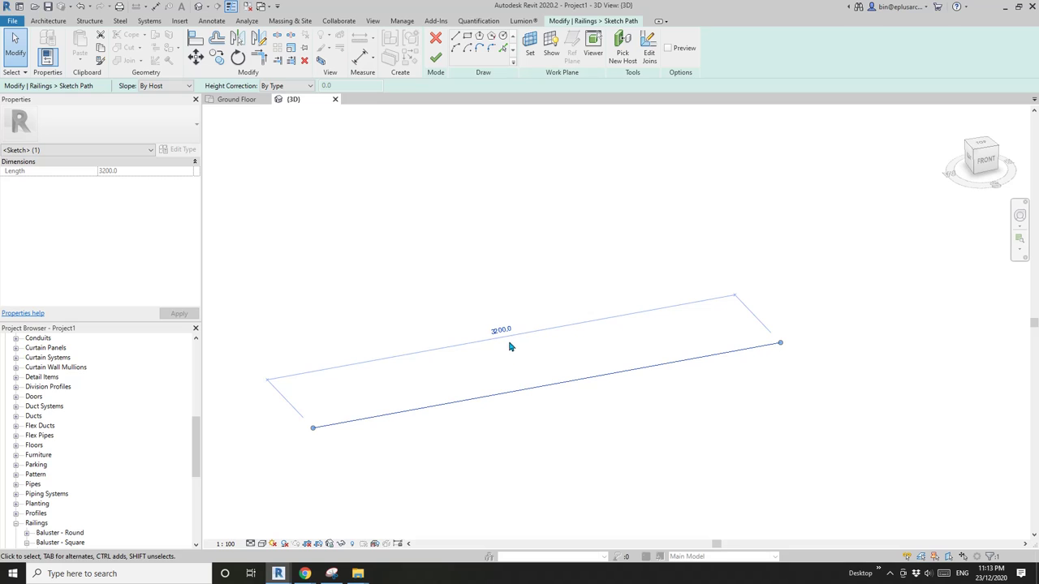
click(505, 332)
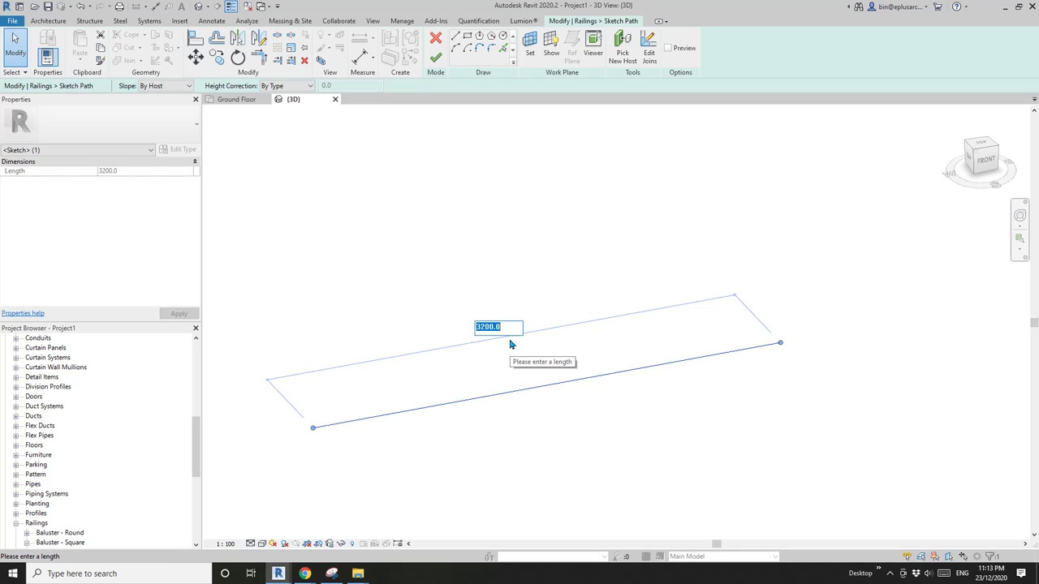
text(4000)
key(Return)
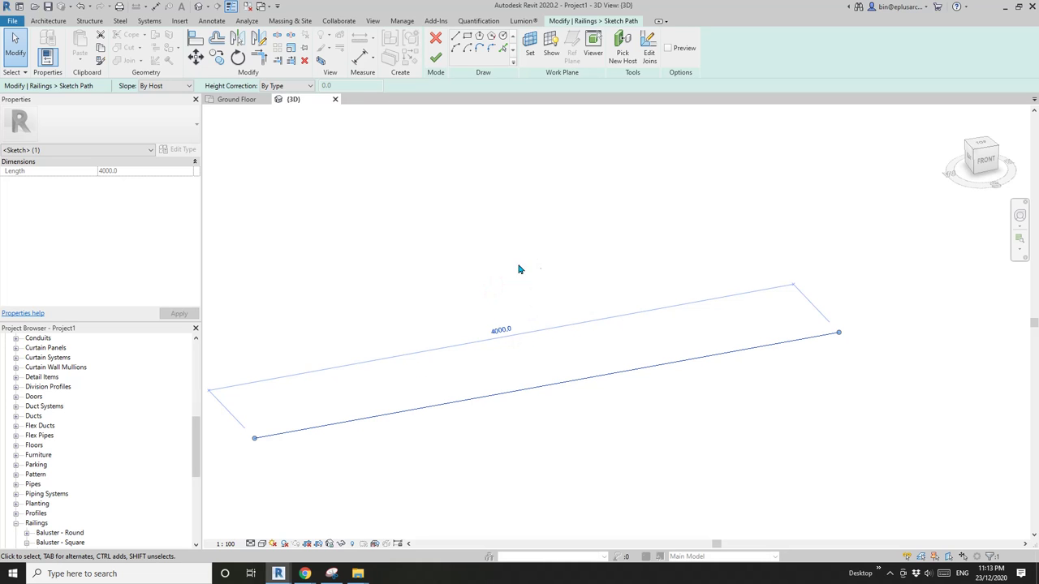
click(436, 58)
click(563, 202)
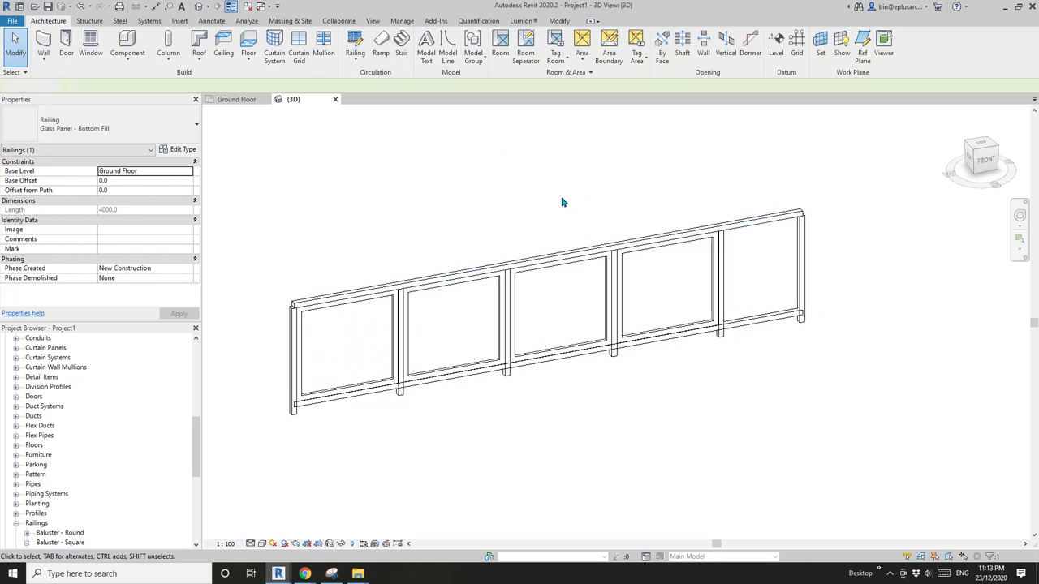
shift+middle_drag(562, 202, 626, 251)
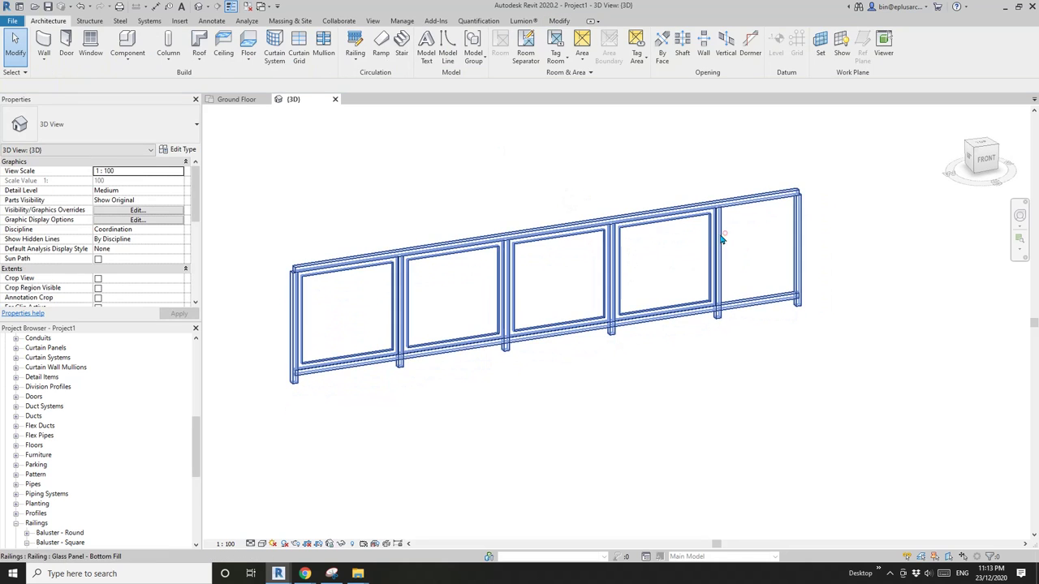
shift+middle_drag(721, 238, 734, 207)
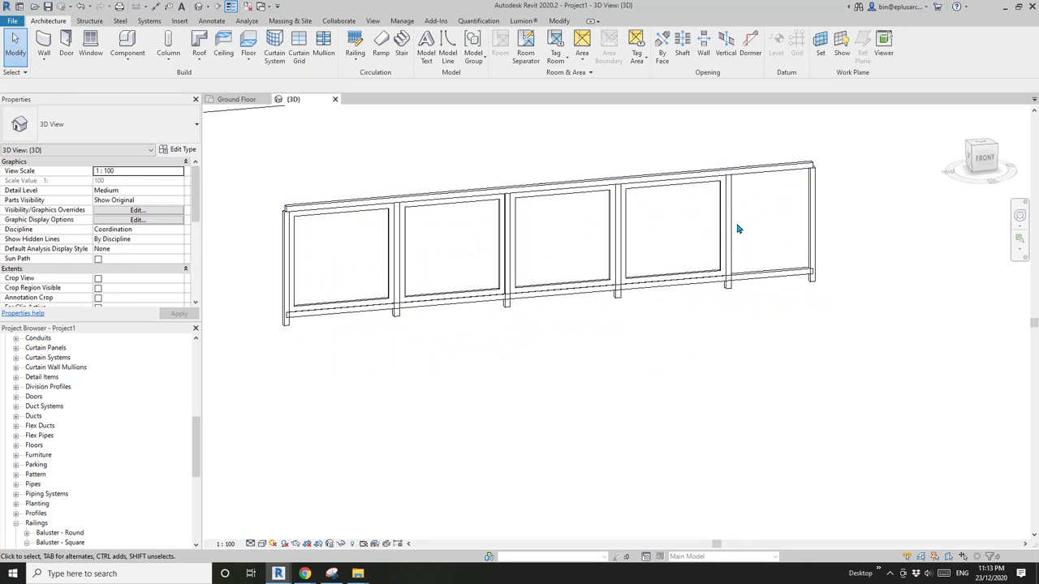
shift+middle_drag(644, 243, 478, 274)
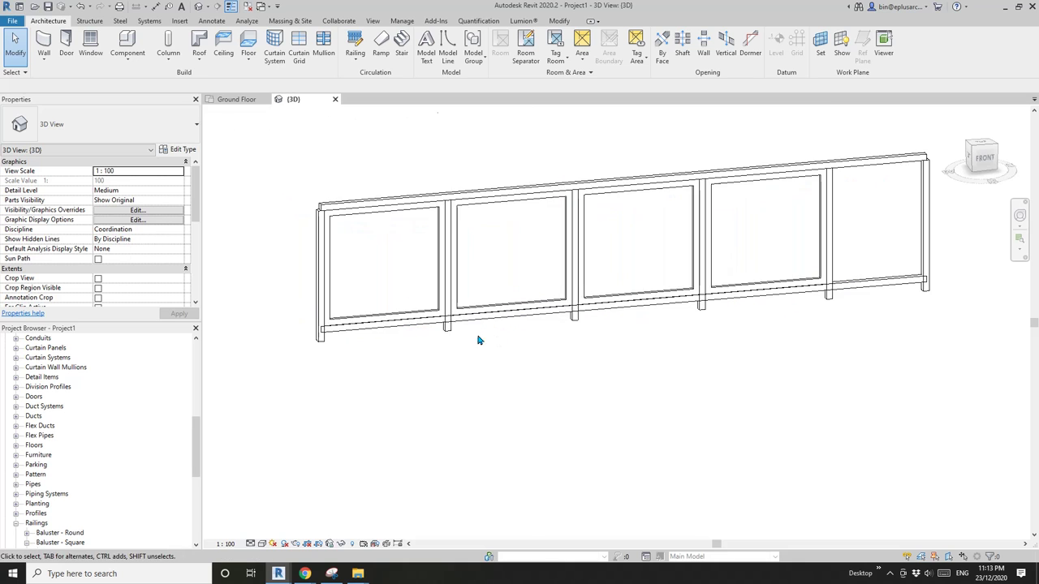
click(452, 333)
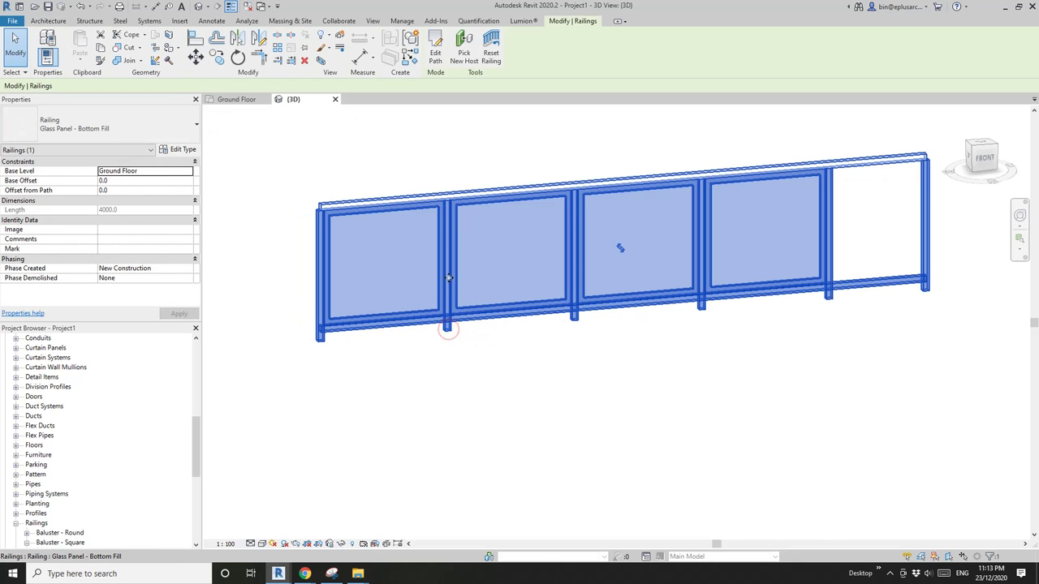
key(Escape)
shift+middle_drag(704, 268, 533, 290)
click(533, 290)
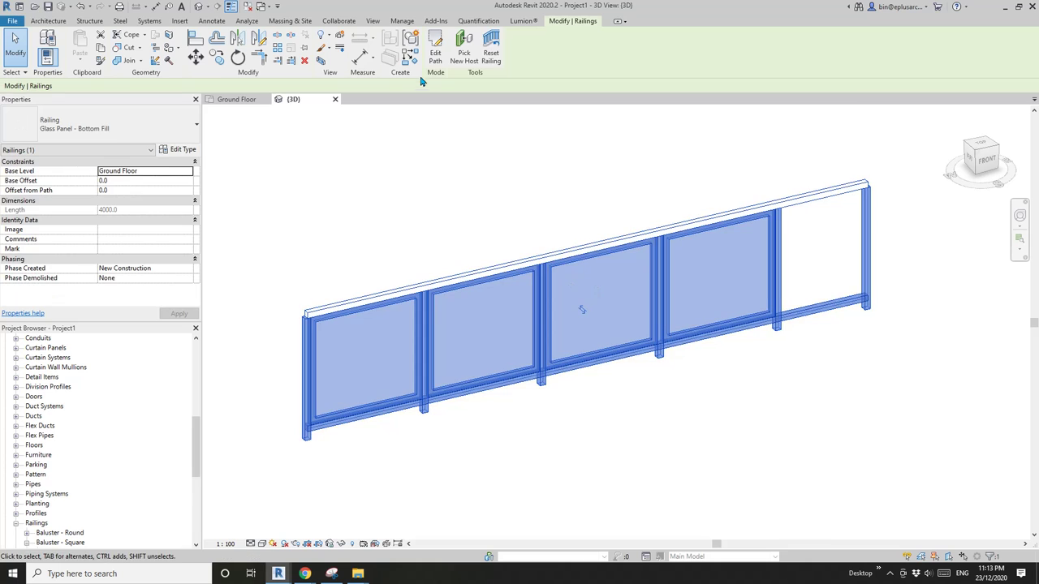
Reopen the railing path sketch and begin entering a formula into its 4000.0 length
click(436, 50)
click(582, 376)
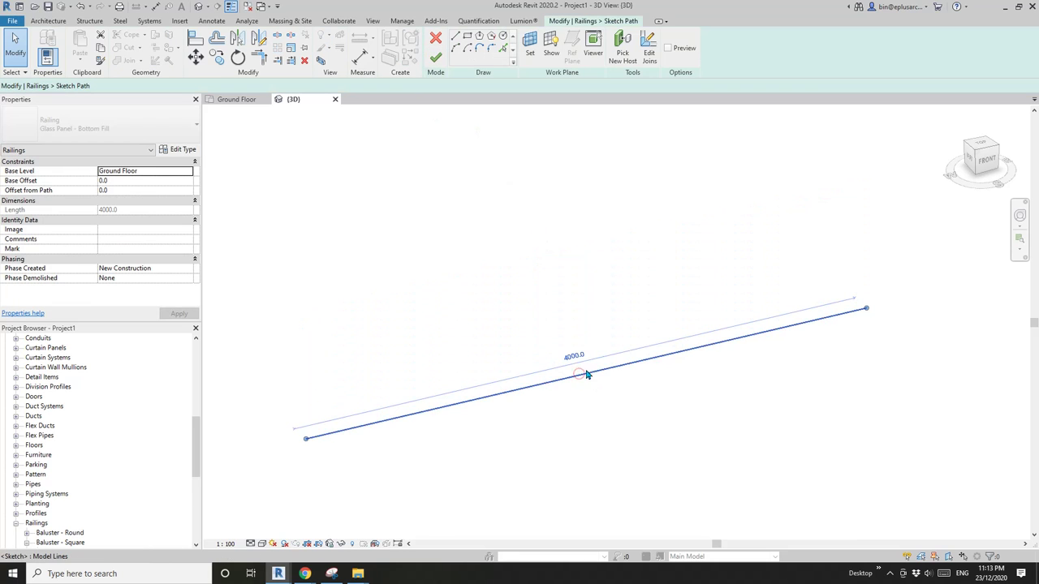
click(568, 352)
text(=840*5)
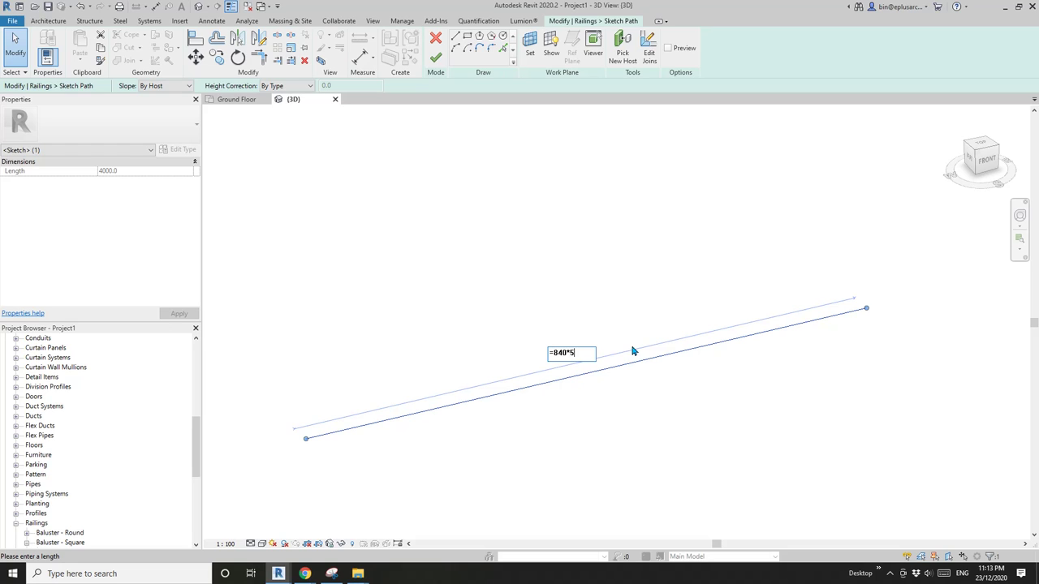
Commit the 4200 mm (840×5) path length and finish the glass railing sketch
key(Return)
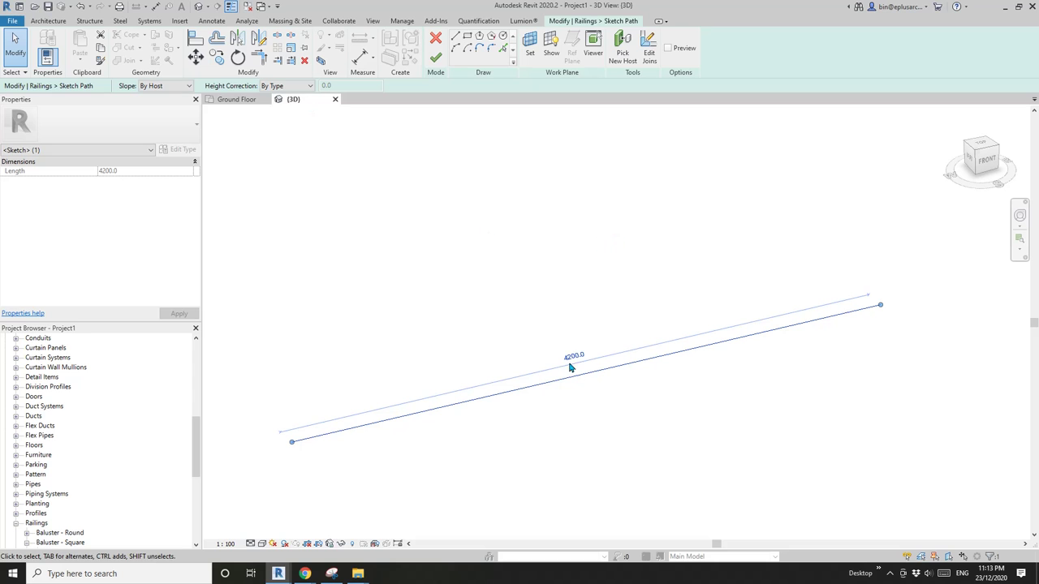
click(436, 57)
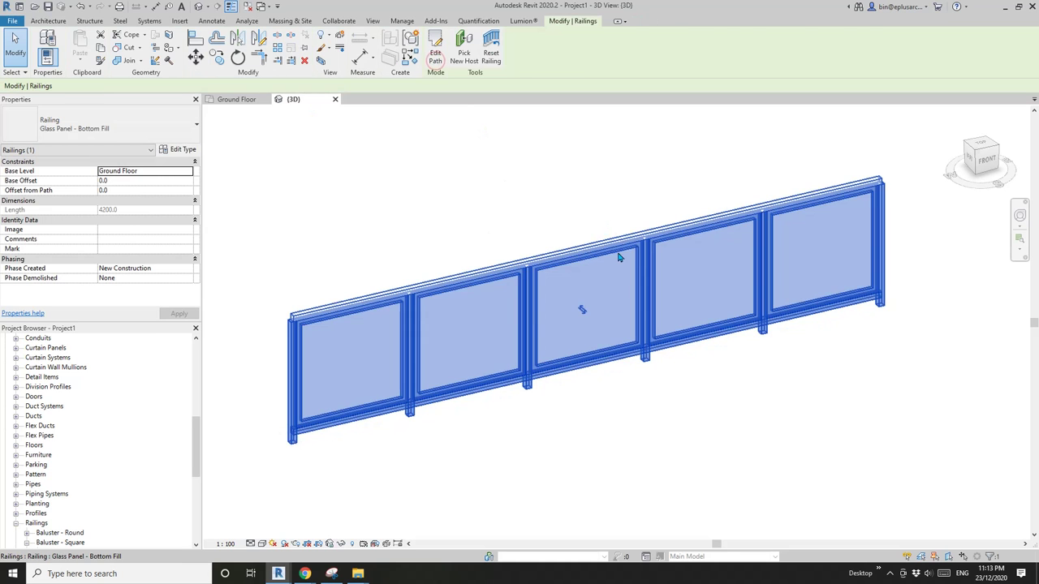
key(Escape)
Orbit and zoom the 3D view to inspect the five-panel glass railing
click(299, 431)
shift+middle_drag(298, 430, 482, 363)
click(406, 403)
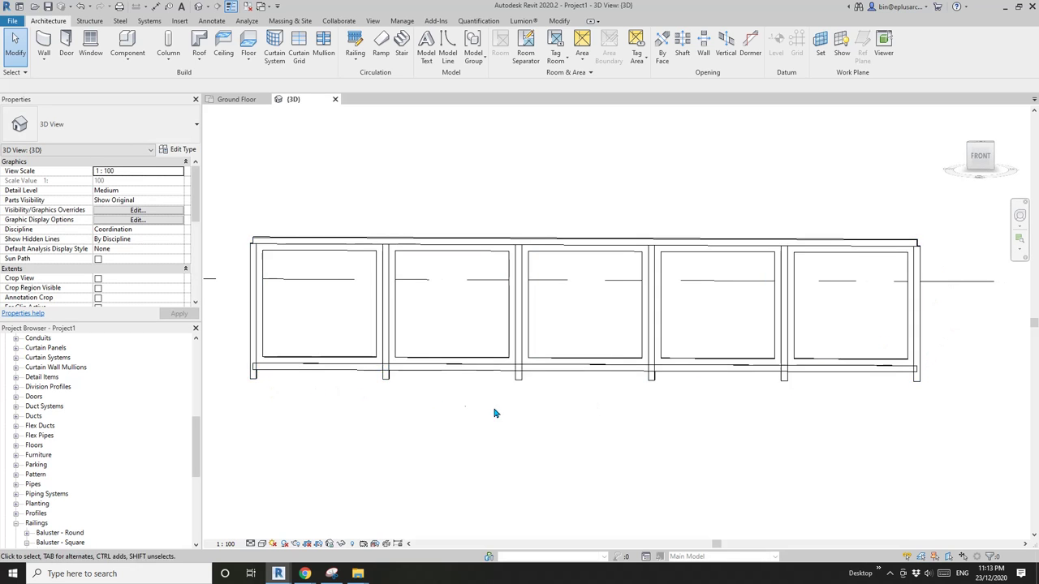
scroll(353, 401, up, 2)
scroll(353, 401, up, 3)
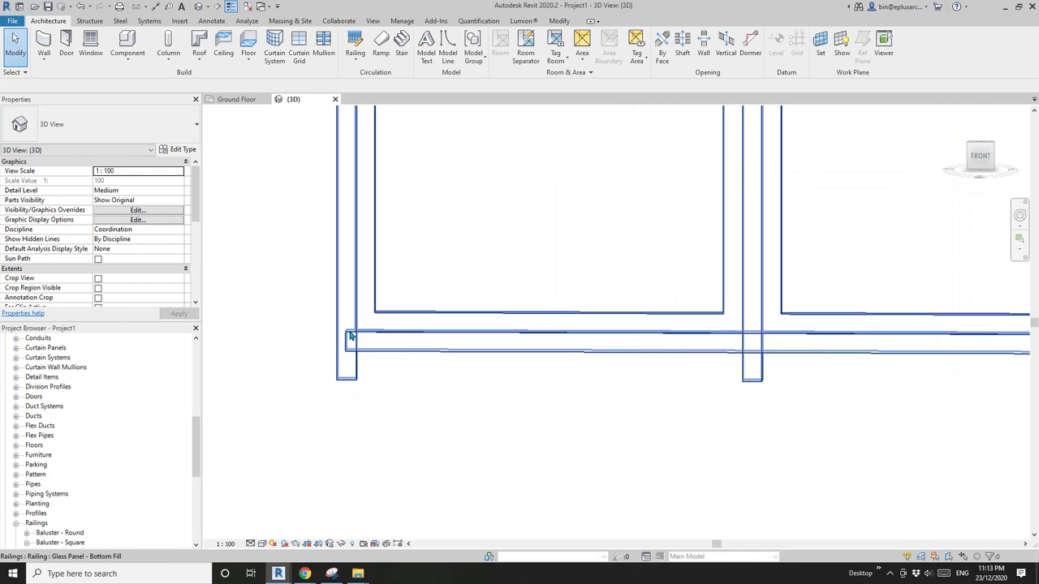
scroll(382, 357, down, 4)
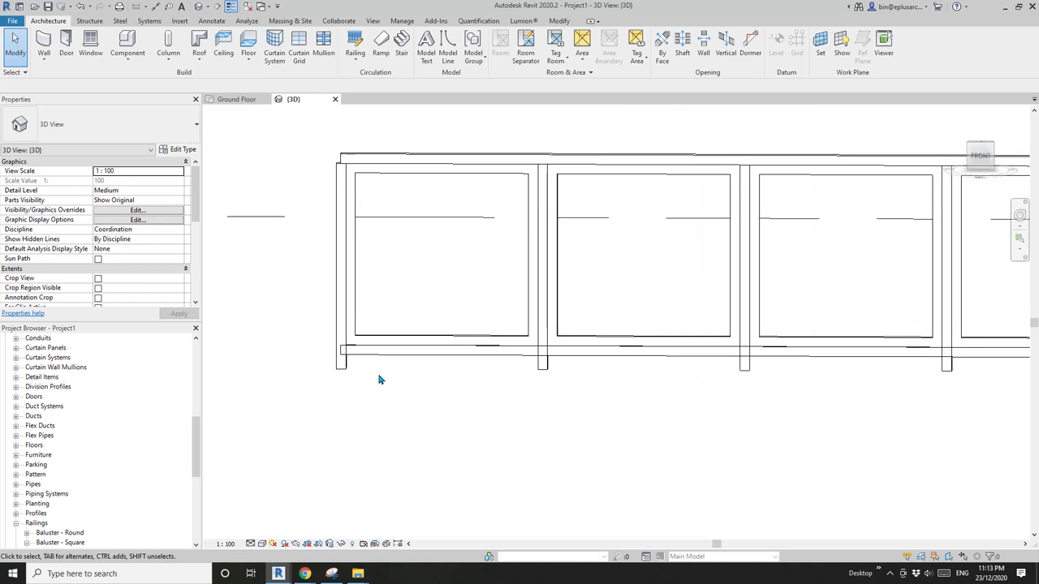
click(369, 352)
shift+middle_drag(408, 391, 501, 417)
key(Escape)
scroll(359, 220, up, 3)
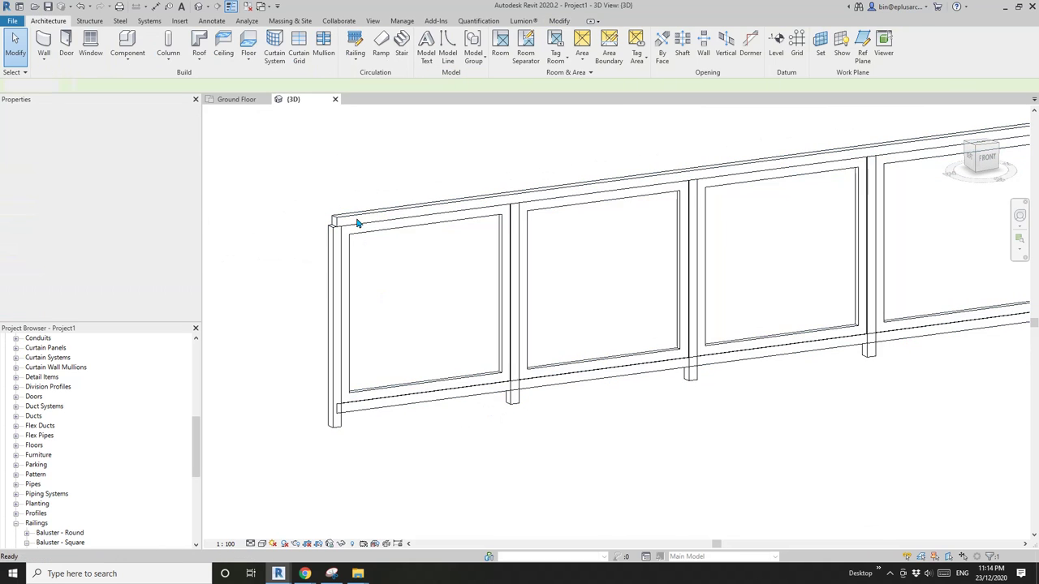
Tab-select the top rail at the left end and open its path for editing
key(Tab)
click(339, 203)
scroll(345, 209, up, 2)
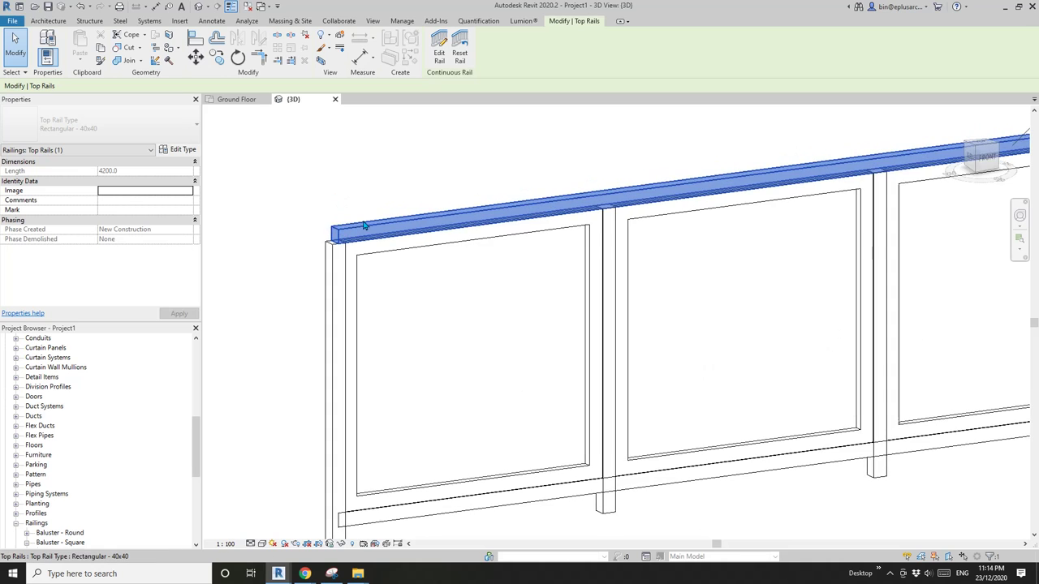
scroll(353, 230, down, 2)
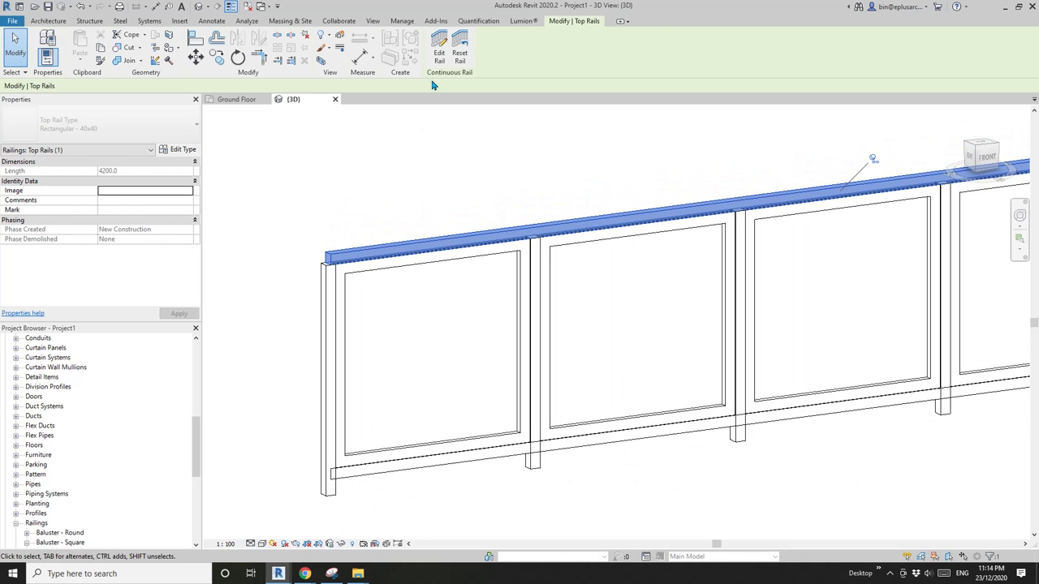
click(439, 51)
click(593, 47)
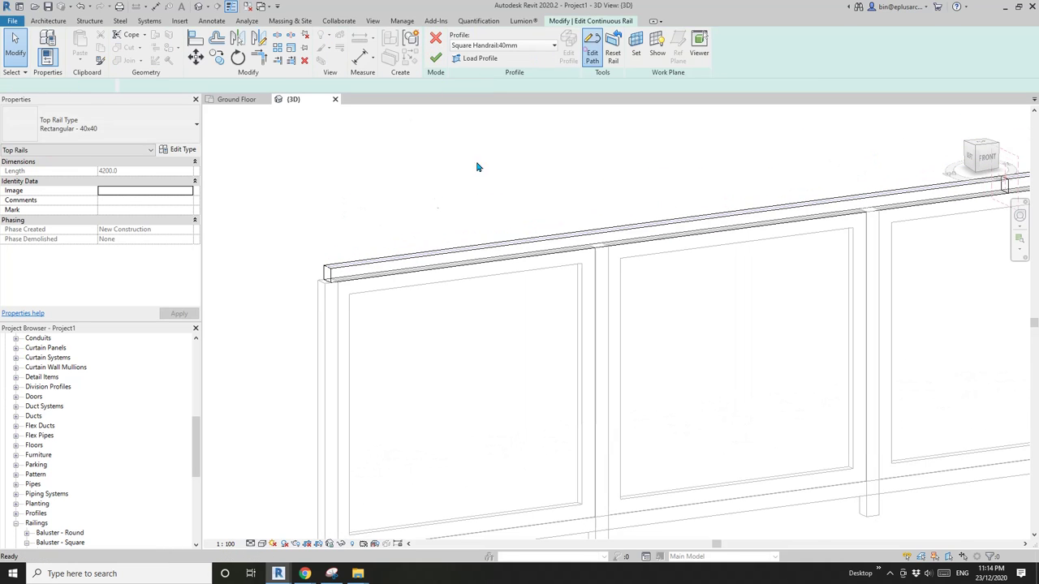
Draw a 20 mm path line extending the left end and finish both edit modes
click(455, 37)
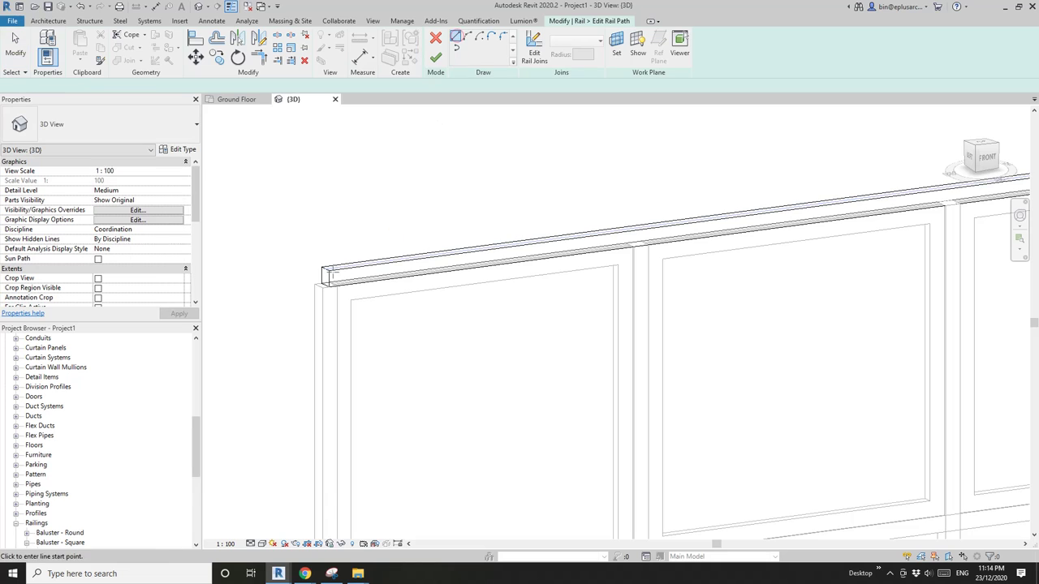
text(20)
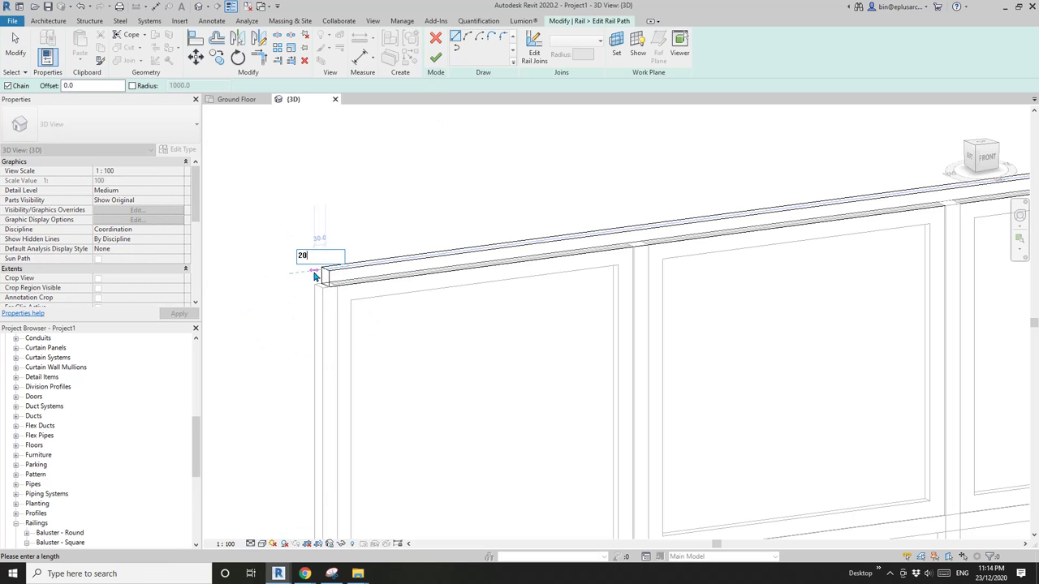
key(Return)
click(436, 57)
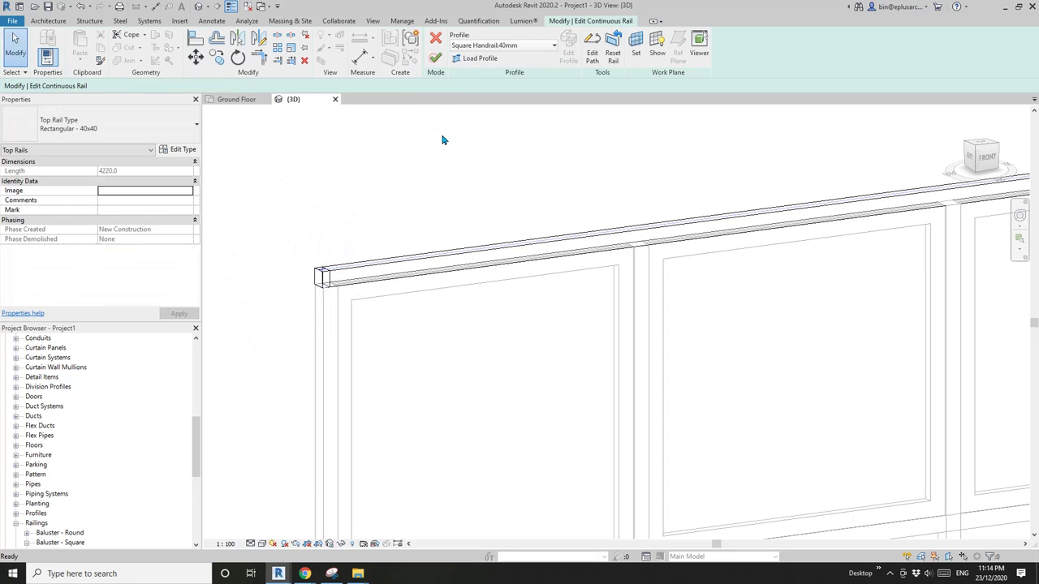
click(436, 57)
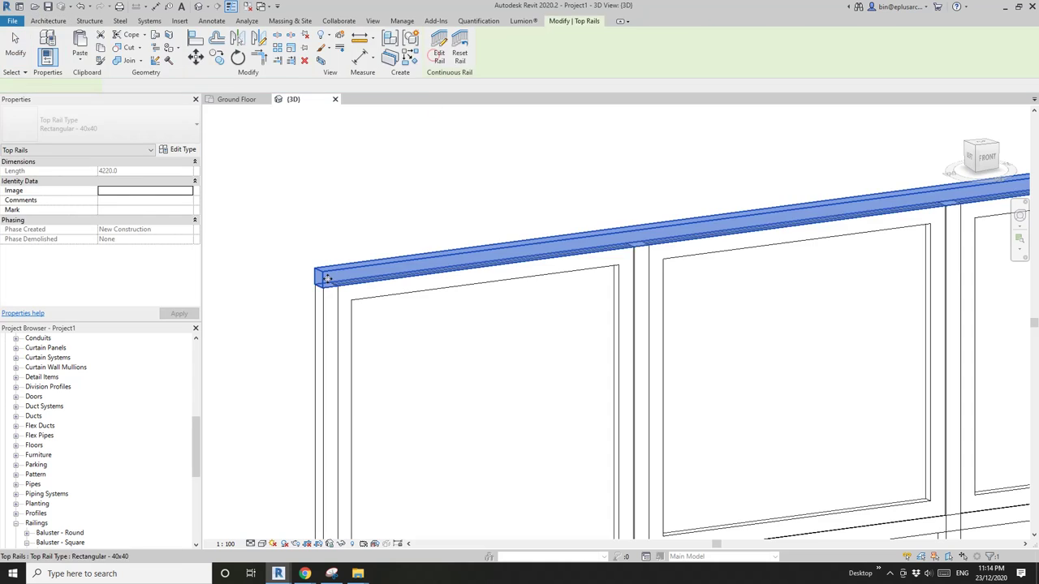
key(Escape)
scroll(641, 292, down, 5)
shift+middle_drag(568, 292, 640, 291)
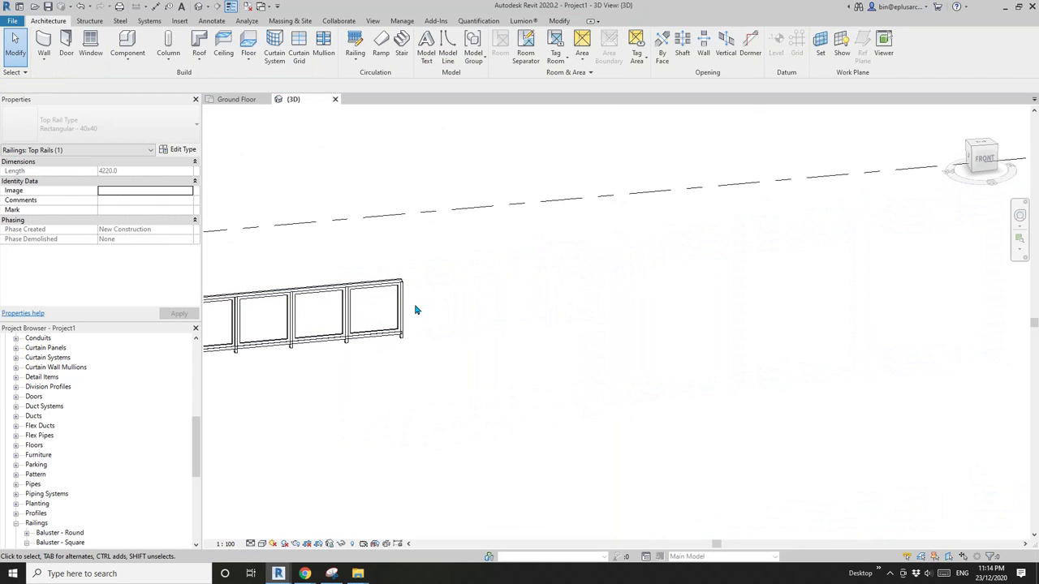
Add a 20 mm path extension to the top rail at the right end post
scroll(409, 305, up, 5)
click(382, 258)
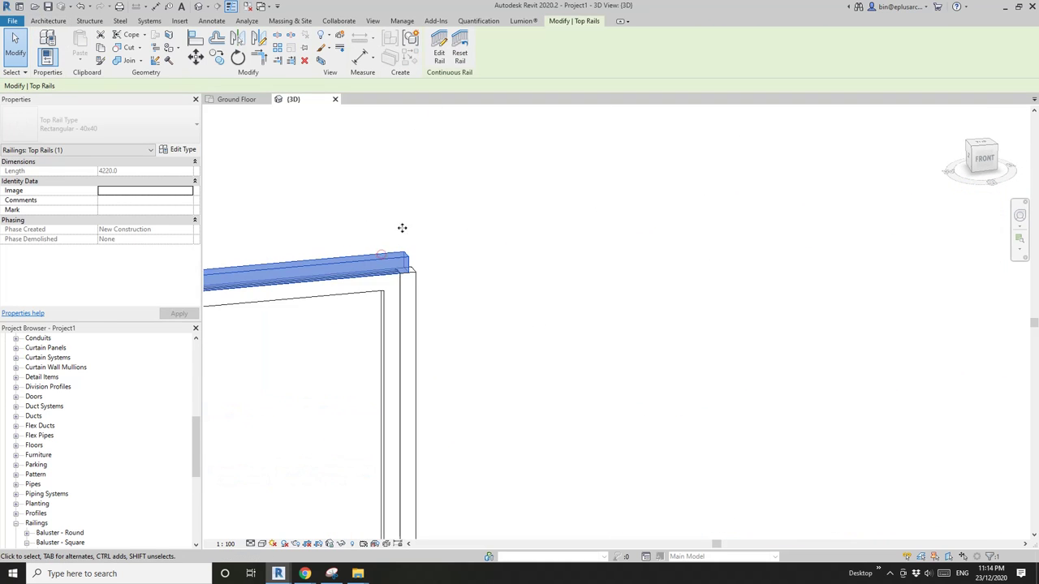
click(439, 50)
click(593, 48)
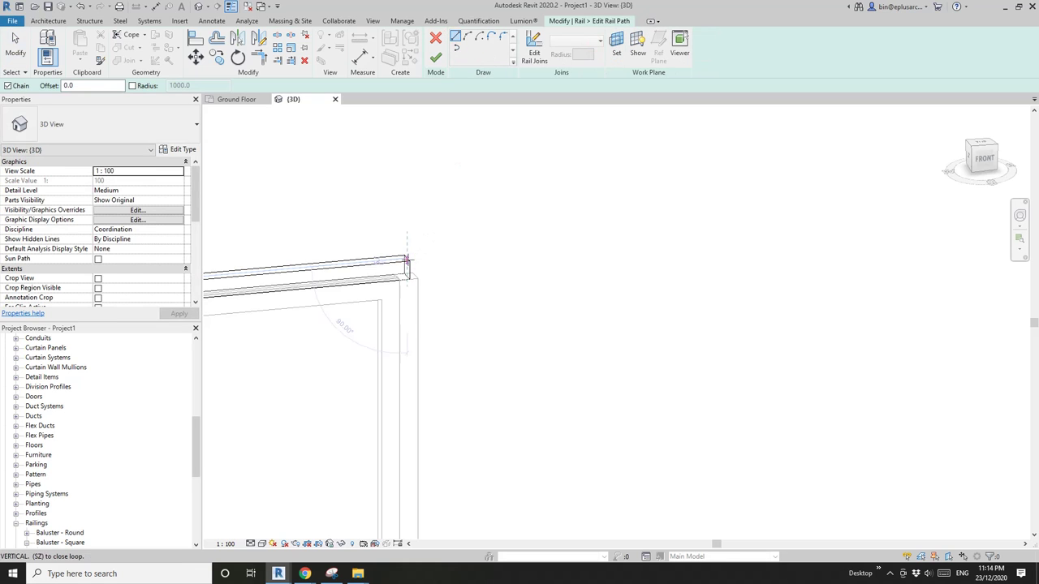
click(406, 259)
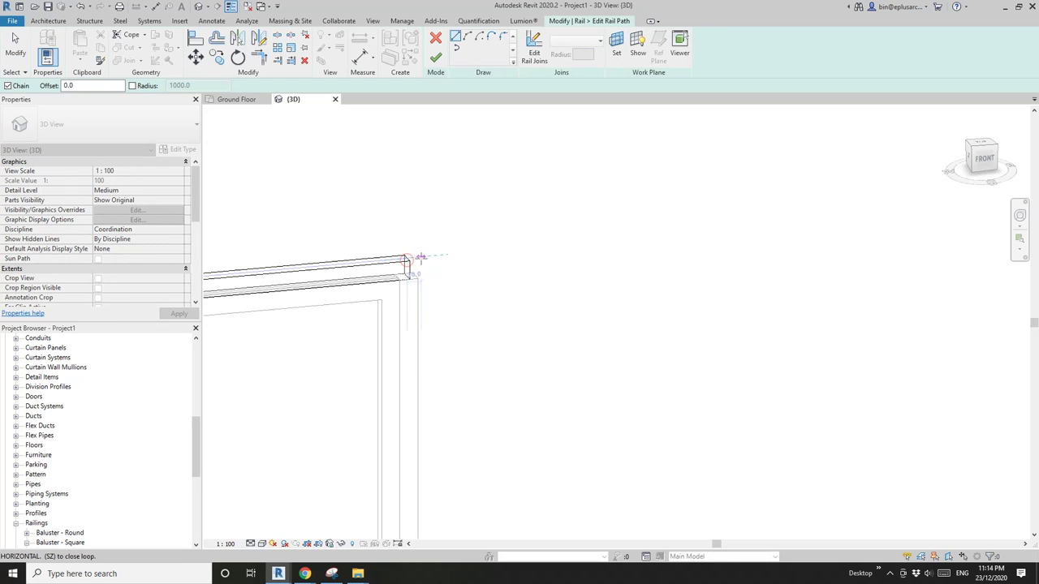
click(436, 58)
click(436, 58)
Orbit and zoom around the railing to check the rail overhangs, ending at the left end
click(533, 236)
scroll(482, 281, down, 3)
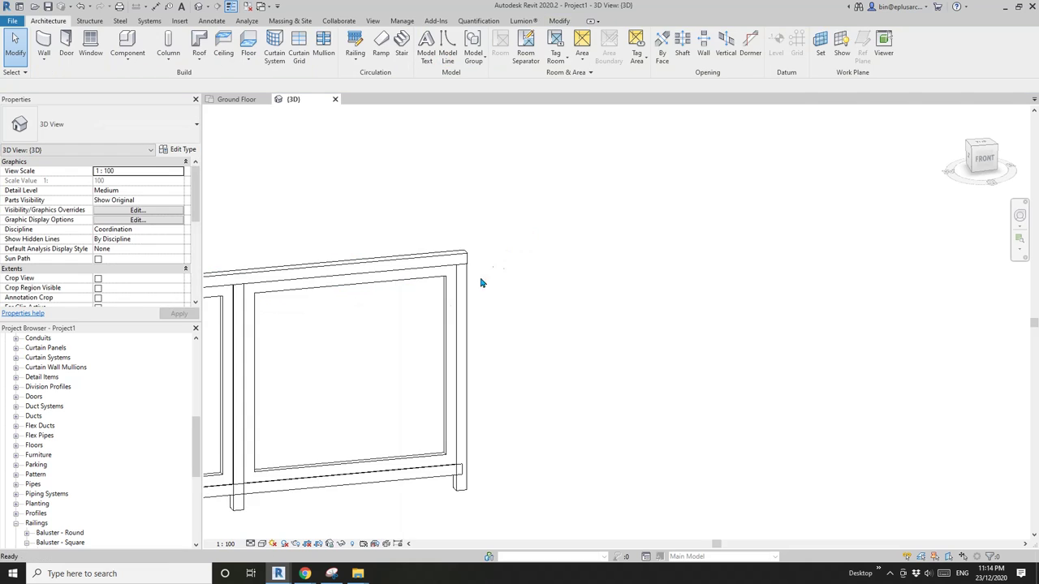
shift+middle_drag(482, 281, 633, 365)
scroll(637, 363, up, 3)
scroll(637, 362, down, 4)
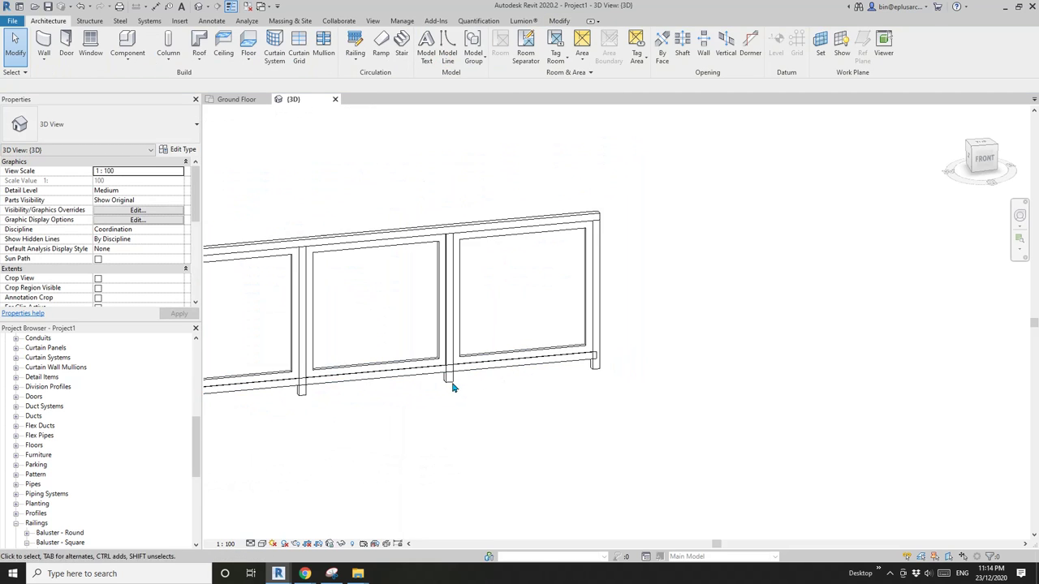
scroll(622, 365, up, 5)
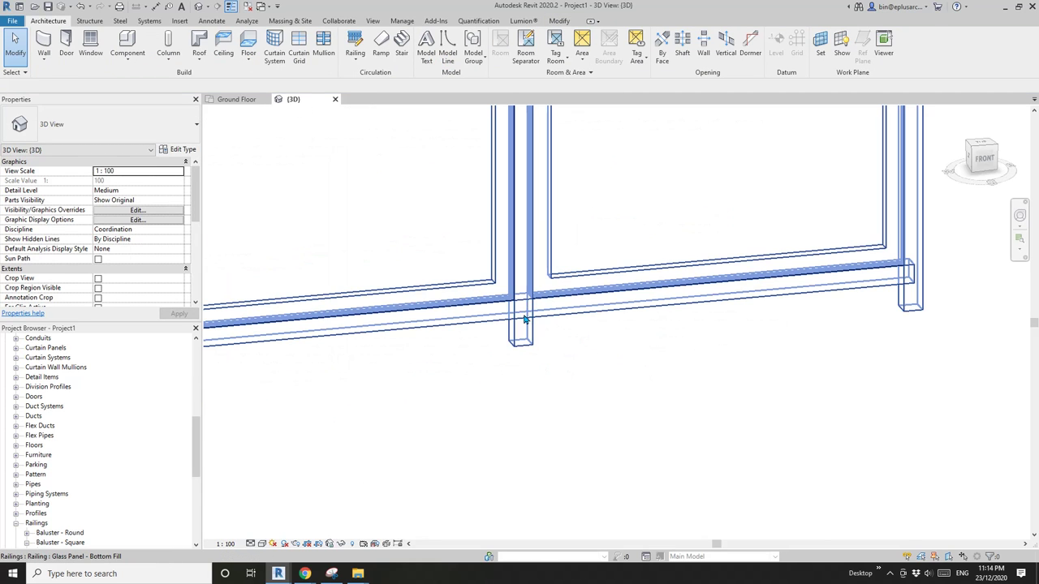
scroll(580, 335, down, 4)
shift+middle_drag(590, 330, 571, 259)
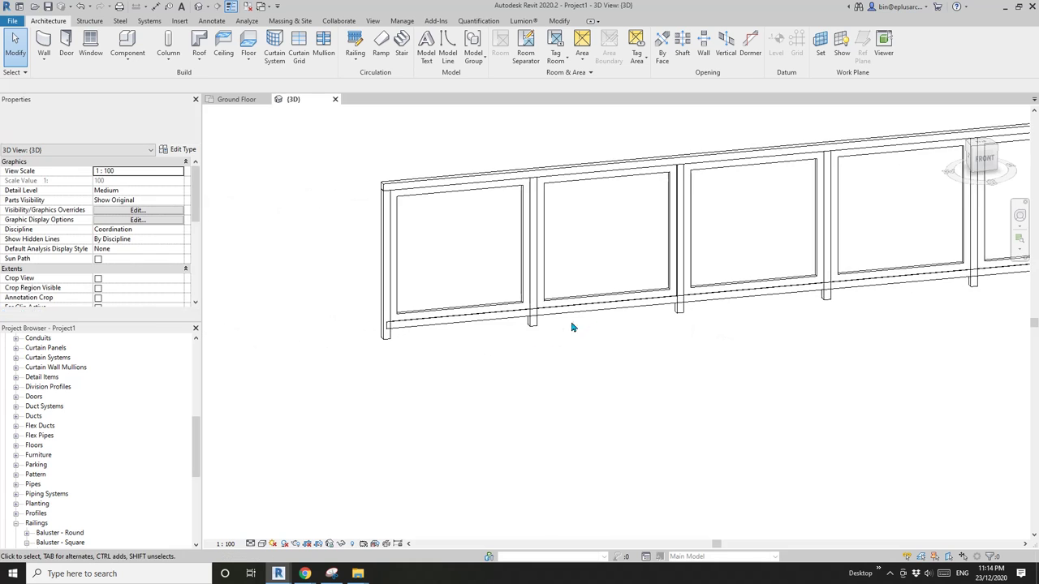
Orbit around the glass railing to inspect the panels and top rail
click(531, 325)
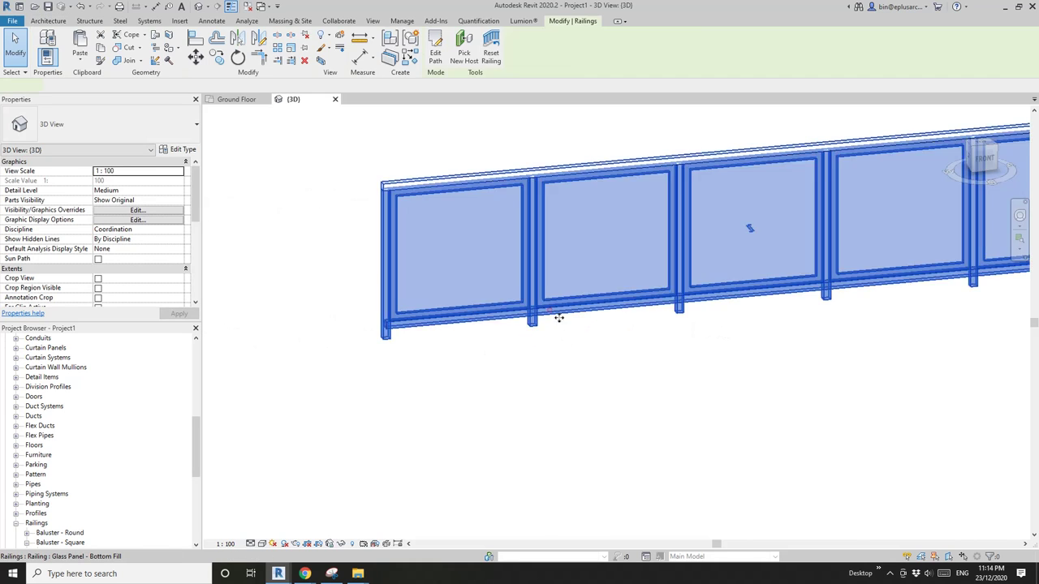
scroll(494, 308, up, 2)
click(436, 283)
scroll(410, 274, up, 2)
shift+middle_drag(409, 273, 383, 311)
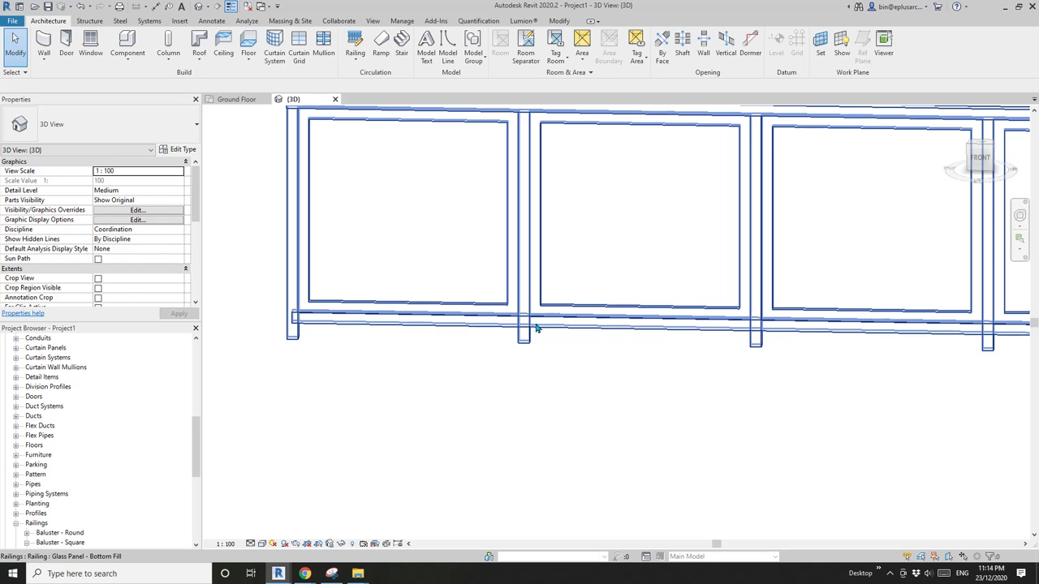
shift+middle_drag(516, 329, 434, 347)
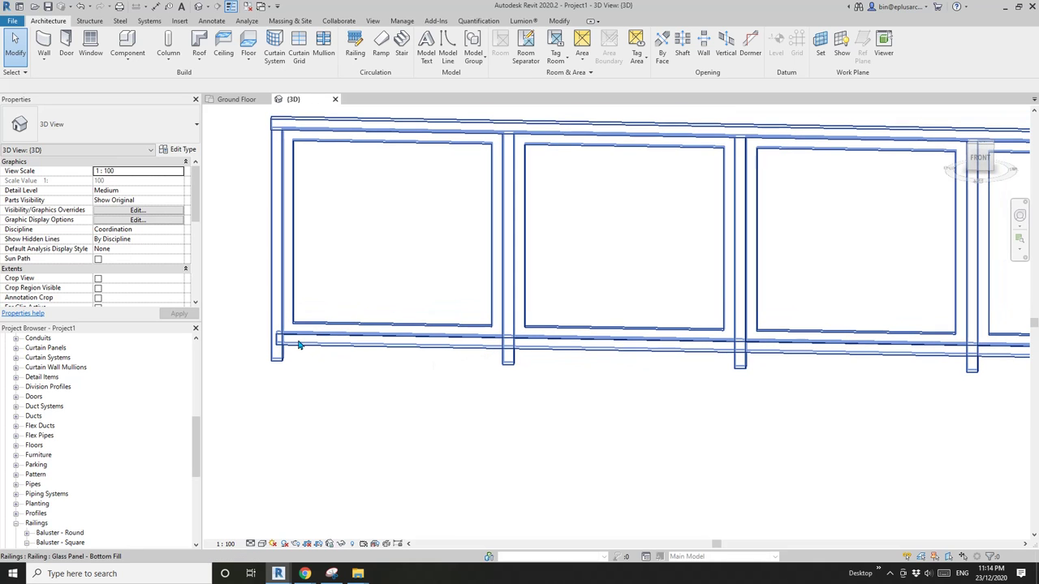
click(359, 345)
shift+middle_drag(360, 345, 370, 319)
key(Escape)
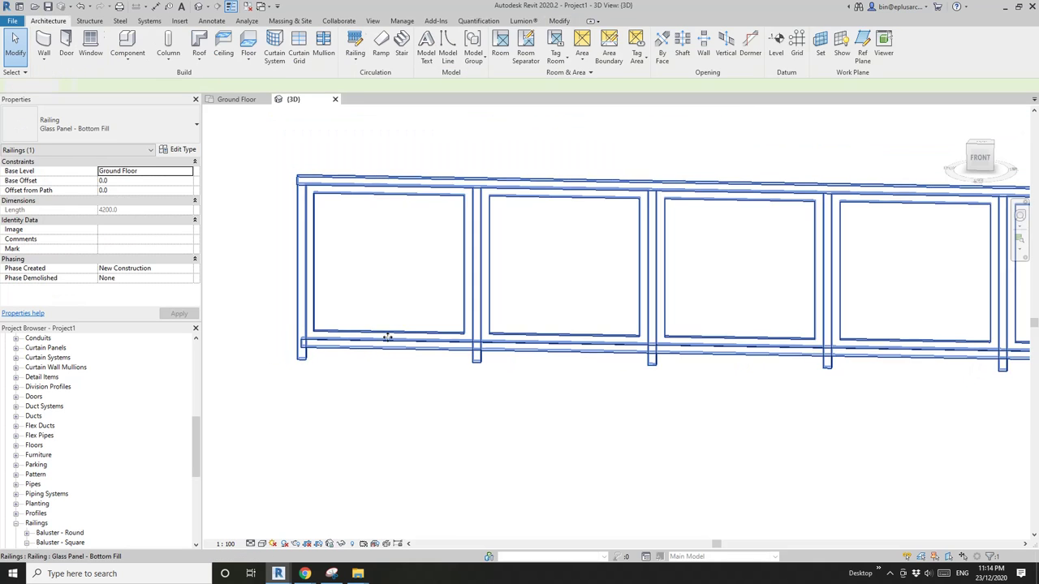
Delete Rail 2 from the Glass Panel - Bottom Fill rail structure and confirm both dialogs
click(344, 354)
click(169, 149)
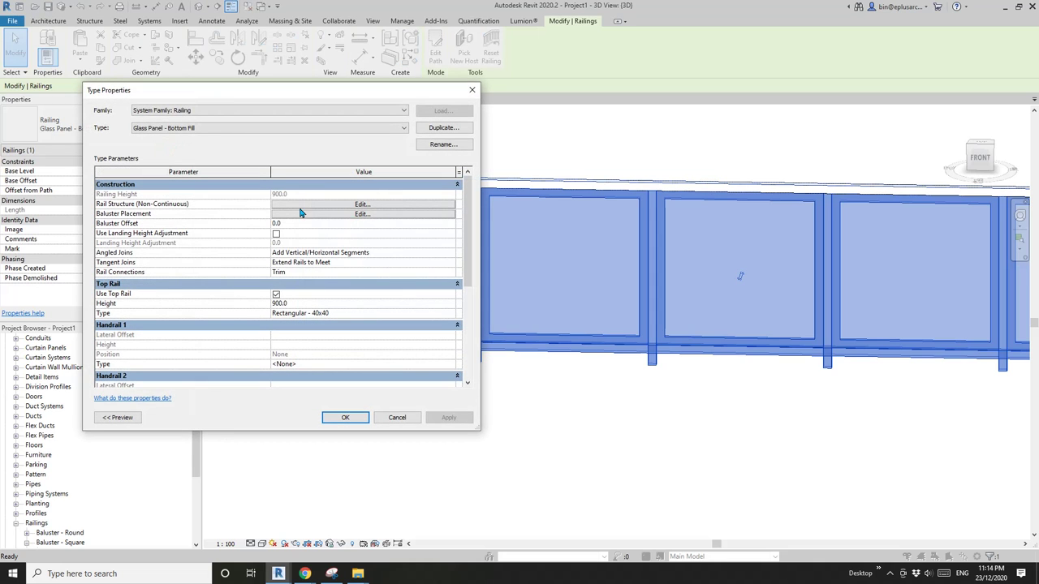
click(332, 205)
click(107, 162)
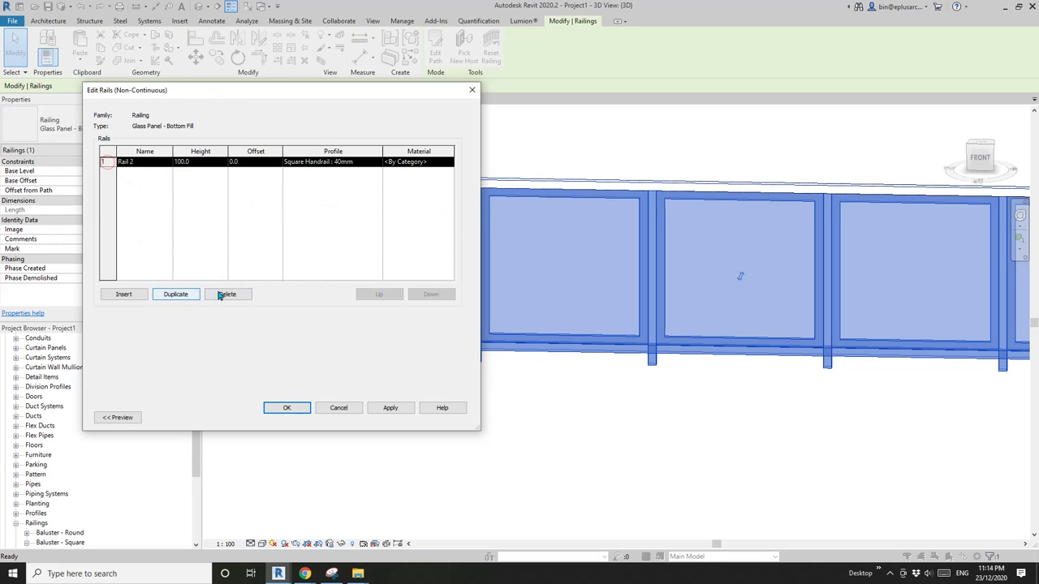
click(219, 294)
click(287, 409)
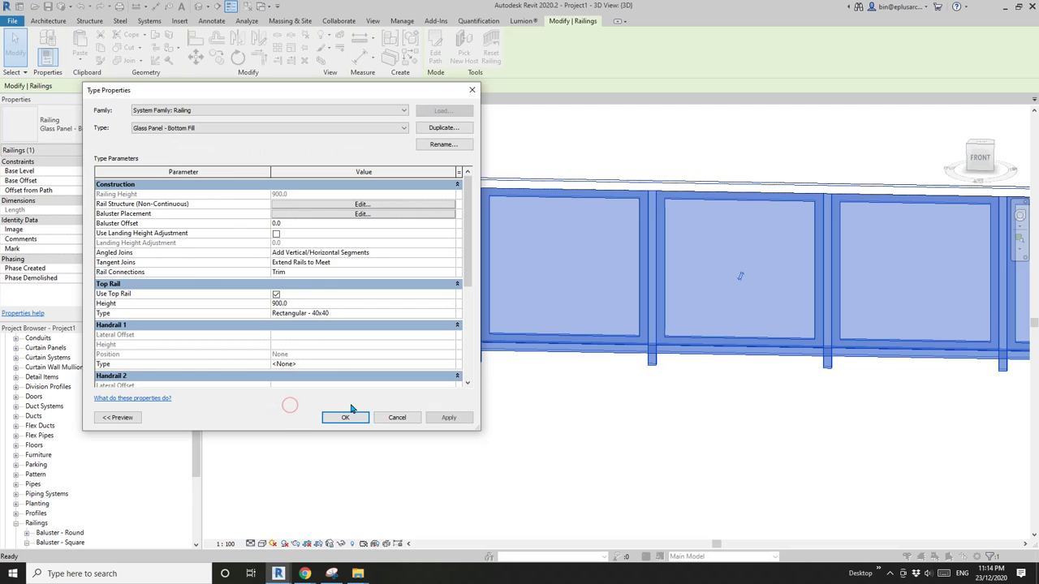
click(354, 420)
click(475, 390)
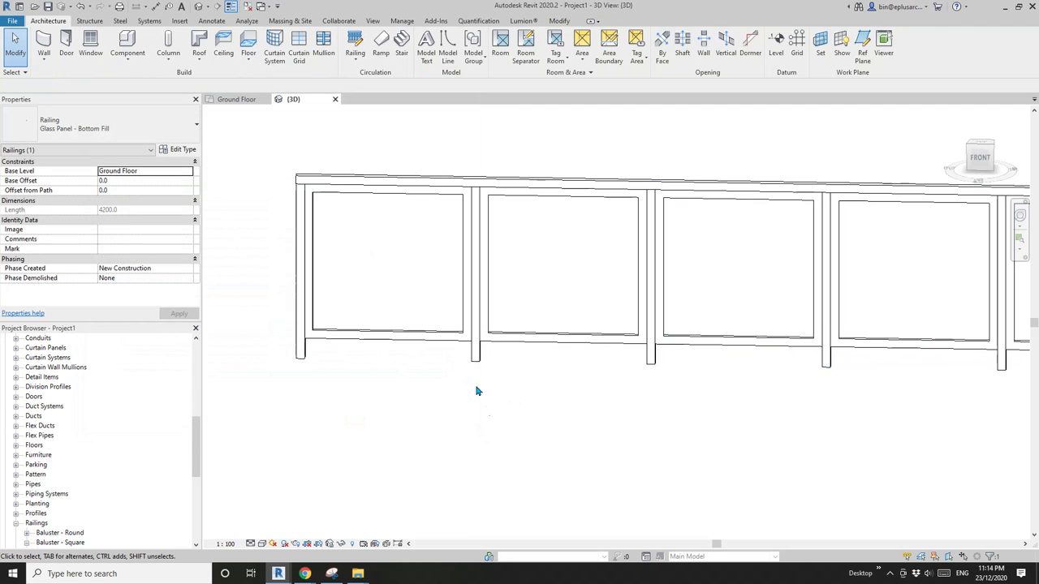
Compare the railing with the captured reference image and adjust the 3D view
shift+middle_drag(551, 385, 578, 385)
click(332, 574)
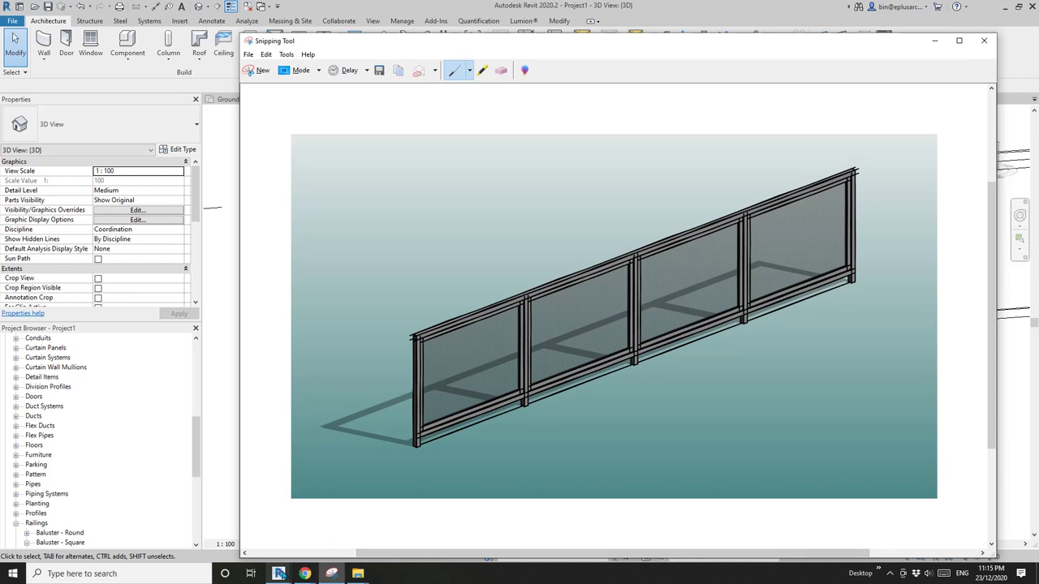
mouse_move(278, 573)
click(348, 515)
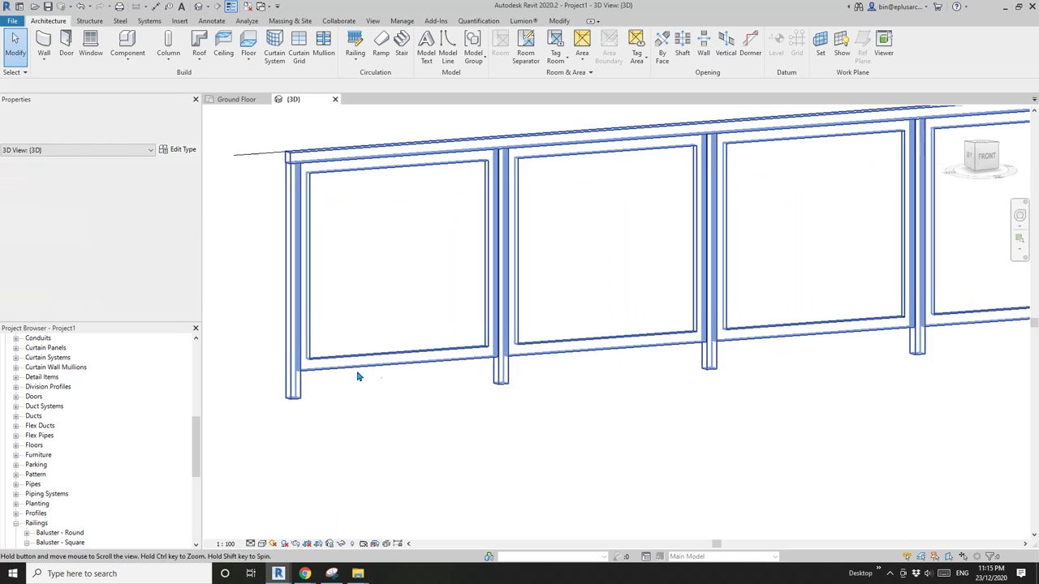
middle_drag(358, 377, 334, 388)
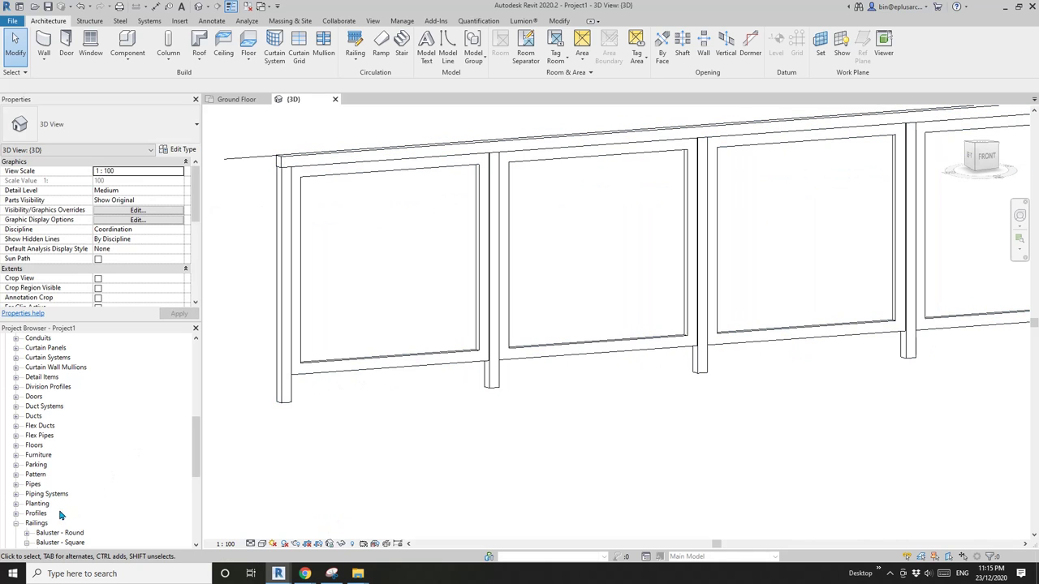
Open the Panel - Mesh railing family for editing from the Project Browser
click(61, 532)
scroll(61, 533, down, 3)
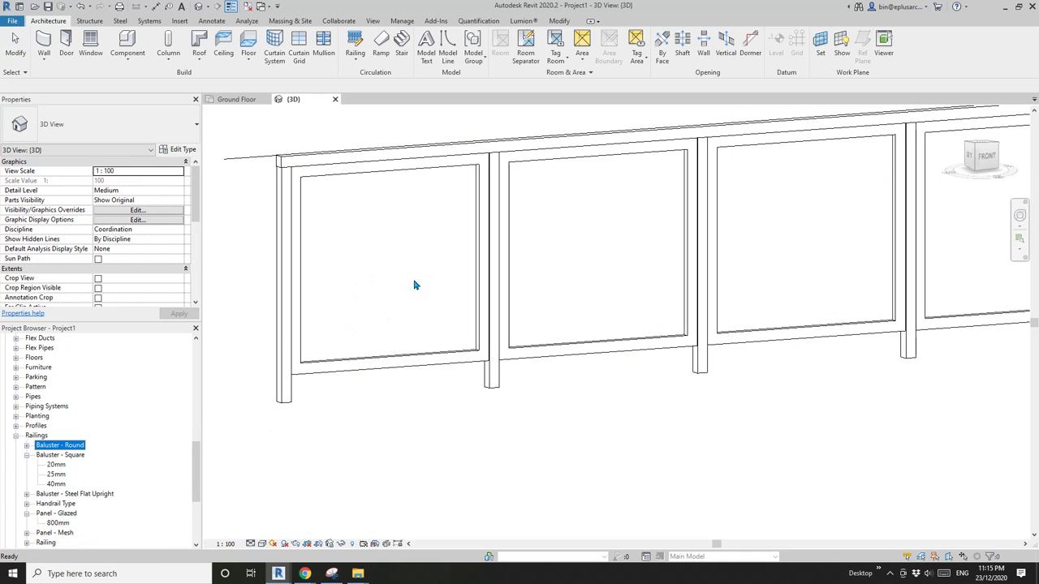
scroll(76, 497, down, 1)
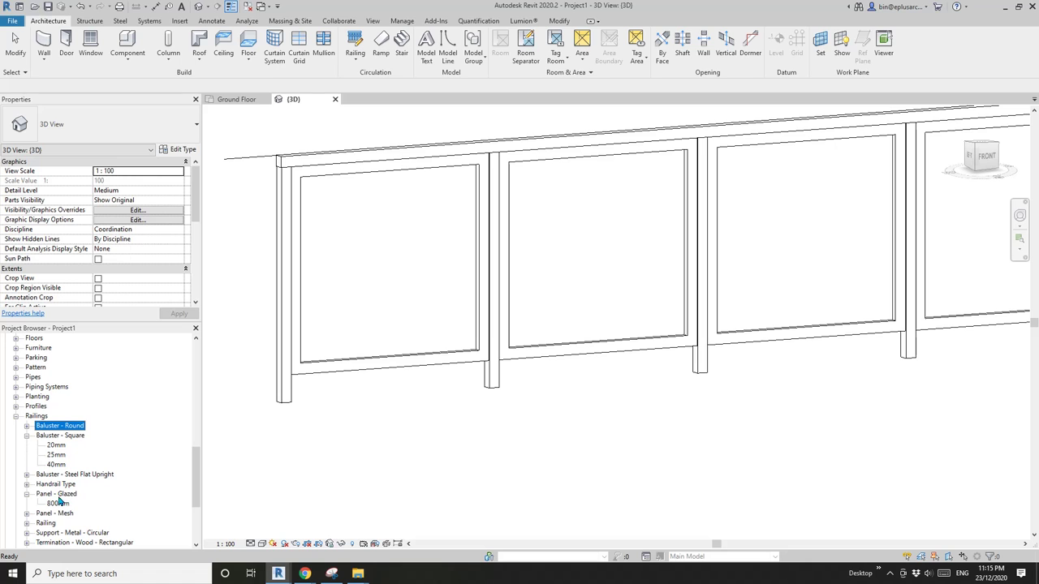
click(62, 515)
click(26, 513)
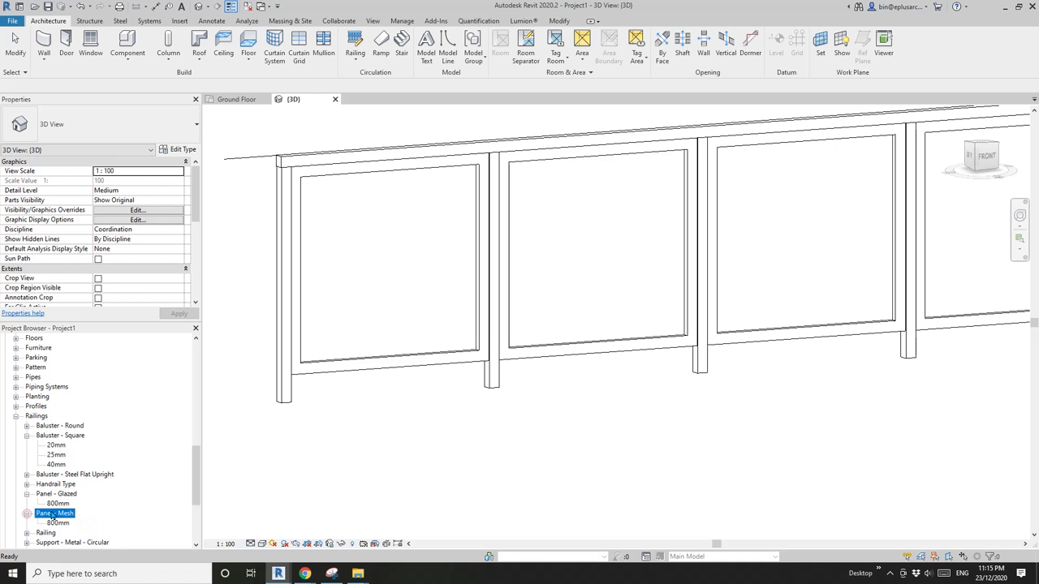
right_click(52, 514)
click(81, 429)
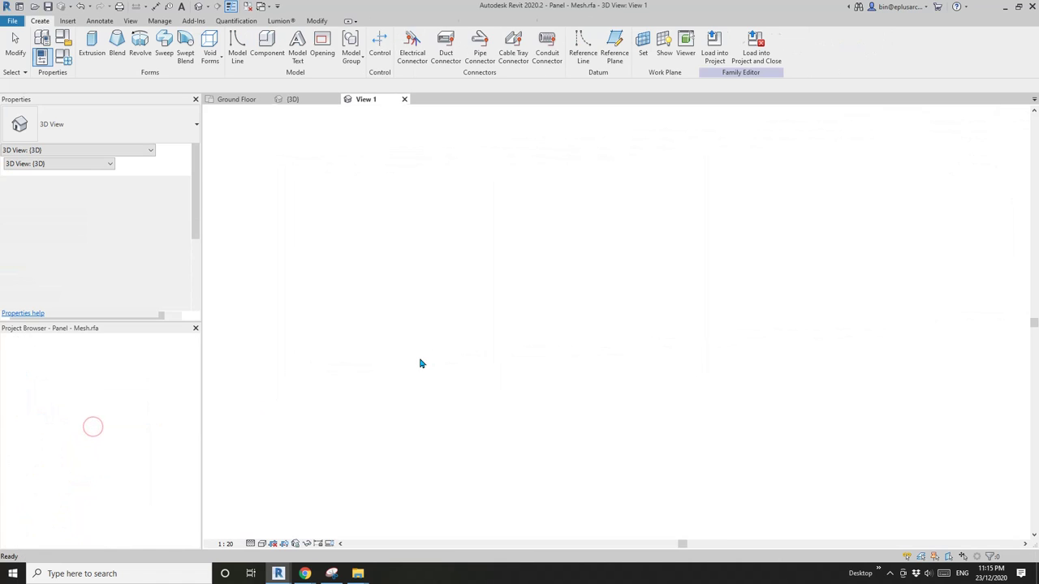
Start a new sweep whose path is picked from the lower diagonal frame edge
scroll(533, 378, up, 4)
scroll(514, 405, up, 1)
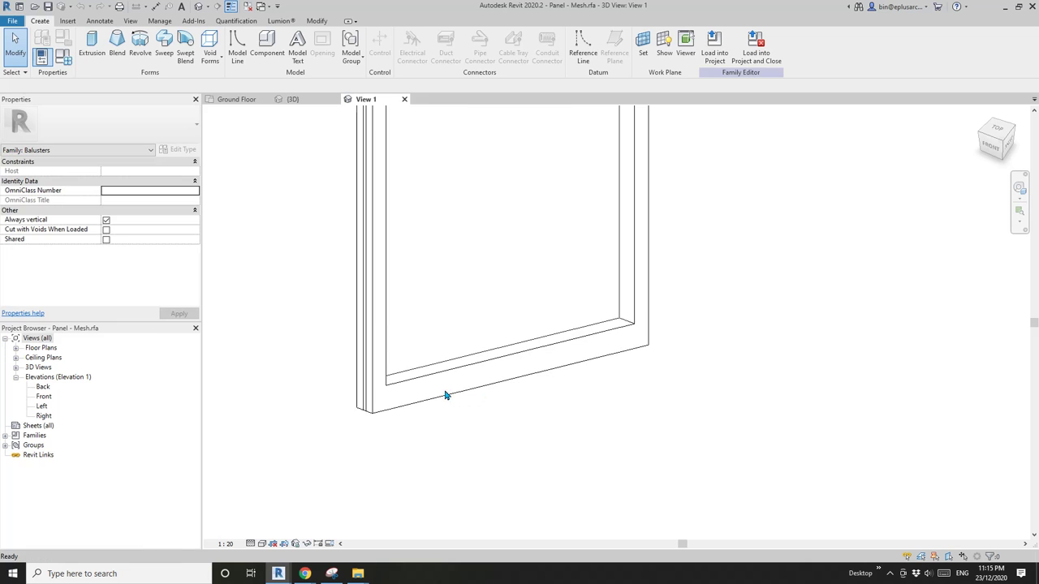
click(447, 394)
scroll(501, 365, up, 3)
click(490, 327)
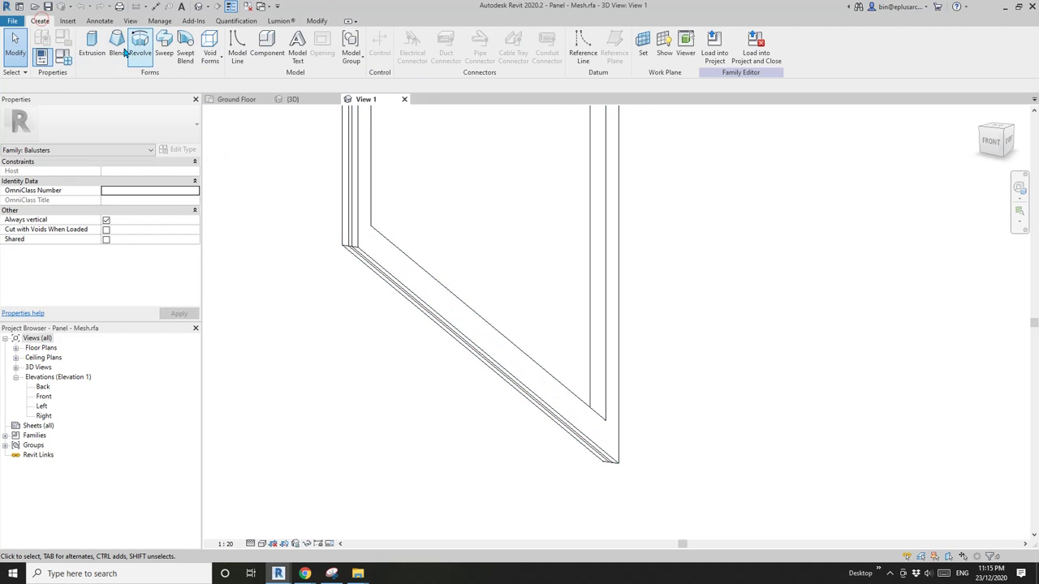
click(164, 42)
click(490, 64)
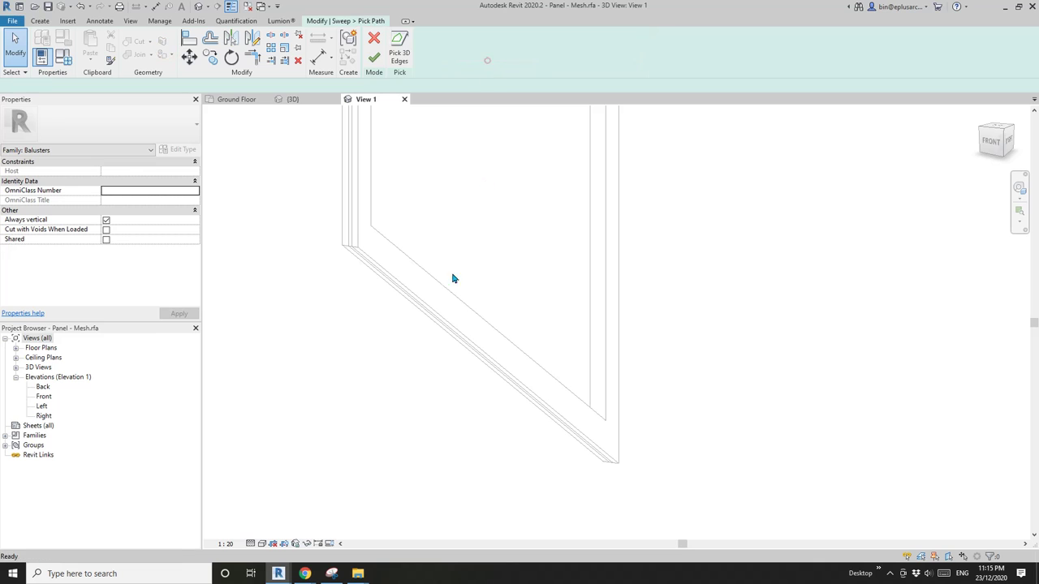
click(382, 269)
click(373, 59)
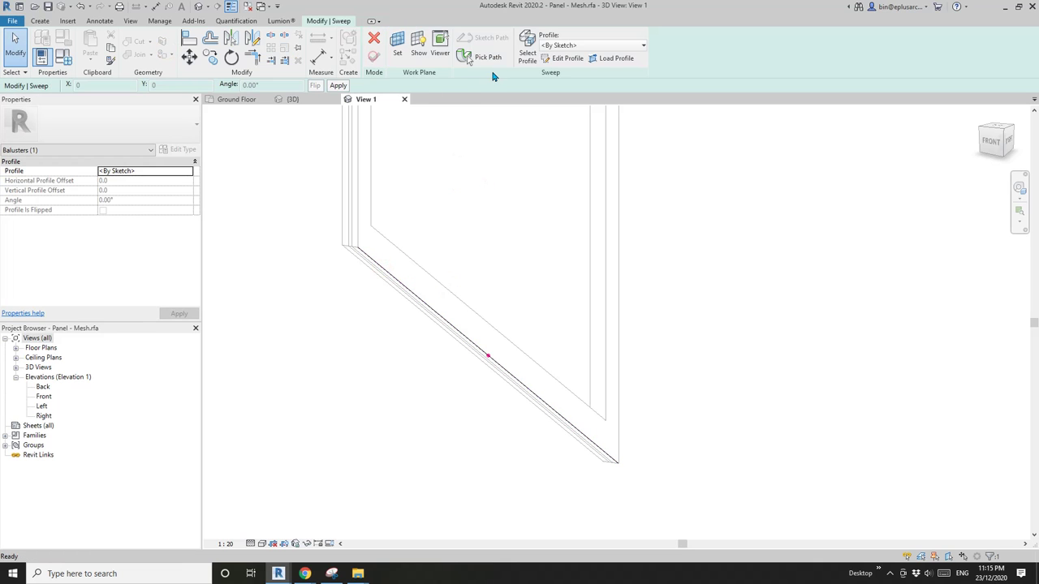
Begin the sweep profile from the left frame edge and copy a line 40 mm away
click(560, 62)
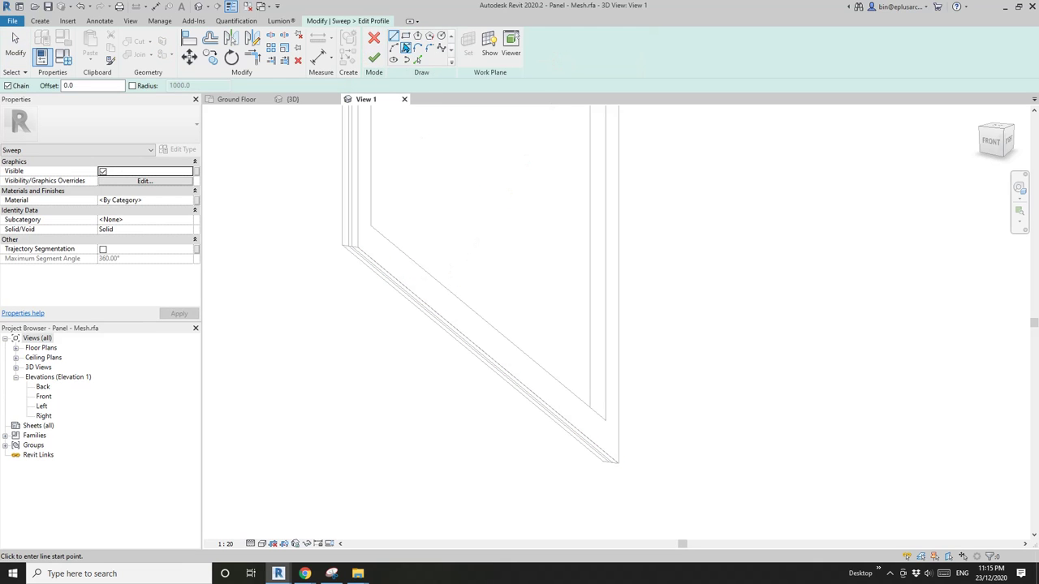
click(417, 59)
scroll(485, 341, up, 2)
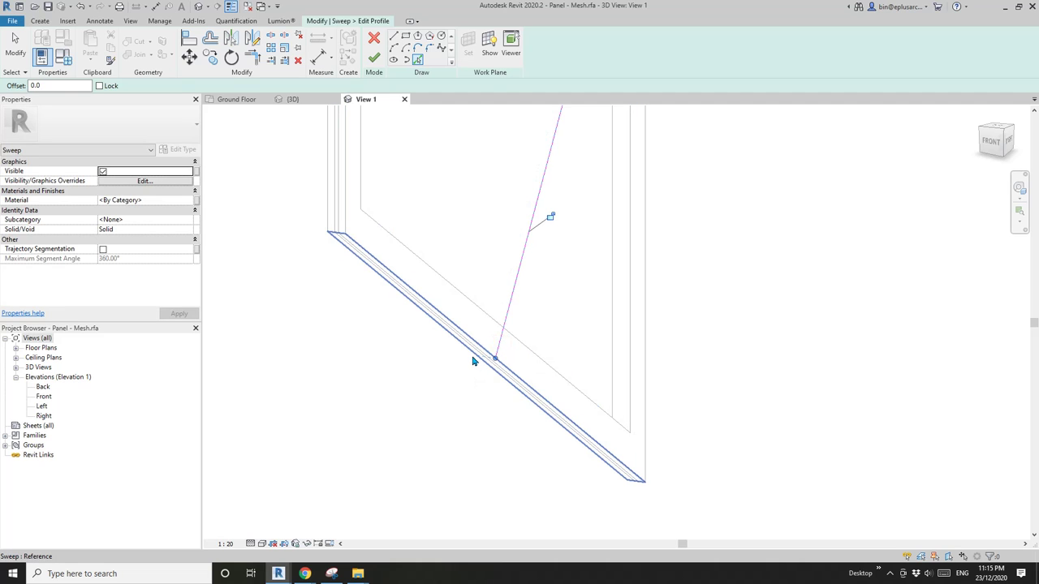
click(326, 206)
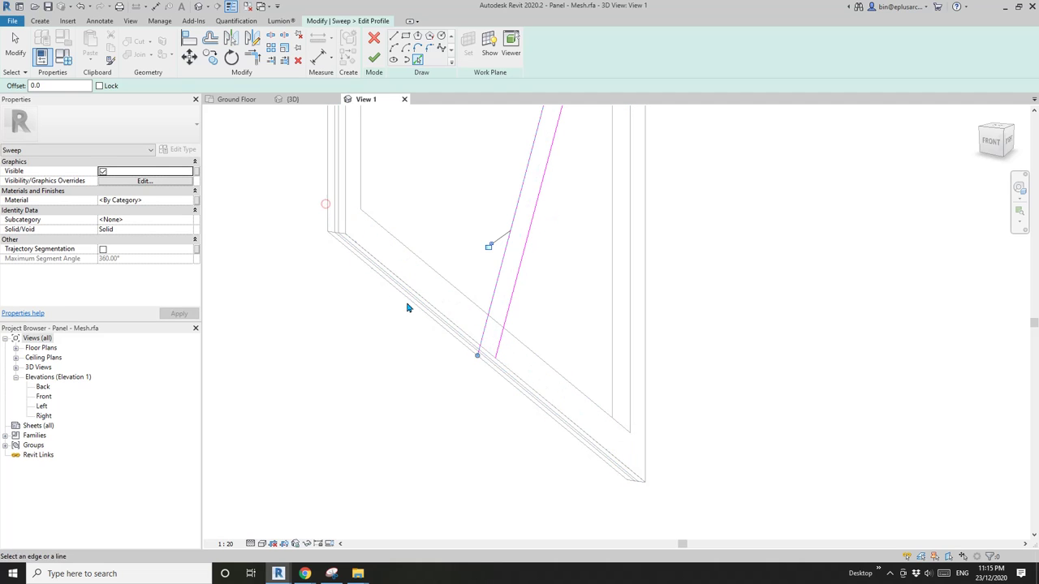
scroll(489, 348, up, 3)
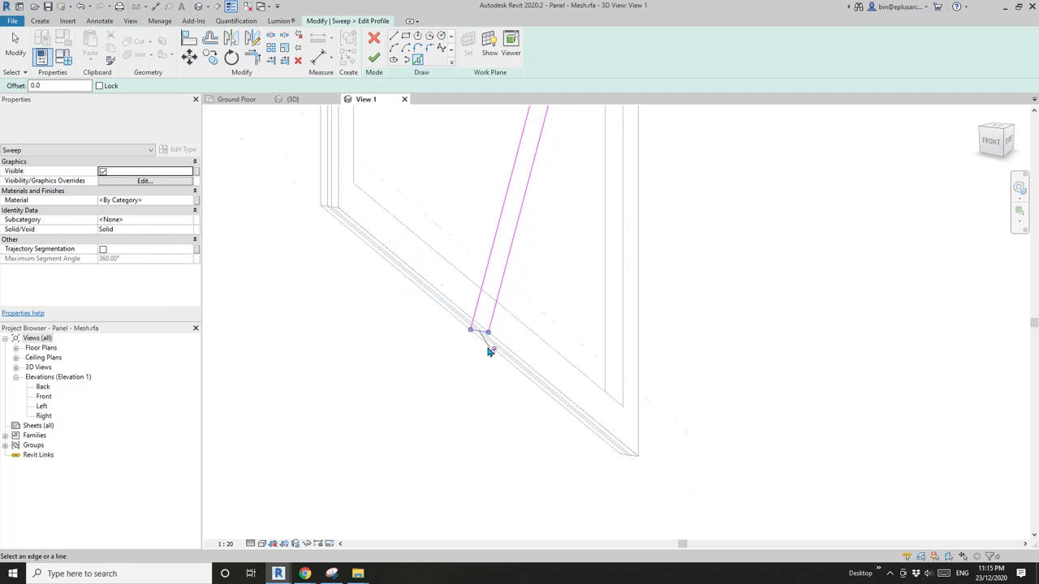
key(Escape)
click(476, 328)
key(c)
key(o)
click(476, 325)
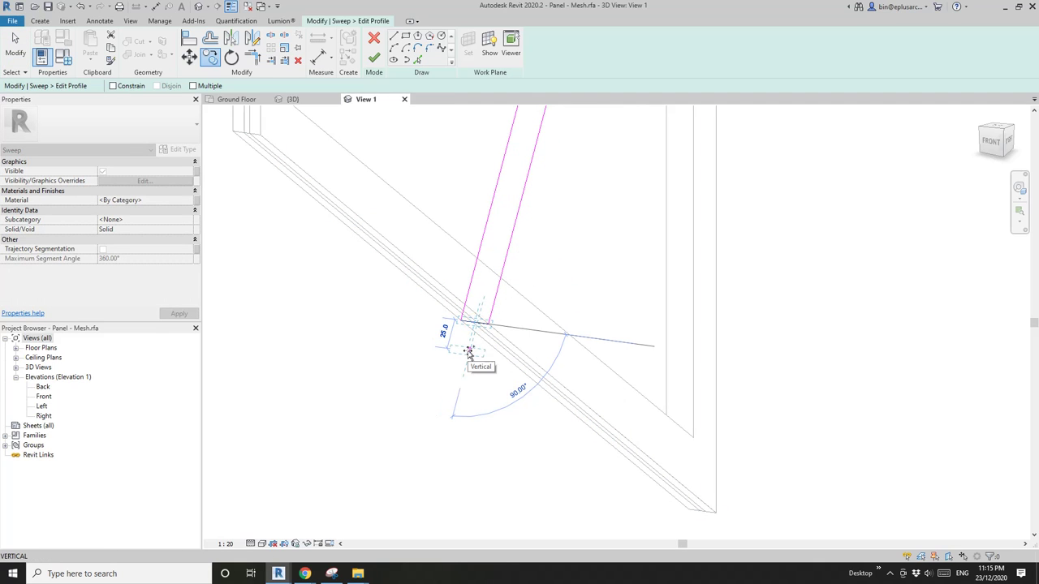
text(40)
key(Return)
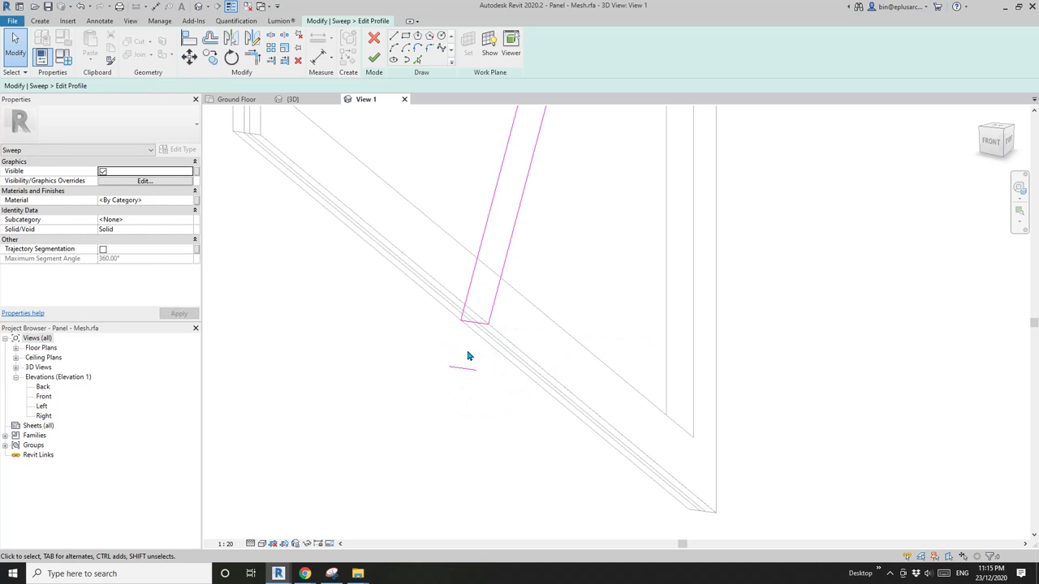
Trim the profile lines at the corners into a closed rectangle
scroll(468, 356, up, 1)
key(t)
key(r)
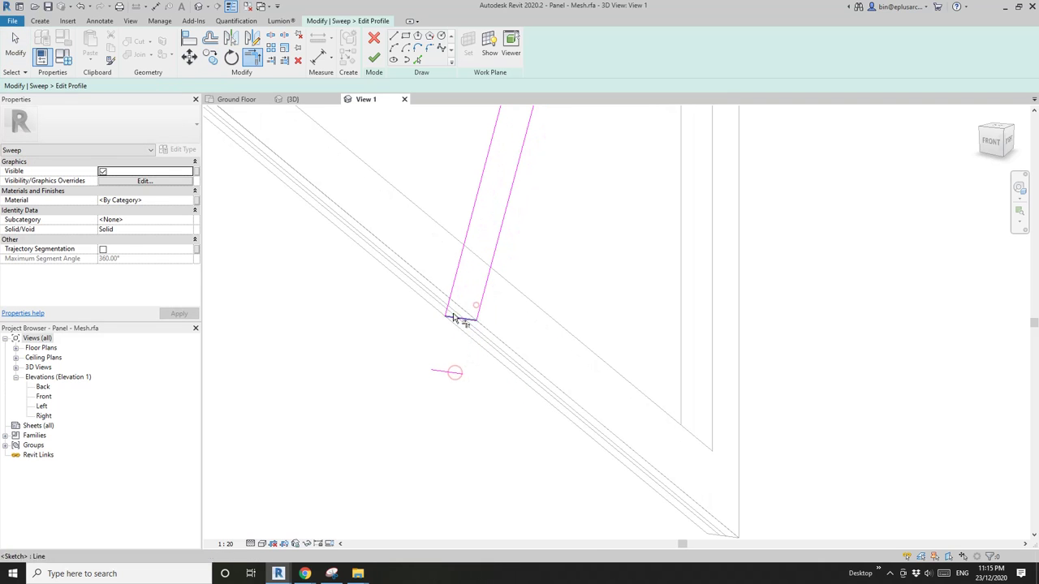
click(448, 311)
click(453, 374)
click(454, 375)
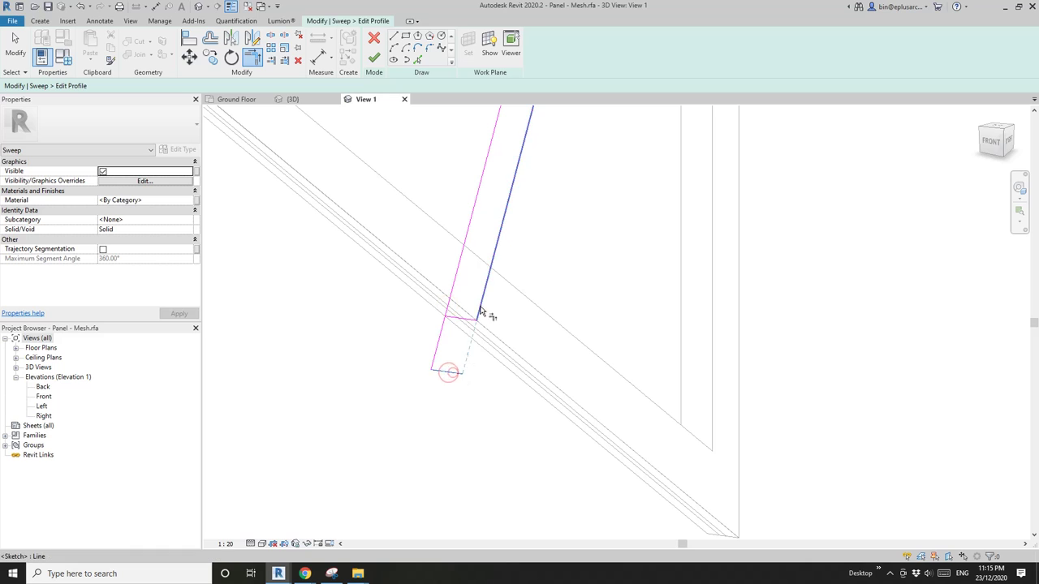
click(473, 334)
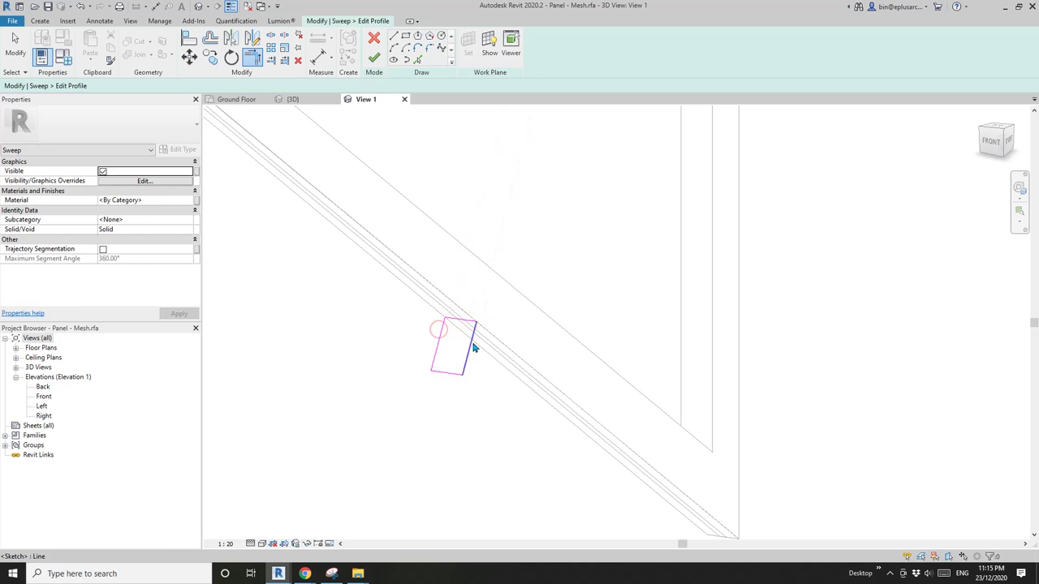
key(Escape)
click(472, 337)
click(462, 357)
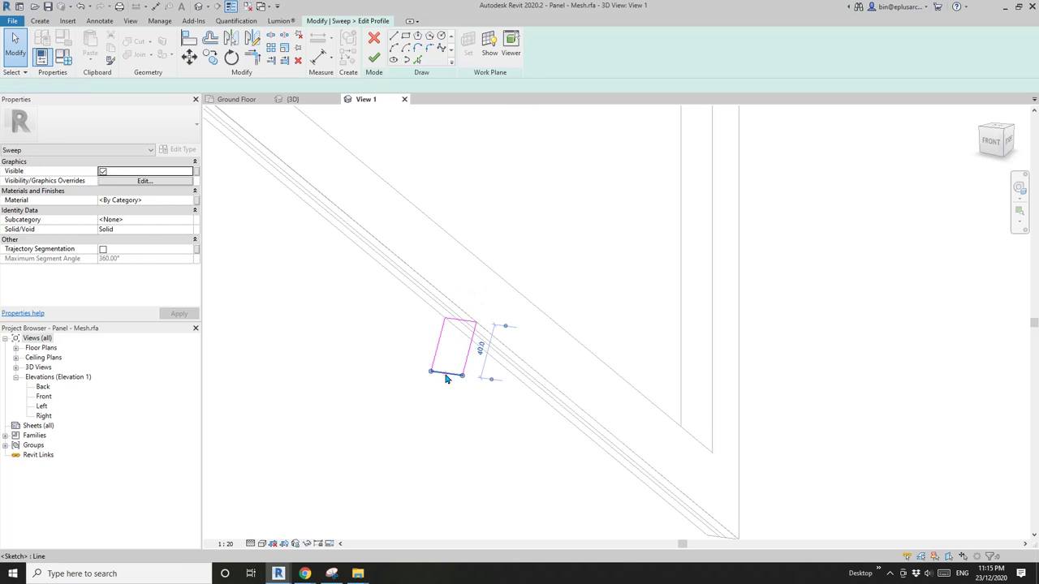
click(447, 374)
key(Escape)
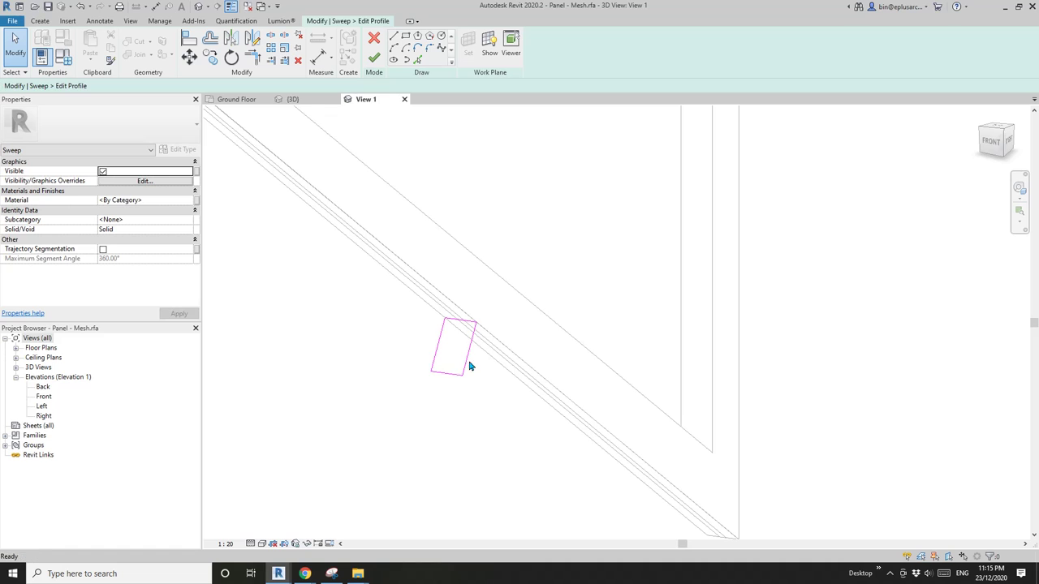
Set the profile dimensions to 22.5 and 32.5
click(469, 366)
middle_drag(469, 302, 478, 310)
click(478, 310)
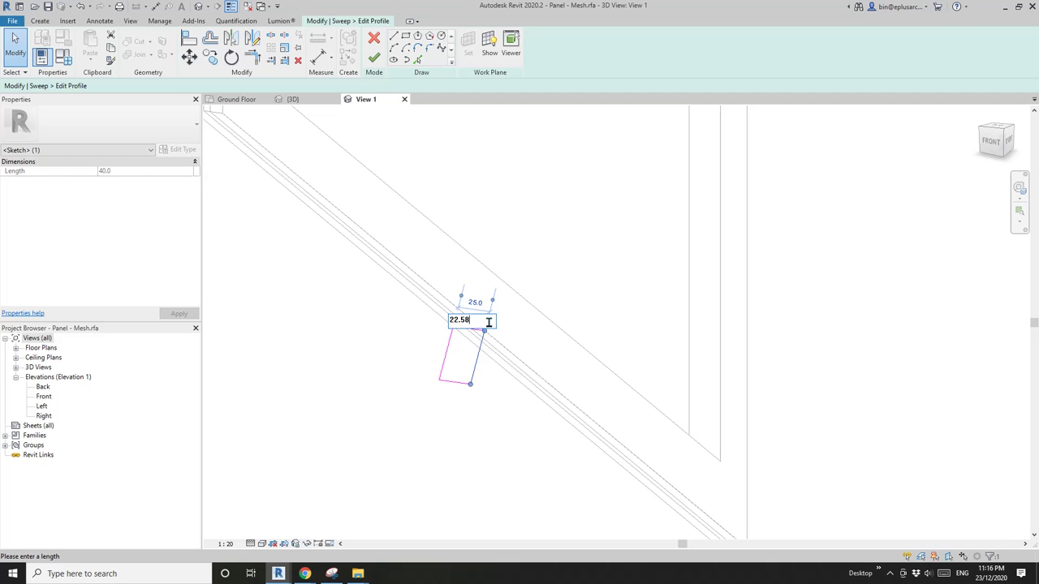
key(Return)
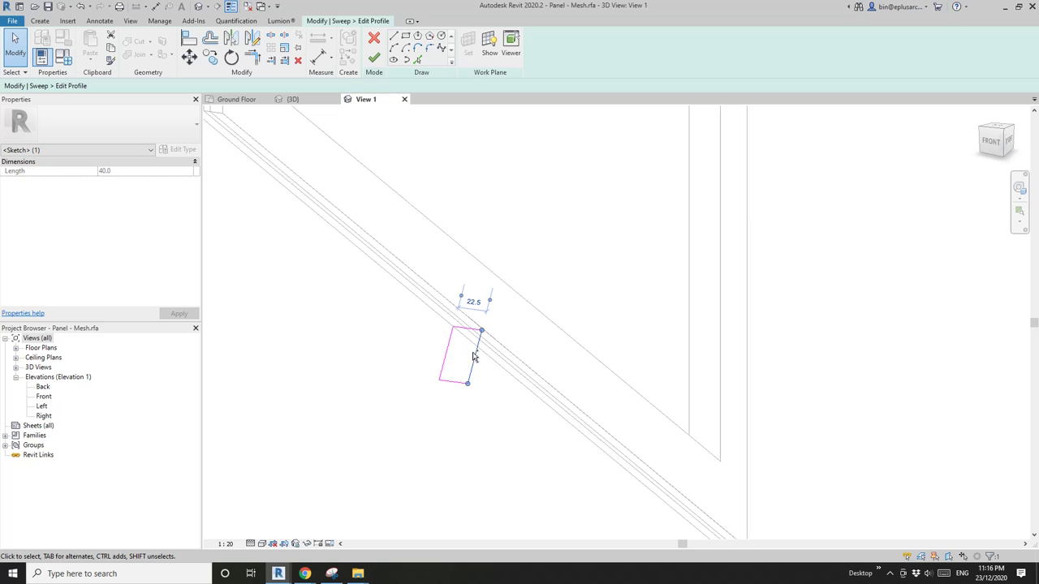
click(477, 305)
text(32)
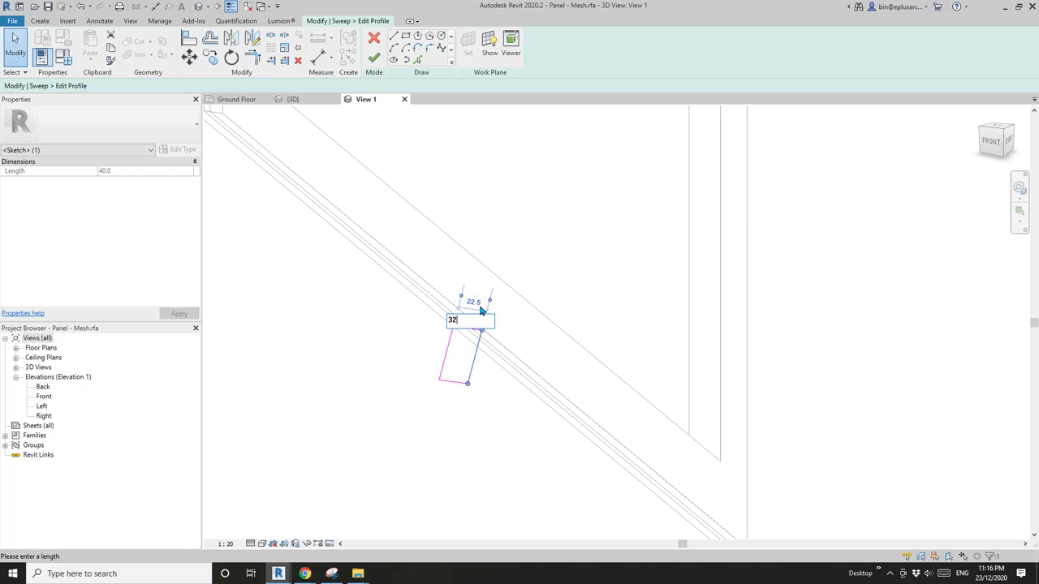
text(.5)
key(Return)
Change the 32.5 profile dimension to 40 and finish the profile sketch
click(446, 357)
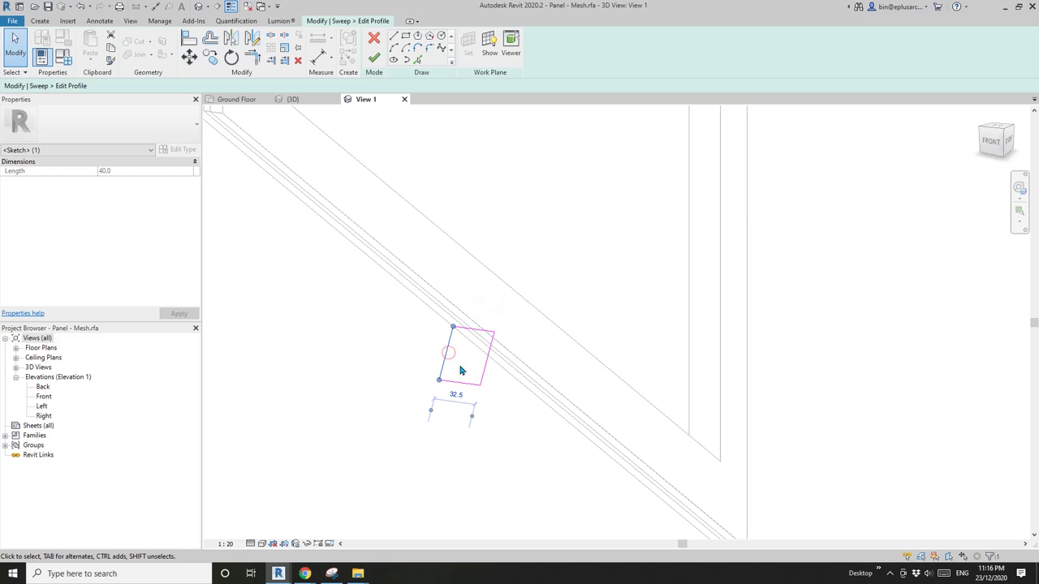
click(456, 393)
text(40)
key(Return)
click(498, 348)
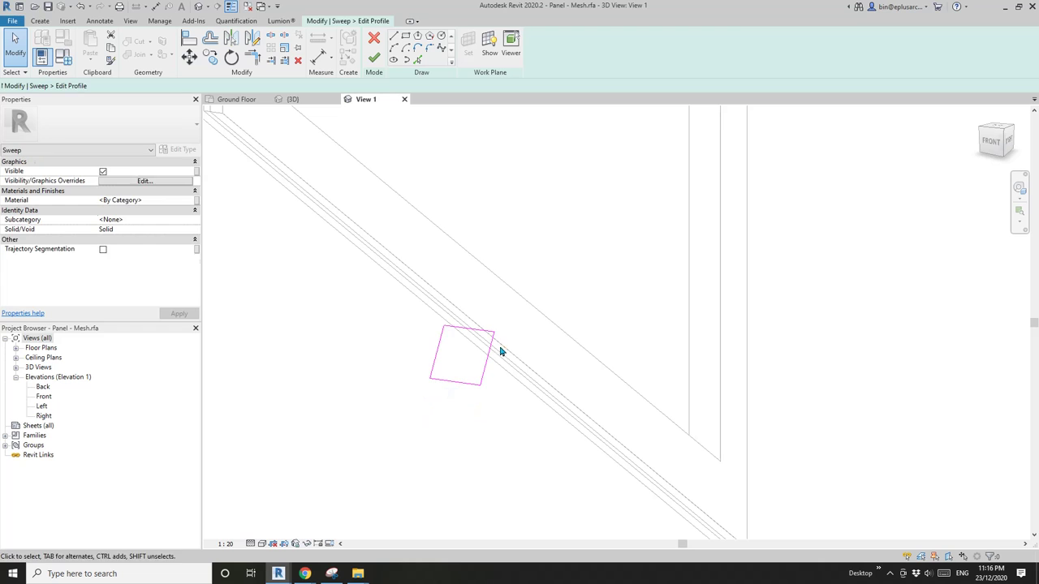
scroll(479, 284, down, 1)
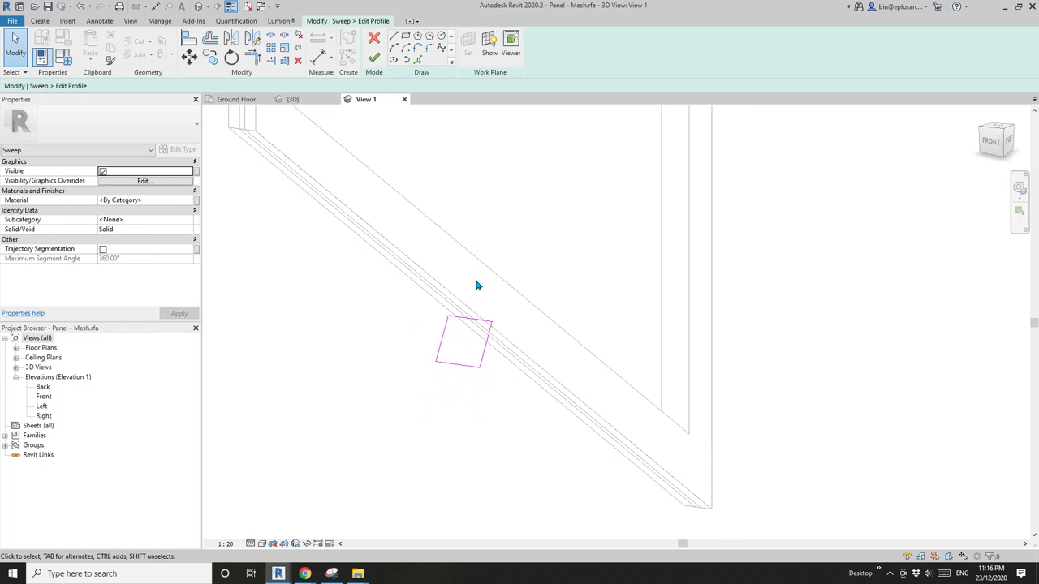
scroll(468, 288, down, 2)
click(373, 57)
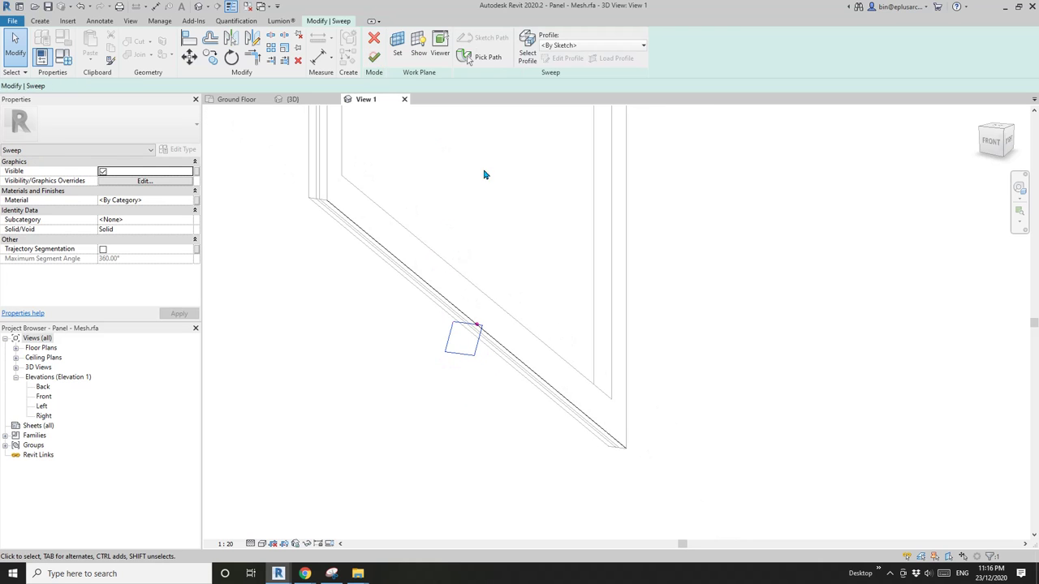
Finish the sweep and load Panel - Mesh into the project, overwriting the existing version unsaved
click(374, 57)
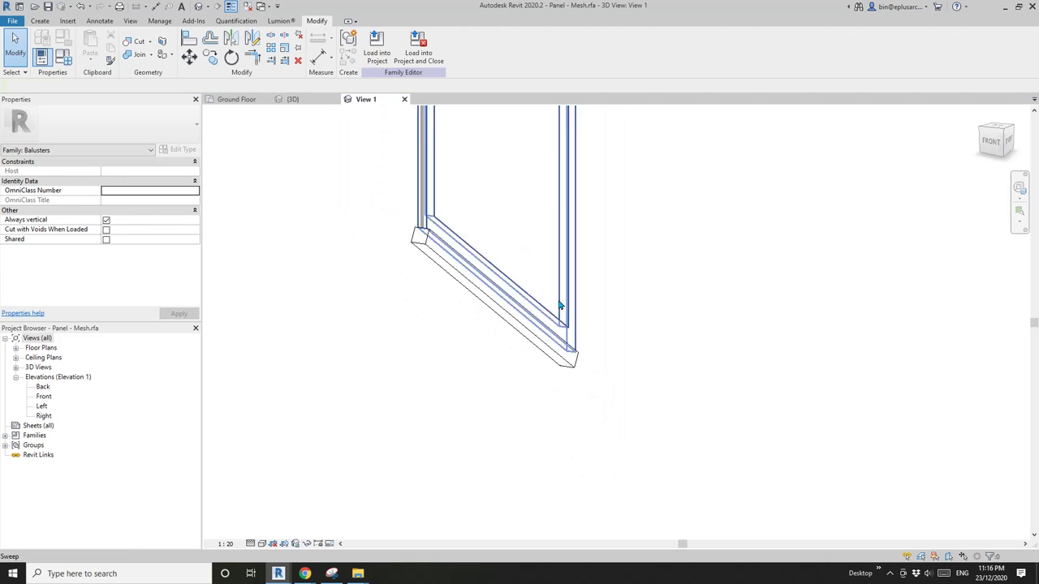
shift+middle_drag(521, 250, 424, 319)
shift+middle_drag(433, 262, 471, 255)
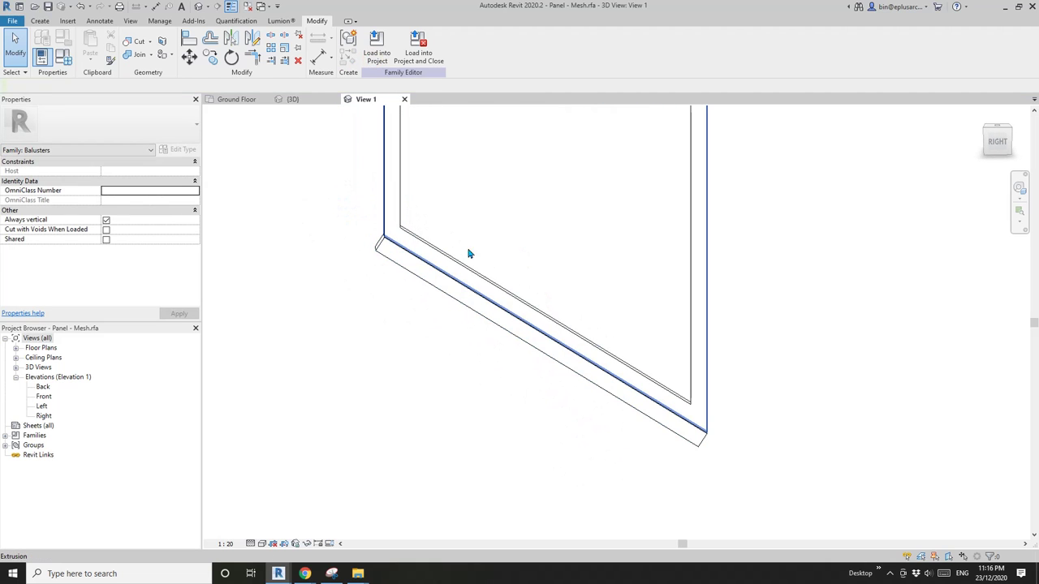
click(413, 63)
click(538, 294)
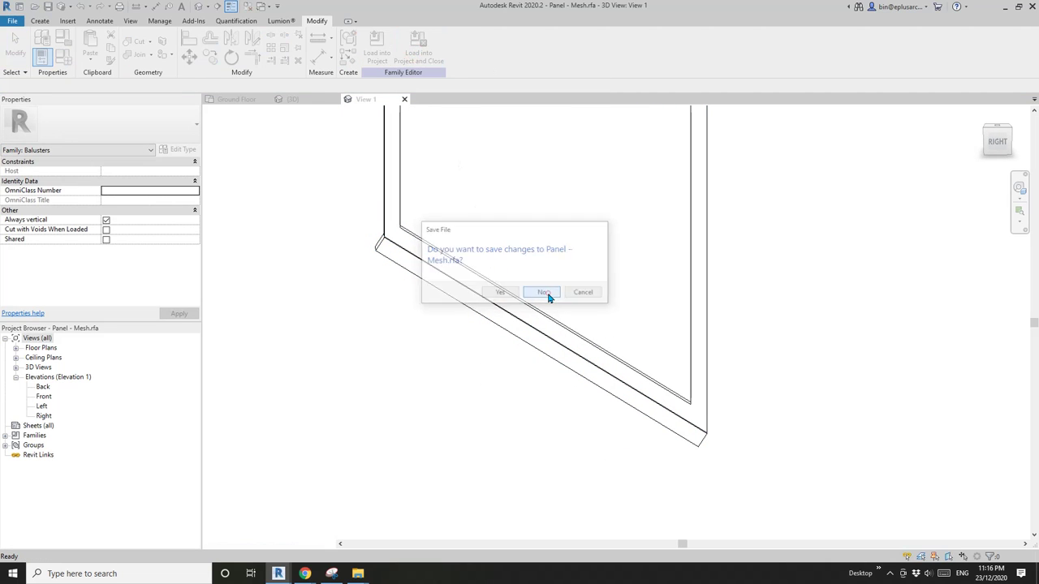
click(468, 257)
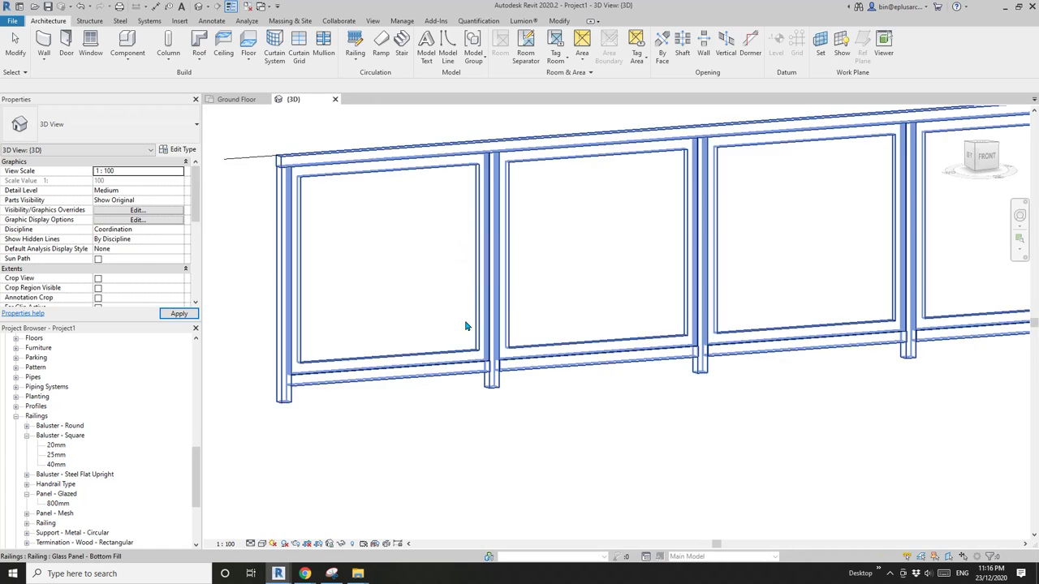
Orbit around the railing in the project's 3D view to review the reloaded panels
middle_drag(444, 394, 459, 352)
click(459, 352)
scroll(451, 373, down, 2)
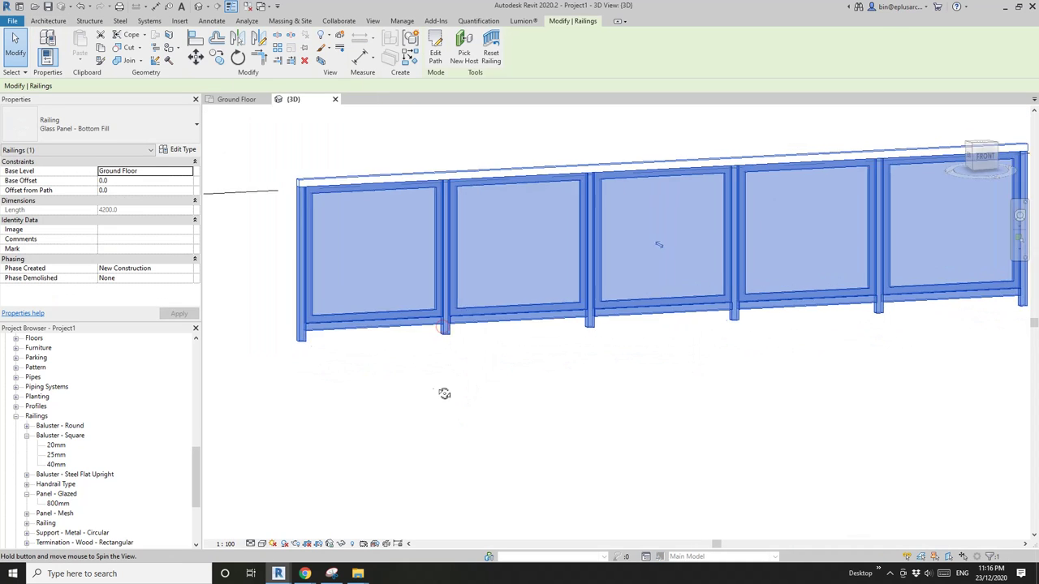
click(379, 384)
shift+middle_drag(379, 384, 746, 367)
scroll(536, 353, up, 5)
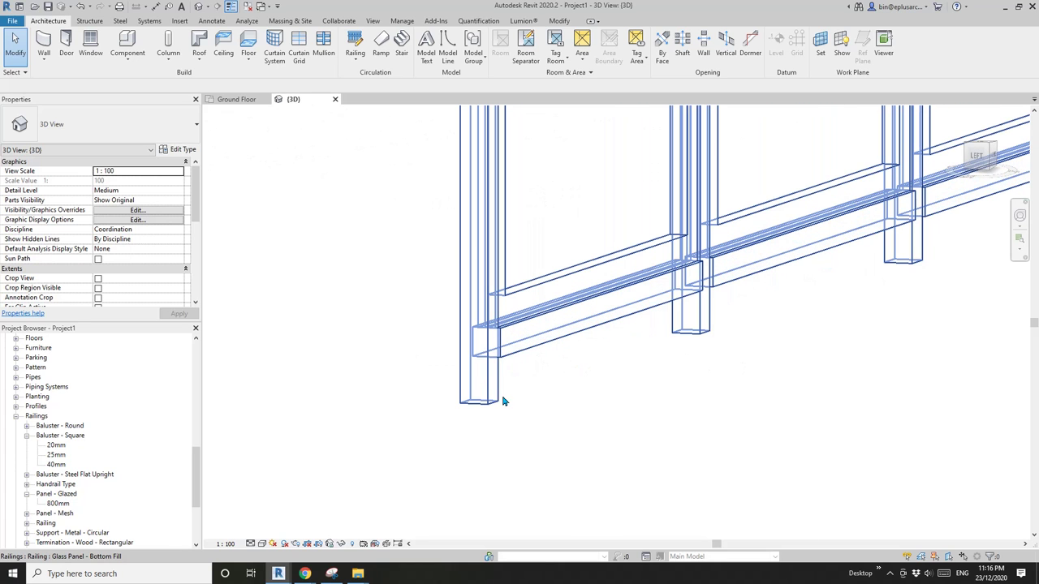
click(510, 361)
scroll(510, 357, down, 5)
shift+middle_drag(511, 341, 605, 374)
click(605, 374)
scroll(568, 325, up, 3)
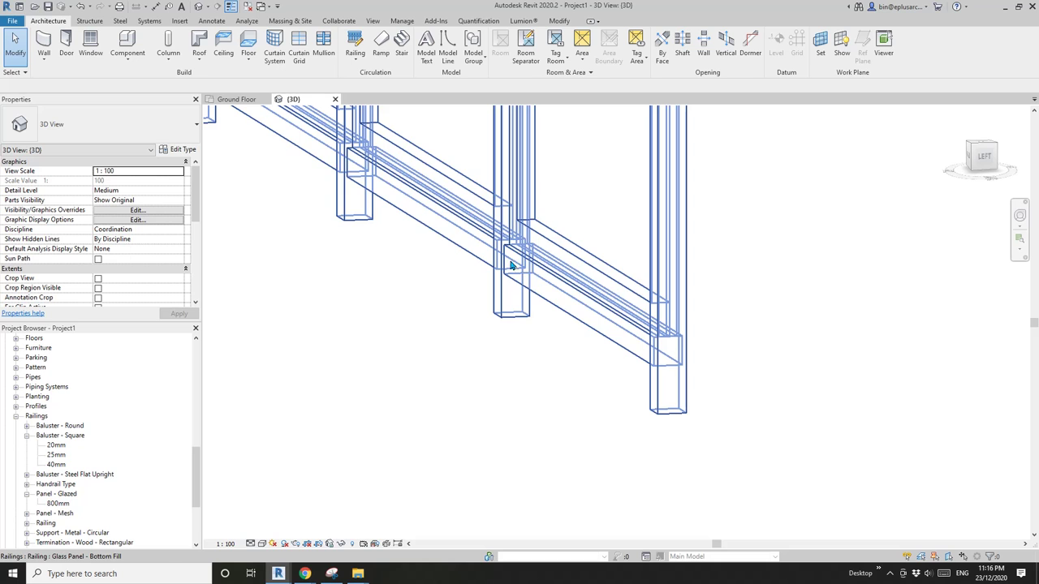
shift+middle_drag(522, 363, 429, 395)
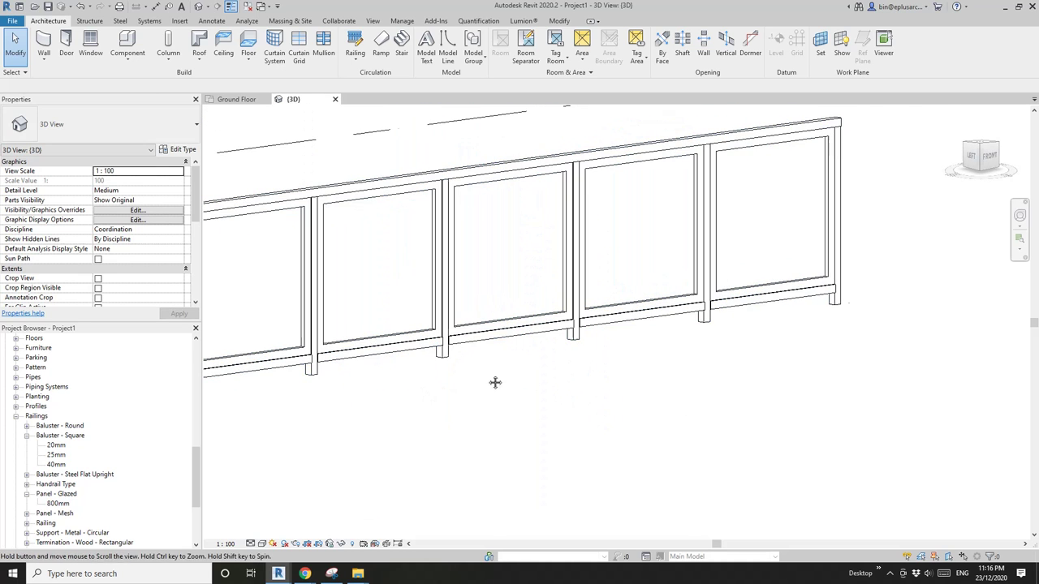
shift+middle_drag(494, 382, 592, 364)
scroll(592, 364, up, 4)
click(390, 333)
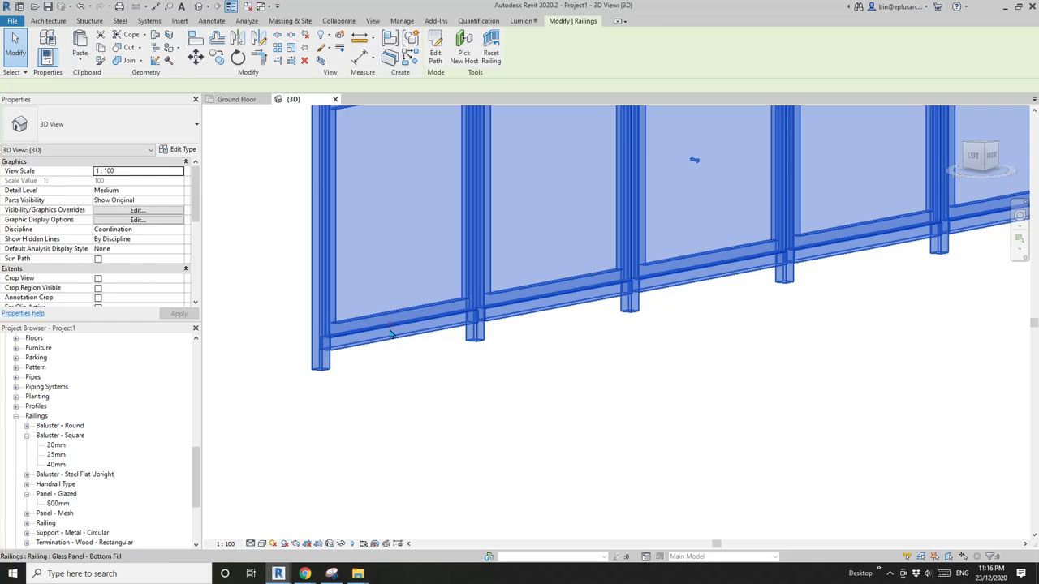
Open the railing's baluster placement settings, close them unchanged, and deselect the railing
click(176, 150)
click(315, 214)
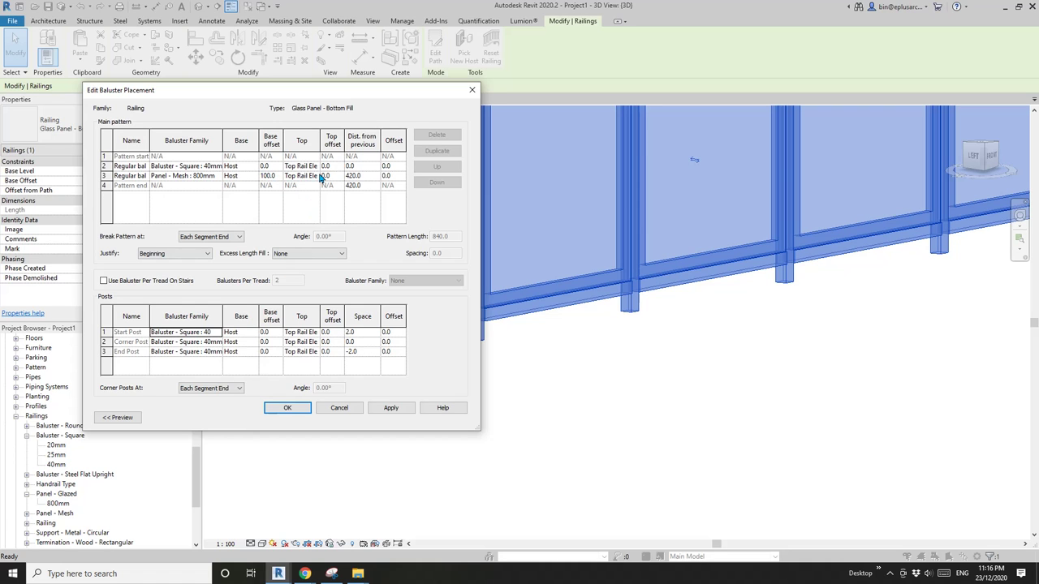
key(Return)
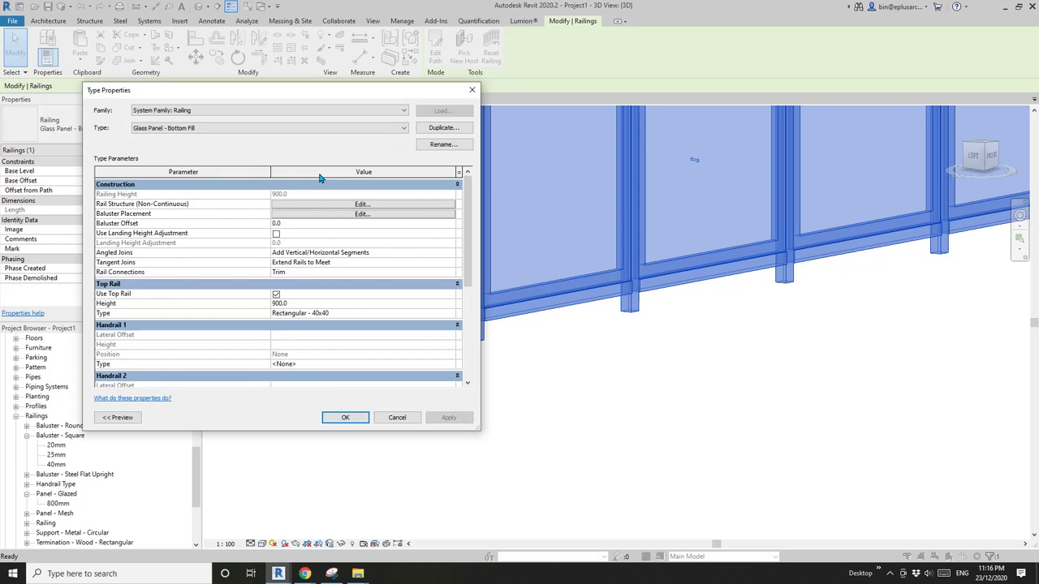
key(Return)
shift+middle_drag(441, 216, 470, 276)
key(Escape)
Set the Panel - Mesh row offset to -5 in baluster placement and apply the type change
click(498, 386)
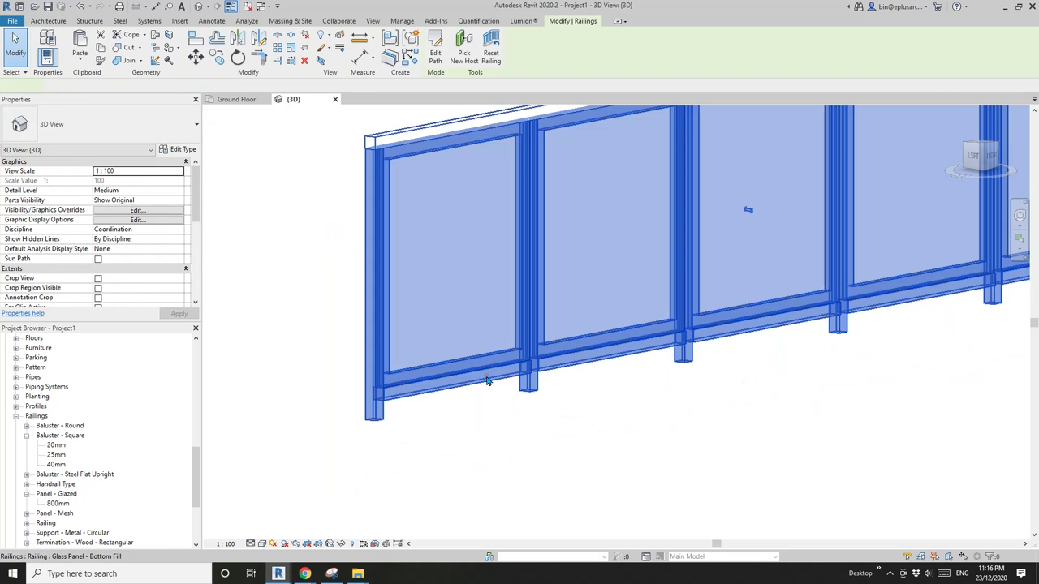
click(184, 150)
click(280, 214)
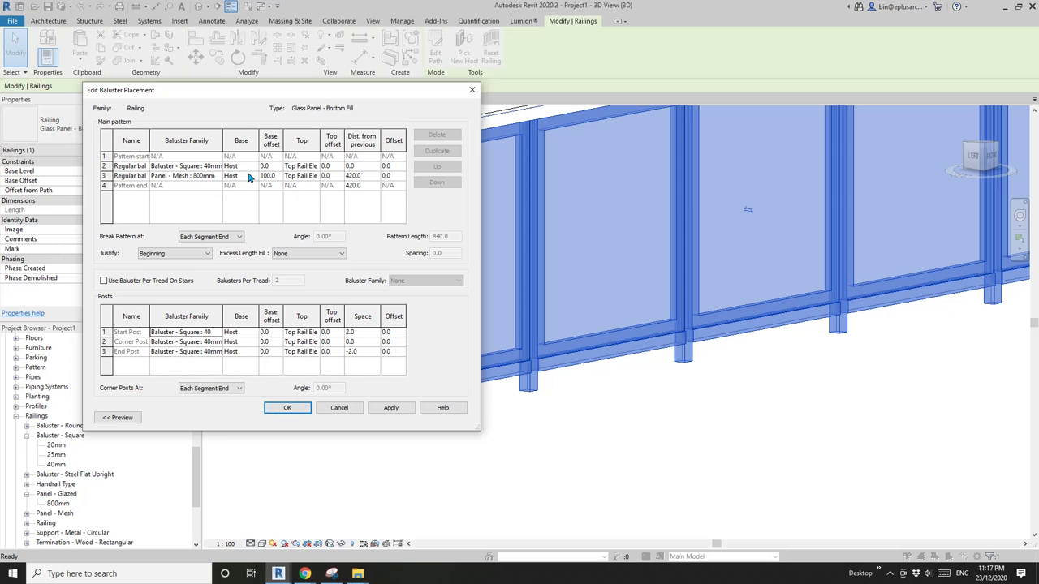
click(382, 176)
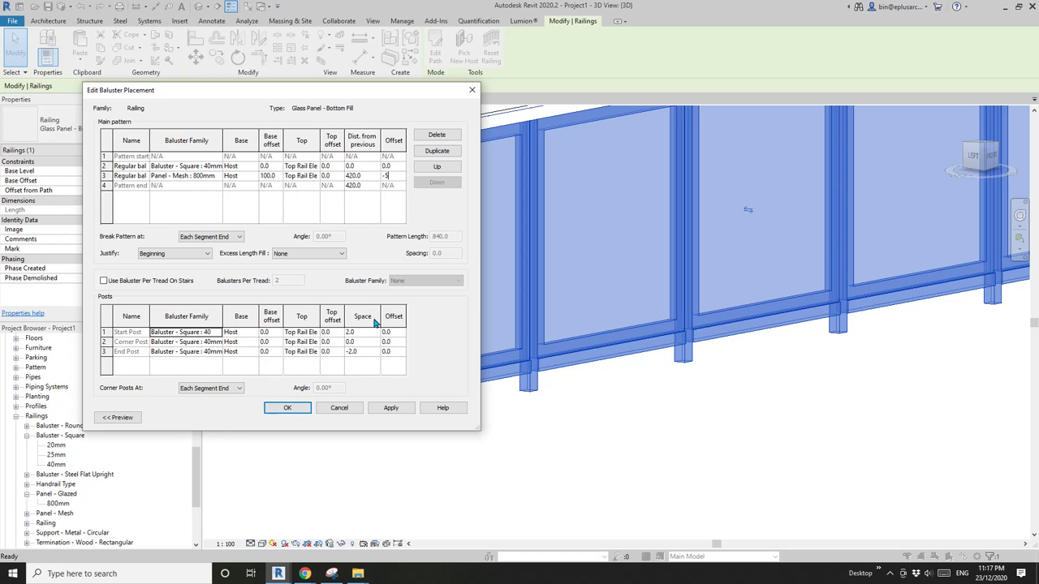
click(289, 408)
click(447, 418)
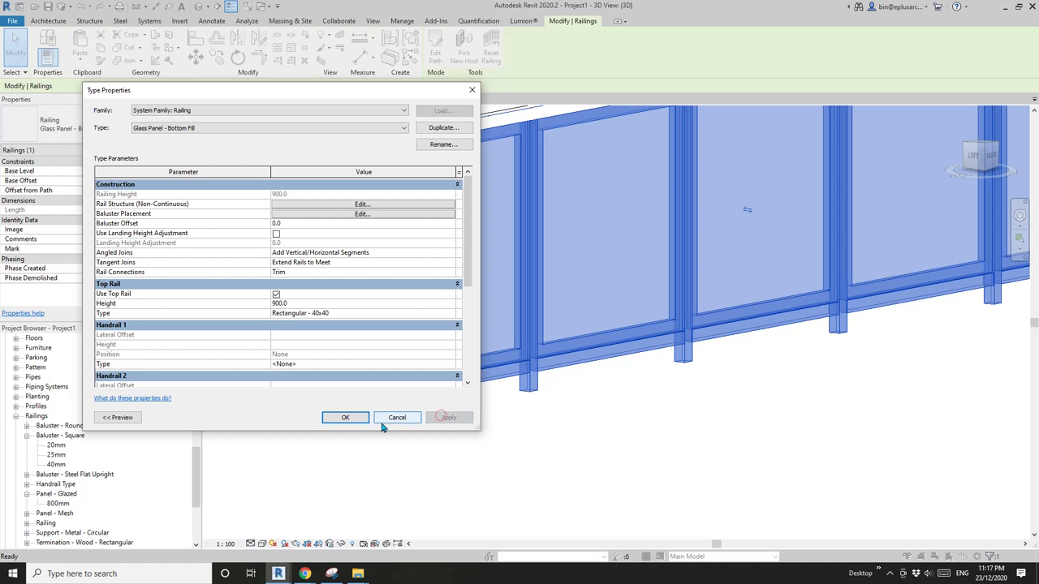
click(346, 419)
click(461, 442)
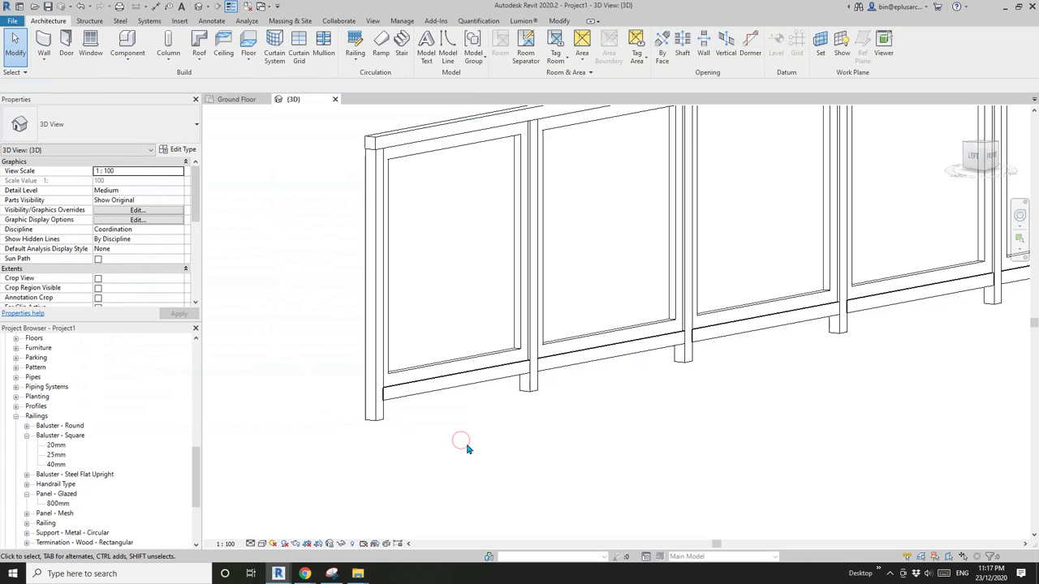
Select the railing and open the Panel - Mesh 800mm type properties
shift+middle_drag(471, 439, 471, 441)
shift+middle_drag(579, 420, 452, 411)
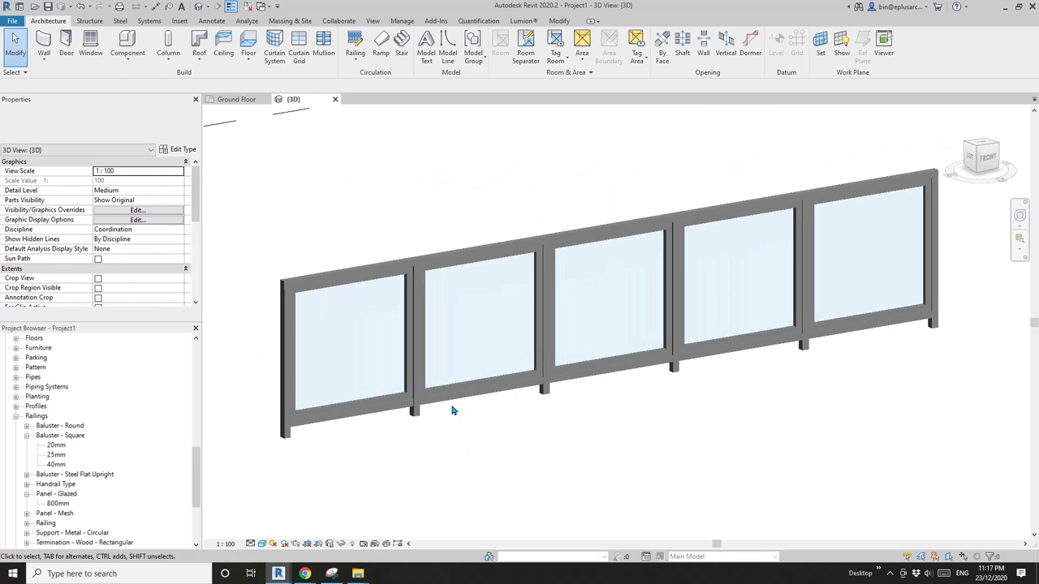
click(452, 377)
click(57, 504)
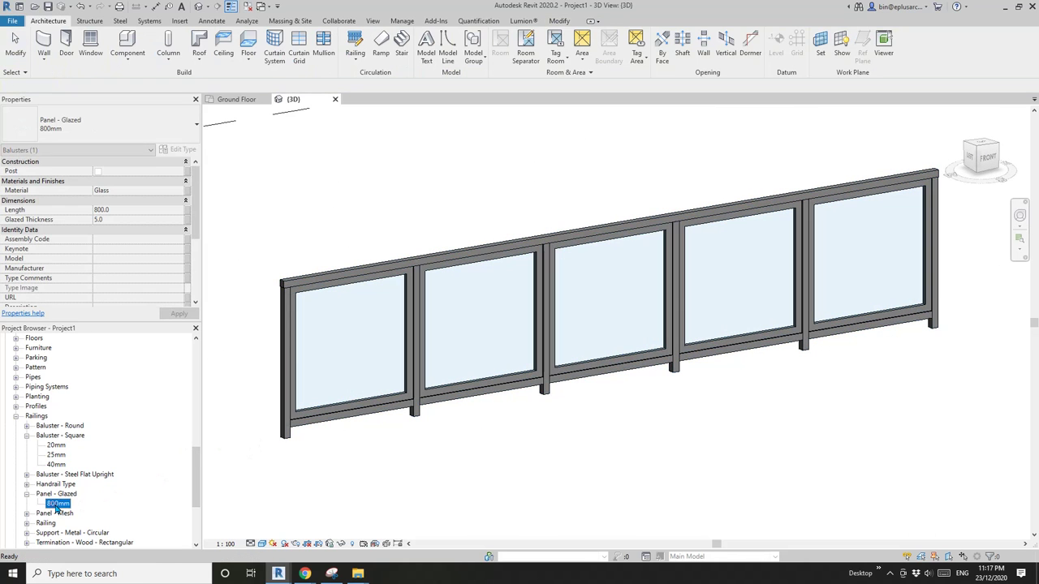
click(57, 513)
click(27, 514)
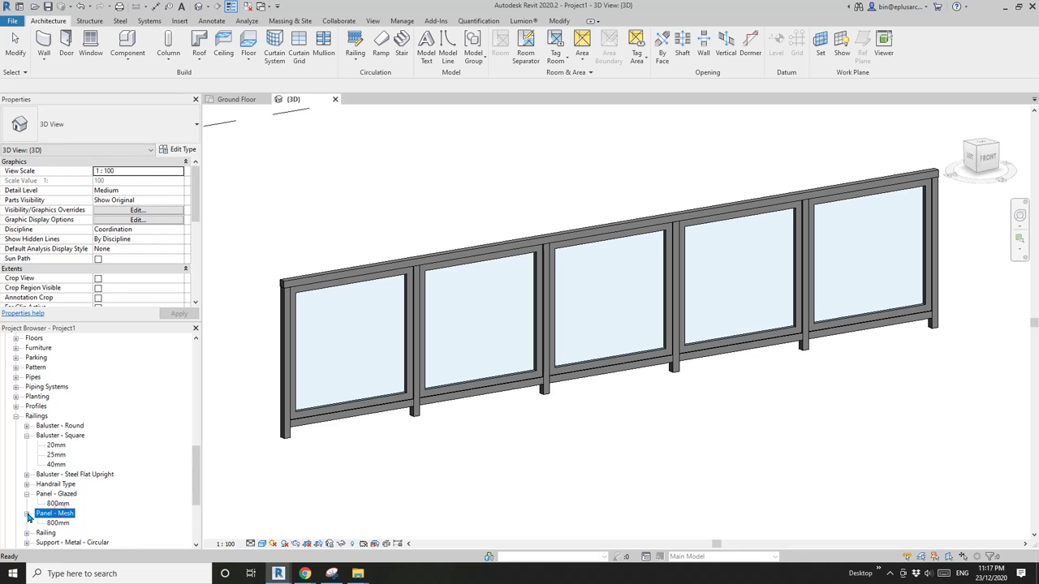
double_click(57, 523)
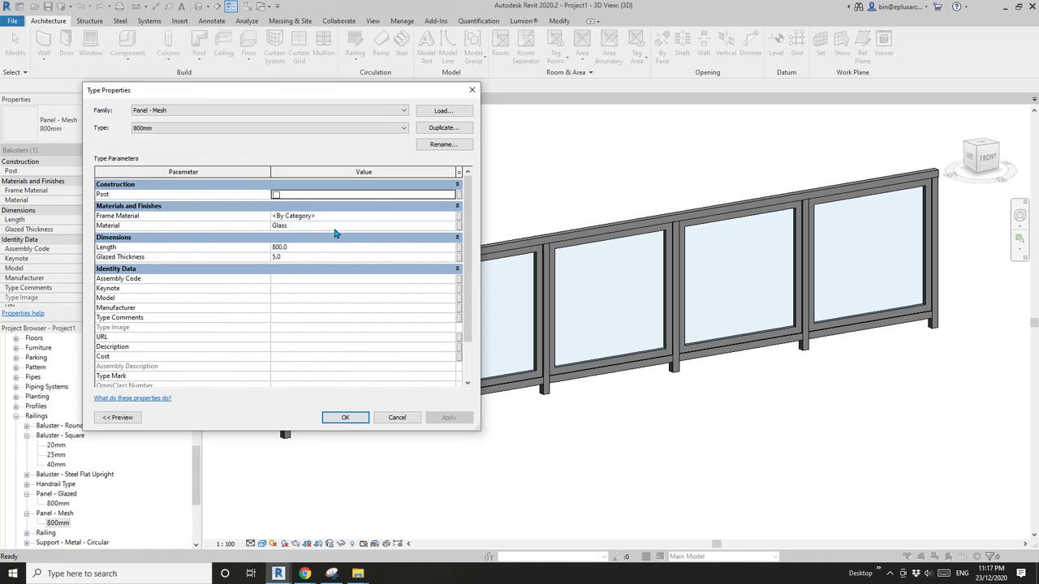
From the panel's Material field, create a new material named Mesh and view its appearance
click(335, 226)
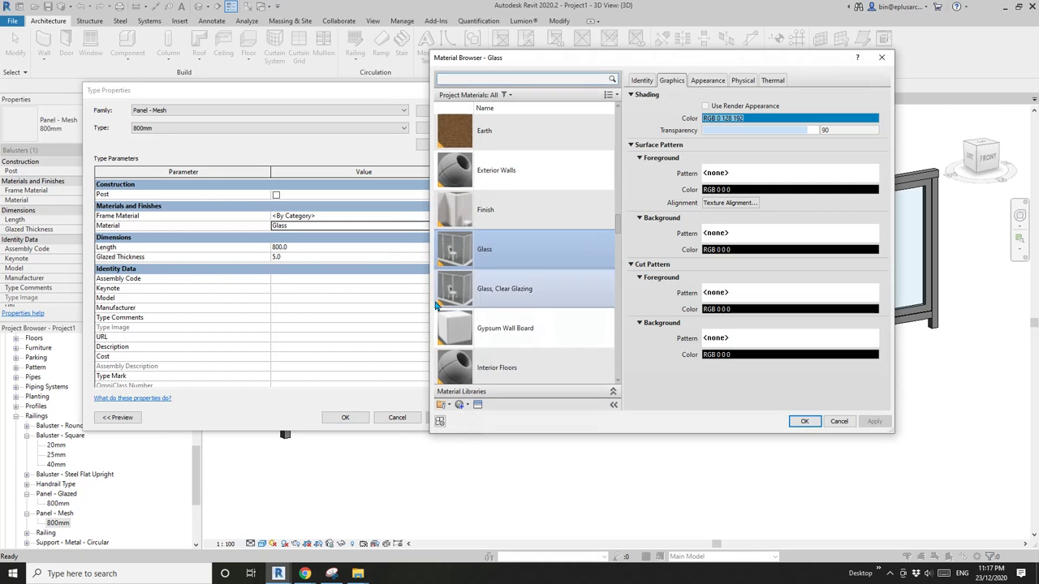
click(460, 404)
click(477, 412)
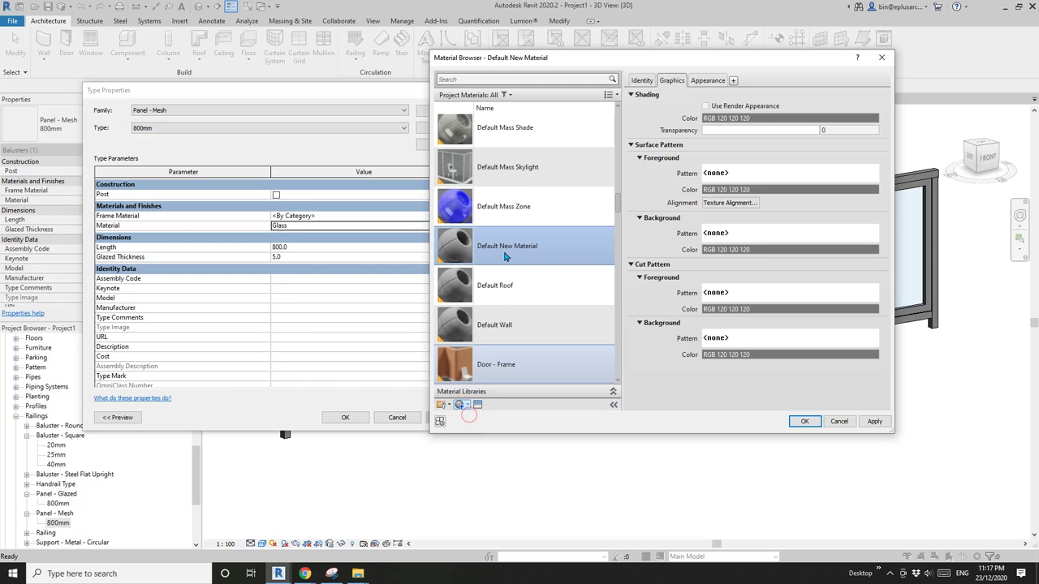
right_click(497, 246)
key(Escape)
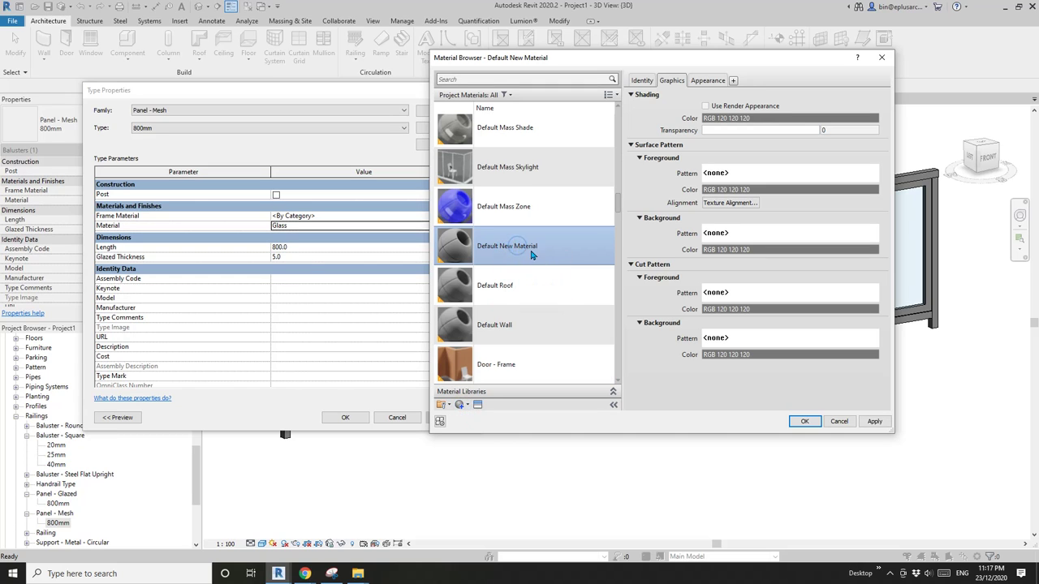
right_click(532, 255)
click(557, 277)
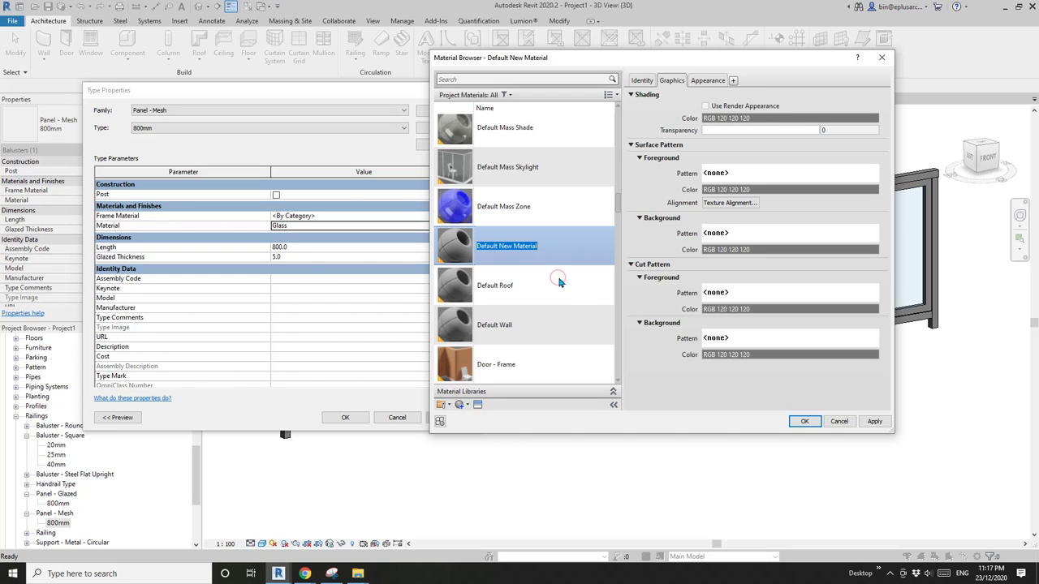
text(Mesh)
key(Return)
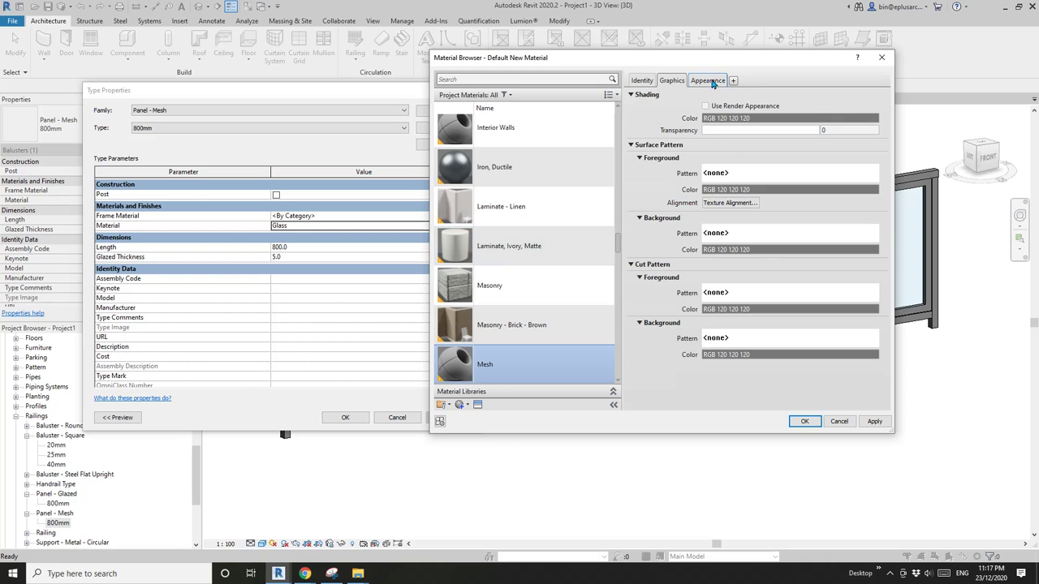
click(709, 82)
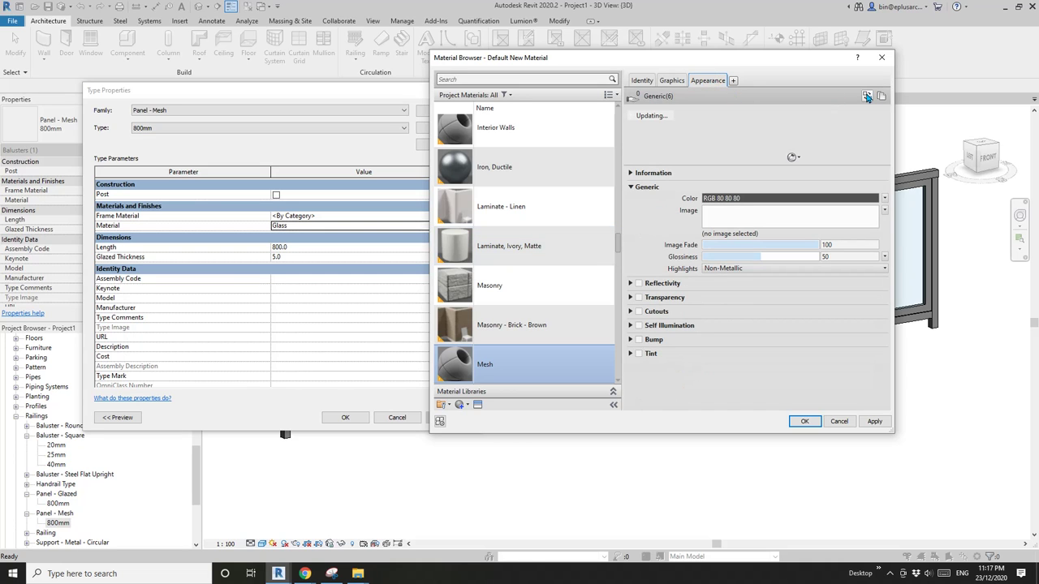
Search the appearance library for mesh and apply the Brass Mesh - Slot appearance
click(866, 96)
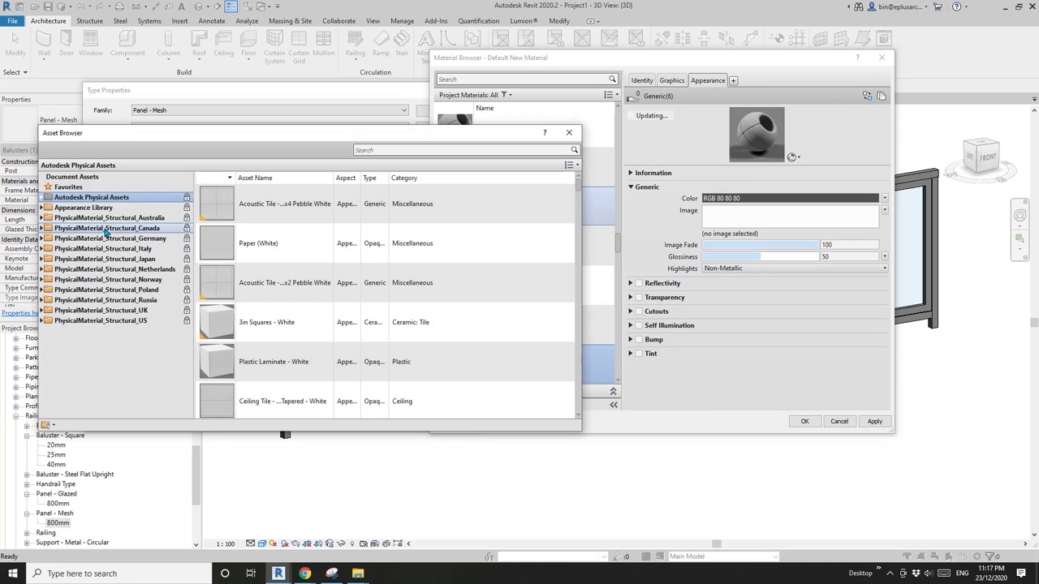
click(43, 207)
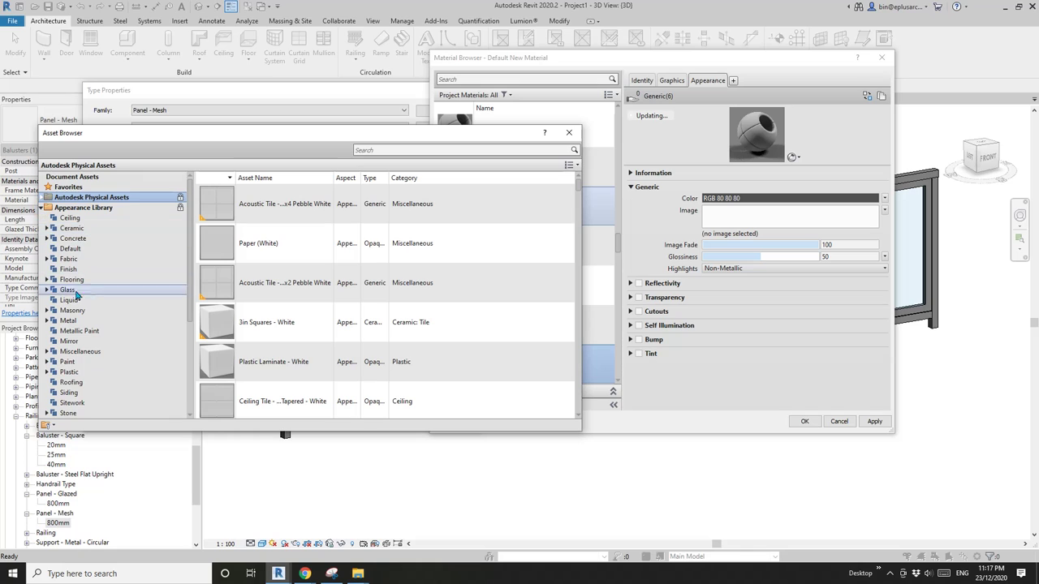
double_click(81, 321)
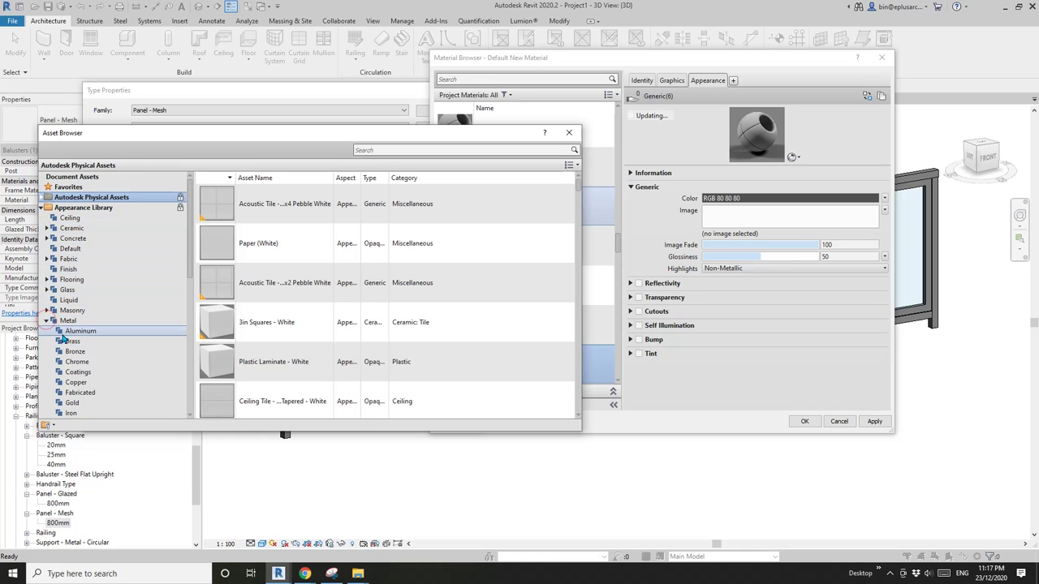
click(81, 322)
click(410, 149)
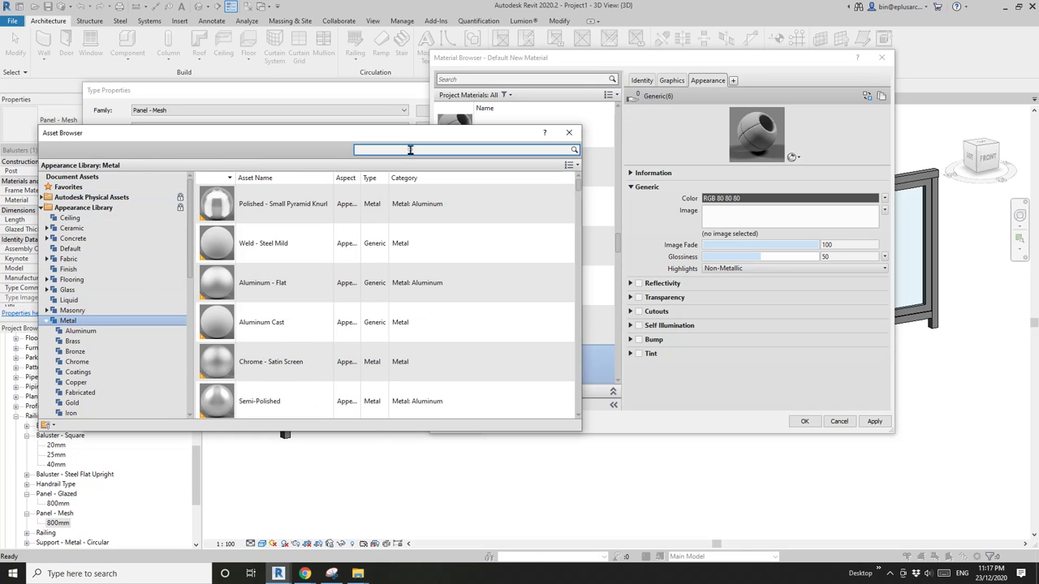
key(Return)
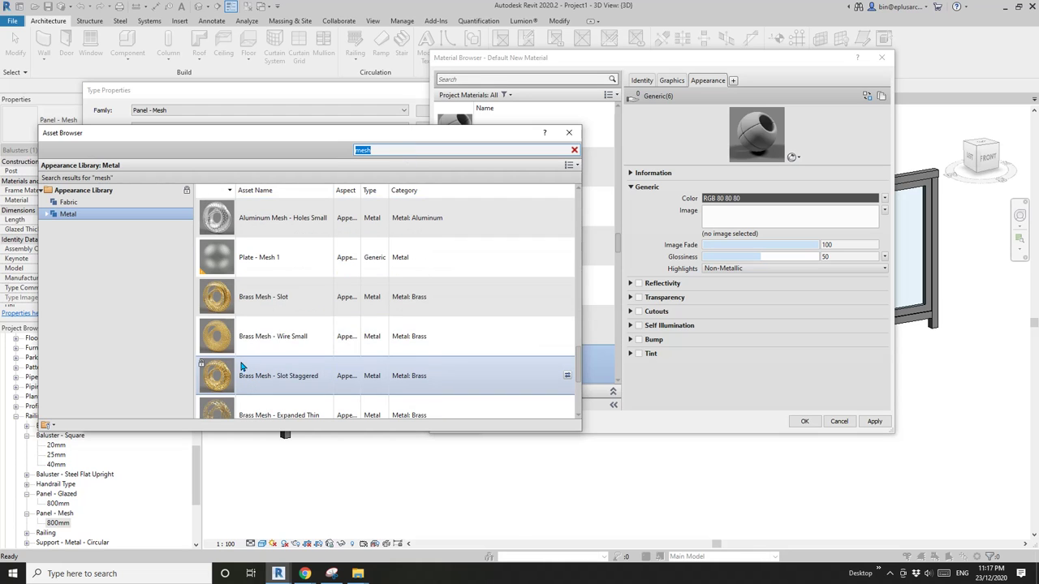
double_click(221, 302)
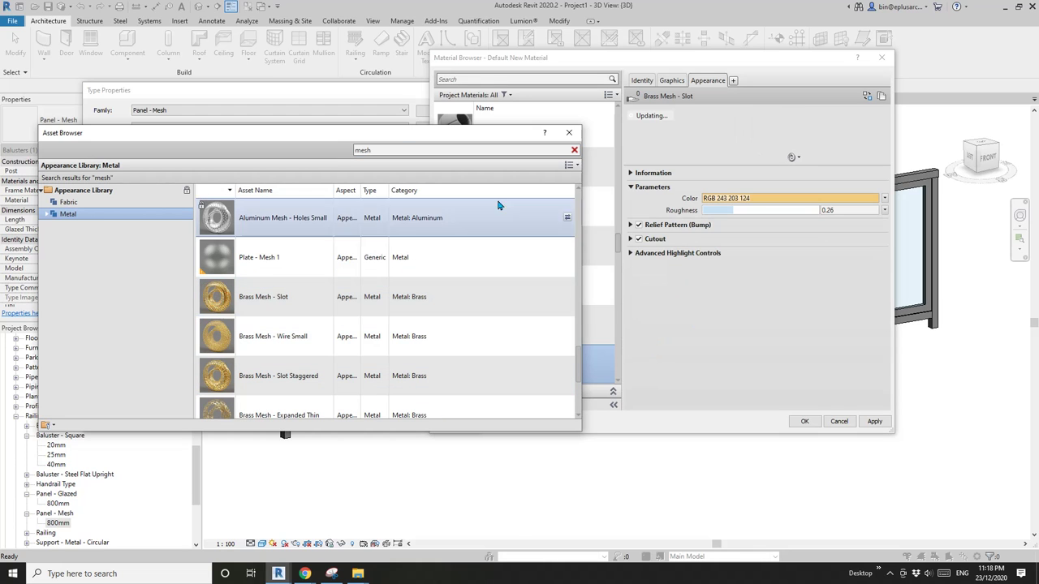
Swap the appearance to Brass Mesh - Wire Small and accept the Mesh material
click(631, 225)
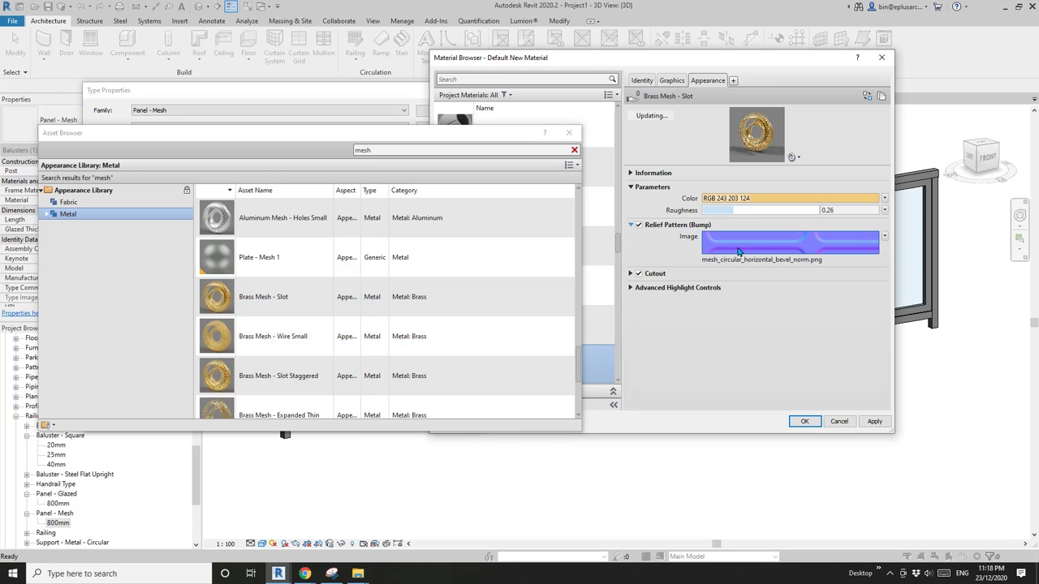
click(295, 311)
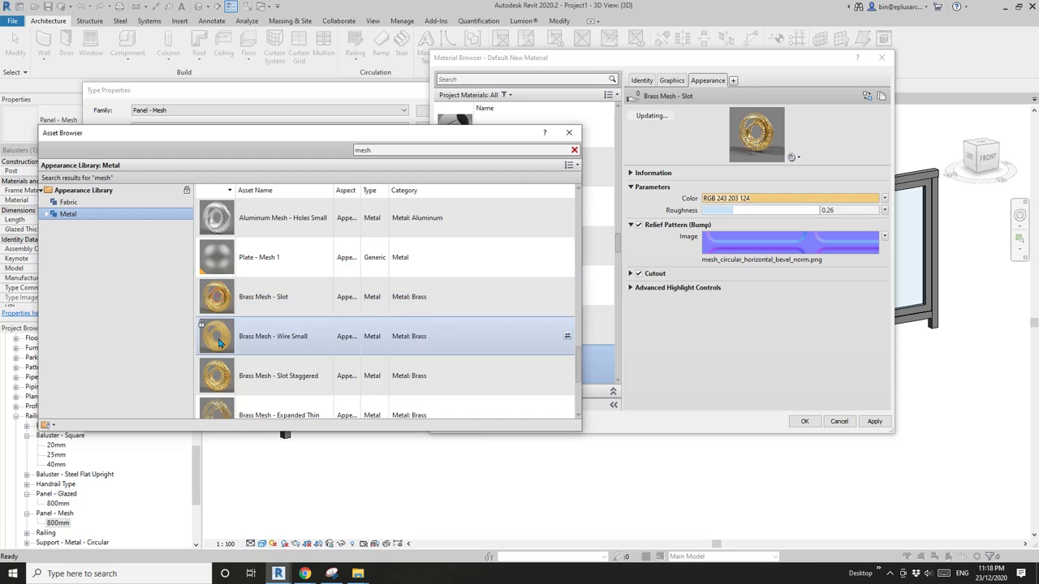
double_click(216, 349)
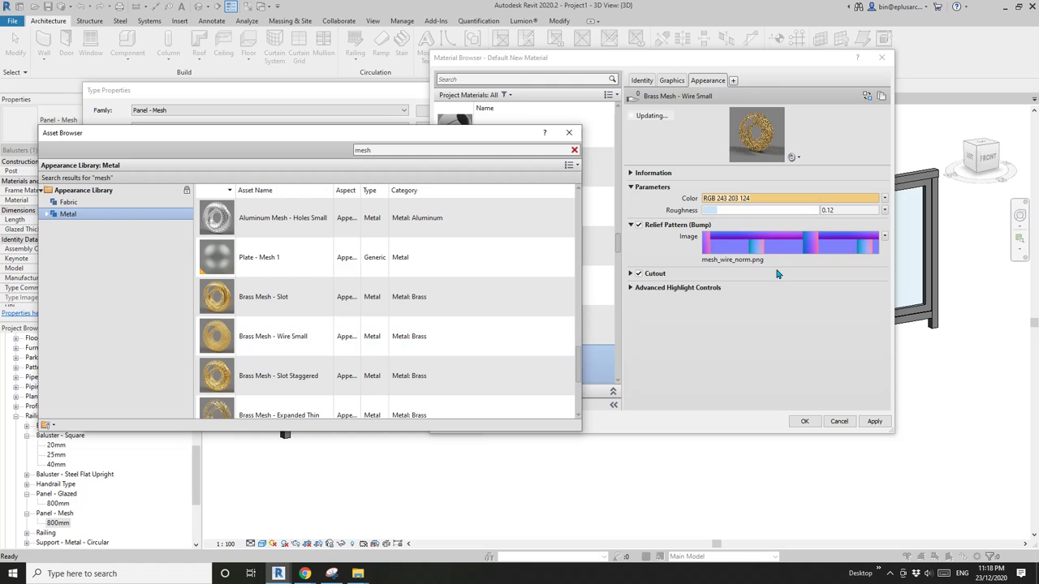
click(806, 421)
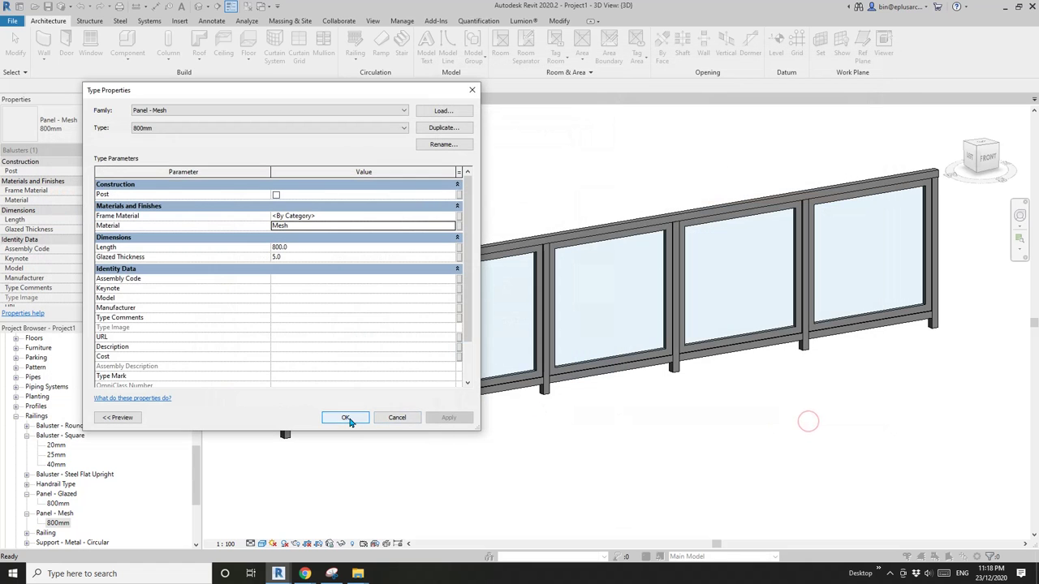
Confirm Mesh as the Panel - Mesh 800mm material and clear the selection
click(345, 417)
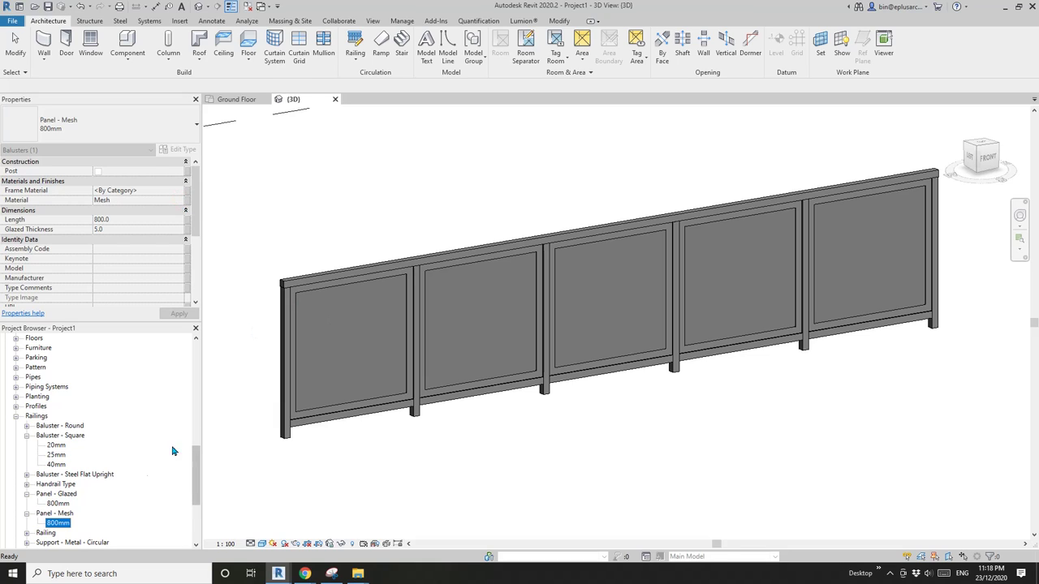
click(159, 200)
click(374, 215)
Reopen the Panel - Mesh 800mm type properties and make its Material value editable
click(360, 303)
click(306, 230)
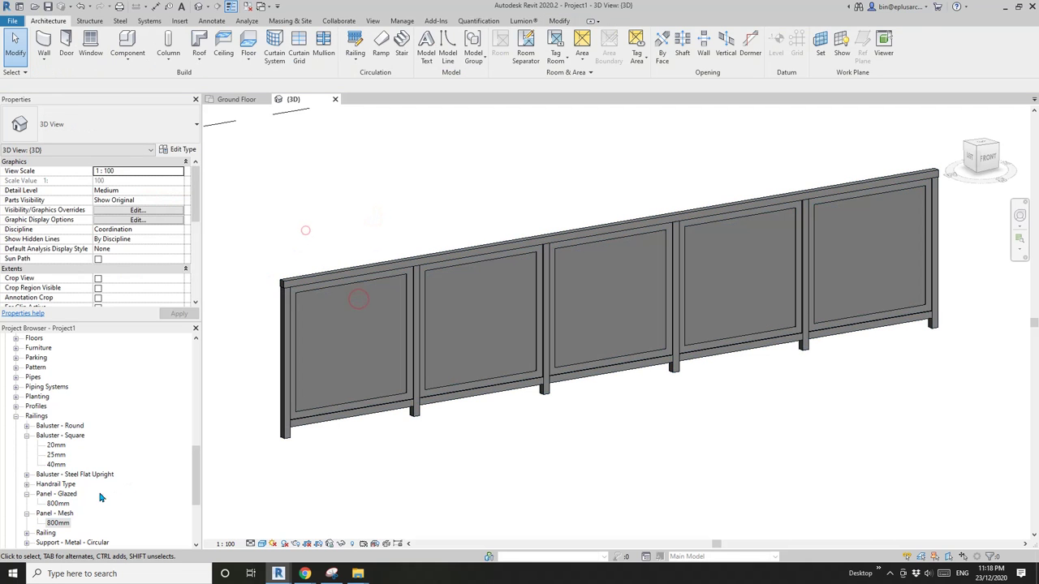
click(58, 523)
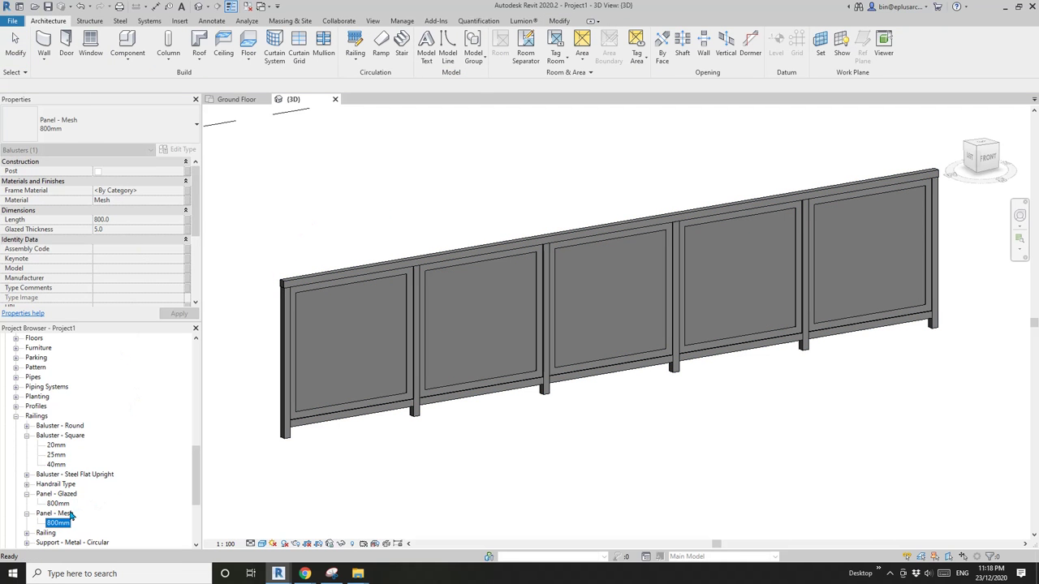
double_click(64, 524)
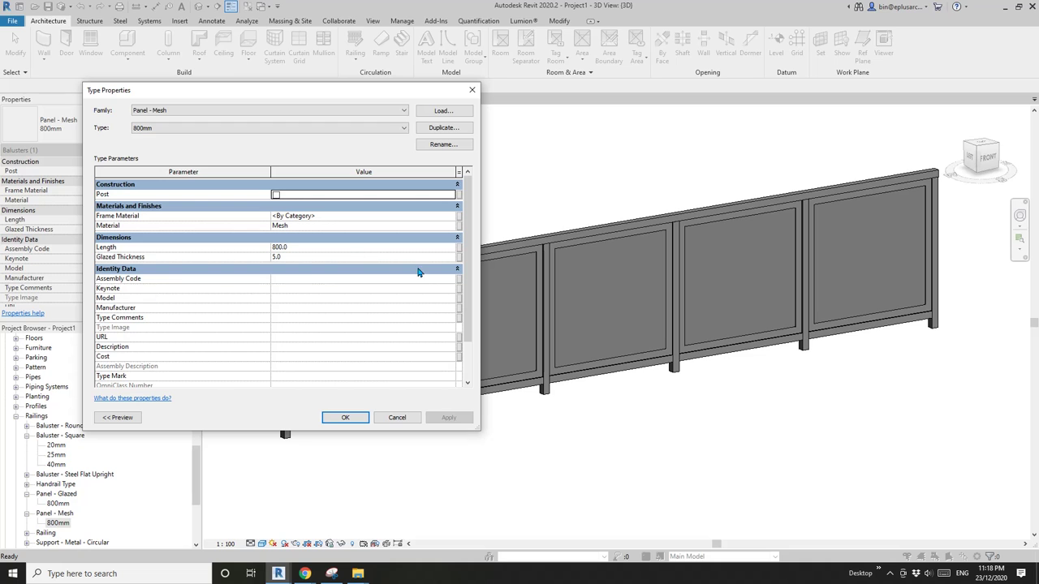
click(346, 225)
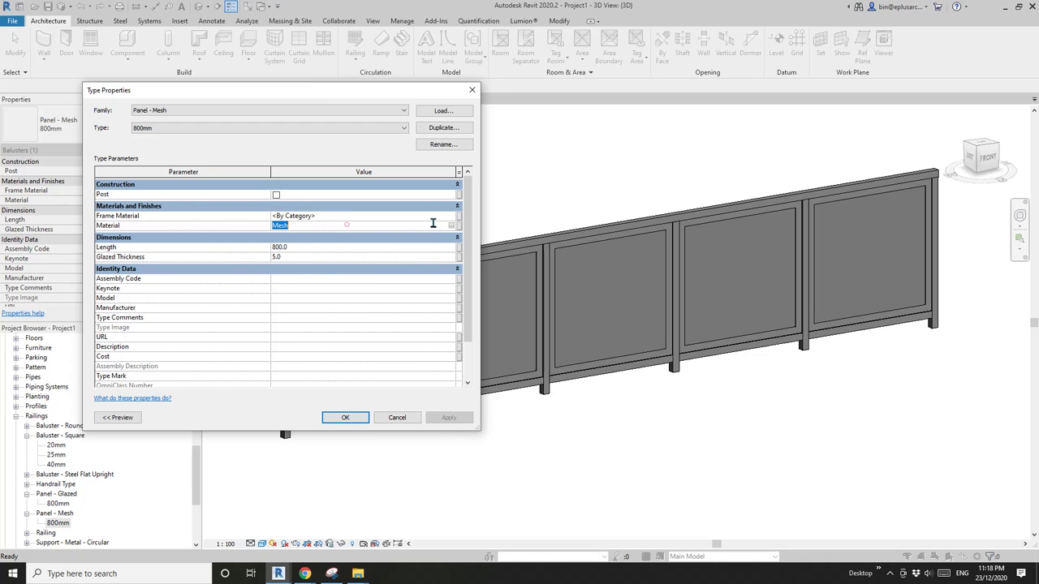
Change the sample width of the Mesh material's relief texture
click(452, 227)
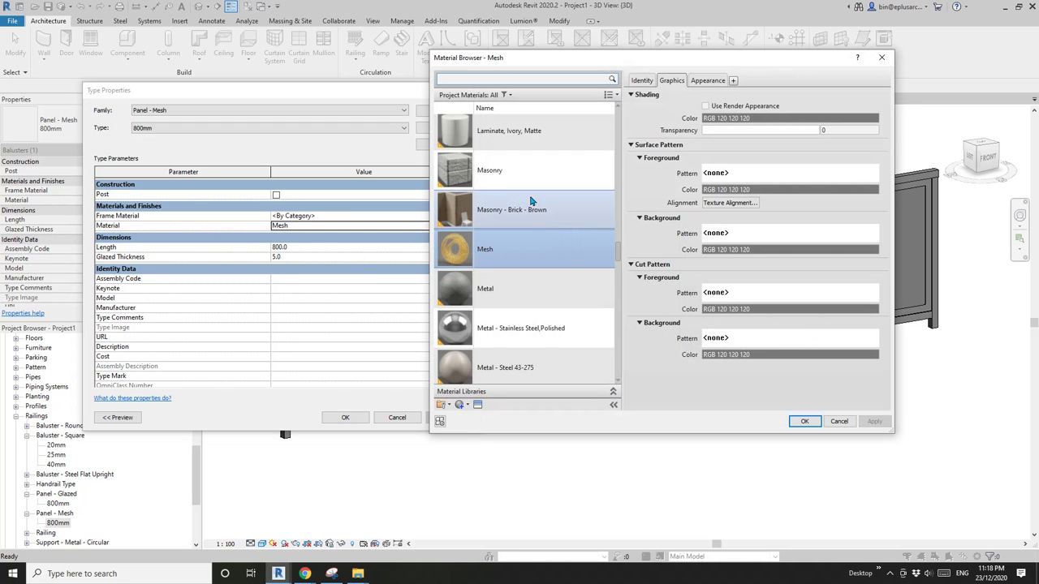
click(708, 80)
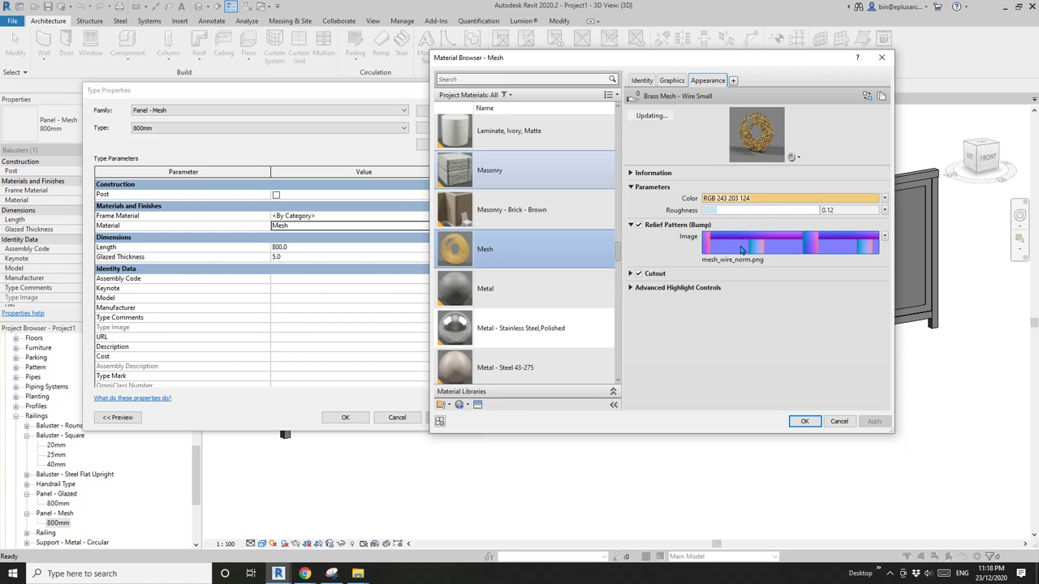
click(741, 249)
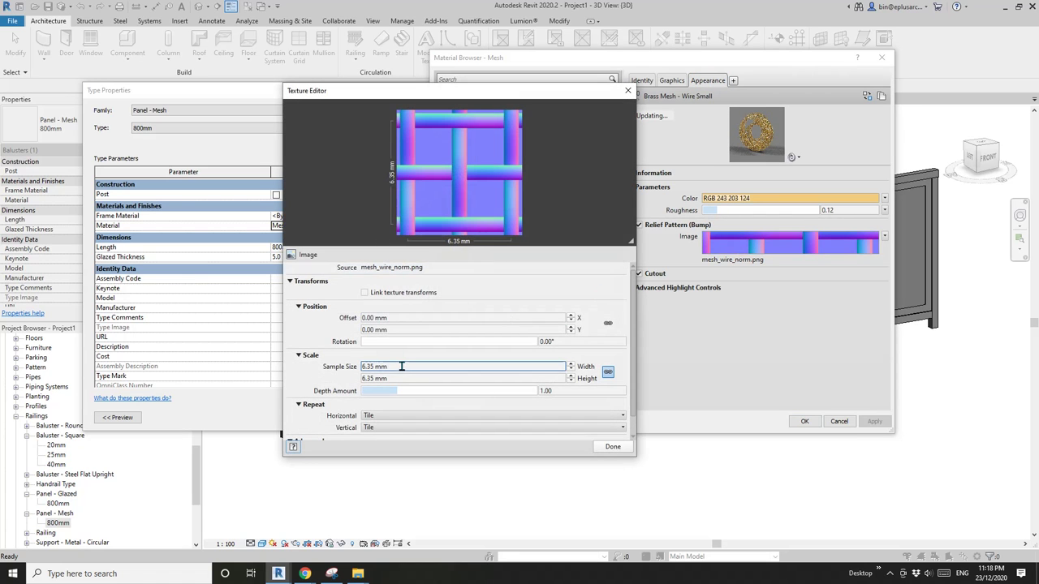
click(381, 366)
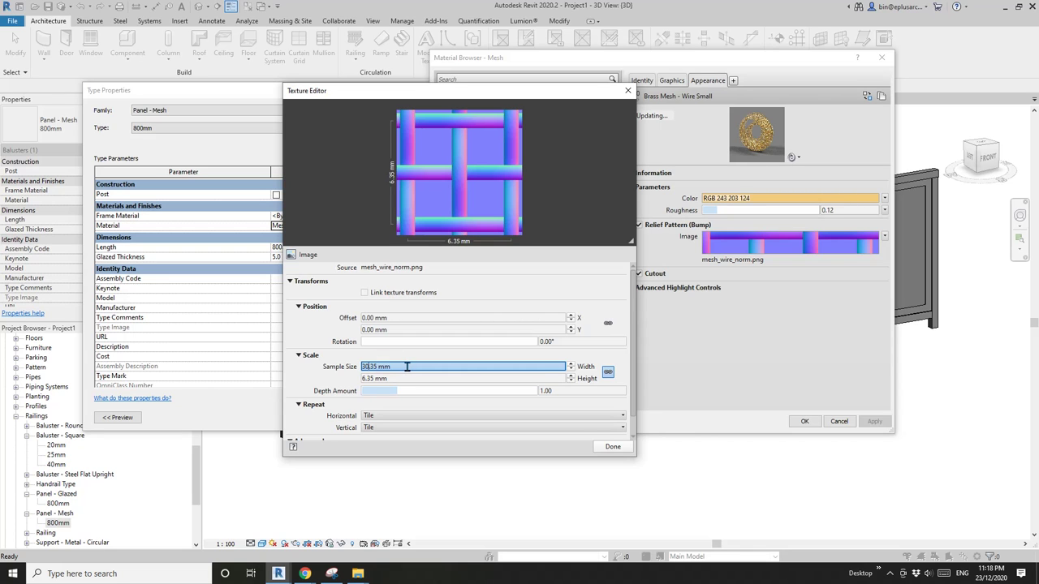
key(Tab)
click(613, 446)
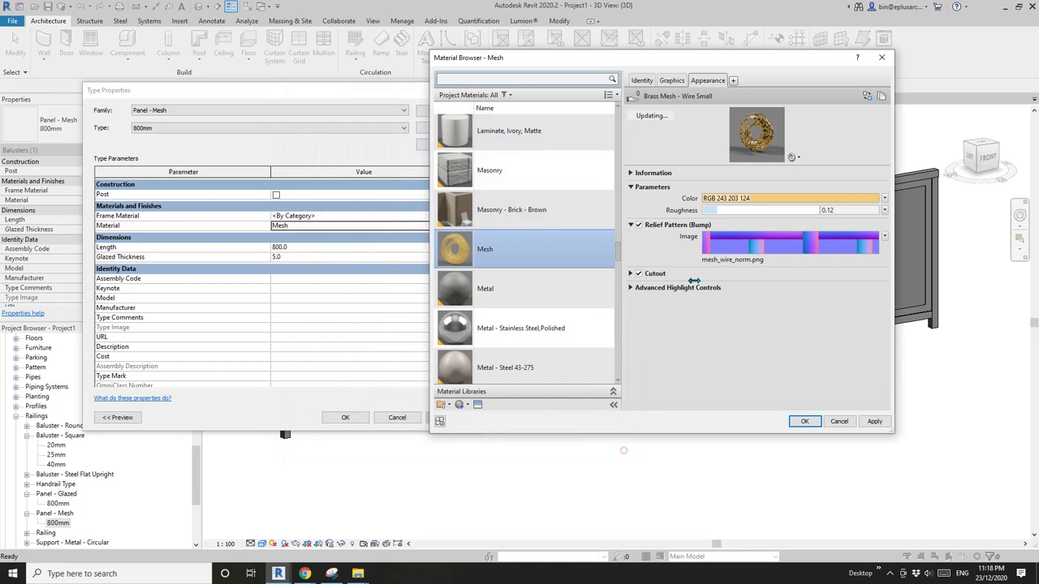
Scale the cutout texture to 30 mm by 30 mm and accept the Mesh material
click(639, 273)
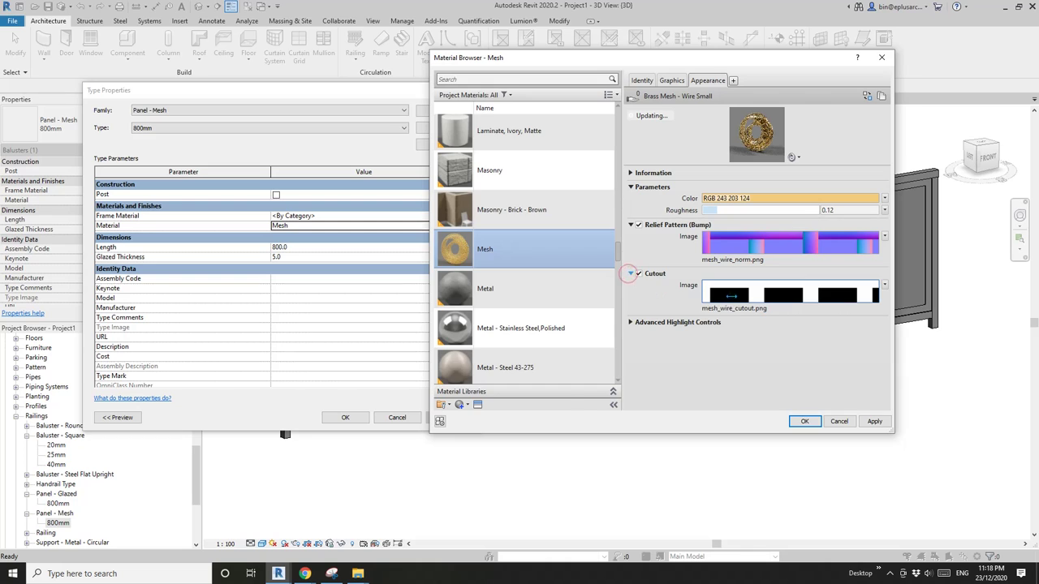
click(787, 295)
click(410, 392)
text(30)
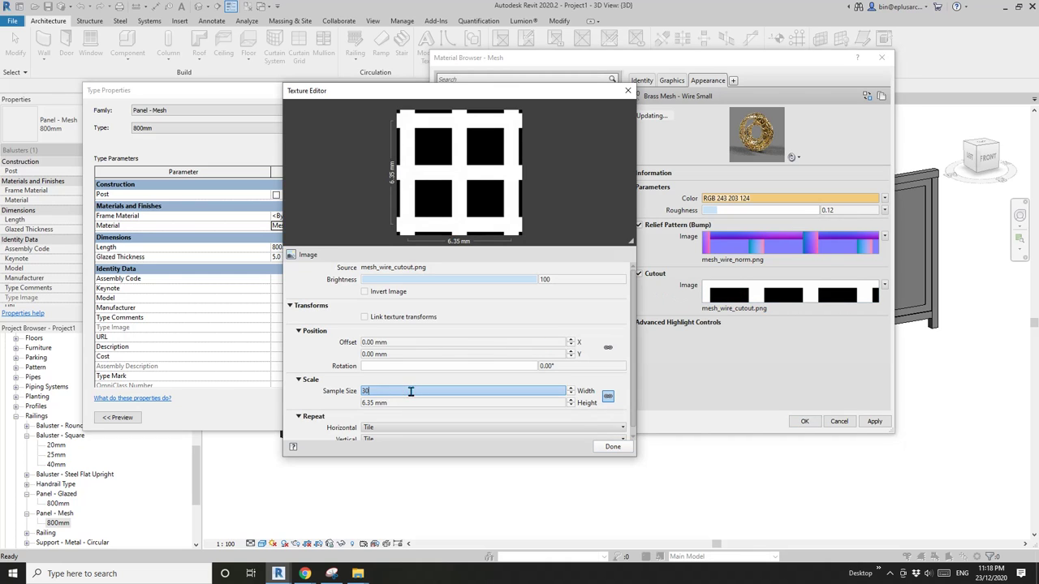
key(Tab)
text(30)
key(Return)
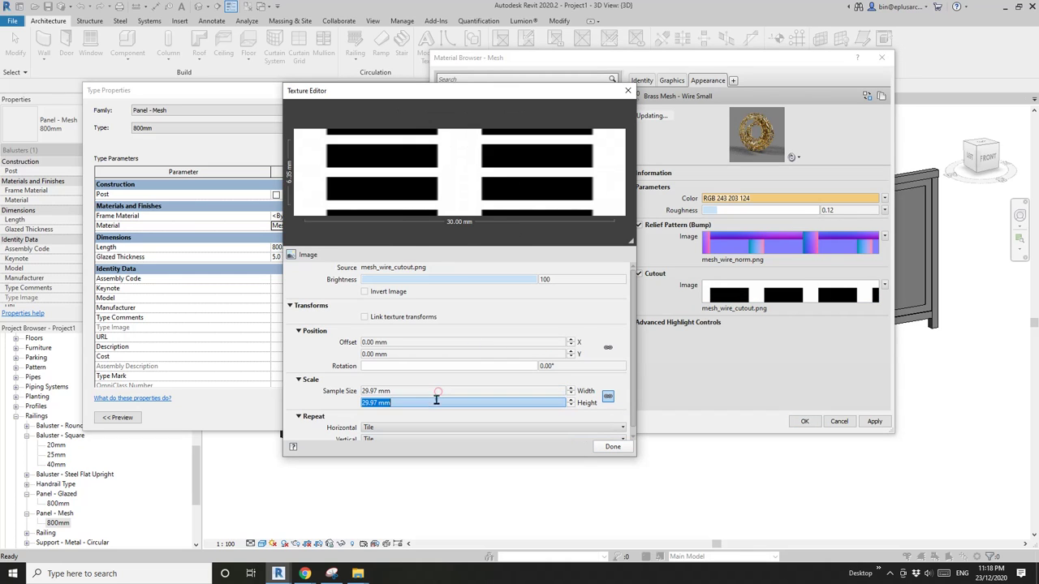
click(438, 402)
text(30)
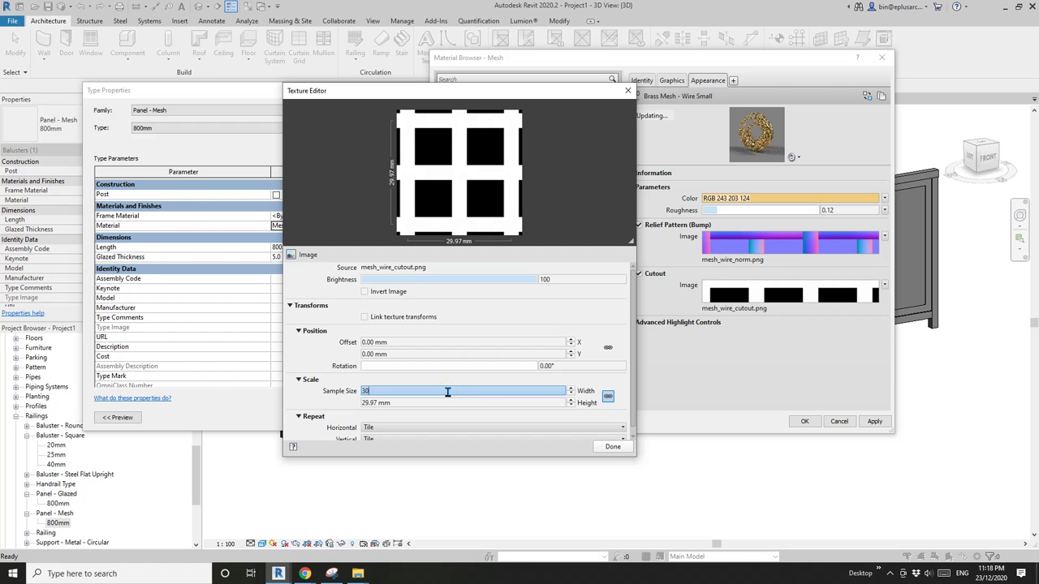
key(Return)
click(613, 447)
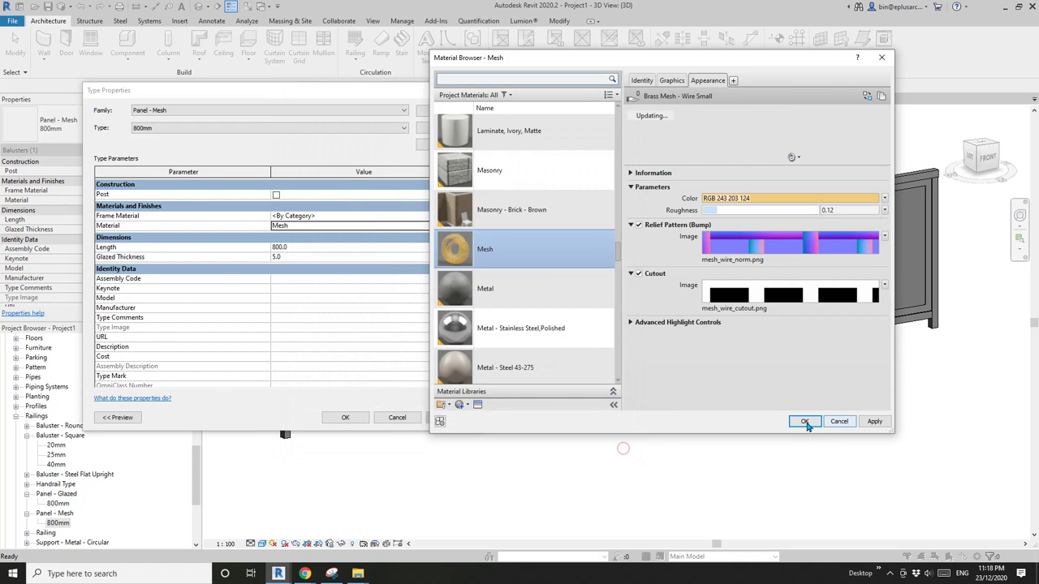
click(804, 421)
click(345, 417)
click(261, 543)
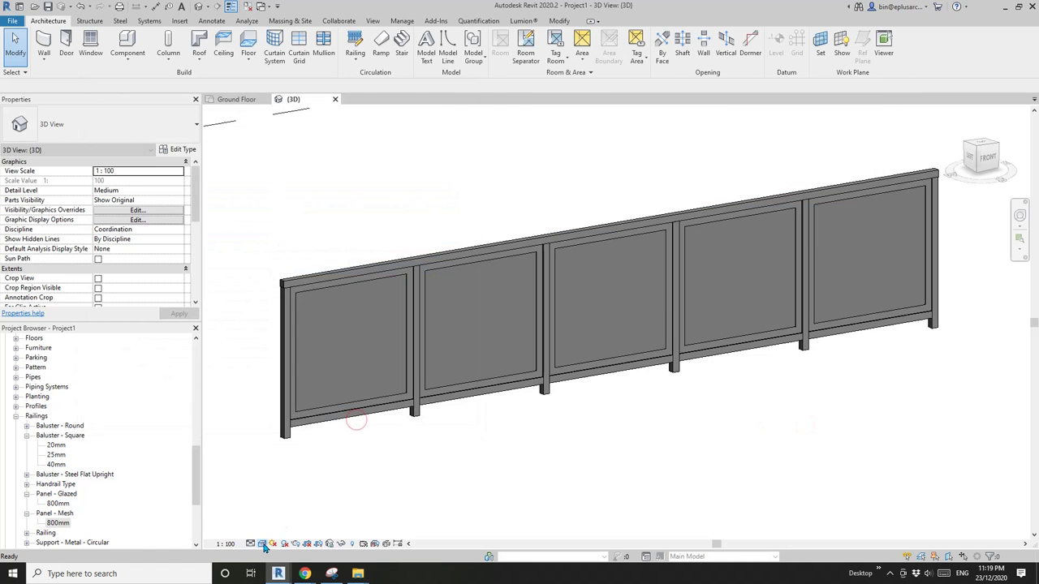
click(276, 521)
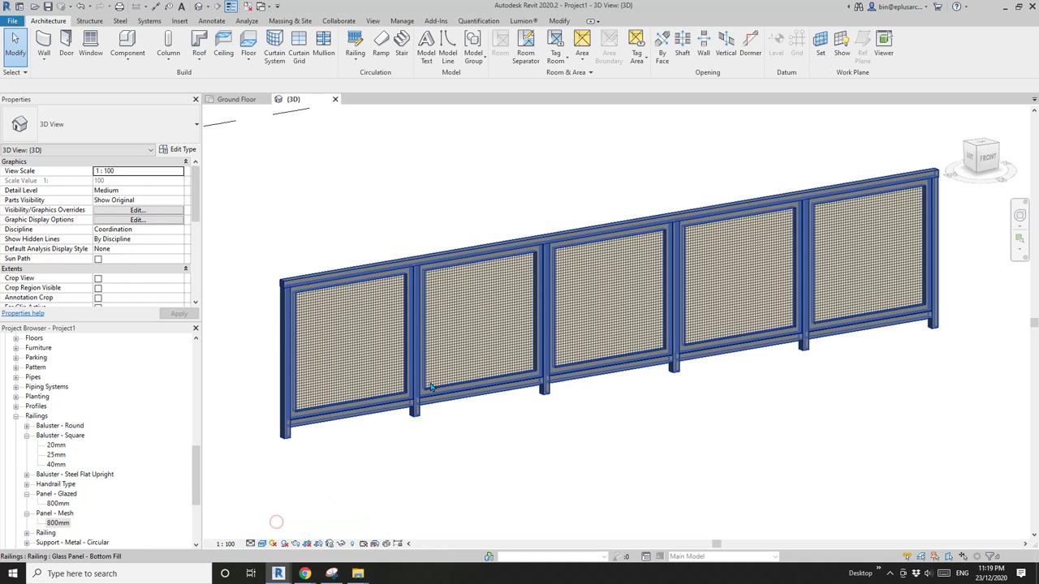
shift+middle_drag(510, 393, 540, 496)
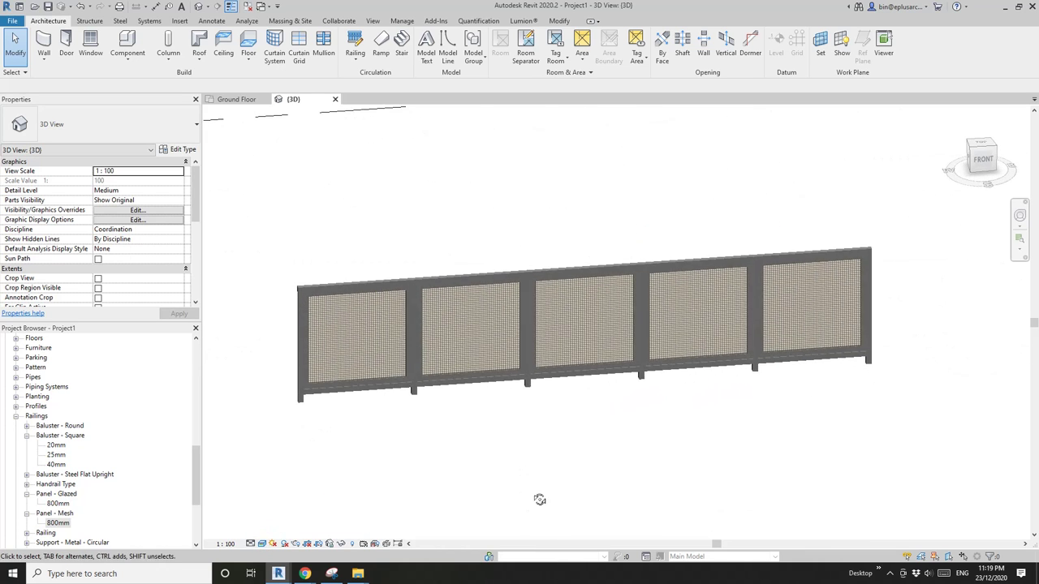
click(549, 364)
shift+middle_drag(549, 361, 582, 387)
click(582, 386)
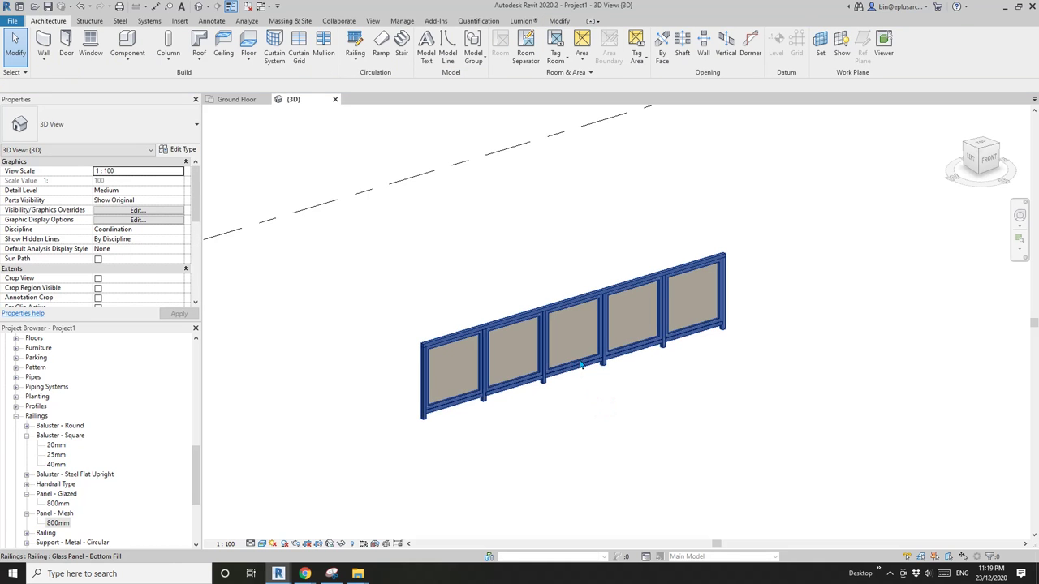
click(581, 364)
click(595, 409)
scroll(535, 354, up, 2)
click(535, 353)
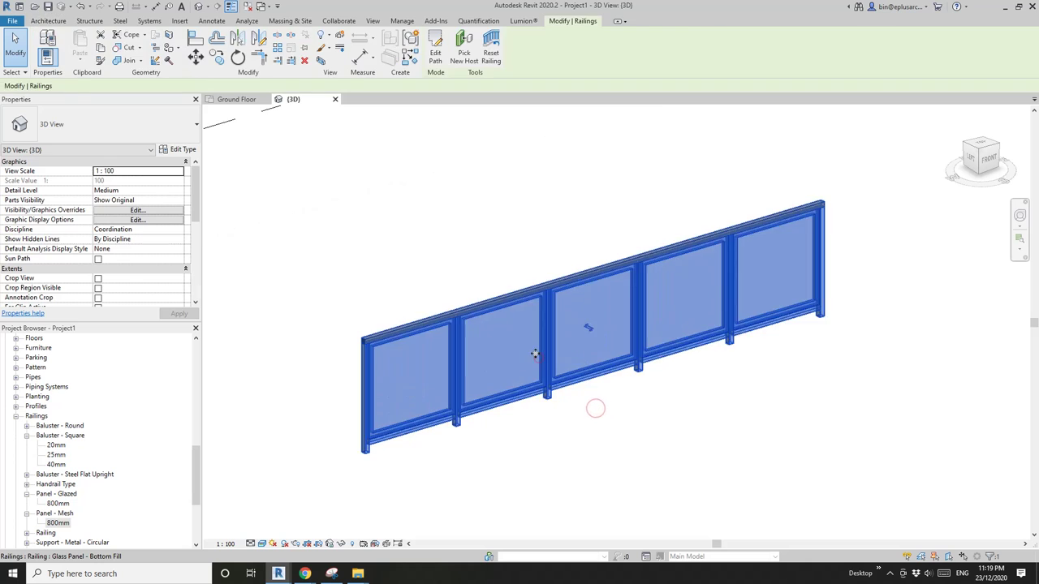
Try editing the railing's path and dismiss the work plane warning
scroll(522, 359, down, 2)
click(563, 327)
double_click(499, 383)
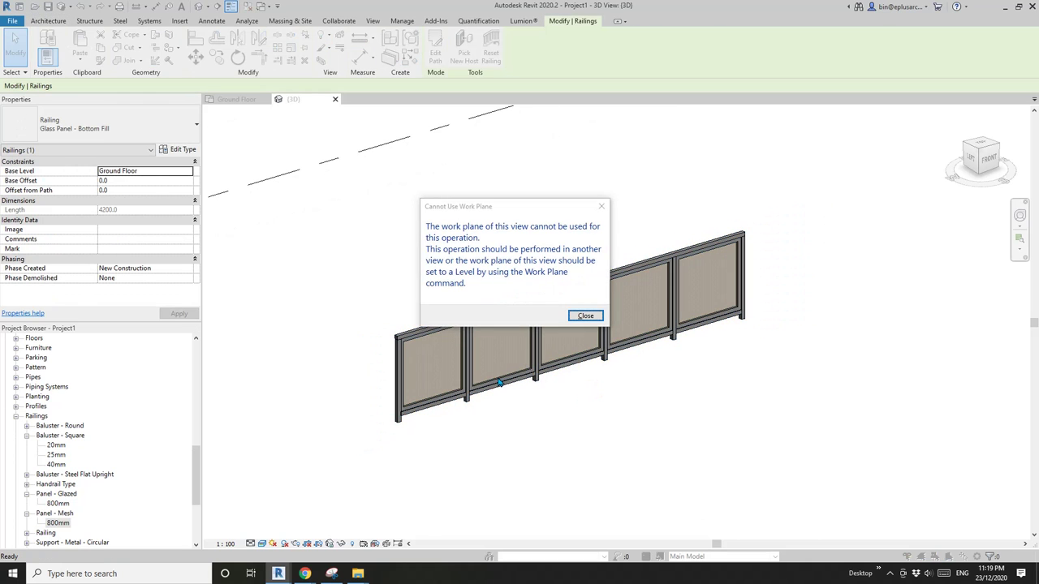
key(Escape)
key(Escape)
Set a level as the 3D view's work plane and begin a new railing path sketch
scroll(508, 410, down, 1)
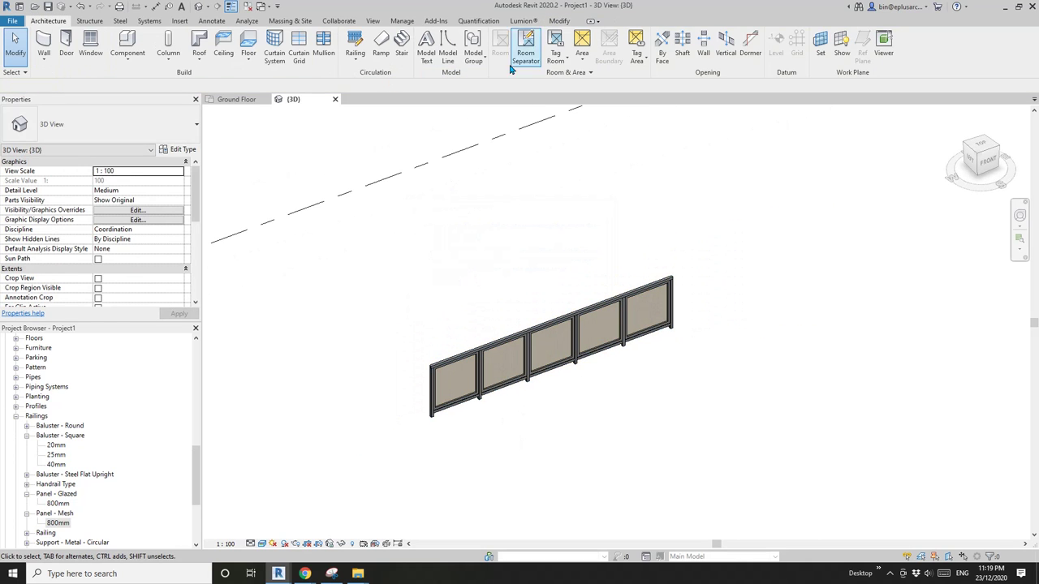
click(820, 46)
click(435, 238)
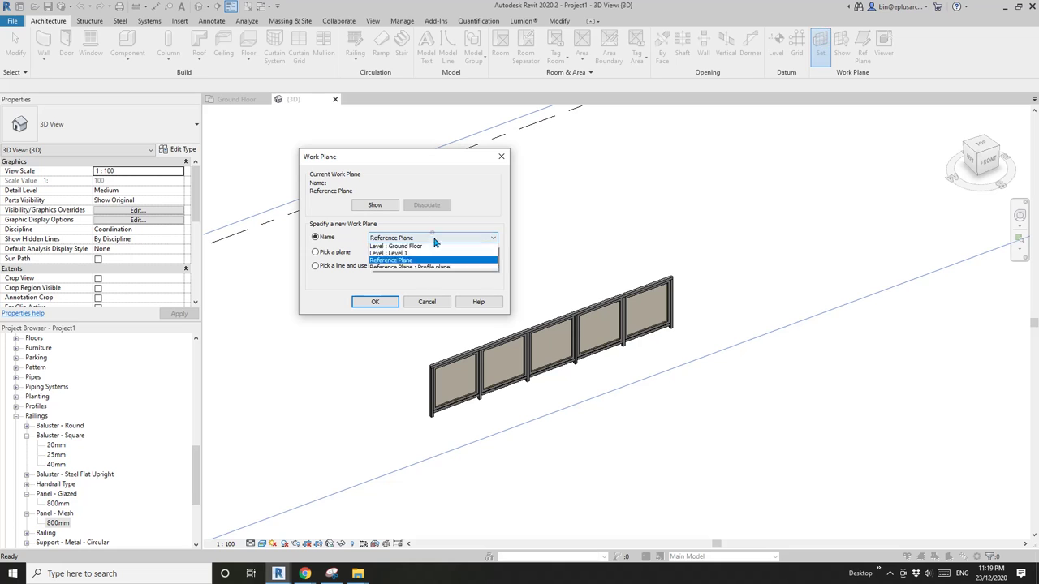
click(410, 254)
click(422, 238)
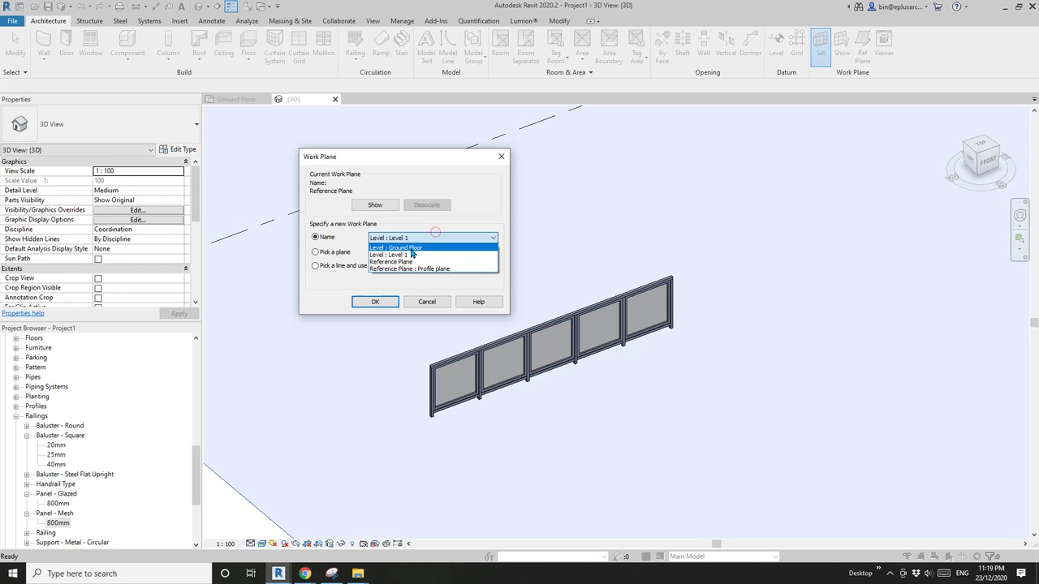
click(412, 254)
click(375, 301)
click(545, 355)
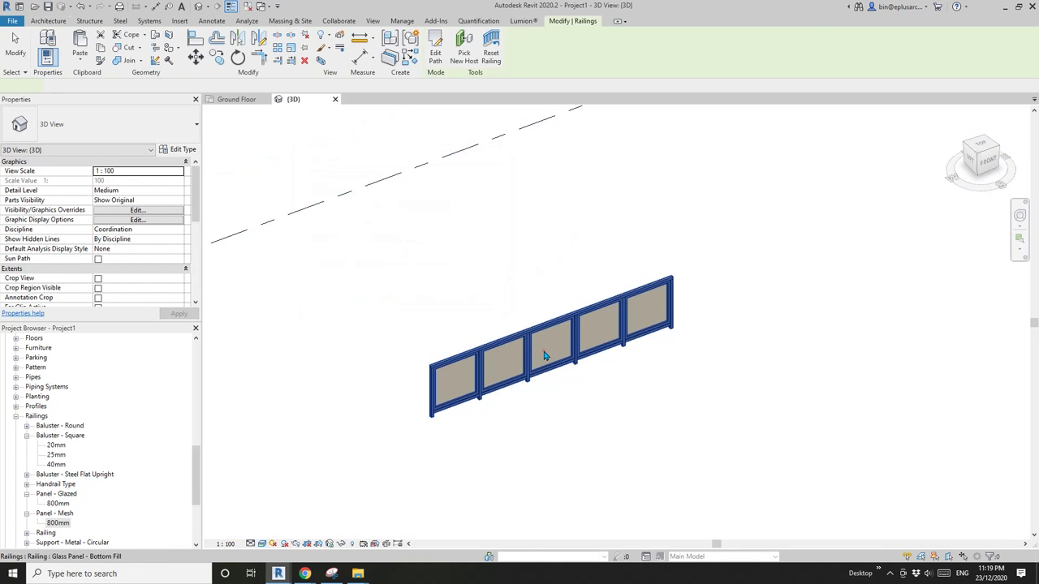
double_click(543, 324)
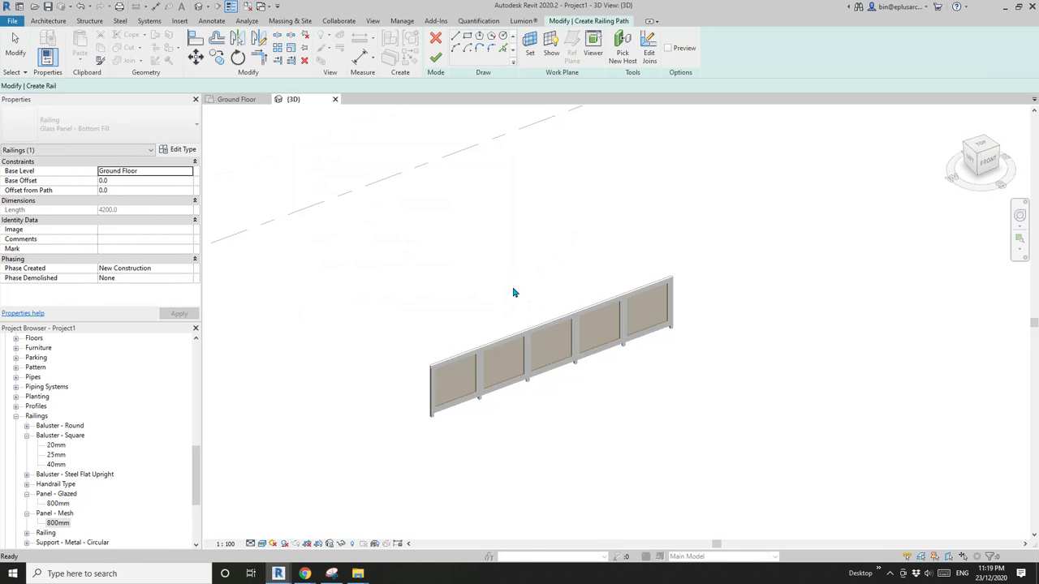
Draw a 4200 mm railing path line and finish the sketch
click(329, 368)
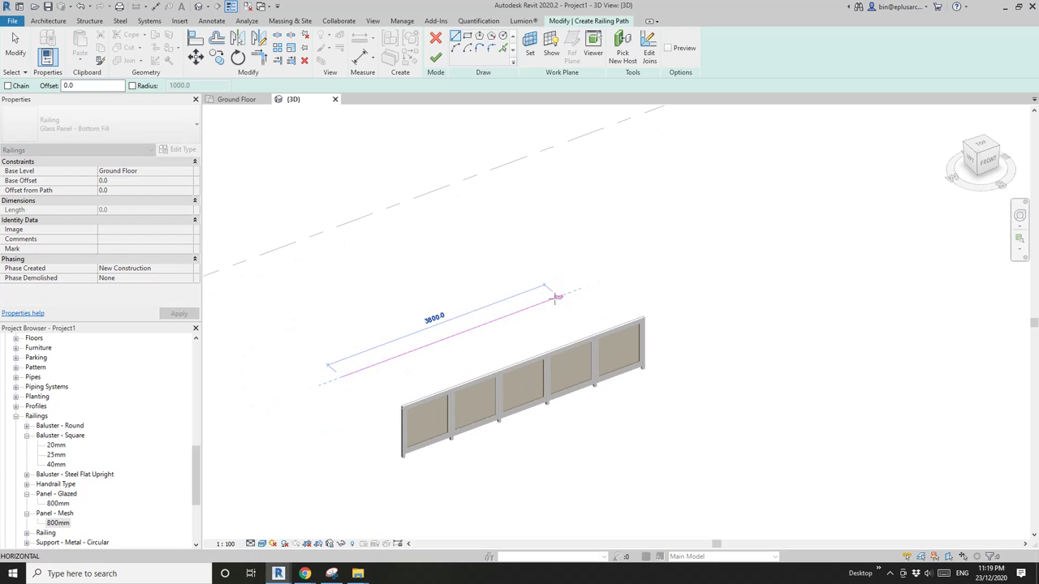
click(577, 289)
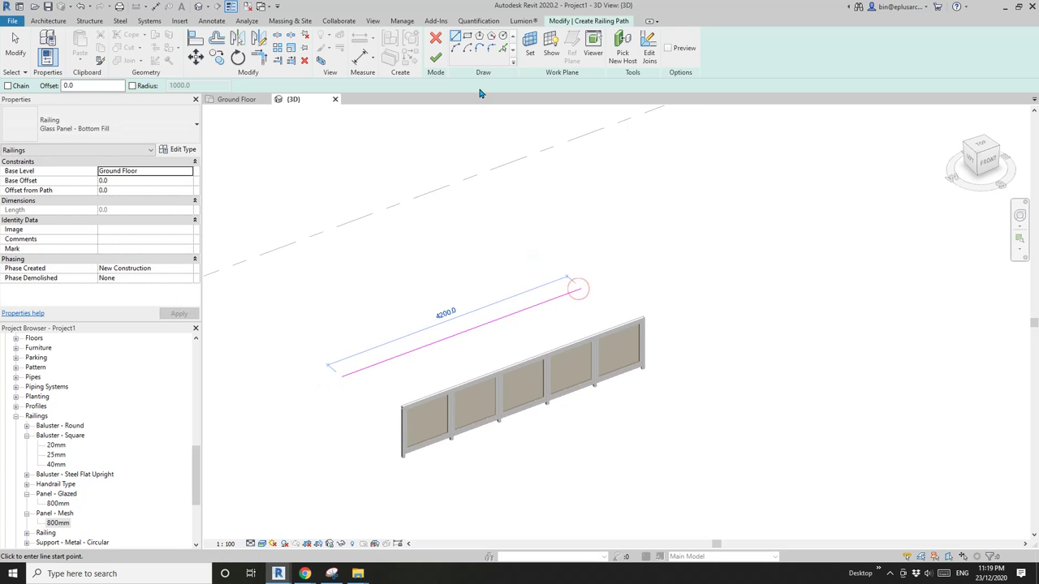
click(435, 57)
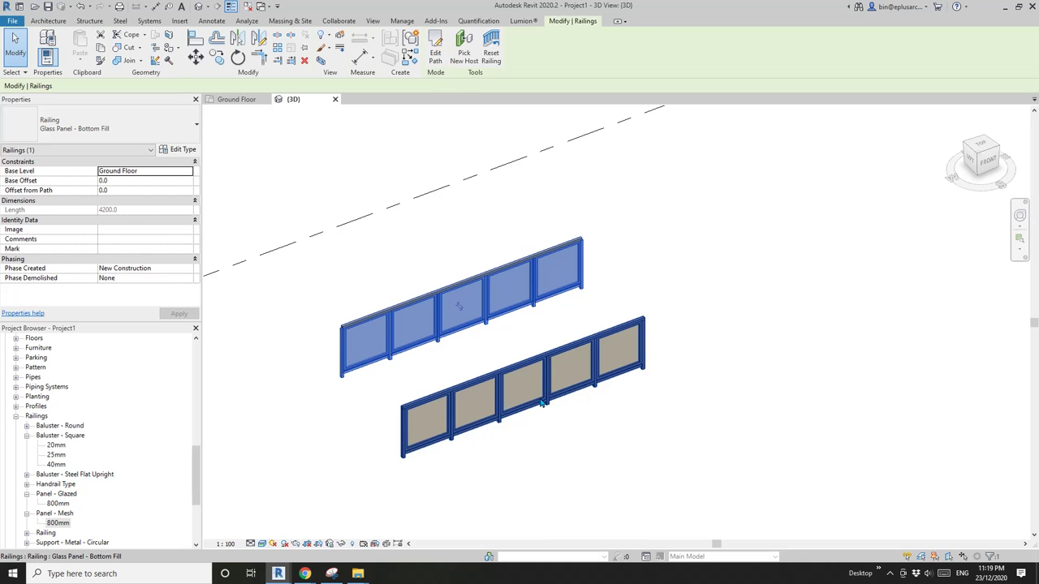
Edit the new railing's path and lengthen it to 5040 mm
scroll(542, 403, up, 3)
click(458, 262)
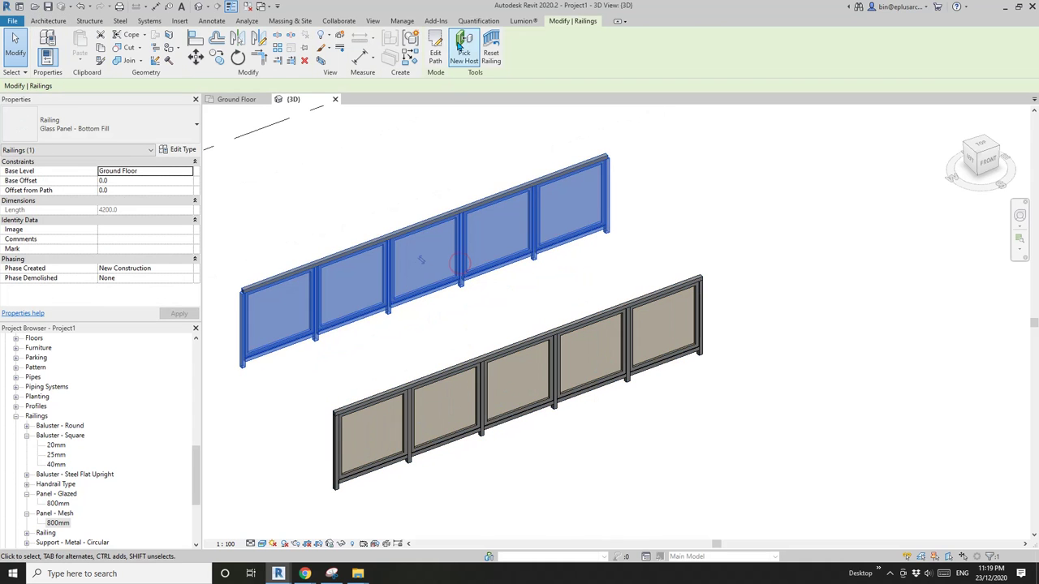
click(435, 53)
click(491, 275)
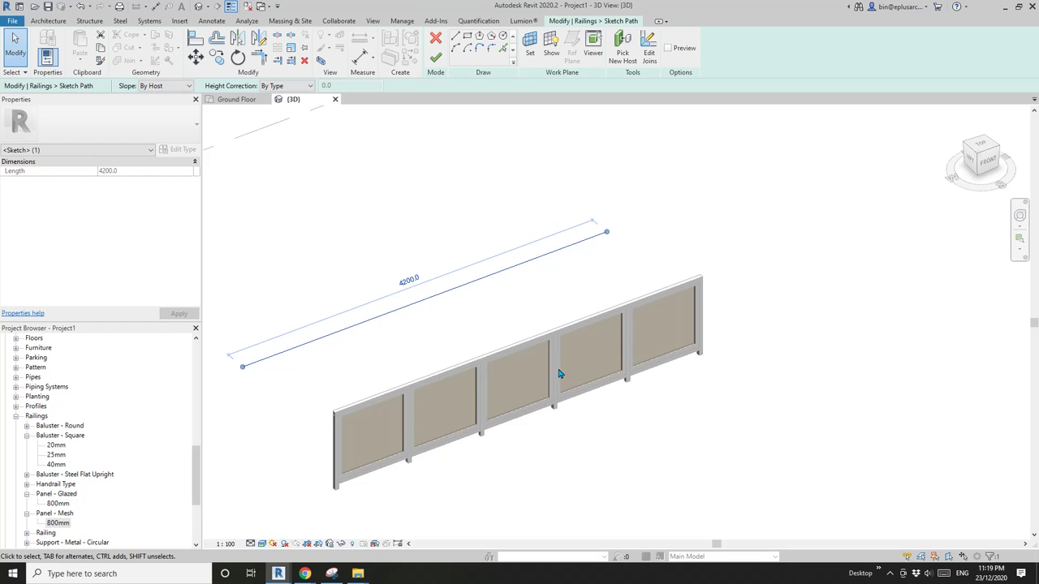
click(410, 280)
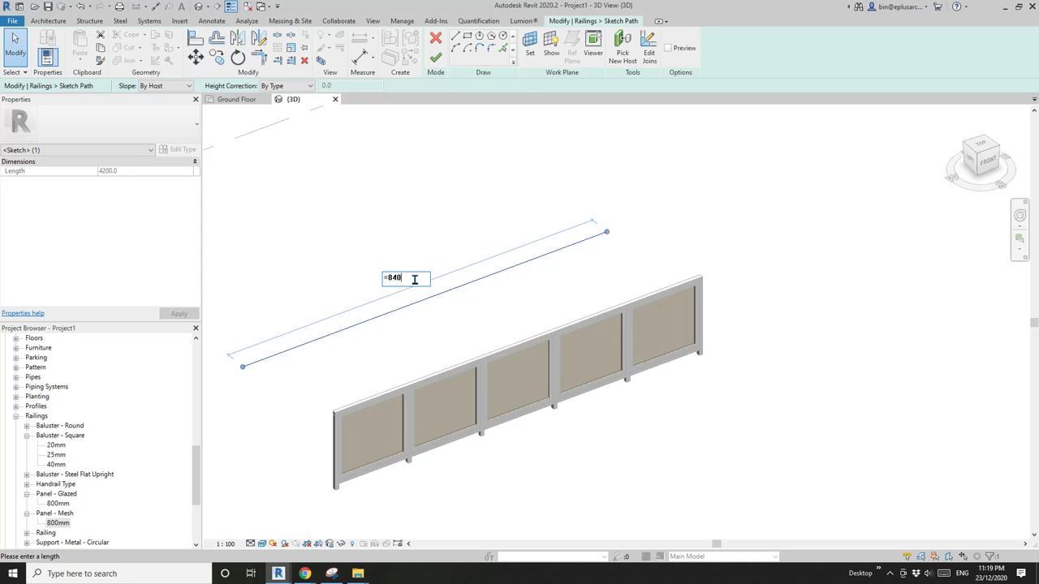
key(Return)
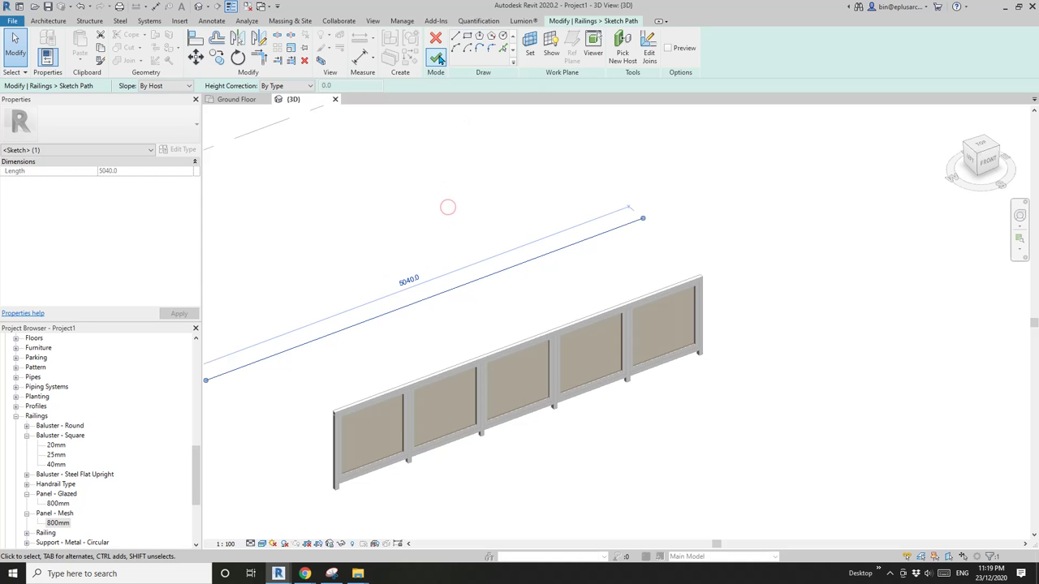
click(435, 57)
click(590, 305)
click(308, 337)
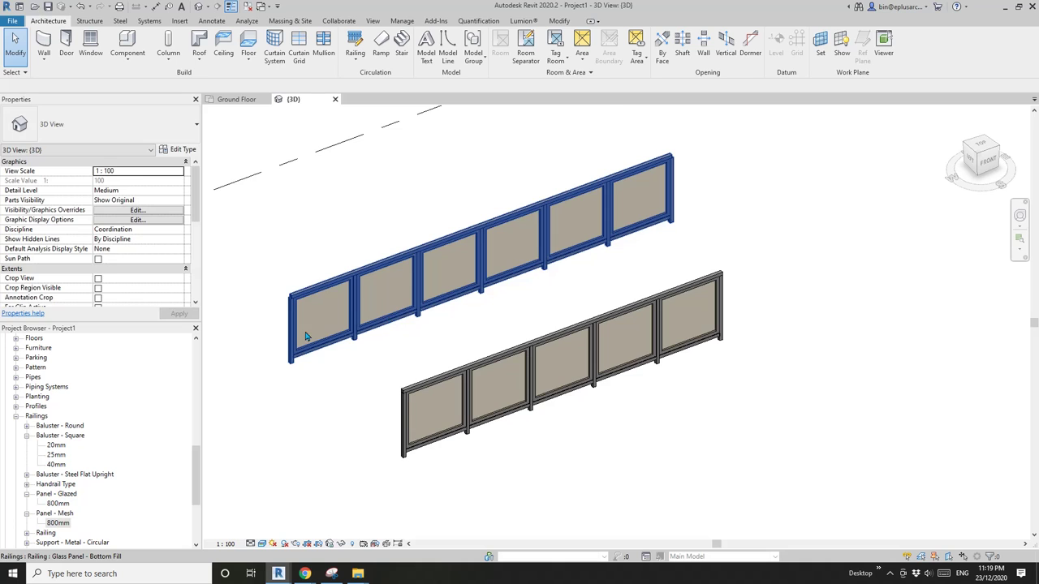
Duplicate the Panel - Mesh 800mm type as a new type named 1200mm
click(463, 320)
scroll(422, 307, down, 2)
scroll(69, 515, up, 1)
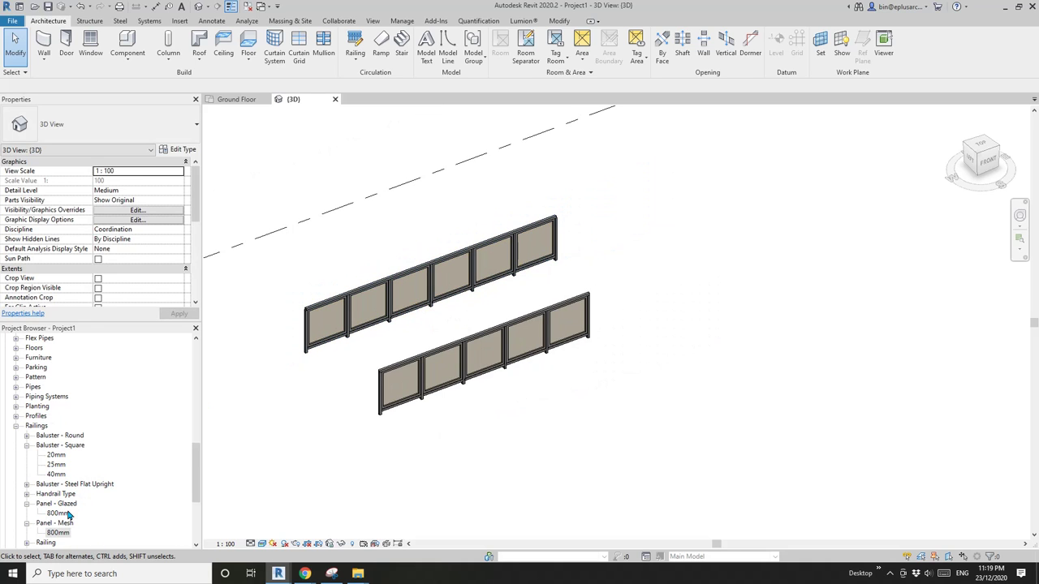
scroll(77, 528, down, 2)
right_click(70, 514)
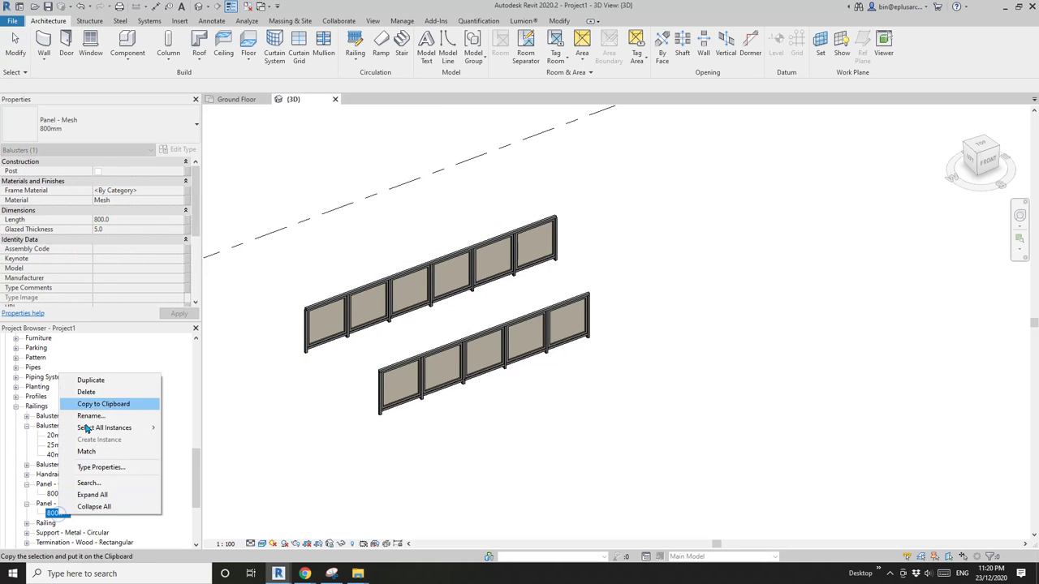
click(91, 381)
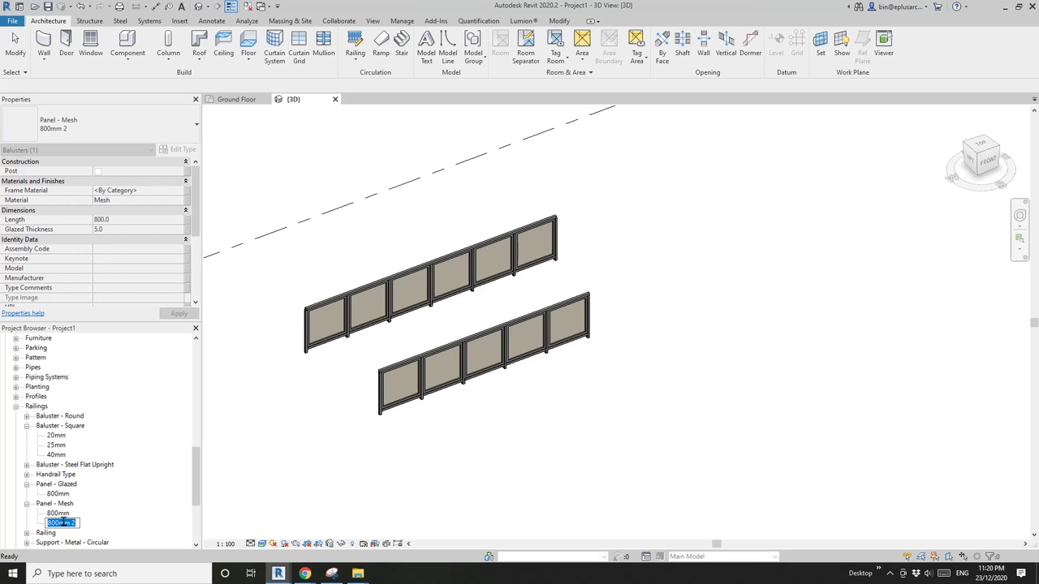
text(12)
key(Return)
Set the 1200mm mesh panel type's Length to 1200, then select the lower railing
double_click(91, 523)
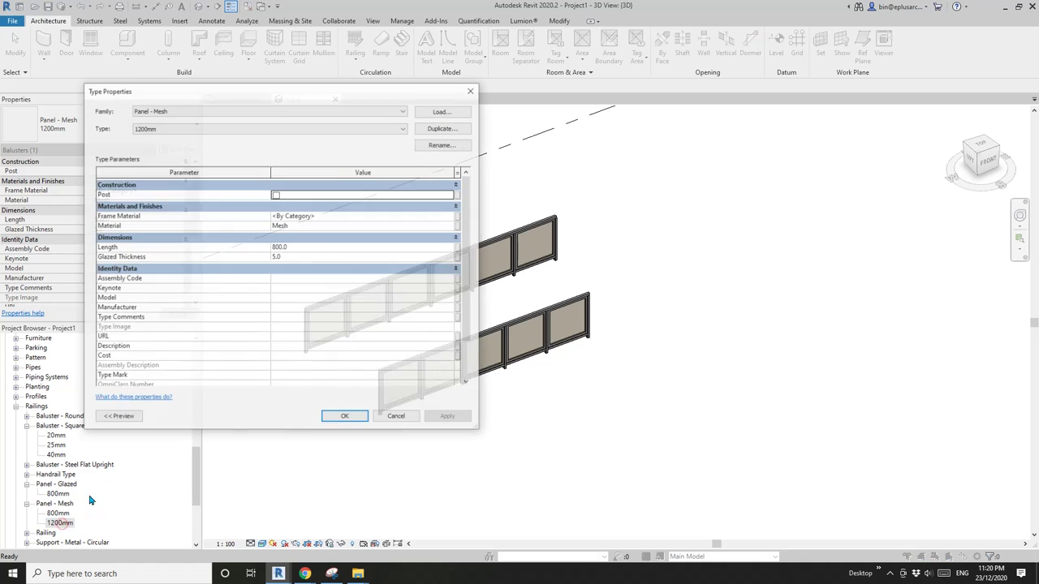
click(298, 253)
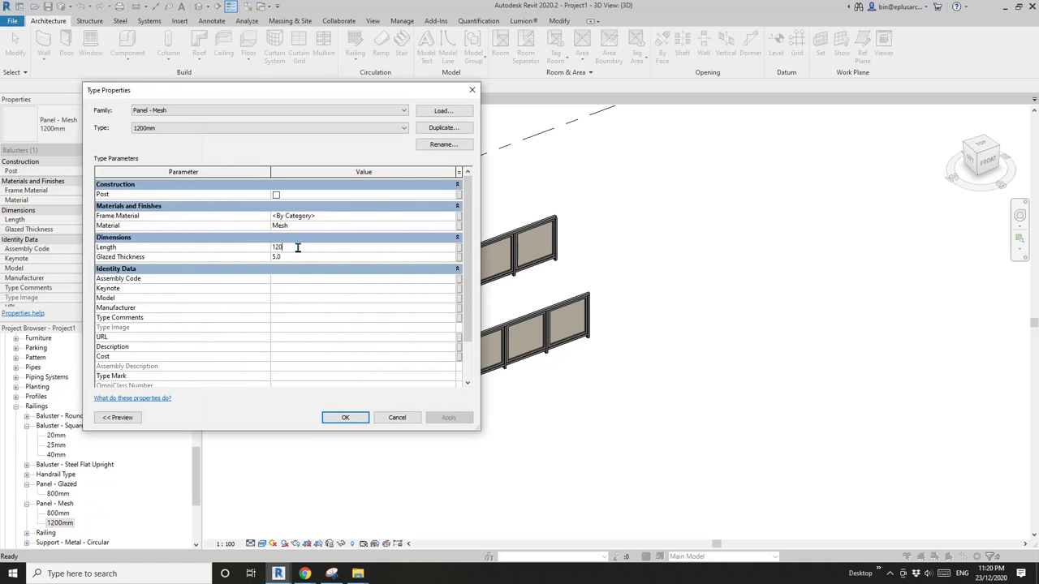
click(345, 417)
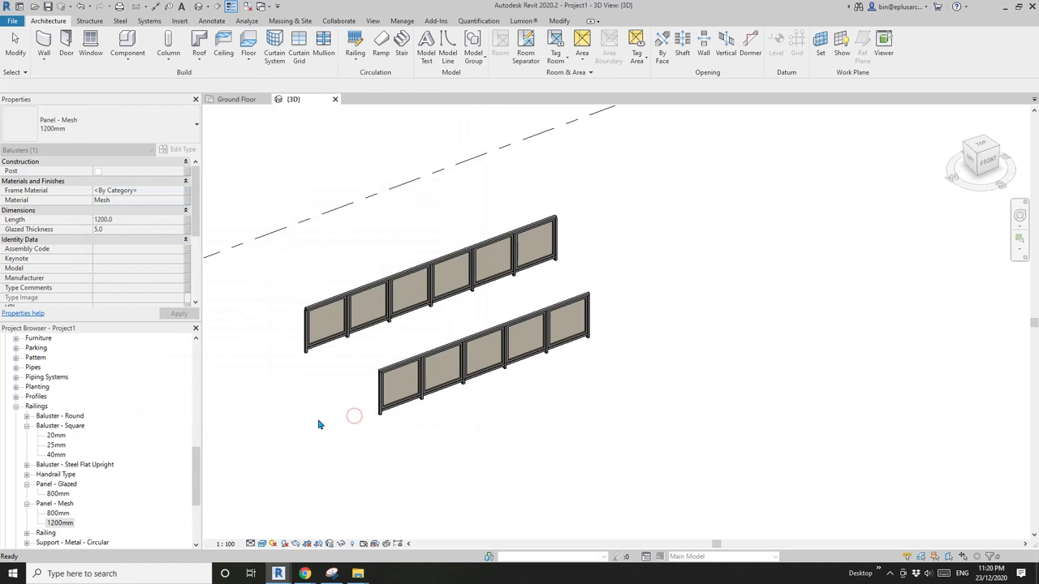
click(290, 378)
double_click(503, 348)
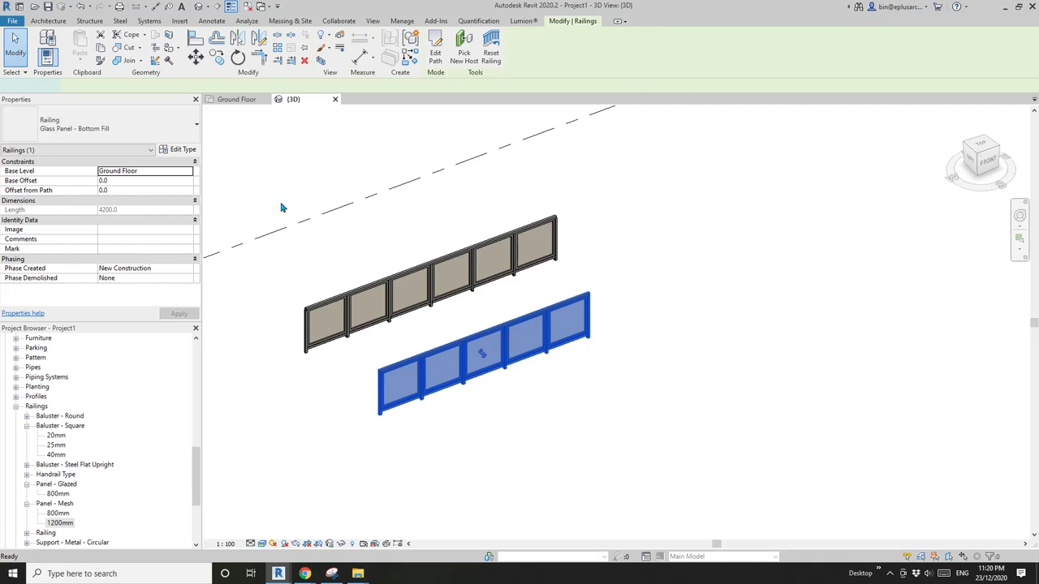
Duplicate the Glass Panel - Bottom Fill railing type as mesh fence 1200mm
click(178, 149)
click(443, 127)
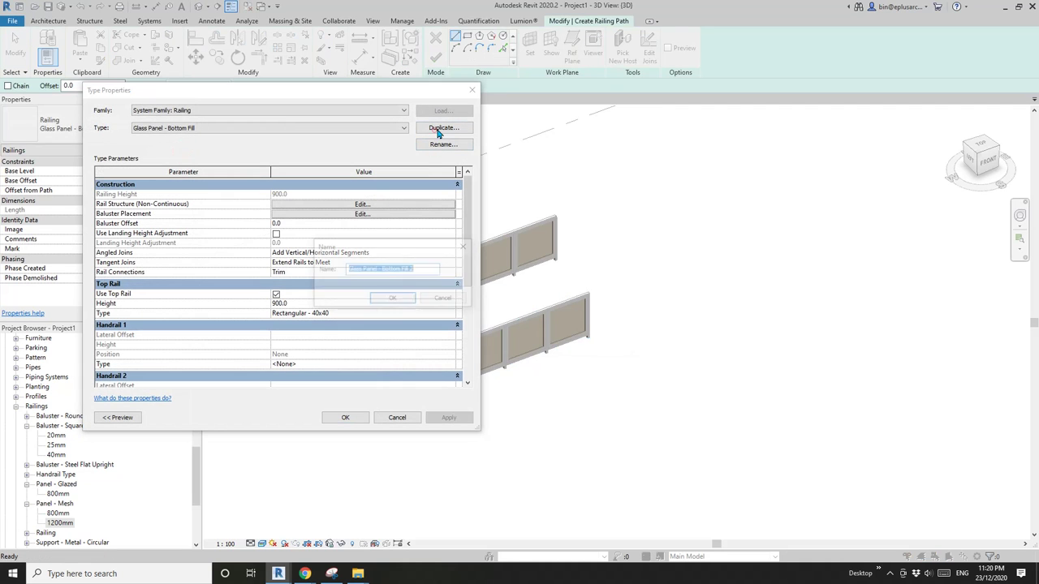
text(mesh fence 1200mm)
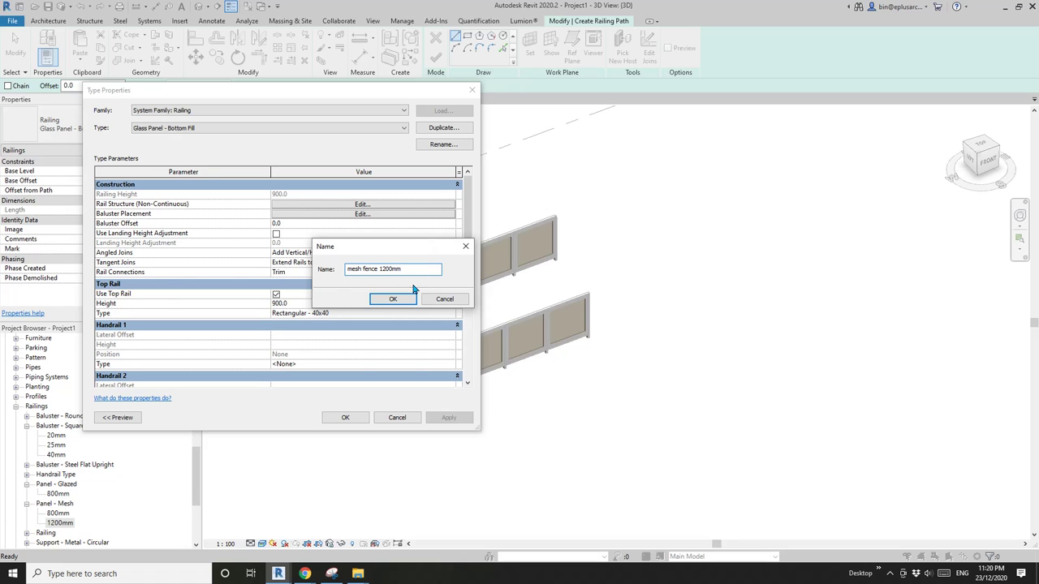
click(402, 297)
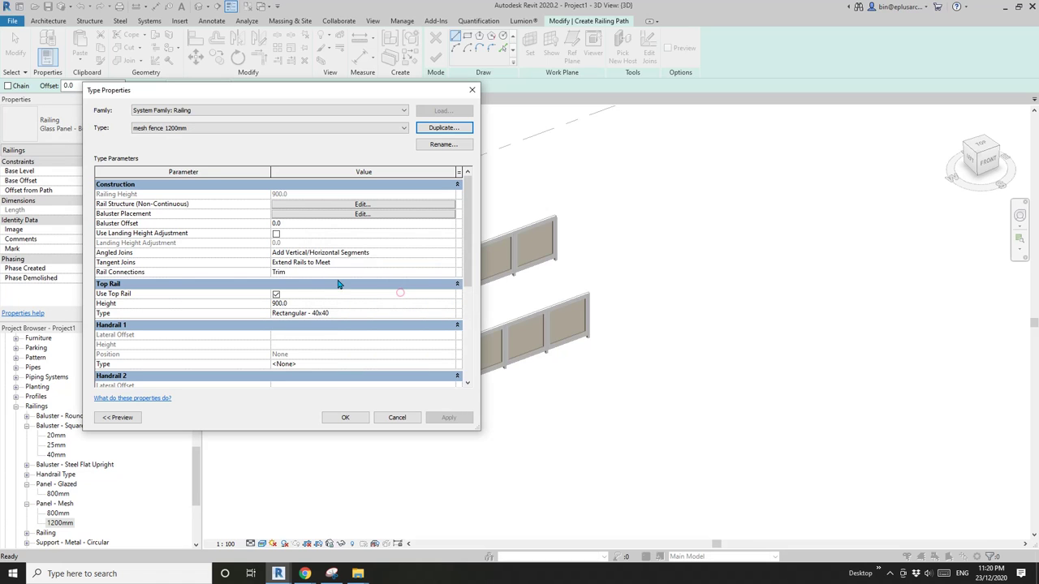
Use Panel - Mesh : 1200mm in row 3 at 620 from the previous post
click(378, 214)
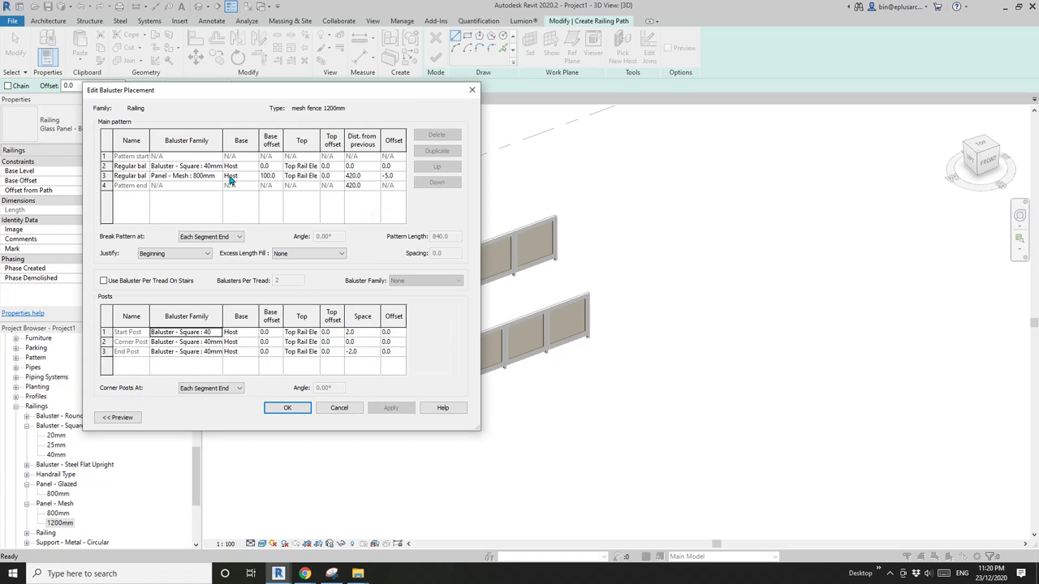
click(220, 176)
click(206, 226)
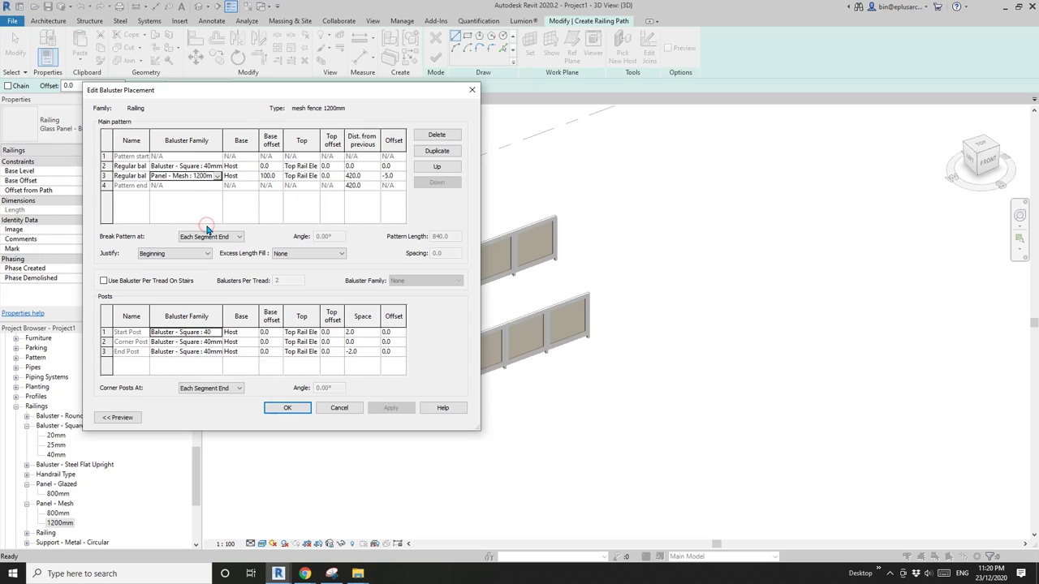
click(355, 177)
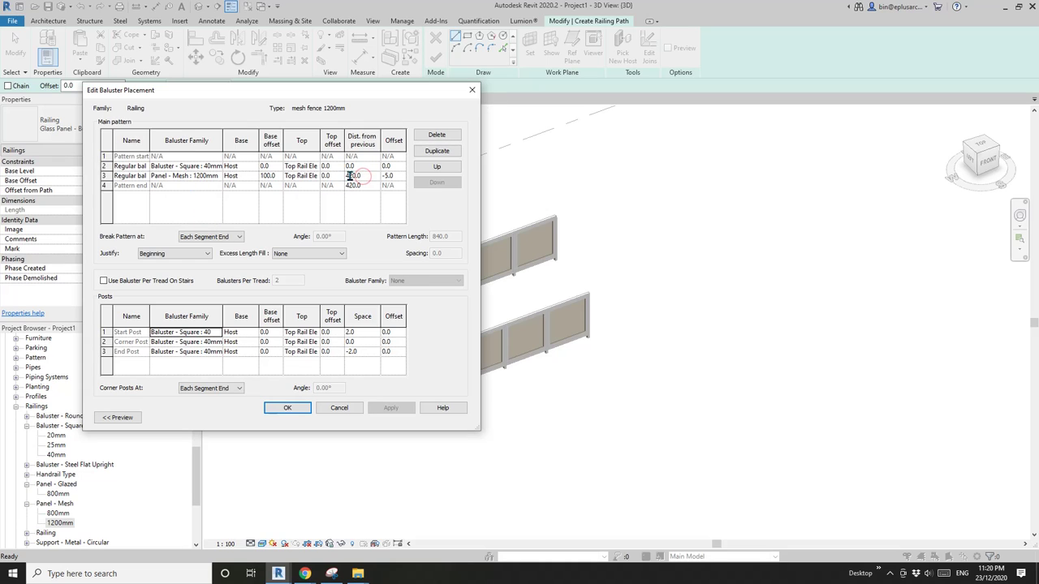
text(6)
click(352, 186)
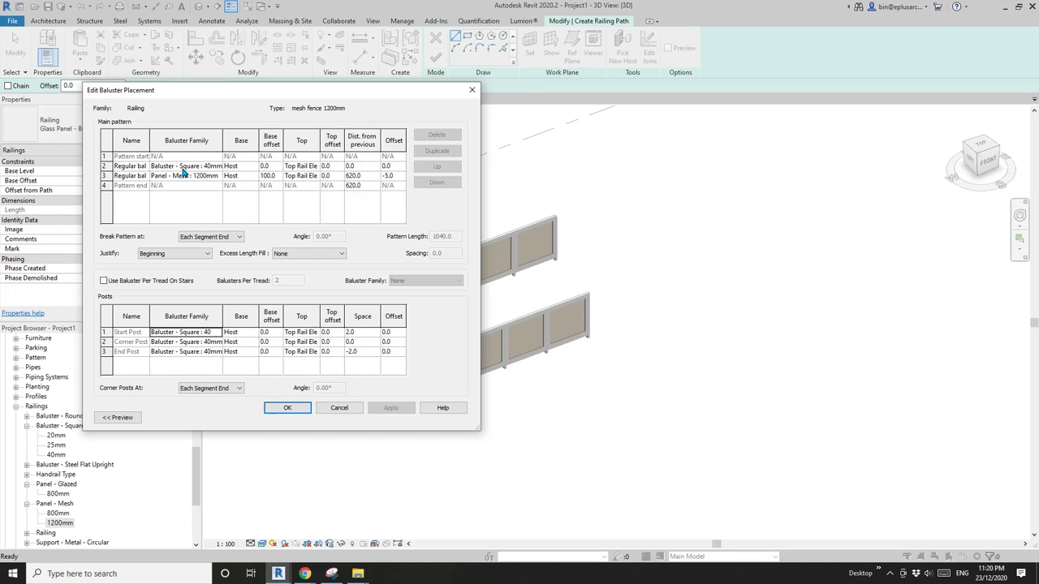
click(297, 410)
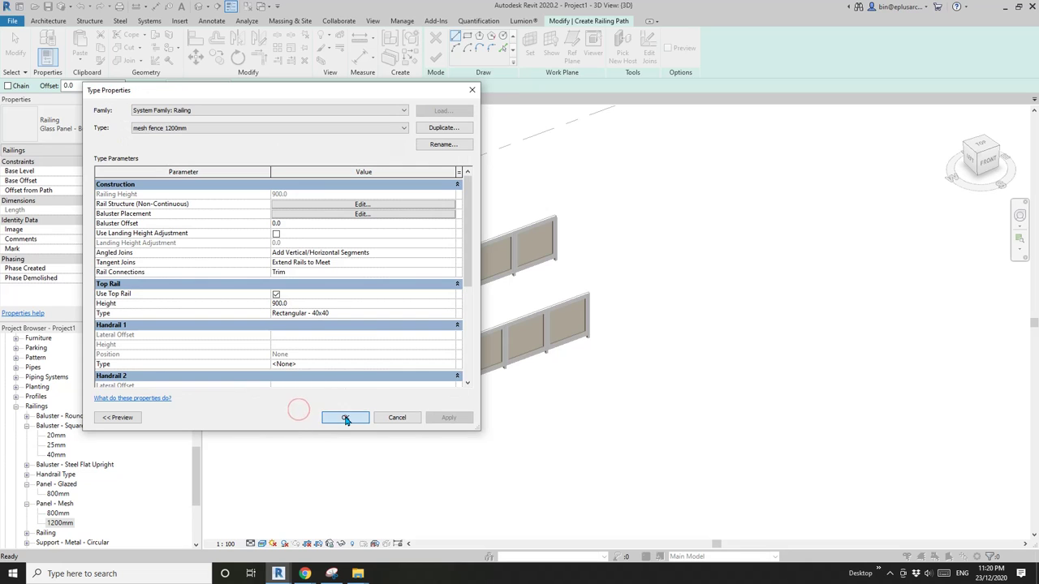
click(342, 417)
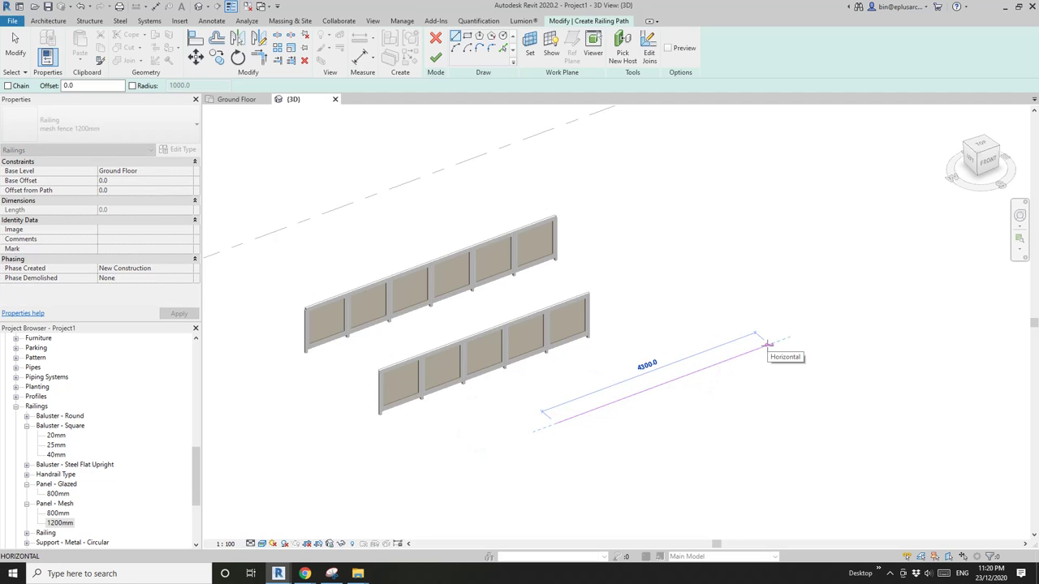
Give the new mesh fence railing a 3720 mm path (=1240*3) and finish it
text(=1240*3)
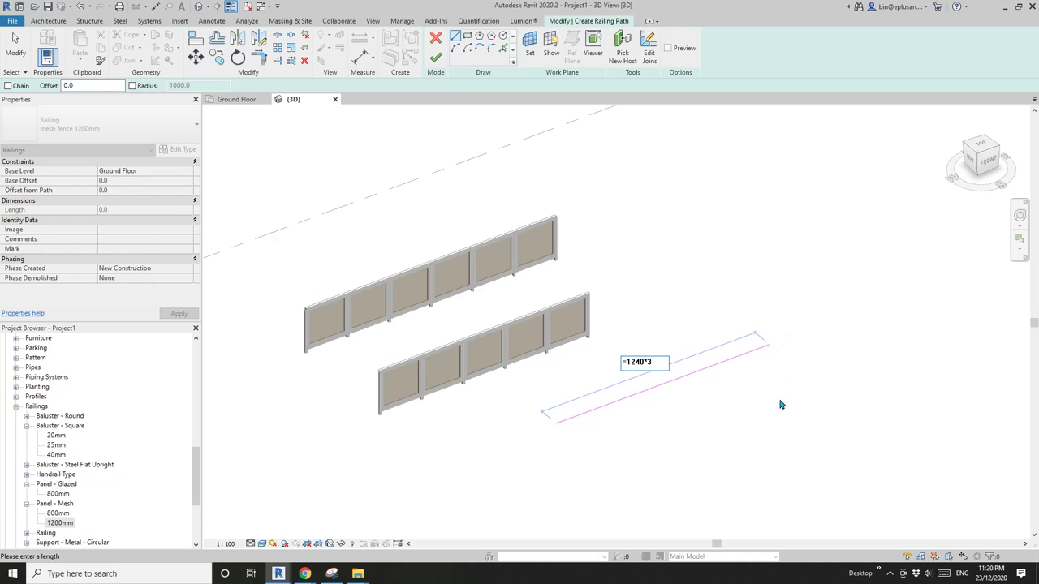
key(Return)
click(436, 58)
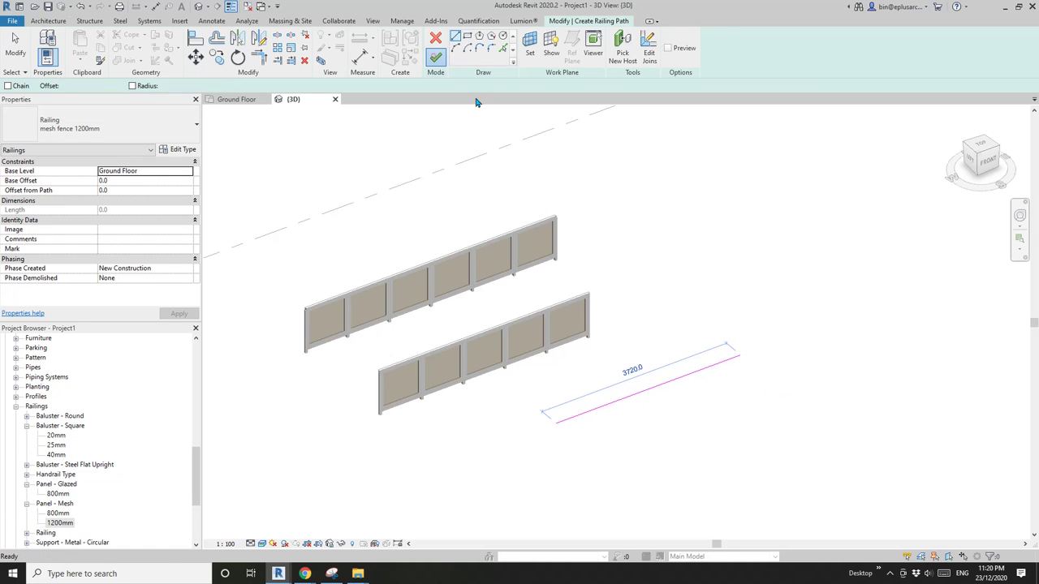
click(751, 363)
middle_drag(751, 363, 603, 344)
click(478, 343)
scroll(519, 306, down, 2)
double_click(520, 306)
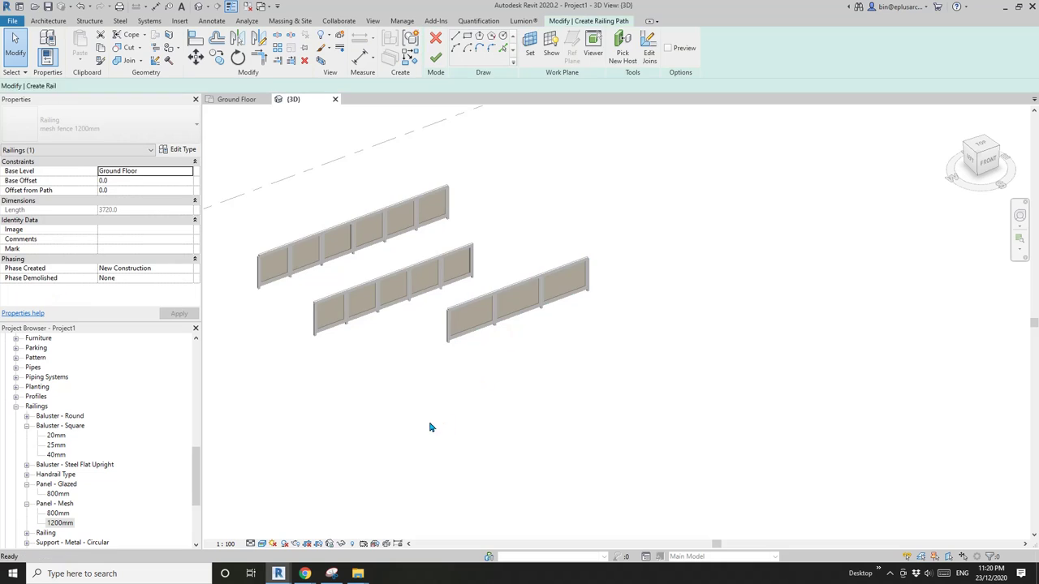
Sketch another mesh fence railing path of 6200 mm (=1240*5) and finish it
key(l)
key(i)
click(417, 404)
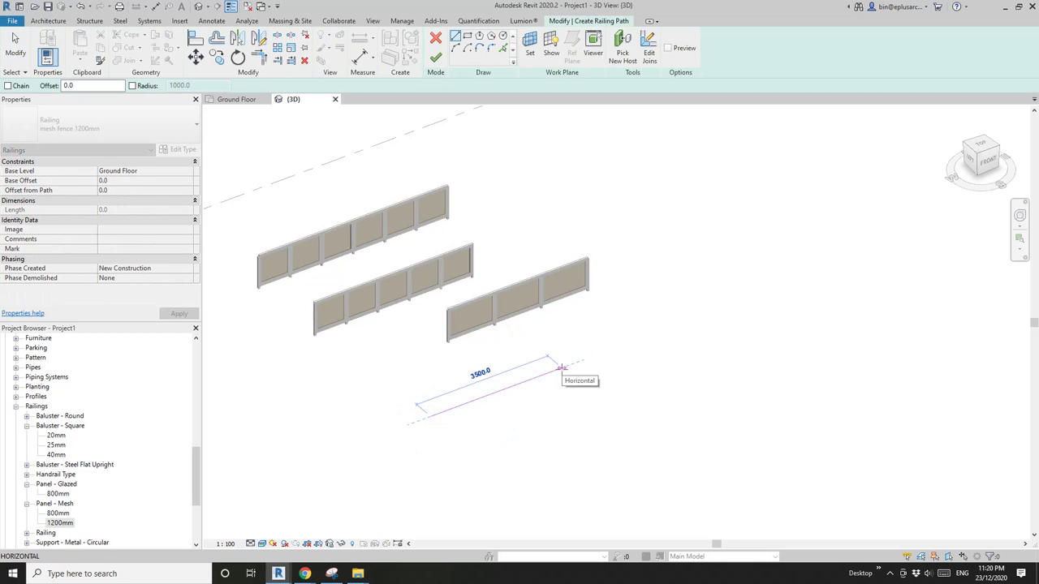
text(=1240)
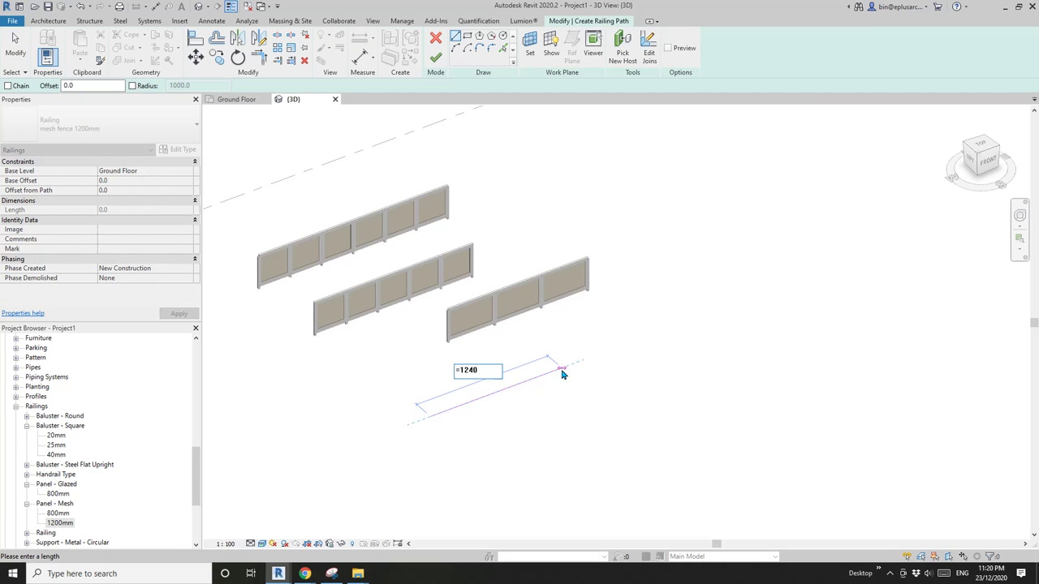
text(*5)
key(Return)
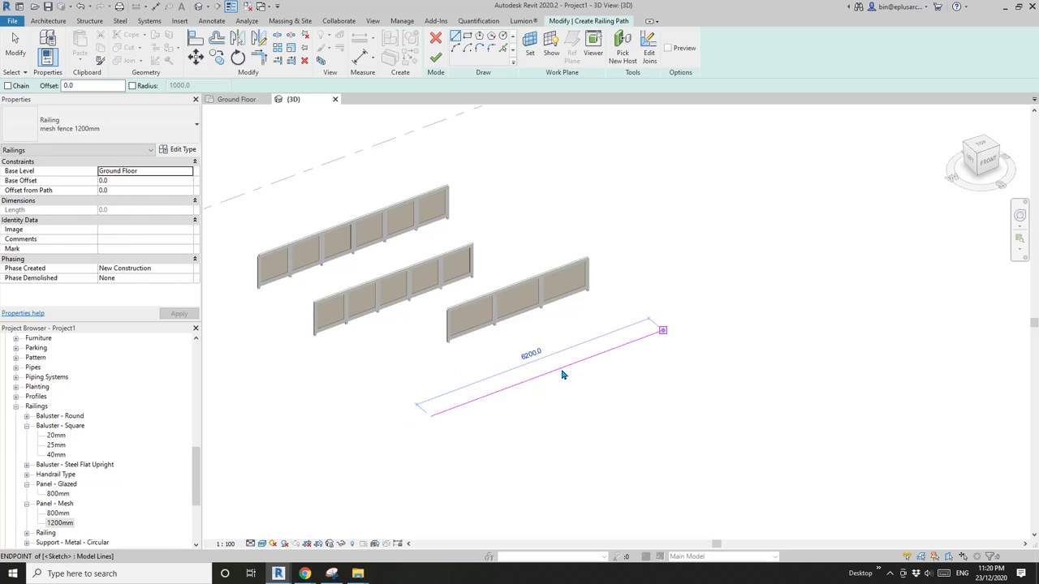
click(436, 57)
click(597, 146)
shift+middle_drag(597, 146, 561, 324)
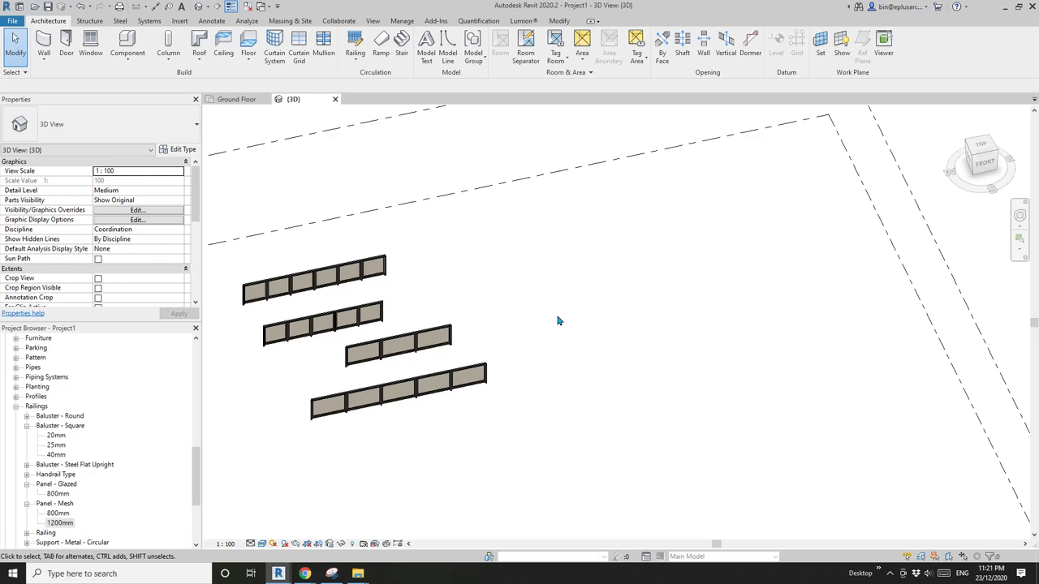
Draw an 8000-high Double brick - 270 wall beside the railings using WA
key(w)
key(a)
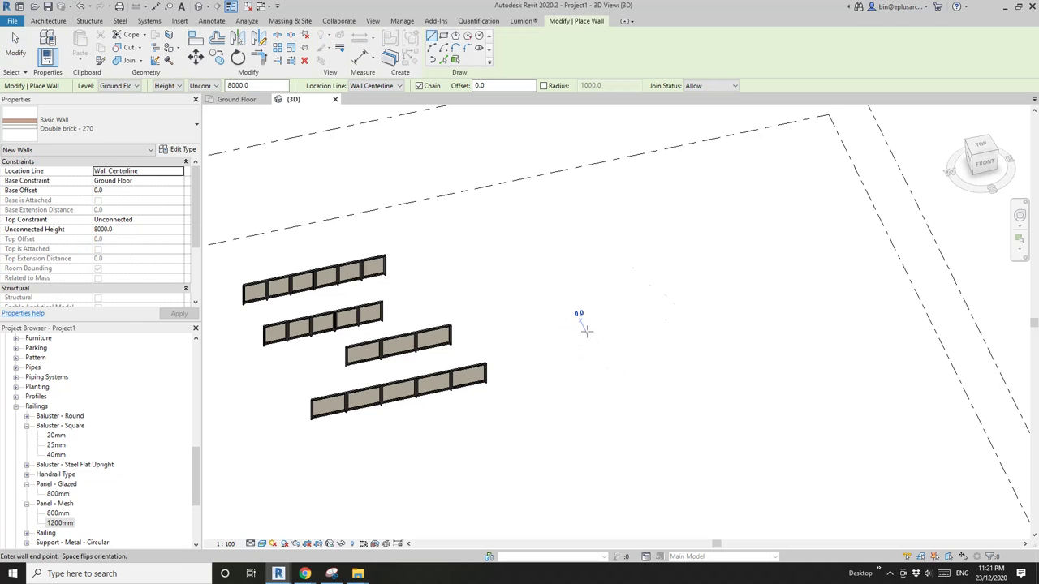
click(588, 333)
click(566, 286)
key(Escape)
key(Escape)
Copy the brick wall 5930 to the right and check the spacing between the two walls
click(578, 244)
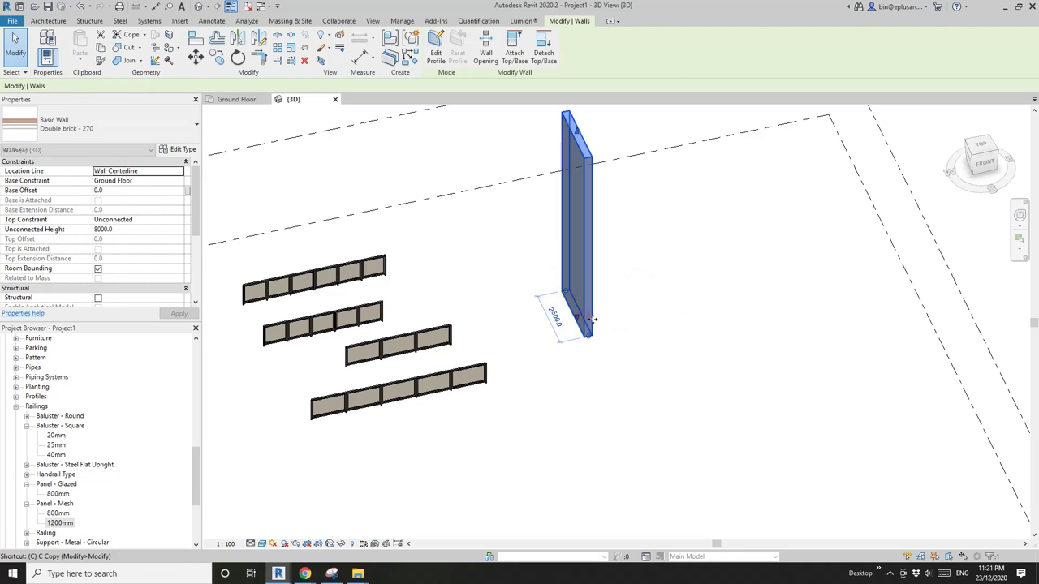
key(m)
key(v)
click(596, 332)
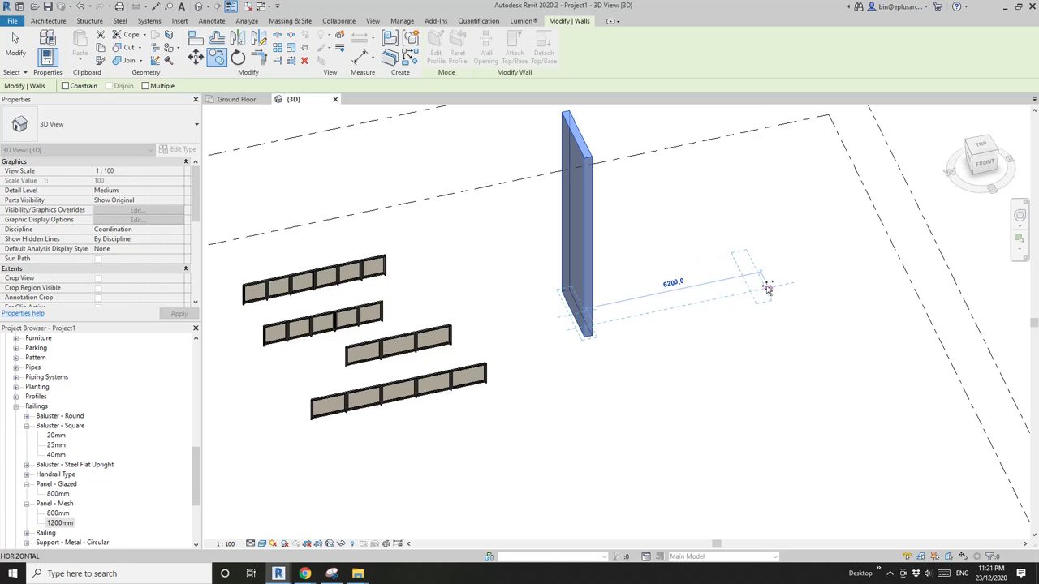
click(765, 287)
key(Escape)
click(566, 236)
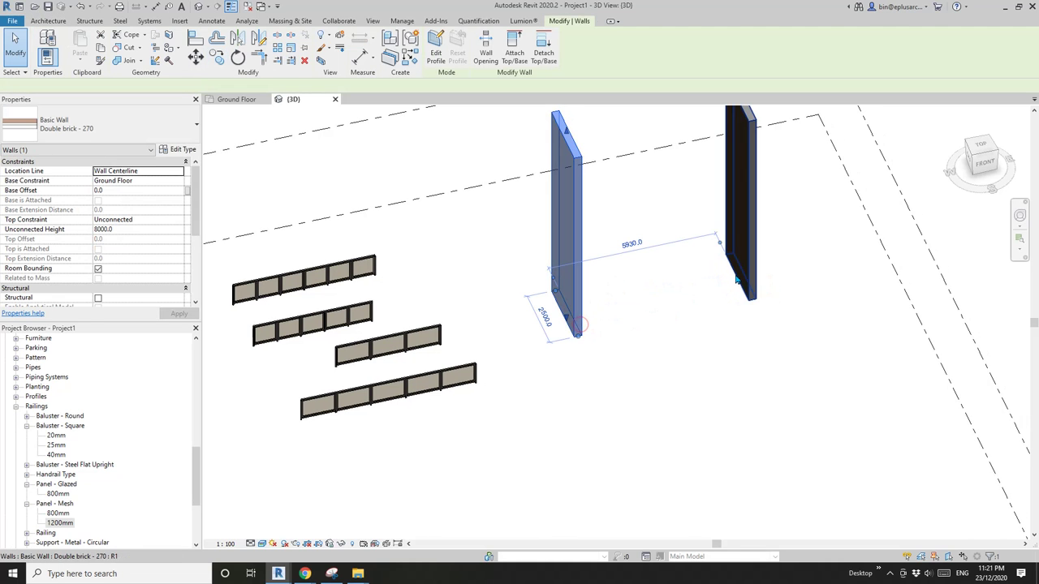
scroll(634, 276, up, 4)
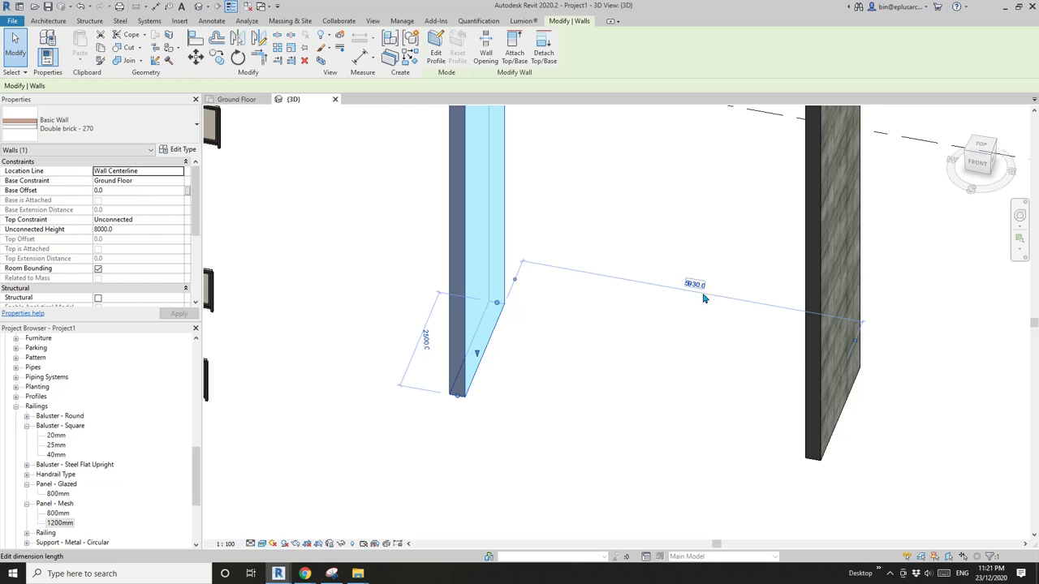
scroll(703, 299, down, 4)
key(Escape)
Orbit to a near-front view showing both walls and the railings
click(404, 416)
middle_drag(403, 416, 446, 419)
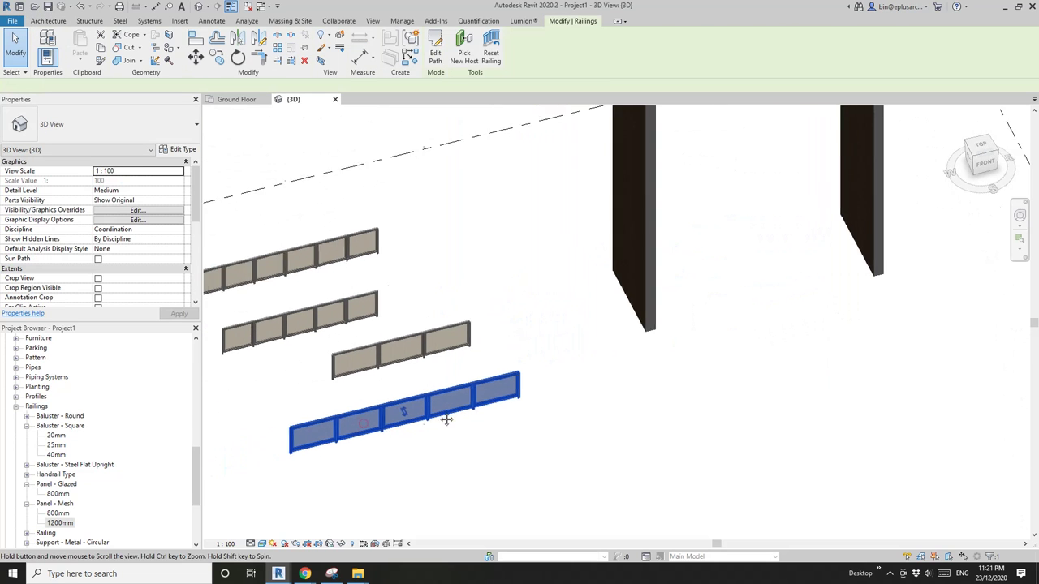
scroll(453, 410, up, 3)
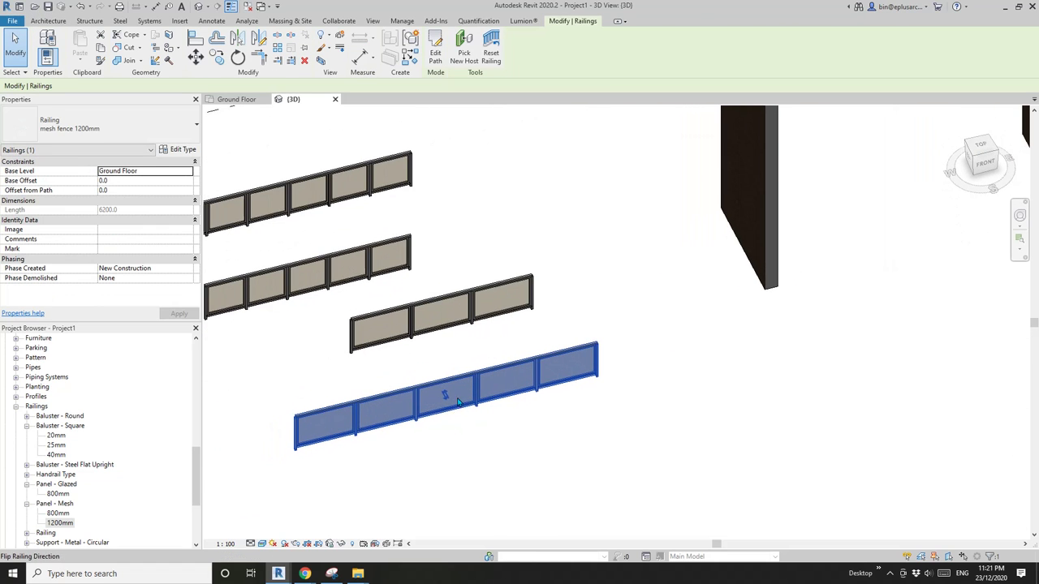
middle_drag(772, 289, 692, 306)
scroll(693, 306, down, 1)
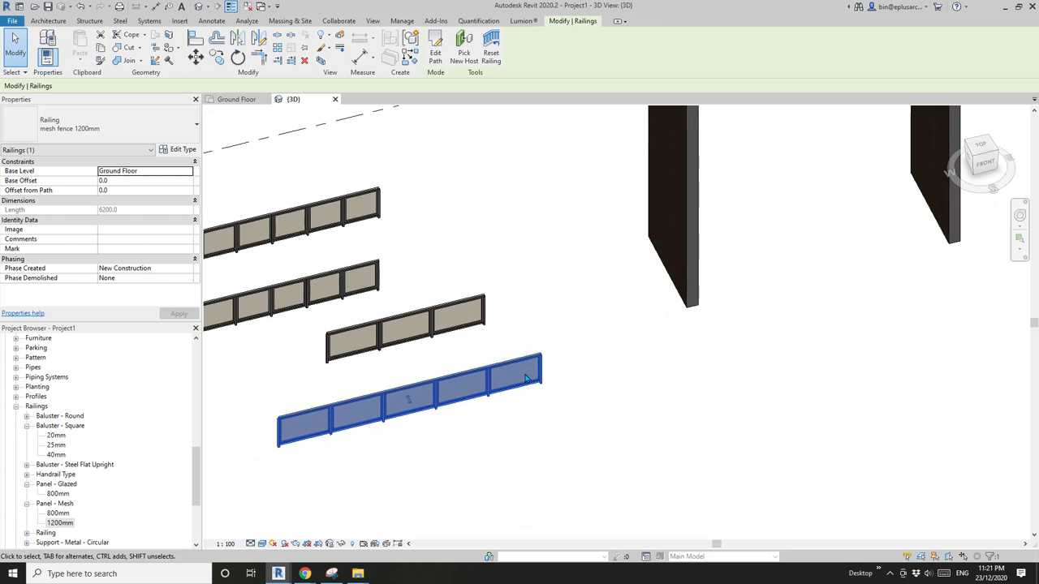
shift+middle_drag(526, 379, 621, 353)
Place an aligned dimension reading 5930 between the left and right brick walls
scroll(625, 359, down, 1)
key(d)
key(i)
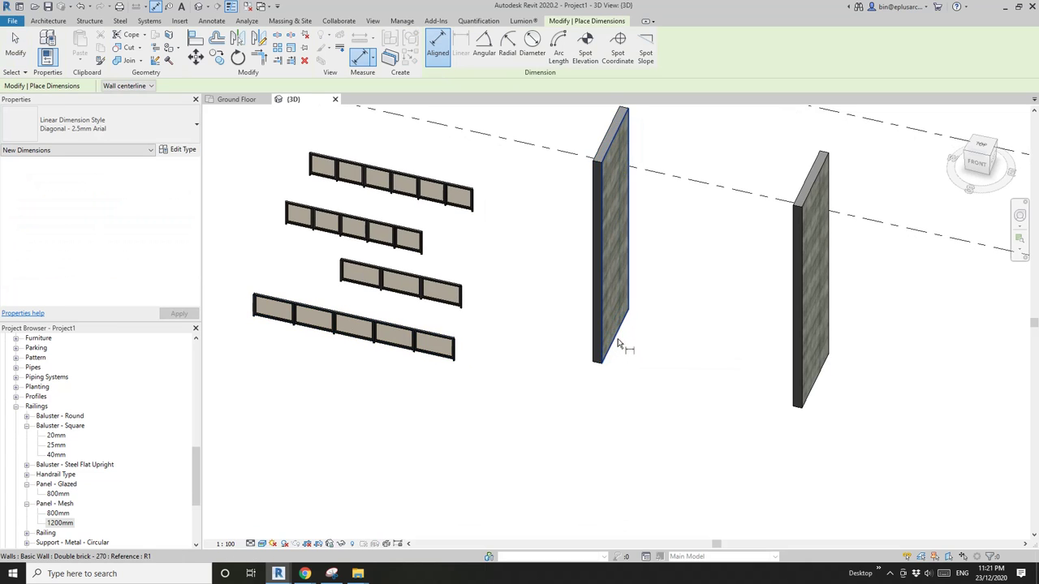
click(616, 341)
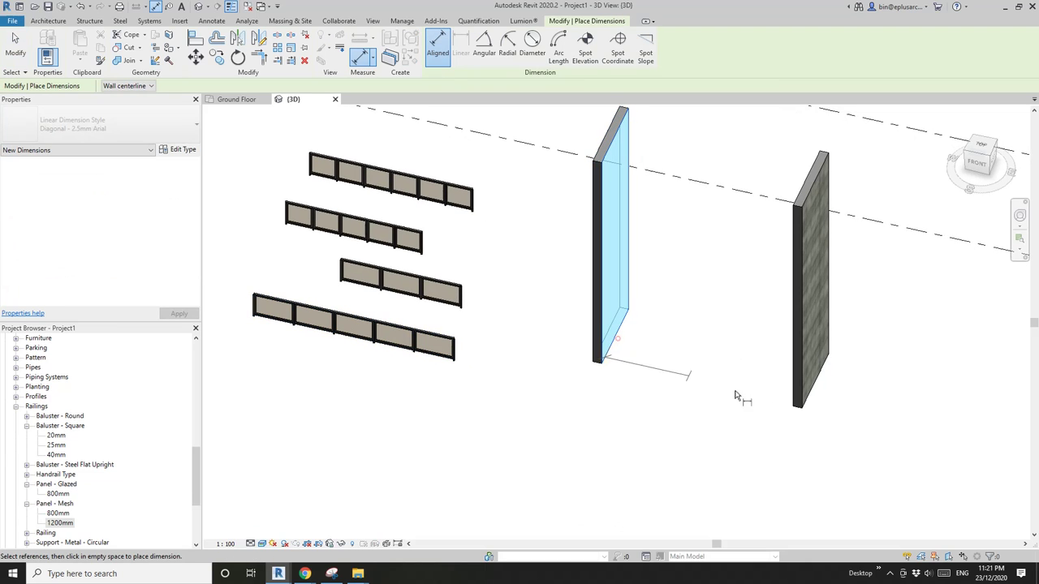
click(792, 408)
click(707, 422)
shift+middle_drag(707, 421, 570, 394)
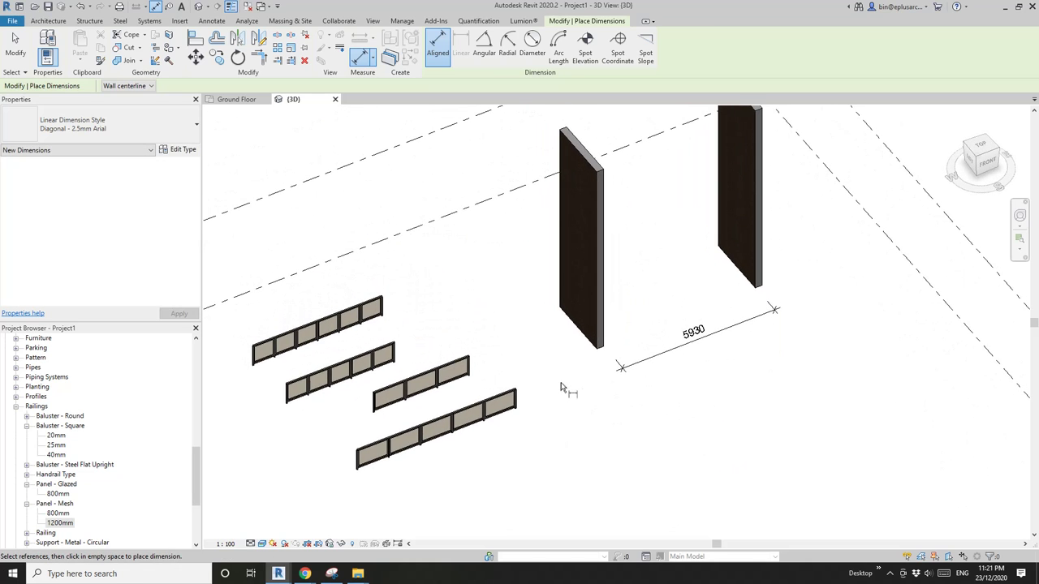
key(super)
Launch Calculator and move it off the Revit model
text(cal)
key(Return)
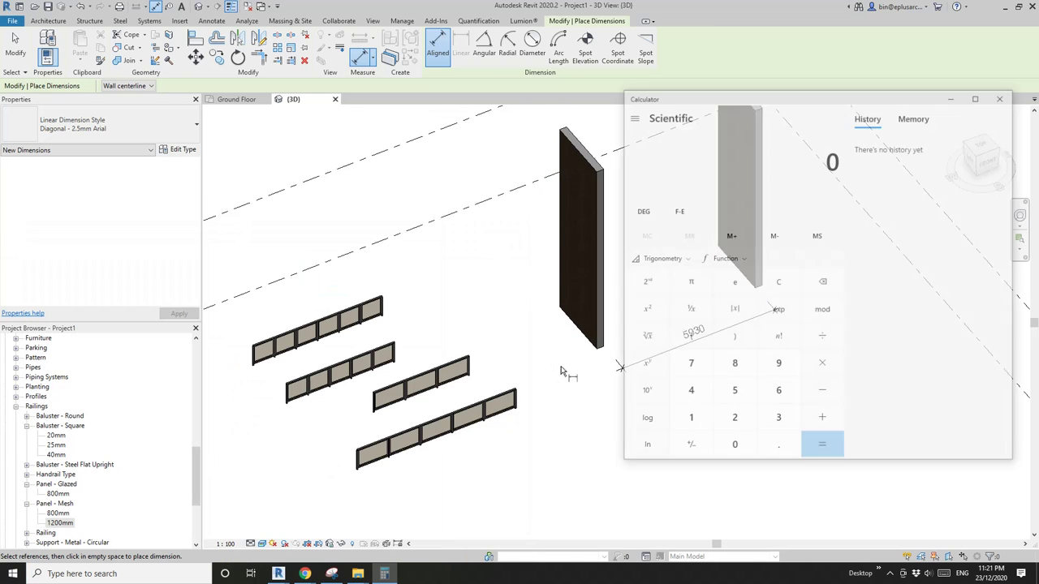
drag(800, 97, 236, 43)
Calculate 5930 ÷ 5 = 1186 in Calculator
click(177, 350)
click(215, 312)
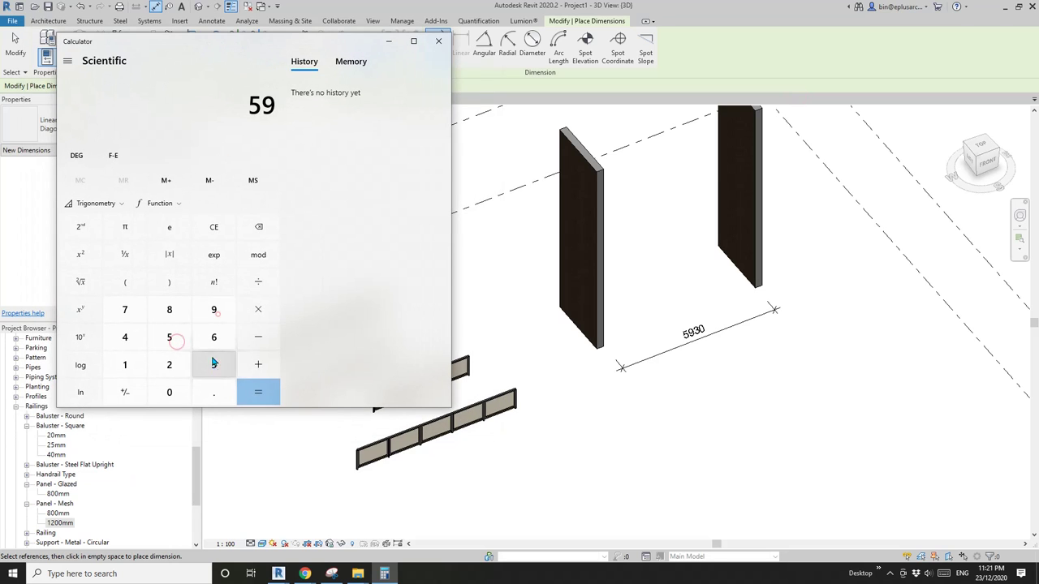
click(214, 364)
click(180, 393)
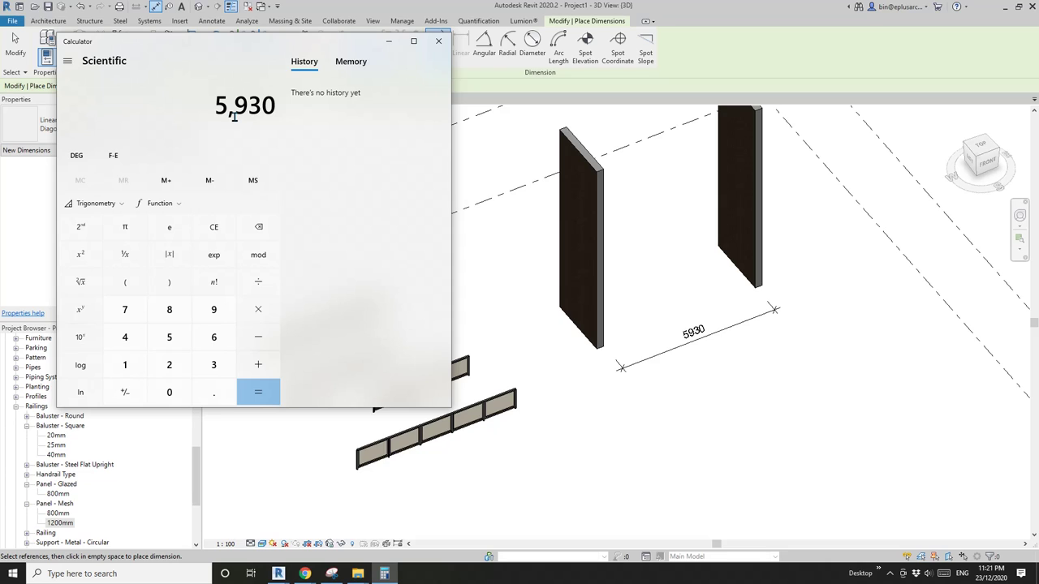
click(170, 336)
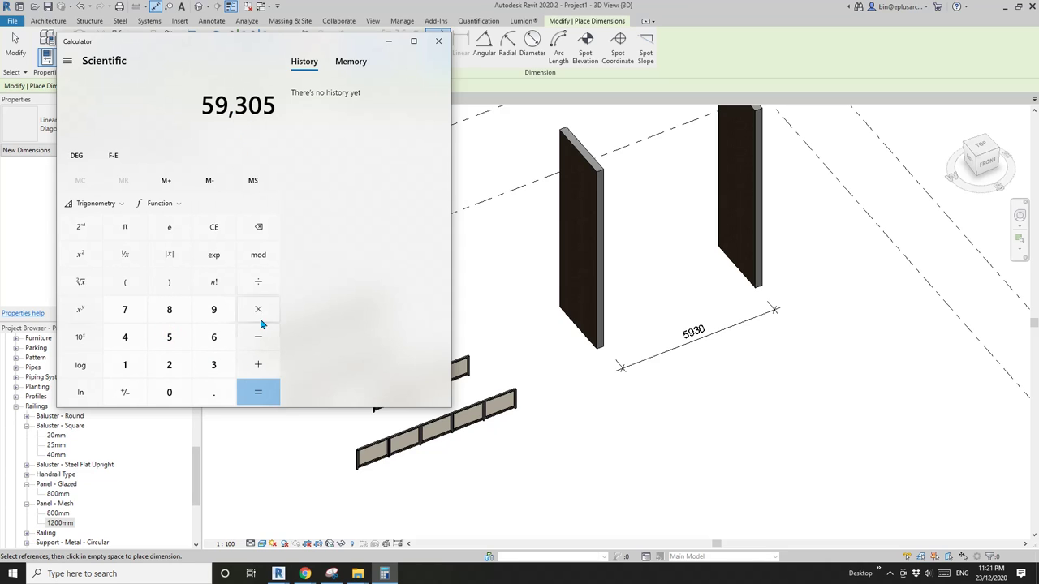
key(BackSpace)
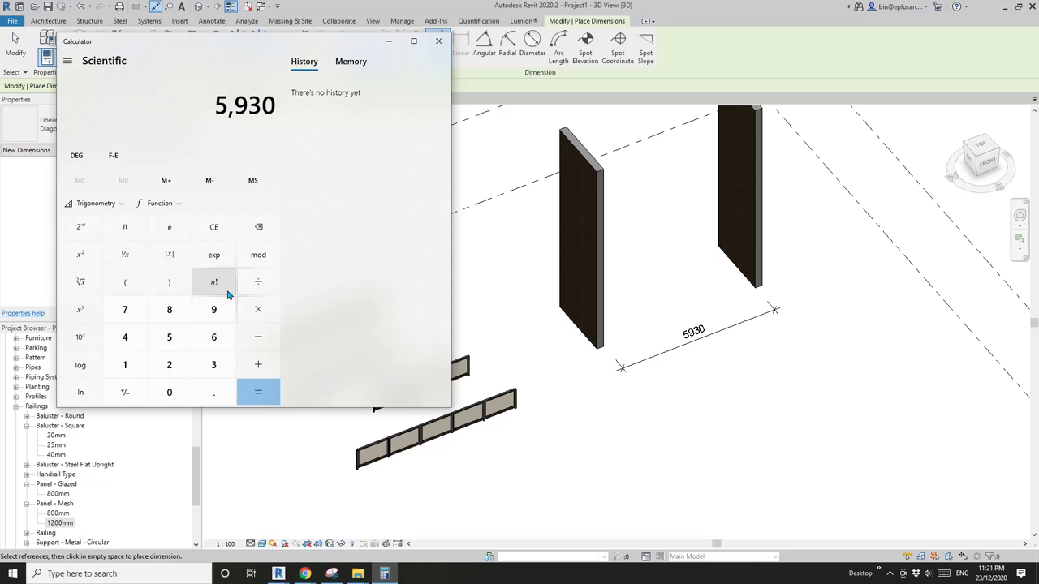
click(260, 286)
click(169, 337)
click(258, 392)
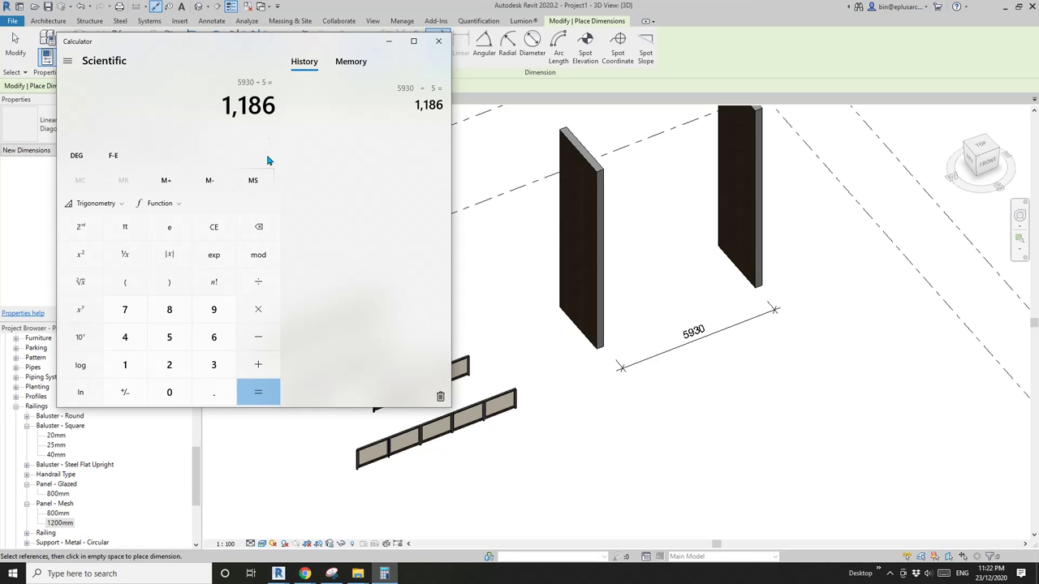
Subtract 40 from 1186 to get the 1146 panel length
click(258, 336)
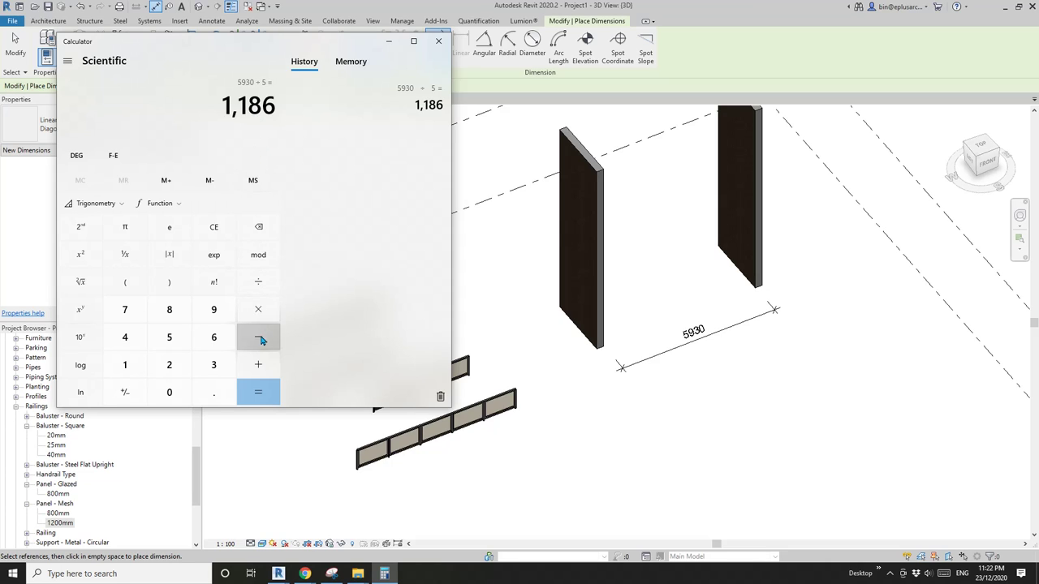
click(130, 337)
click(177, 387)
click(259, 392)
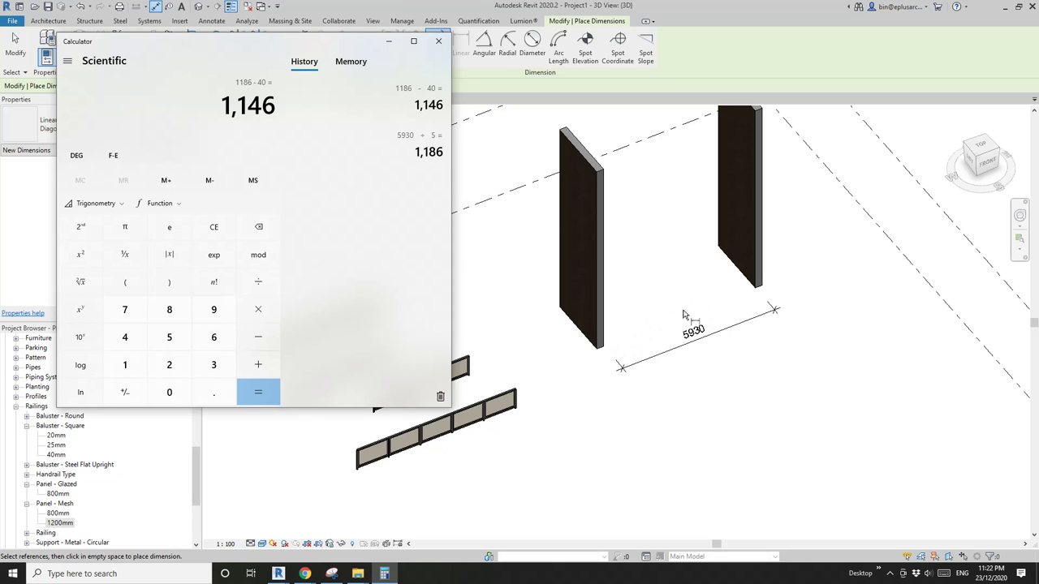
click(553, 354)
Duplicate the Panel - Mesh 1200mm type as a new type named 1146mm
right_click(59, 523)
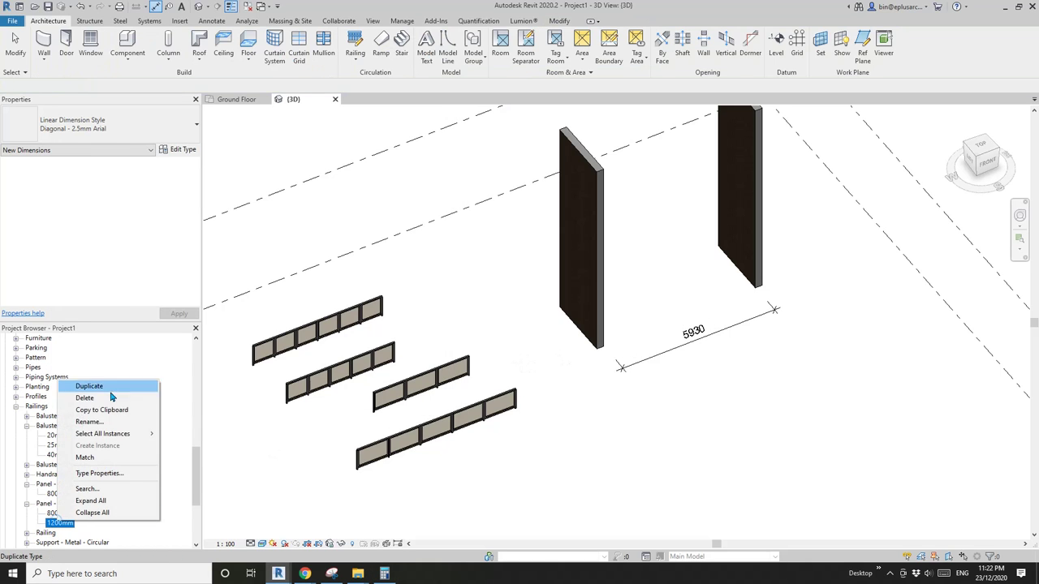
right_click(58, 523)
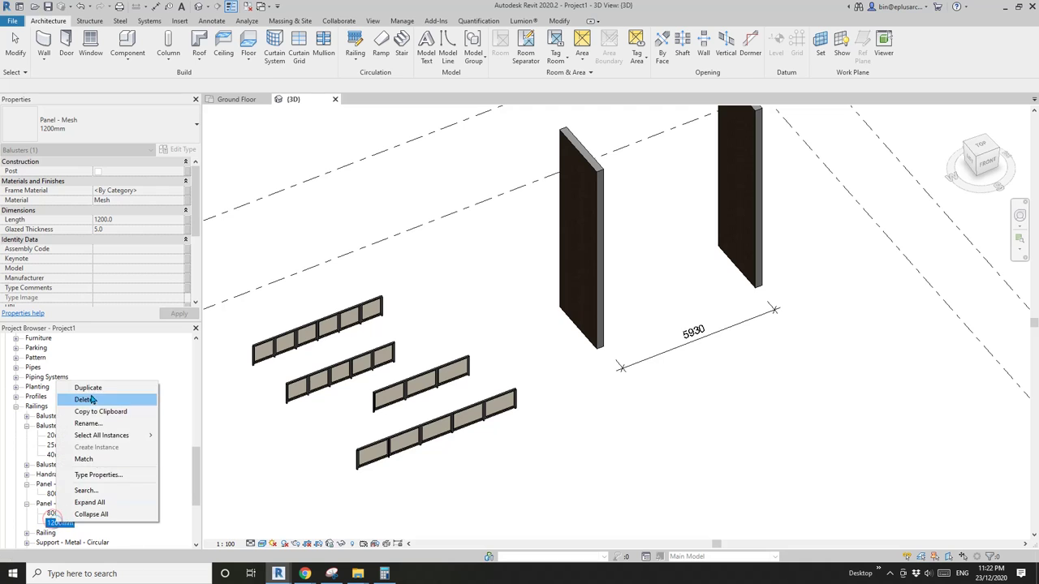
click(90, 386)
text(1146)
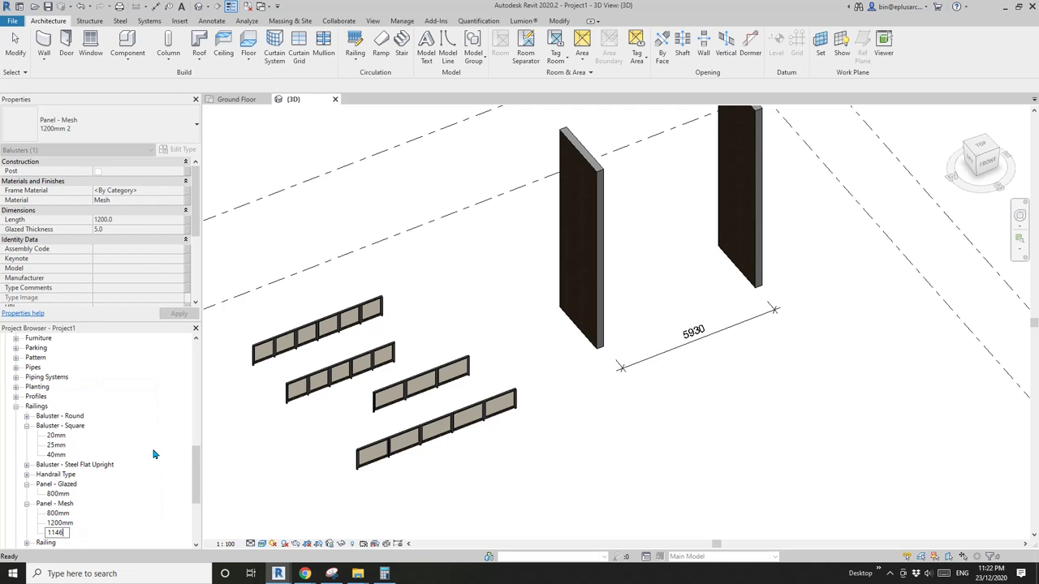
text(mm)
key(Return)
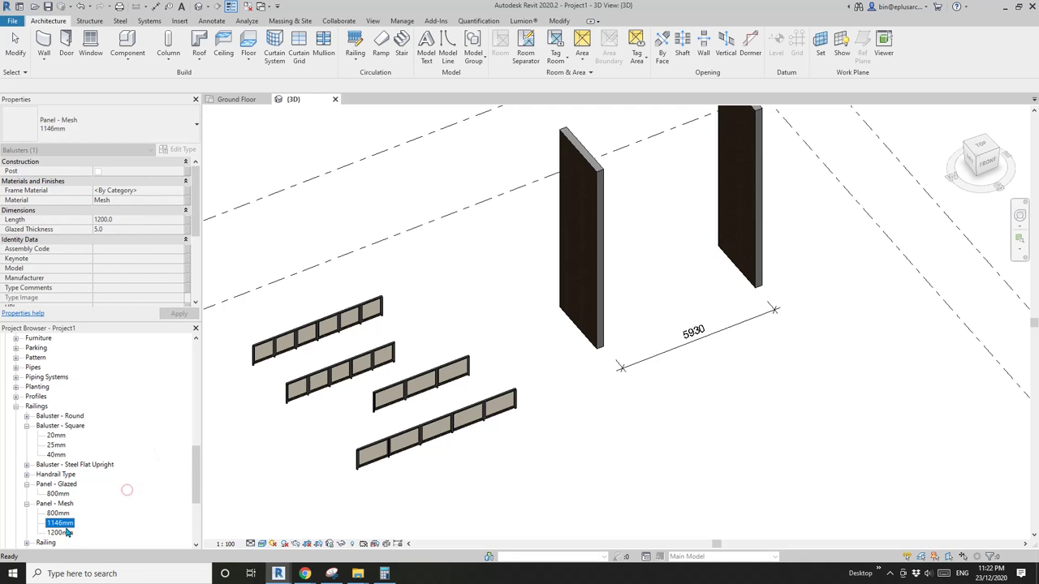
Set the 1146mm panel type's Length to 1146 and select the front mesh railing
right_click(59, 523)
click(89, 479)
click(312, 248)
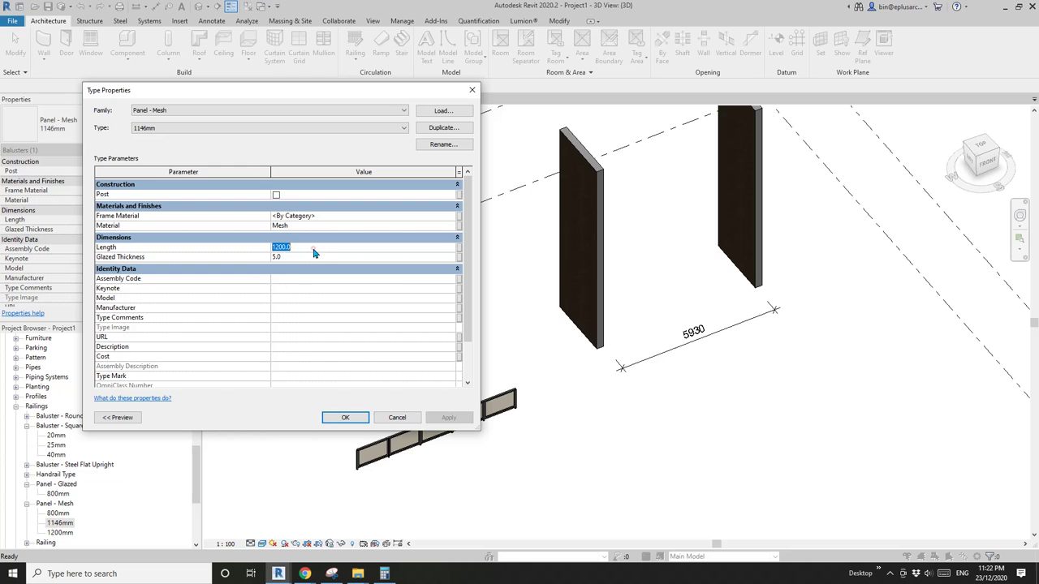
text(1146)
click(345, 417)
click(438, 428)
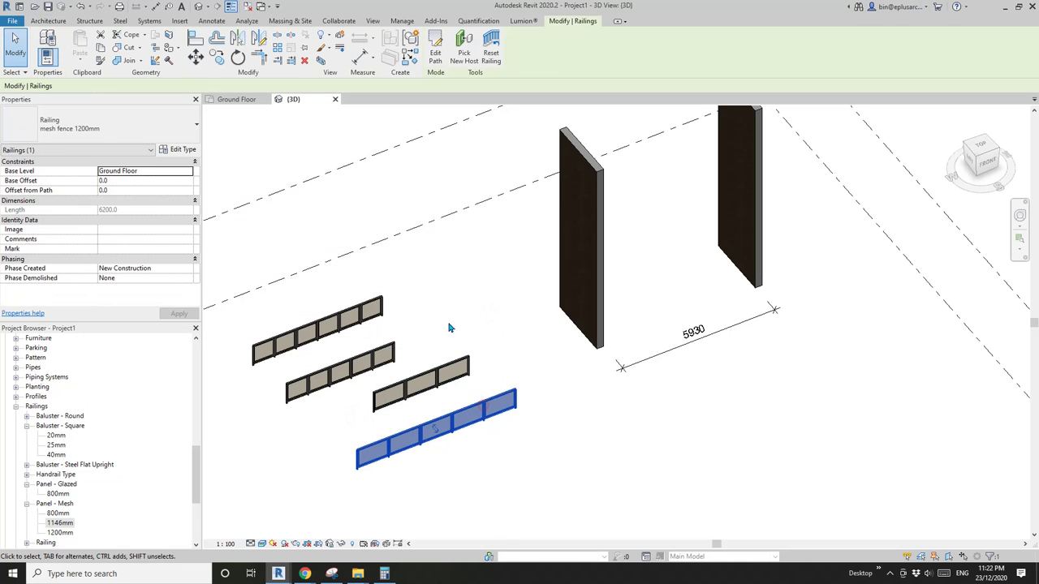
Duplicate the railing type as 'mesh fence 1146' while editing its path
key(c)
key(s)
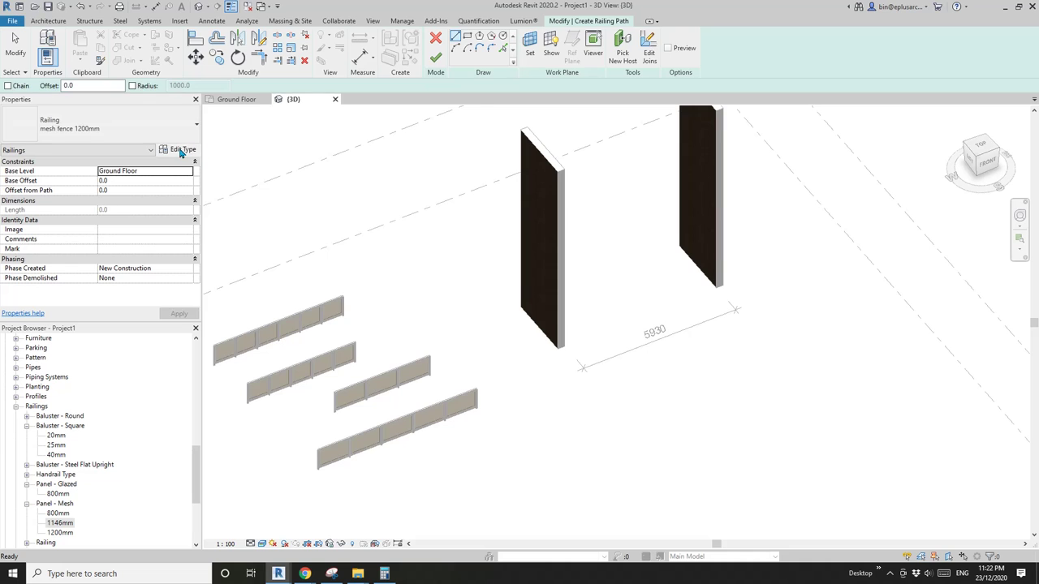
click(182, 151)
click(443, 128)
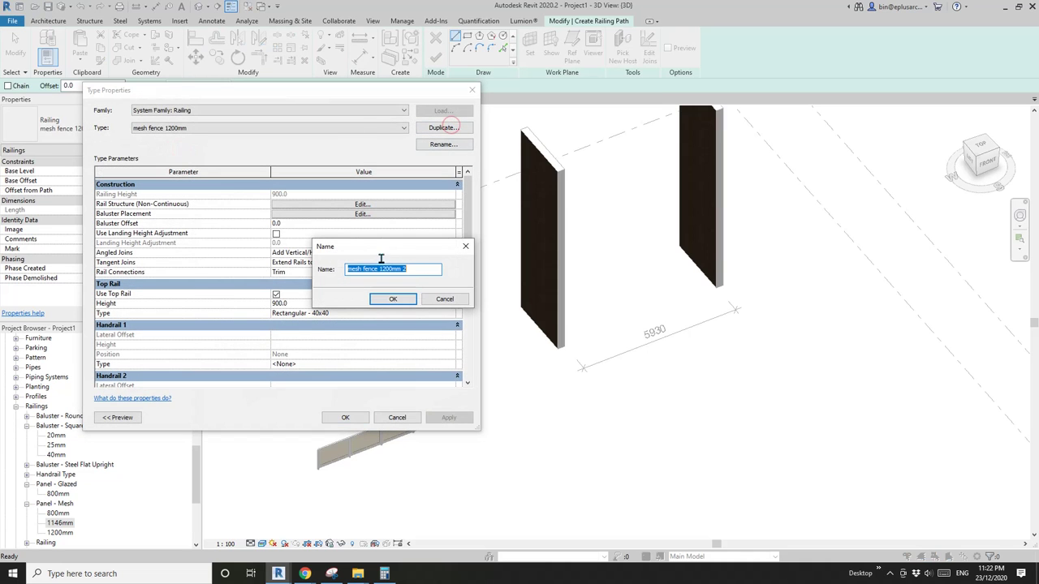
text(mesh)
click(412, 301)
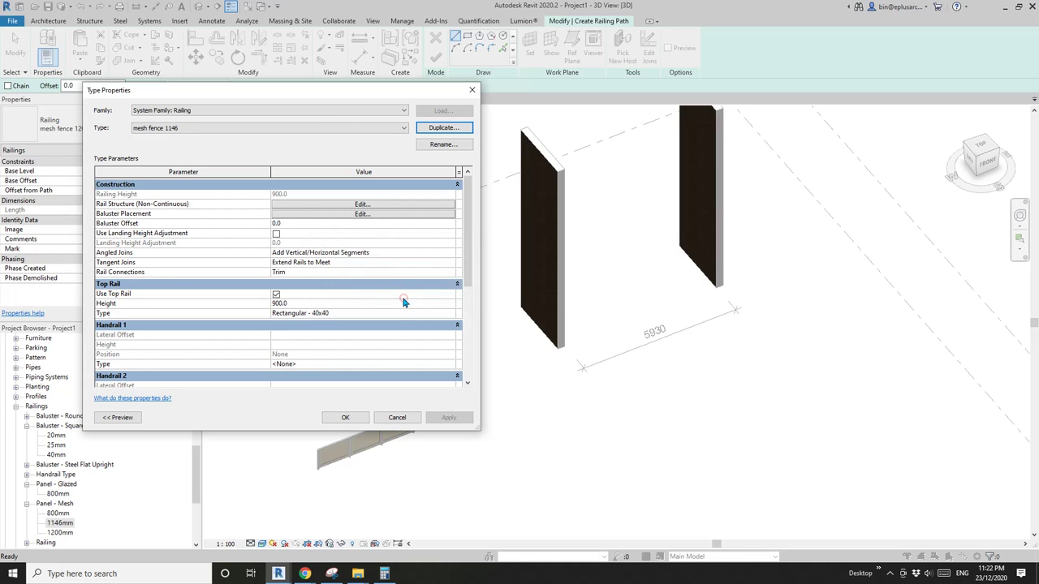
Set baluster pattern row 3 to Panel - Mesh:1146mm with 593.0 spacings
click(371, 213)
click(209, 177)
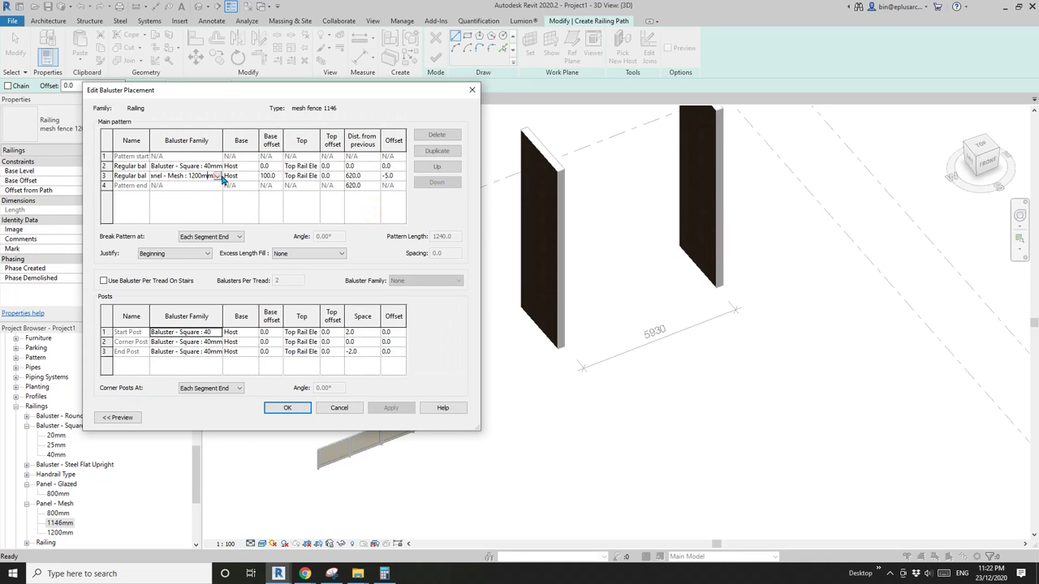
click(216, 175)
click(184, 227)
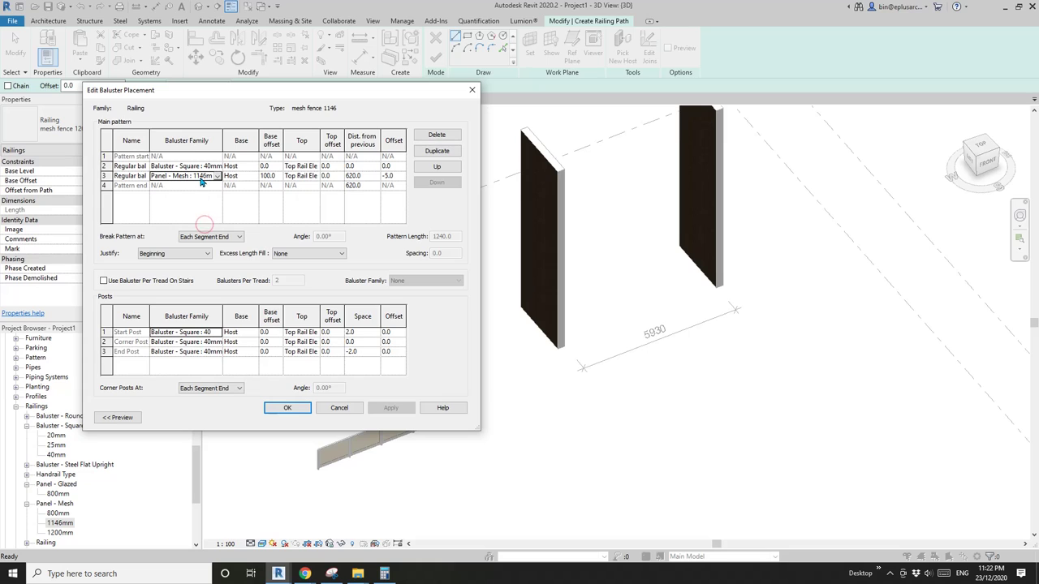
click(356, 177)
click(362, 186)
click(364, 177)
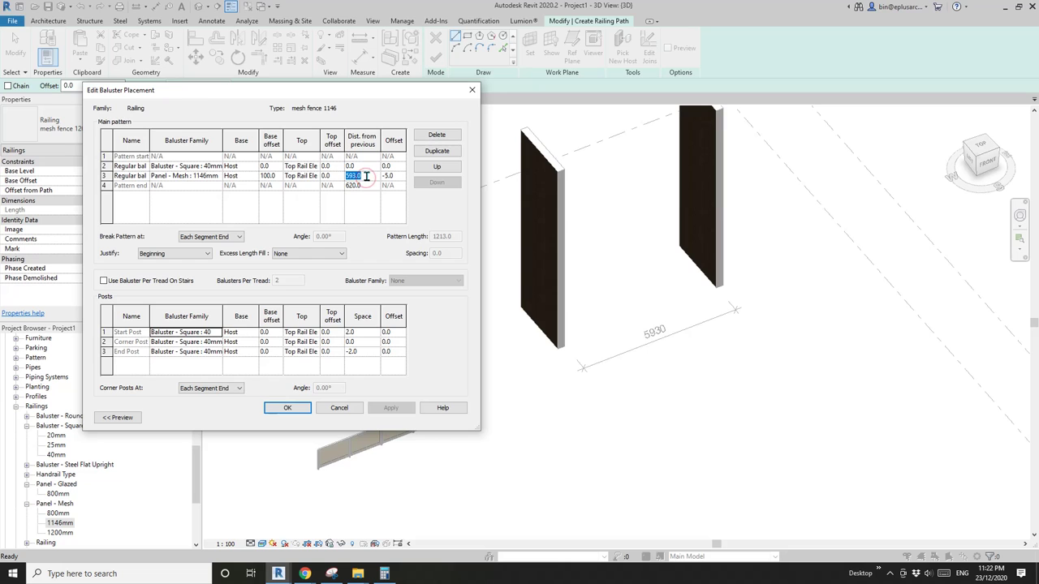
click(369, 187)
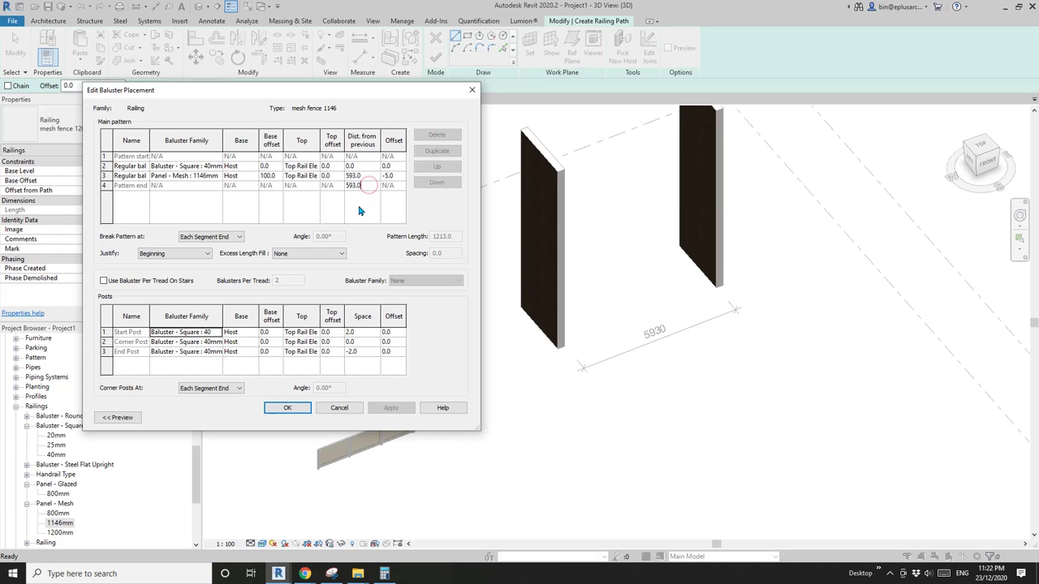
text(593.0)
key(Return)
click(289, 408)
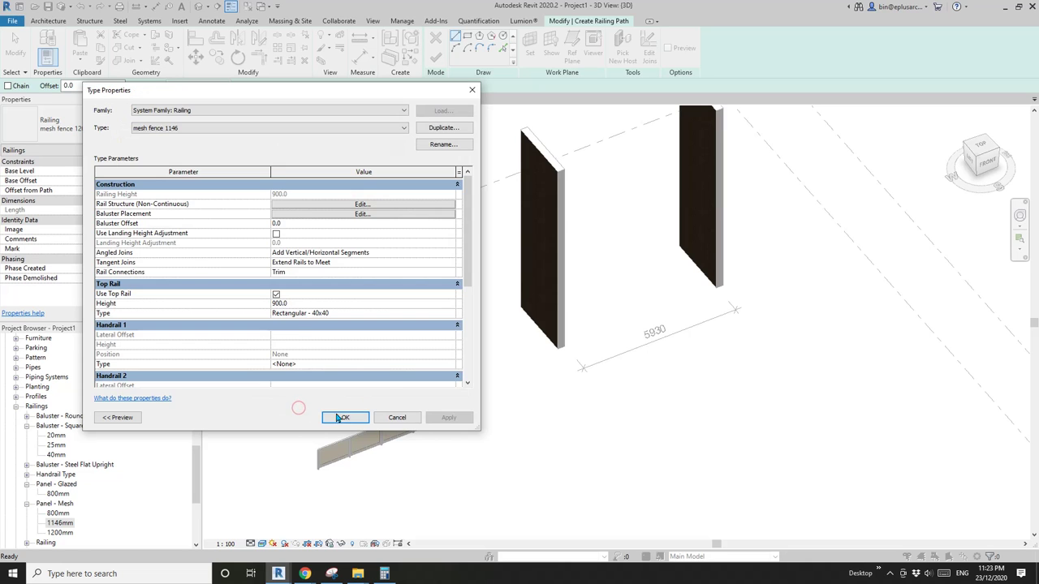
click(340, 417)
Sketch the 5930 railing path between the two wall corners and finish it
scroll(546, 371, up, 2)
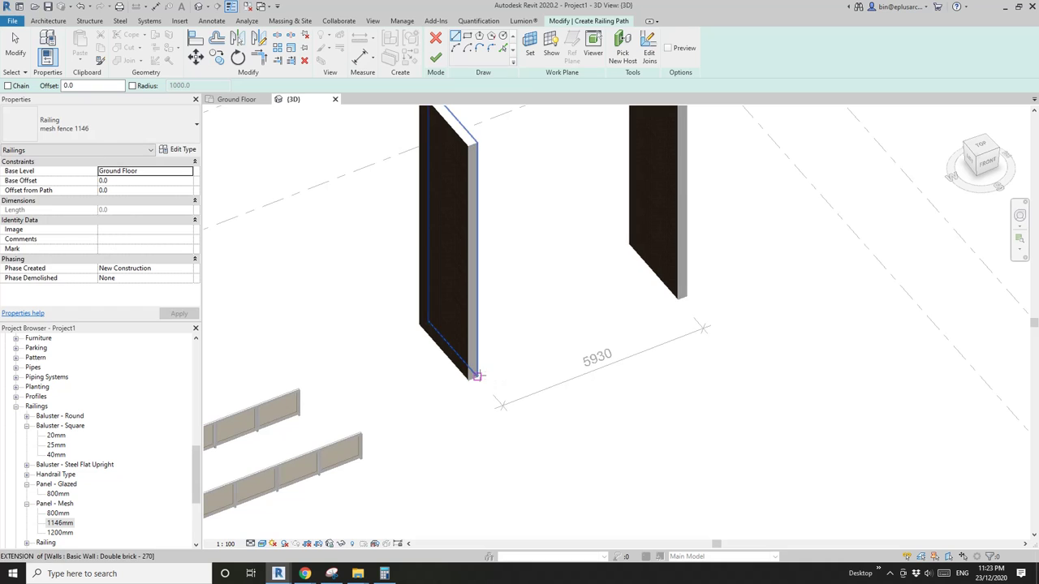
click(475, 374)
click(671, 307)
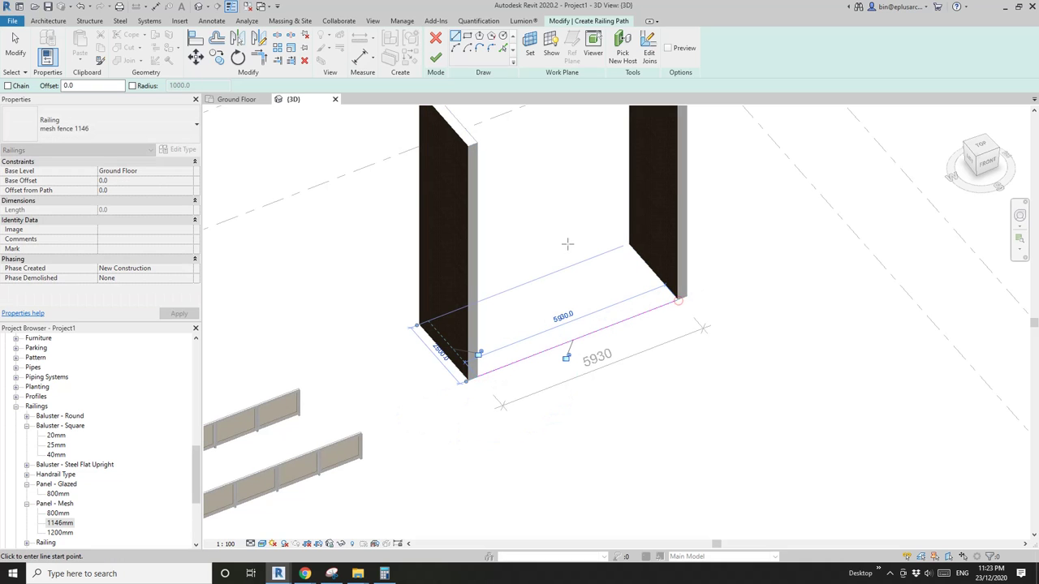
click(436, 59)
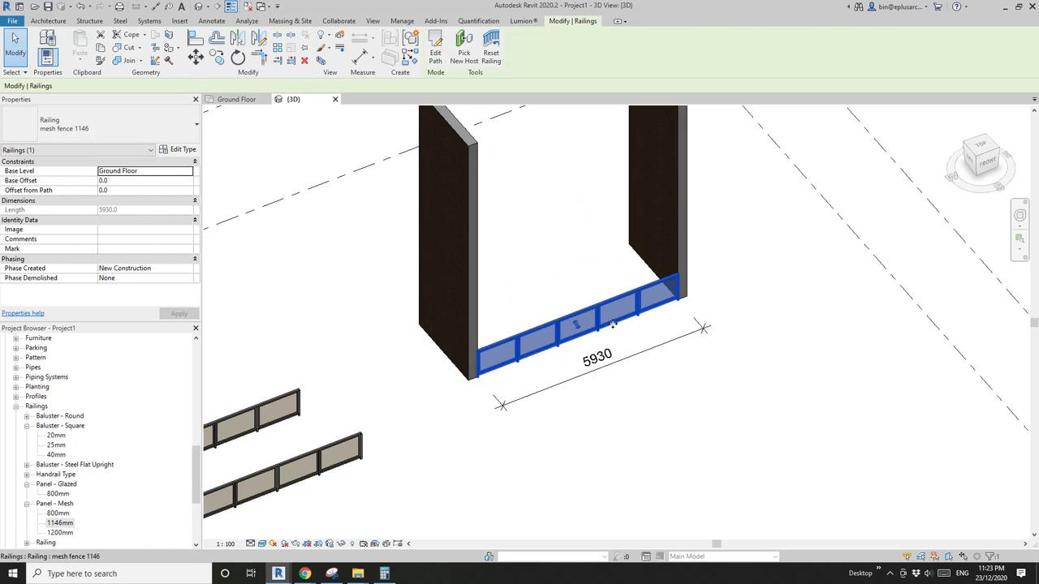
key(Escape)
scroll(468, 379, up, 2)
scroll(658, 395, up, 1)
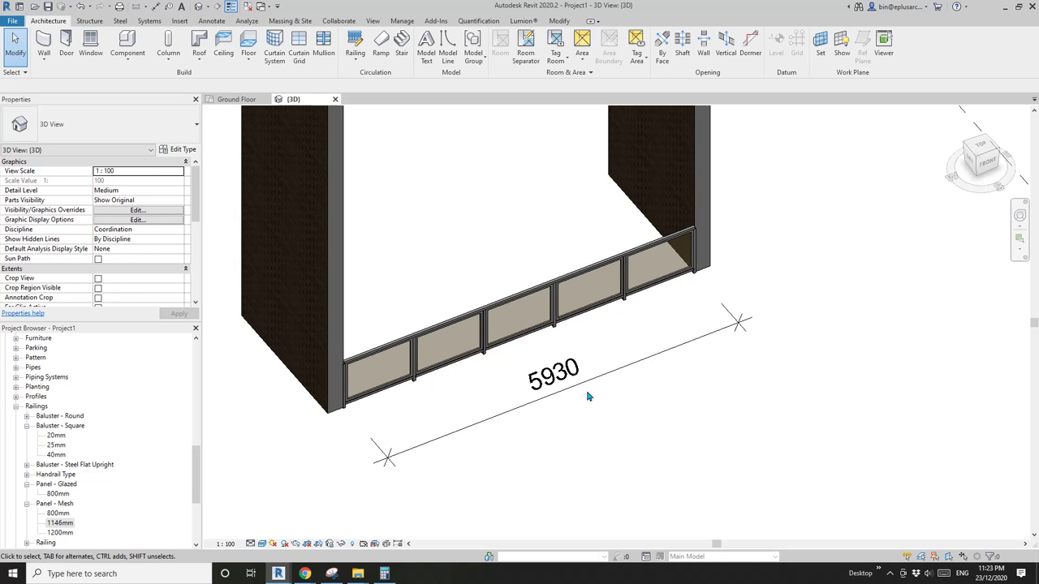
scroll(598, 397, down, 3)
scroll(583, 403, up, 2)
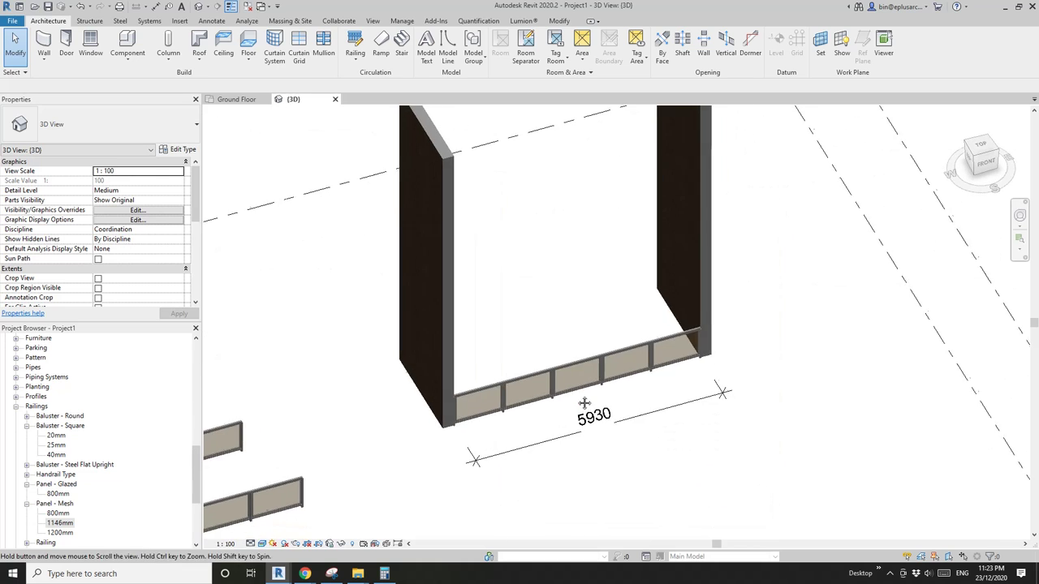
scroll(583, 402, up, 2)
click(551, 381)
scroll(549, 386, up, 2)
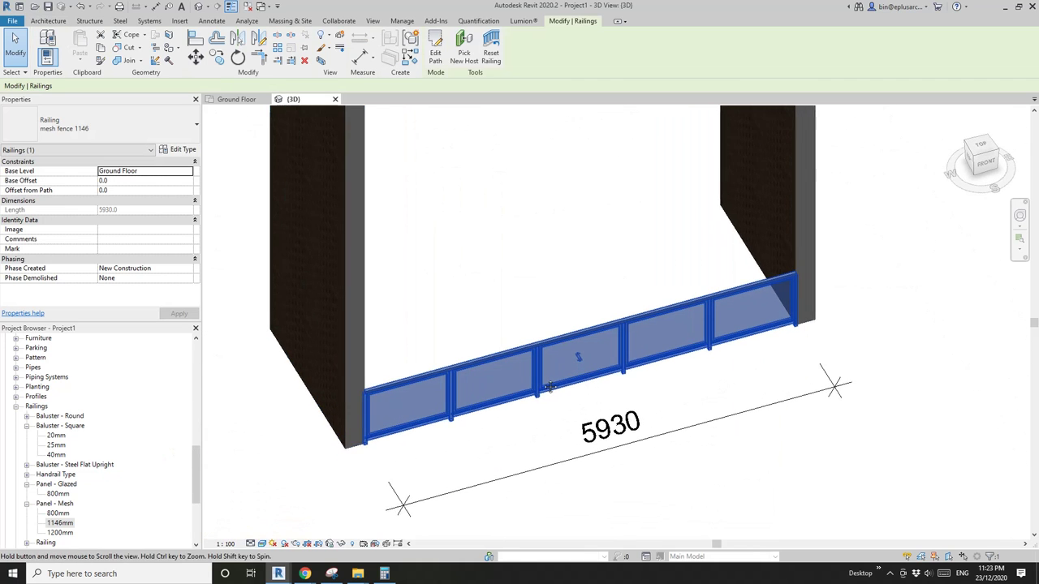
shift+middle_drag(551, 388, 586, 385)
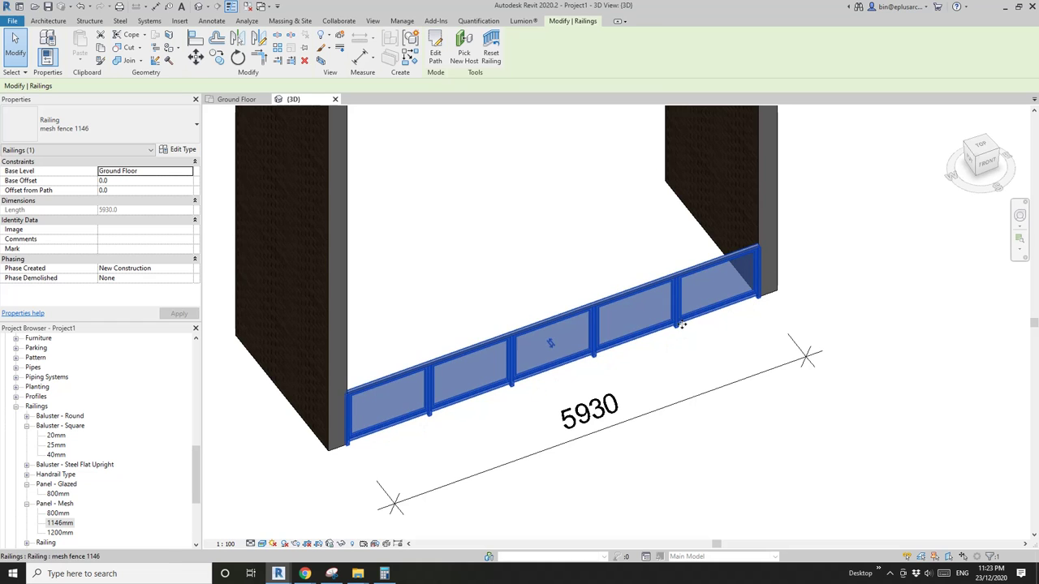
scroll(702, 375, down, 5)
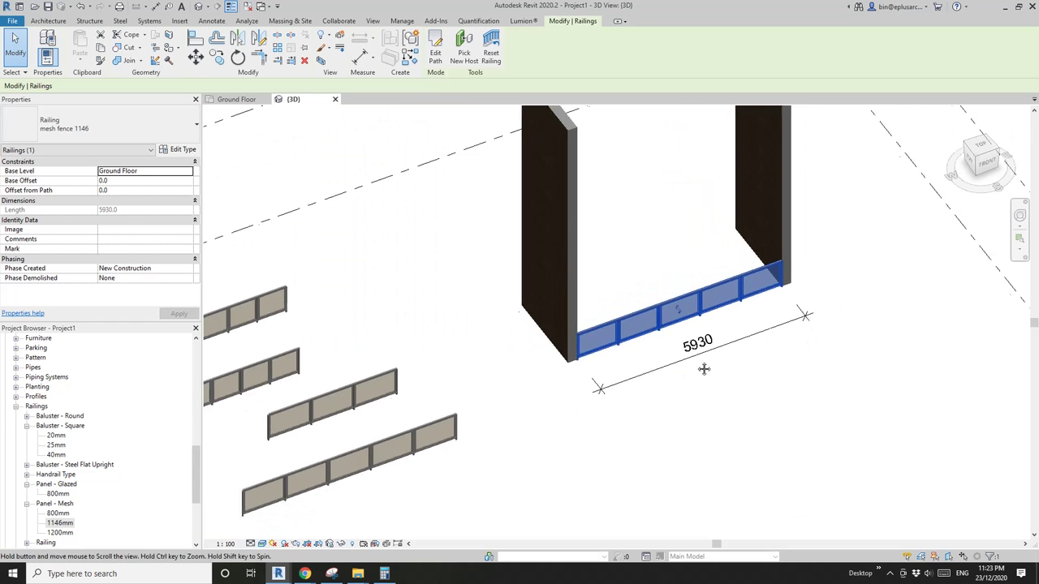
click(706, 380)
scroll(682, 378, up, 4)
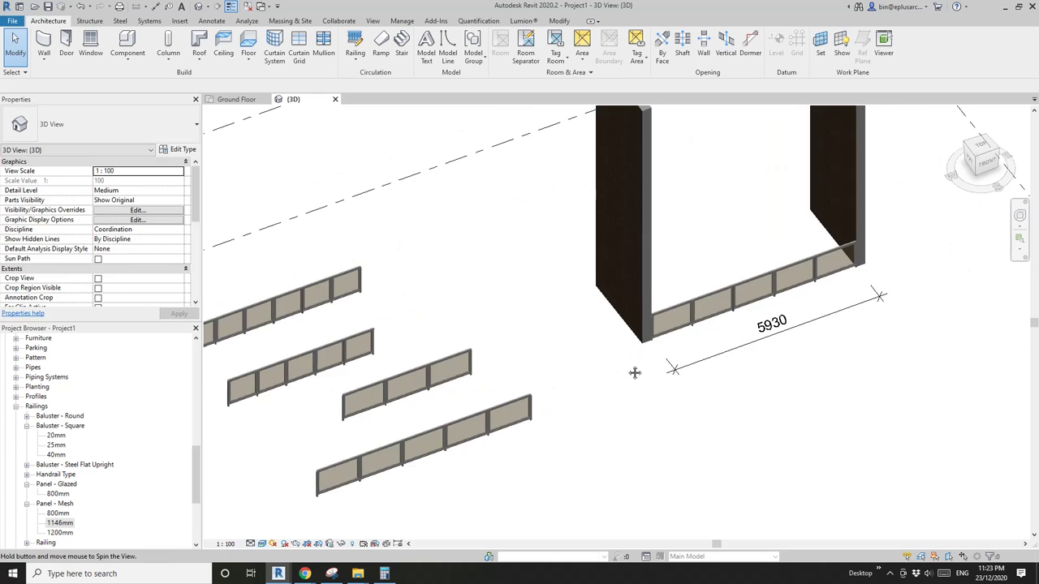
scroll(680, 364, down, 2)
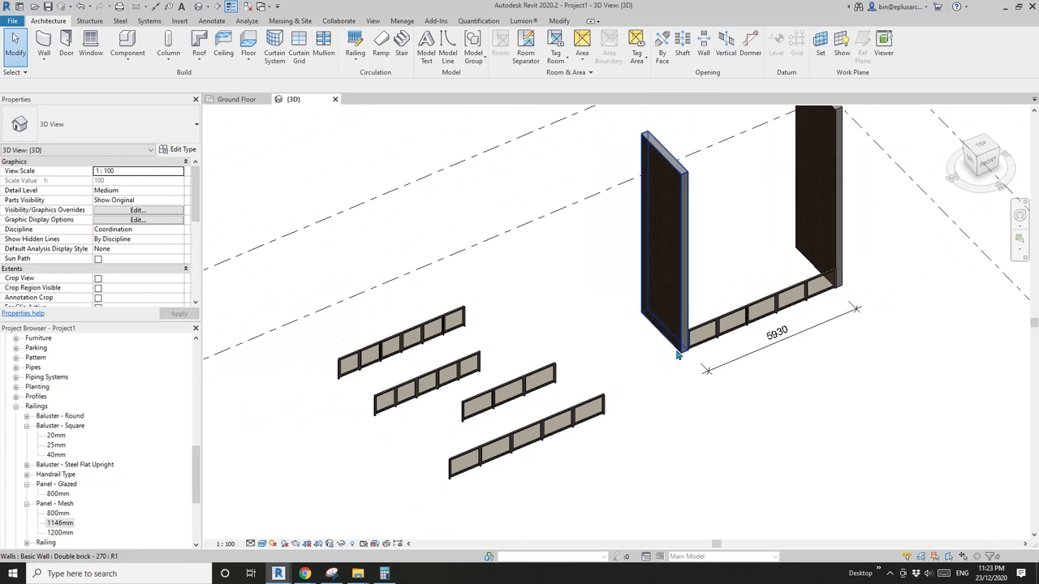
click(678, 257)
scroll(656, 276, up, 2)
click(593, 297)
mouse_move(593, 297)
middle_down()
mouse_move(592, 316)
mouse_move(582, 310)
middle_up()
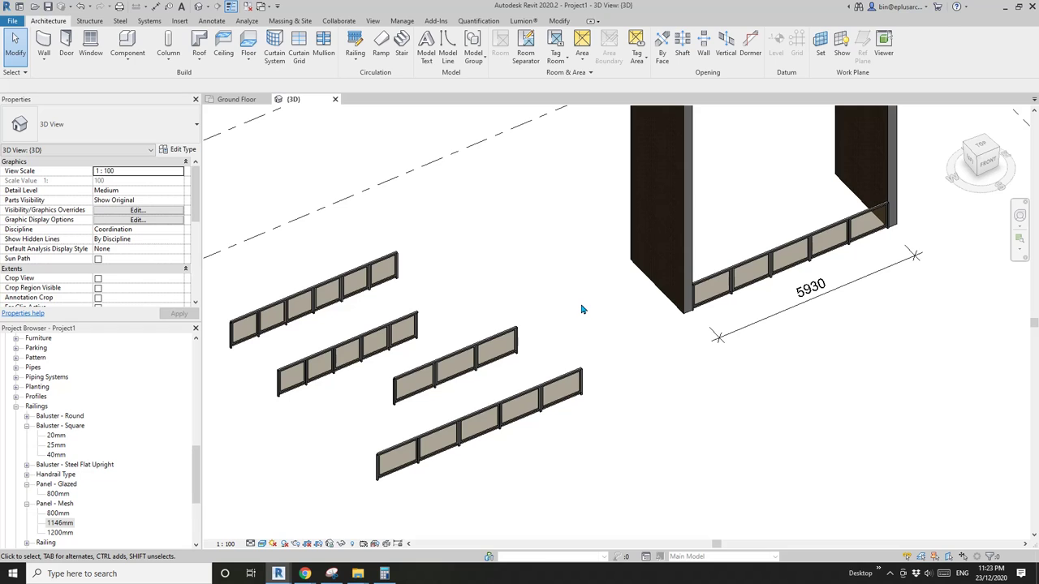